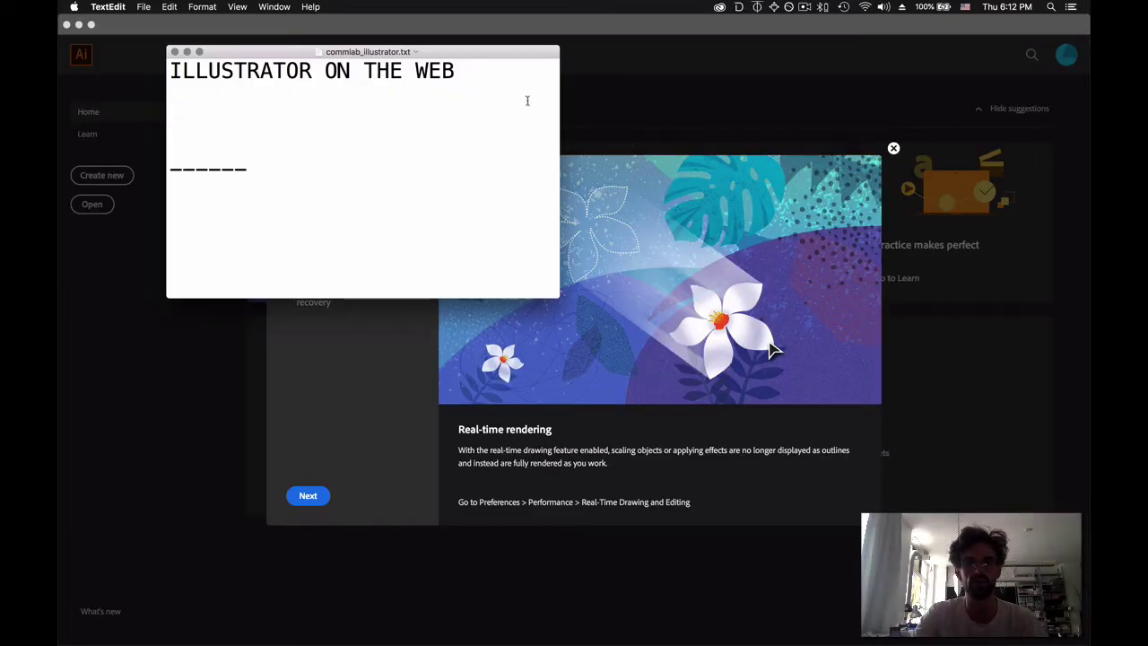
Scroll through the lesson notes, highlighting the 'ILLUSTRATOR ON THE WEB' heading and the word 'SVG'
left_click_drag(478, 74, 143, 75)
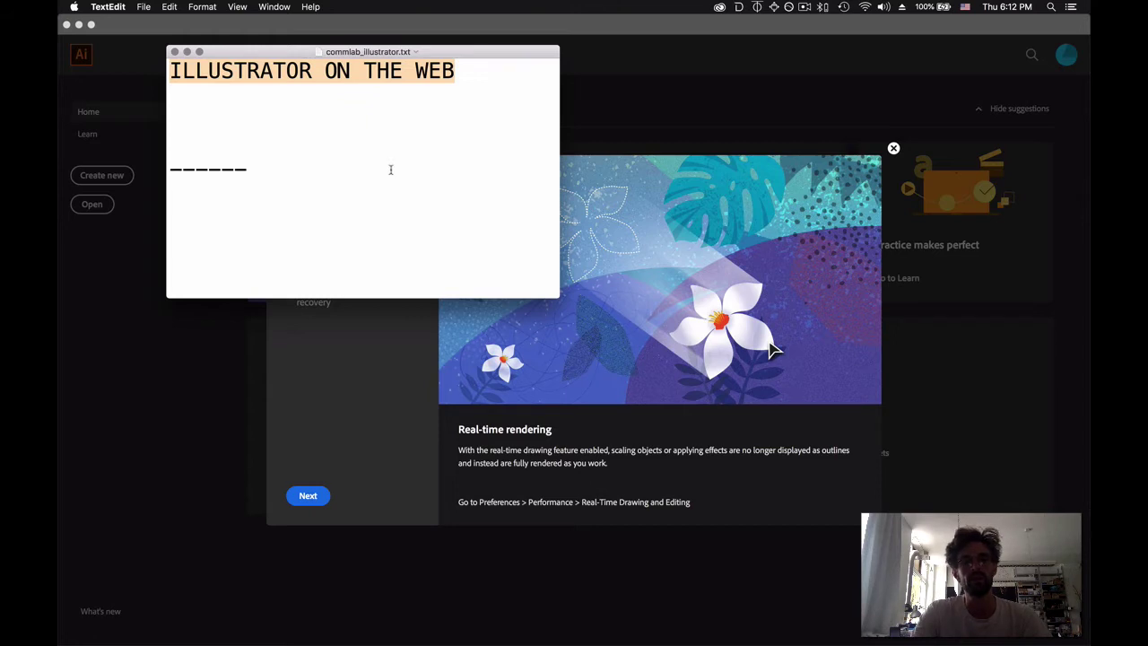
scroll(395, 167, "down", 5)
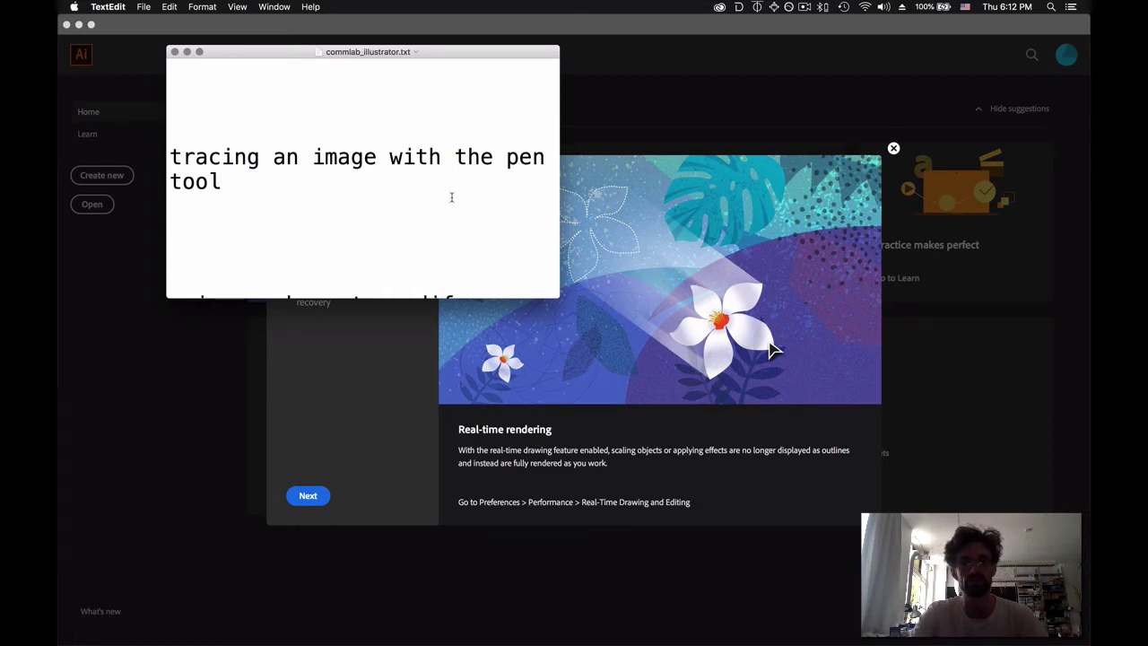
scroll(451, 198, "down", 2)
scroll(451, 197, "down", 4)
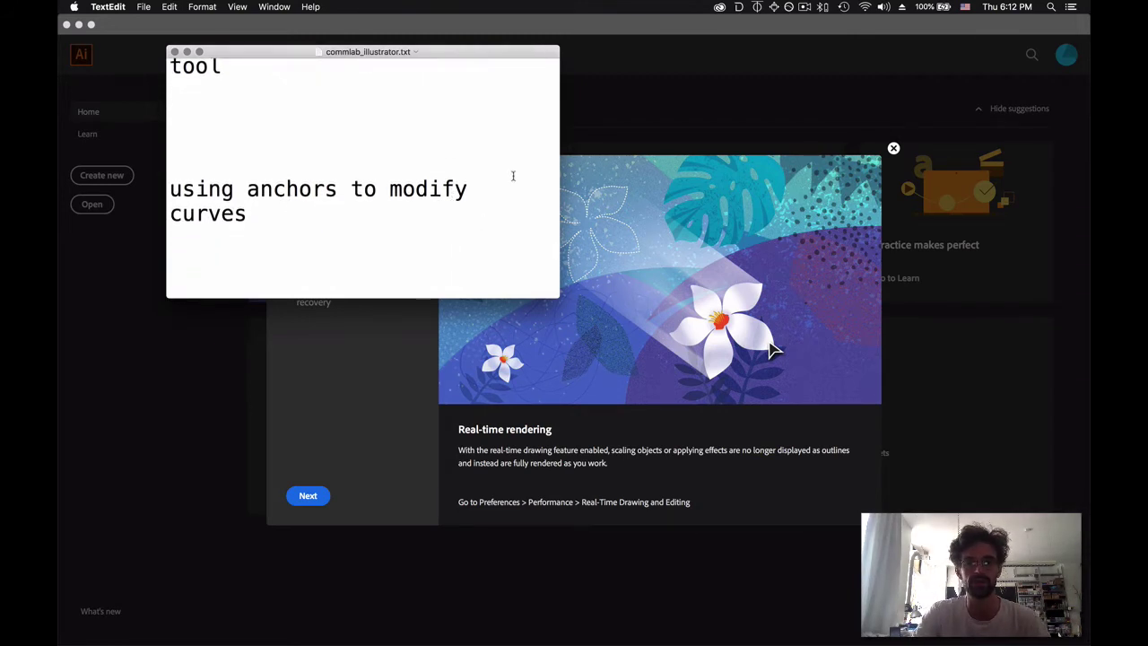
scroll(513, 175, "down", 6)
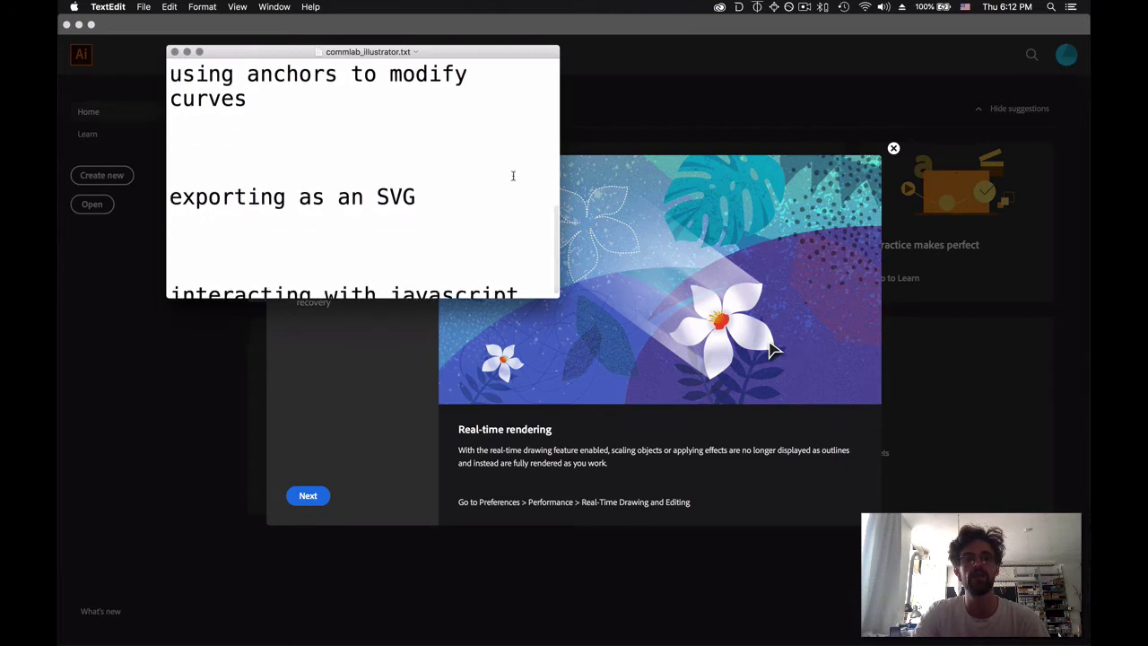
scroll(502, 180, "up", 1)
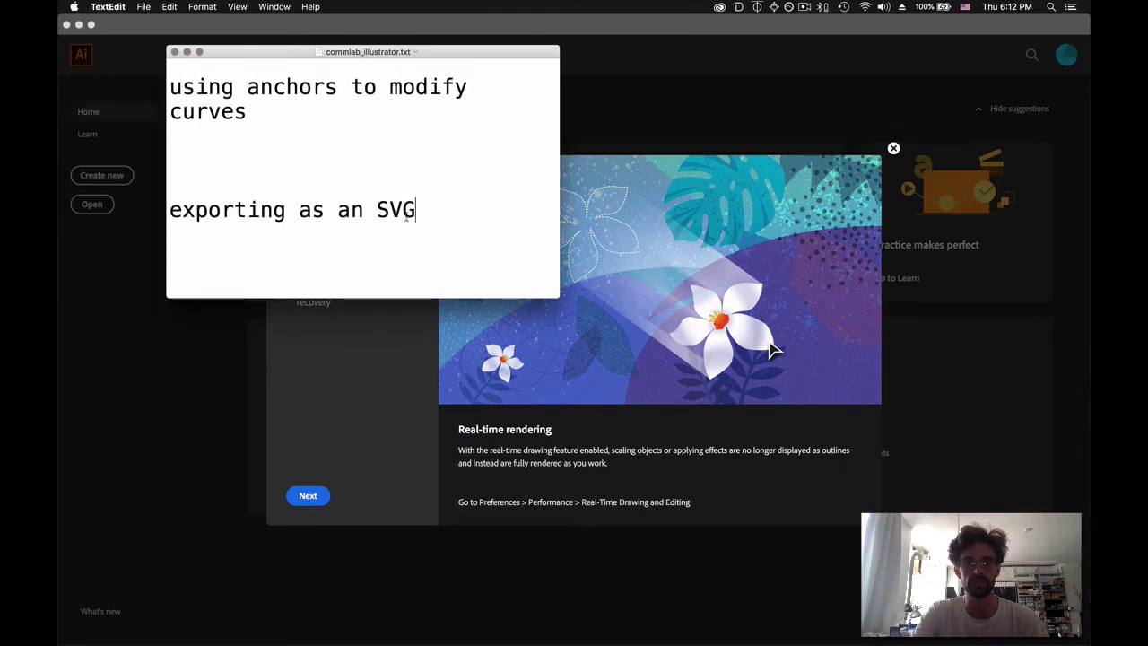
left_click_drag(378, 210, 417, 210)
left_click(490, 203)
scroll(533, 192, "down", 2)
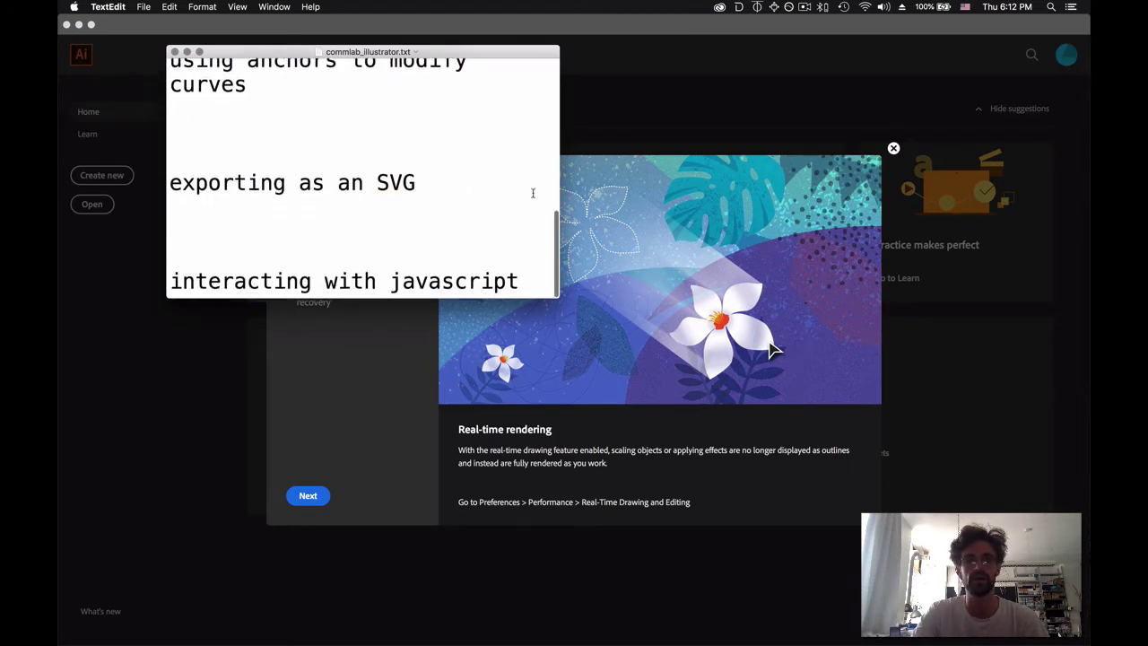
Add a blank line after 'interacting with javascript', save commlab_illustrator.txt, and return to Illustrator
left_click(520, 285)
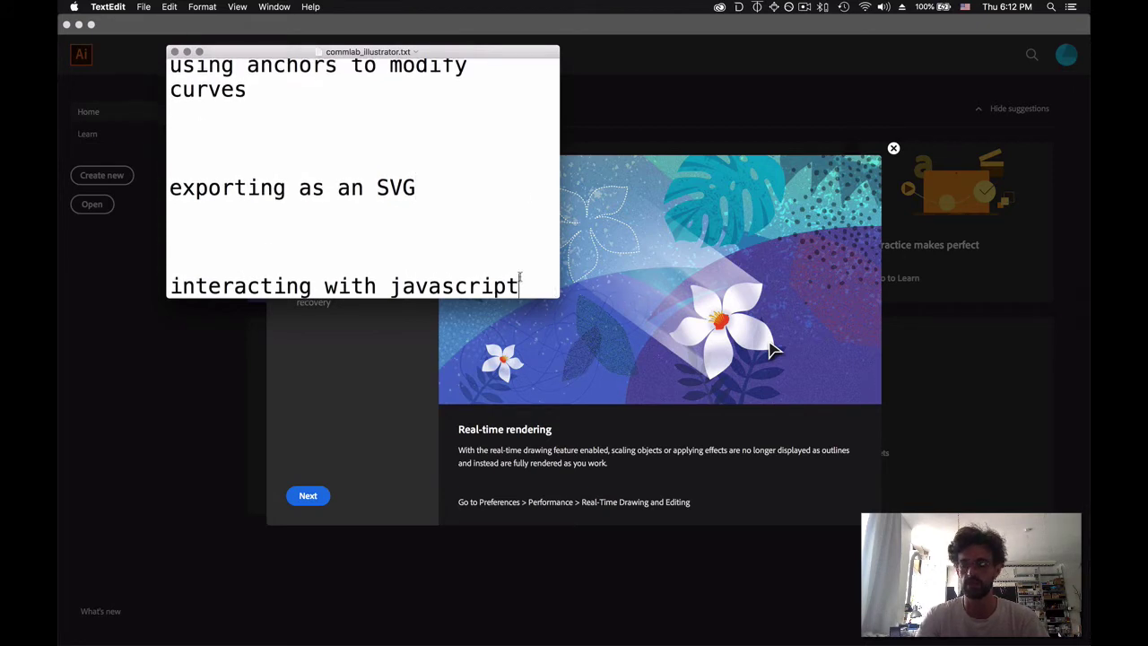
key("Return")
key("Return")
key("Return")
key("Return")
key("Return")
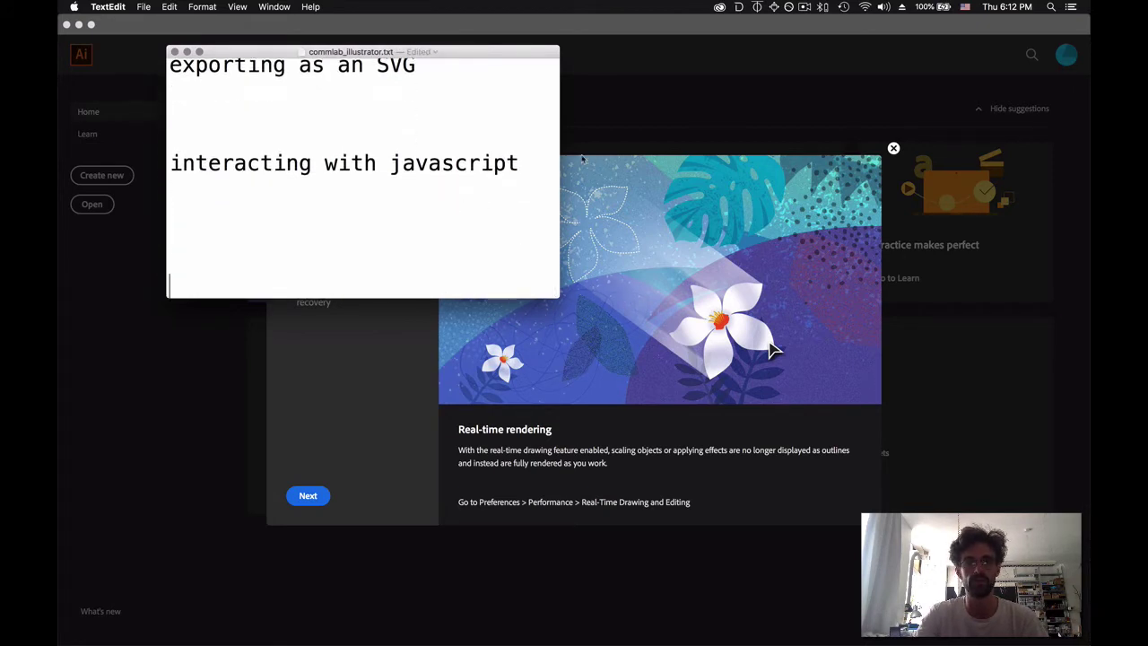
left_click_drag(525, 163, 402, 162)
key("shift+Left")
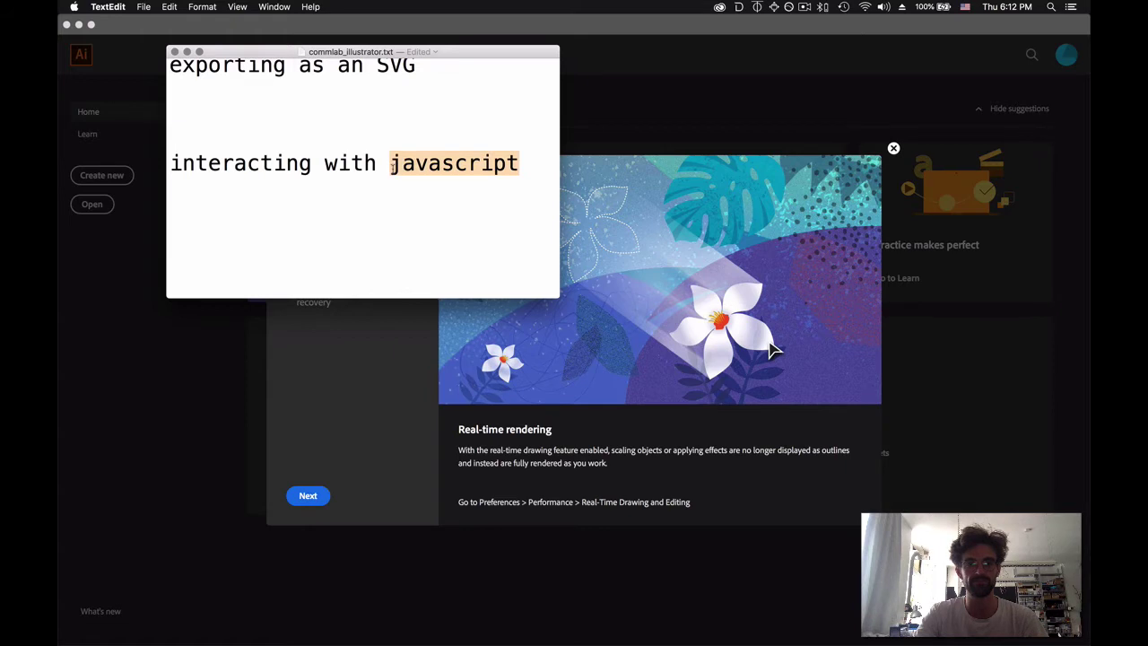
key("Left")
key("super+s")
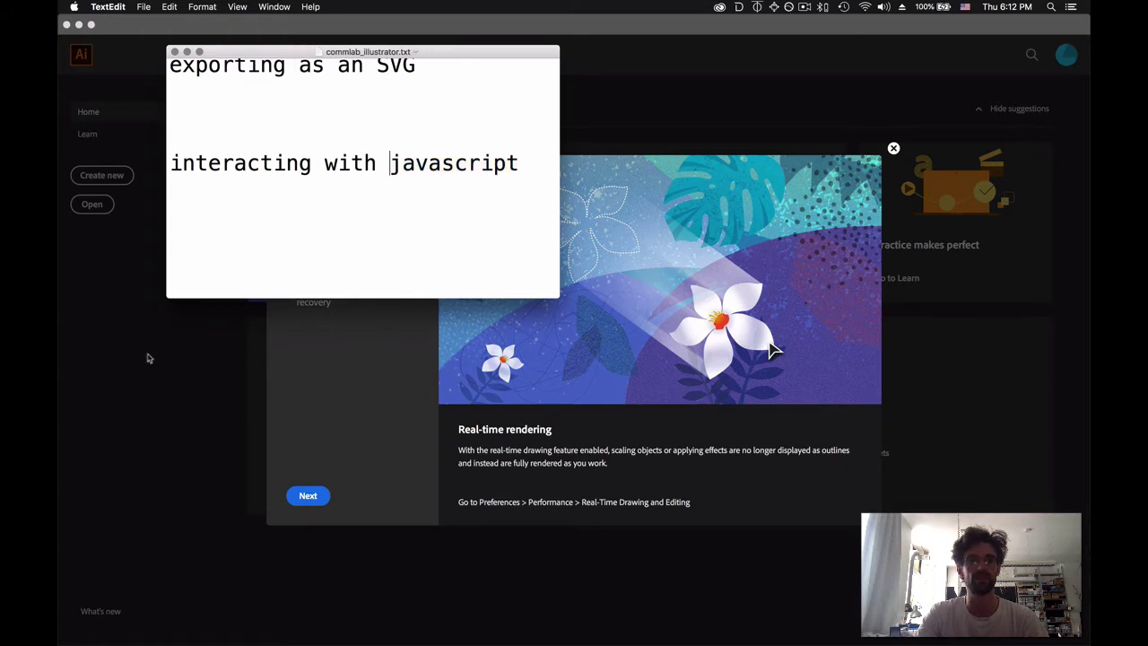
left_click(106, 386)
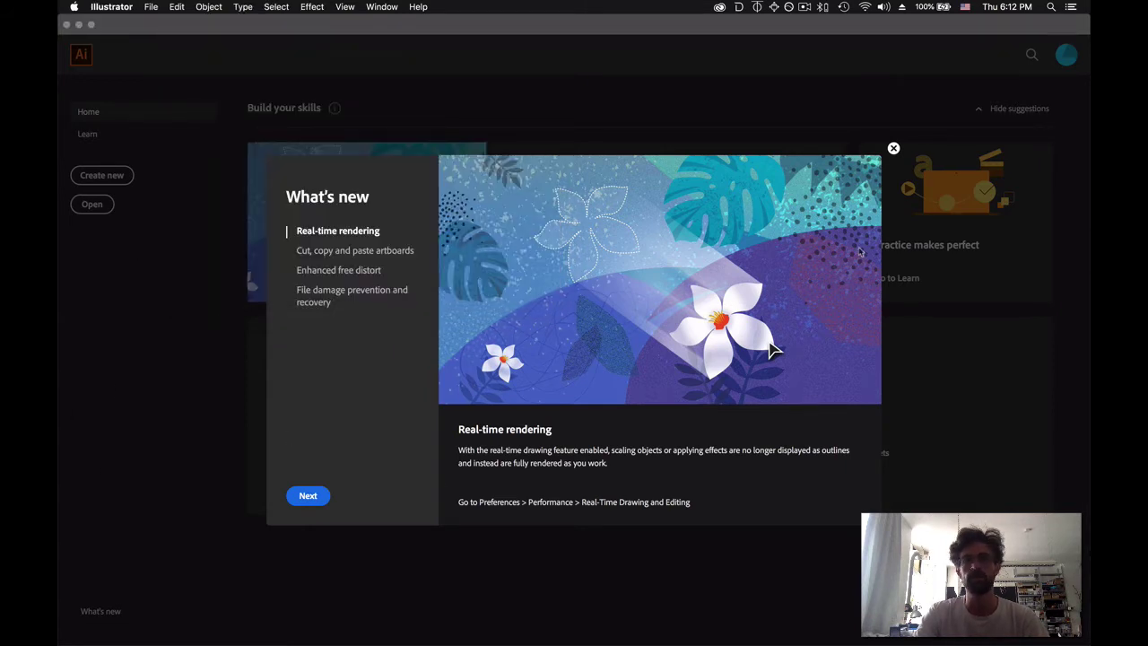
Create a blank Untitled-1 document from the 1280 x 1024 px Web preset, dismissing What's New and the tour
left_click(894, 149)
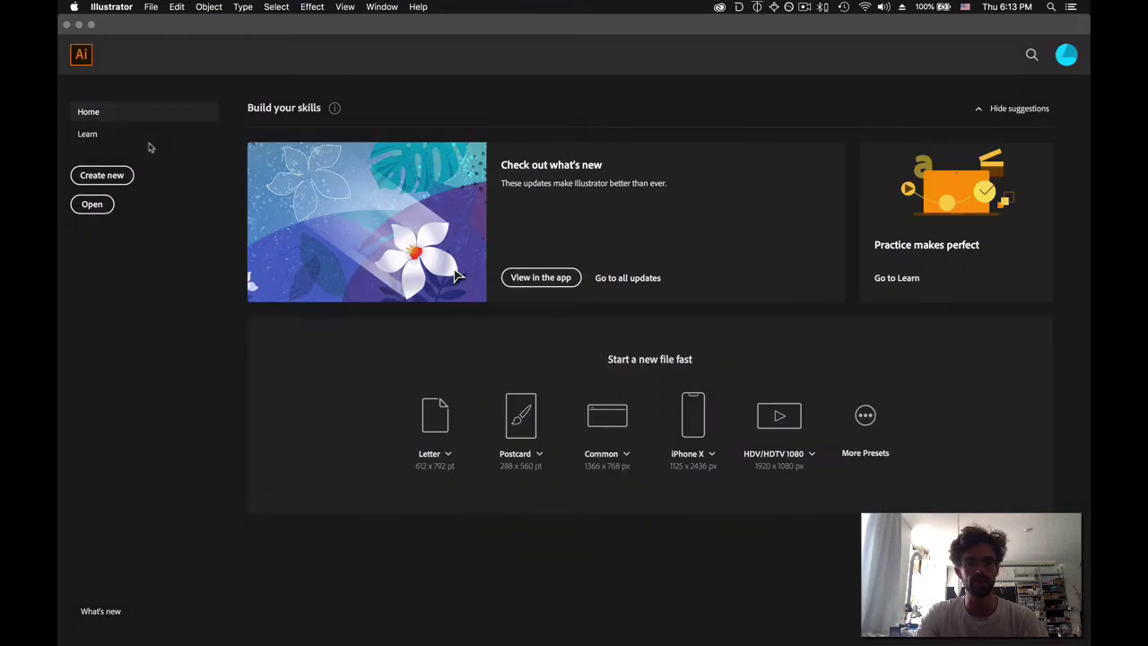
left_click(102, 175)
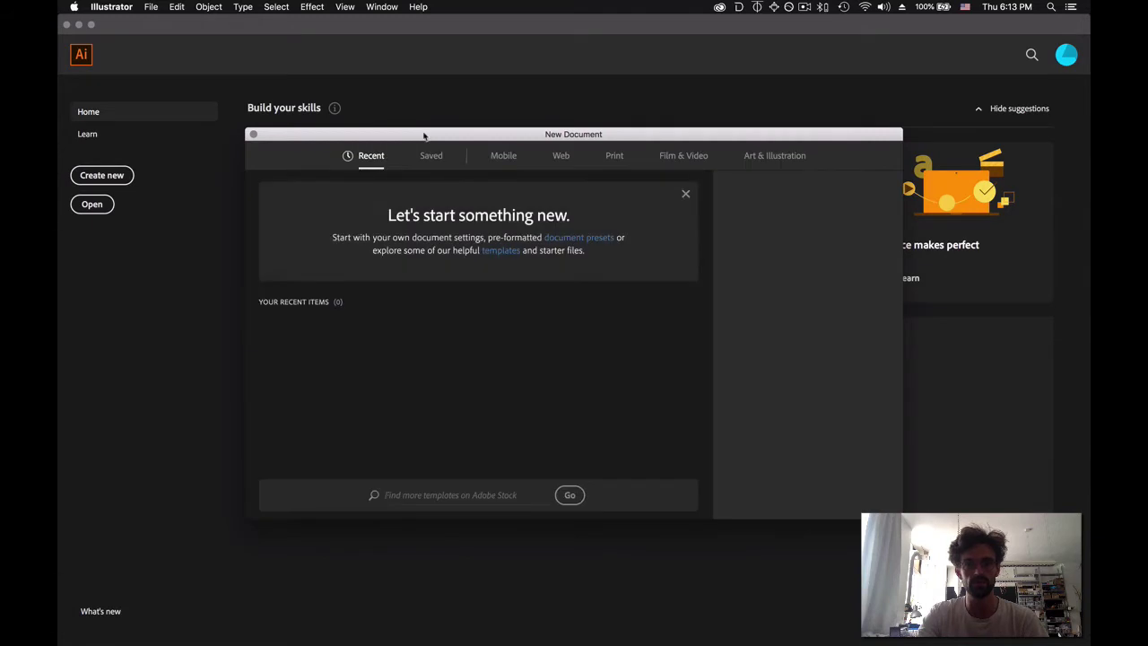
left_click(561, 158)
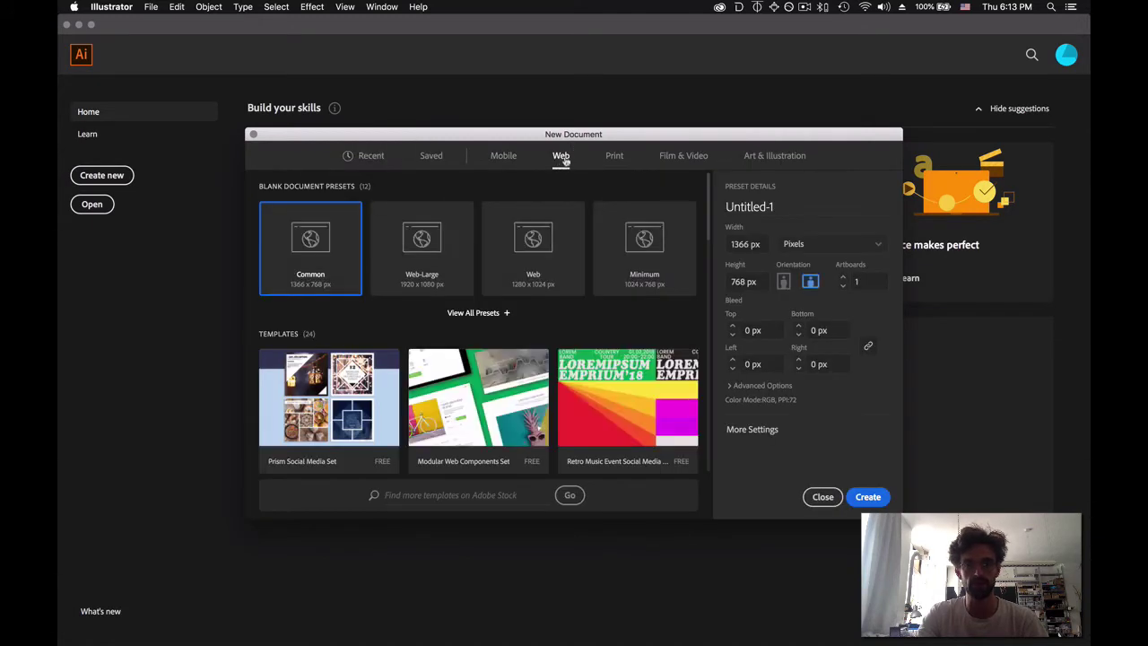
left_click(524, 245)
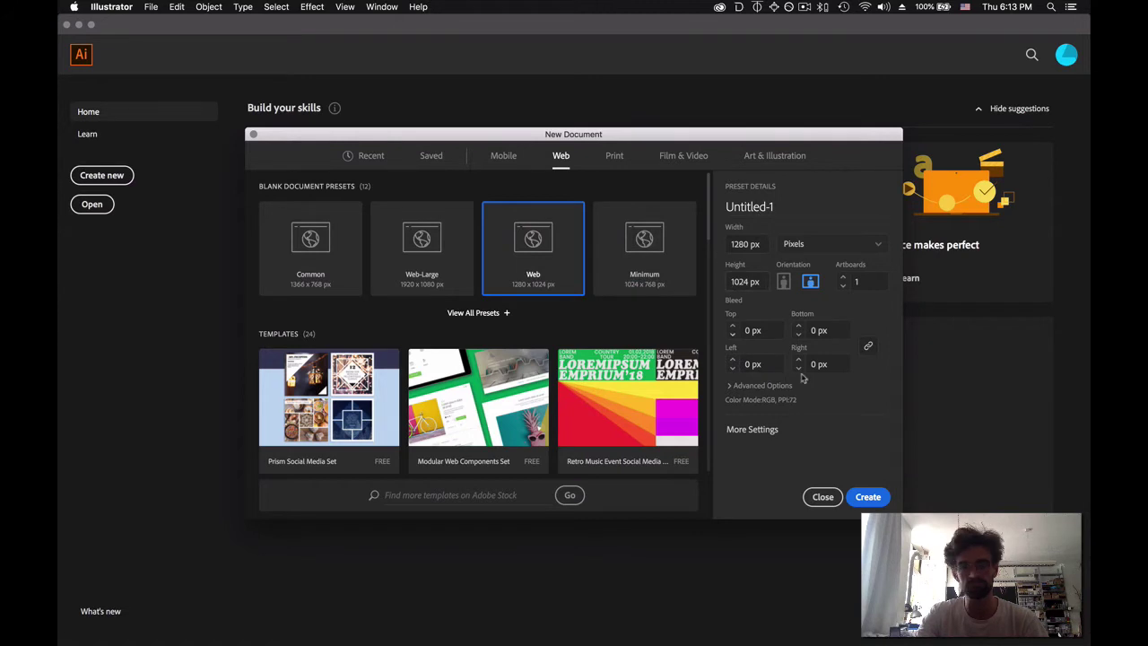
left_click(876, 497)
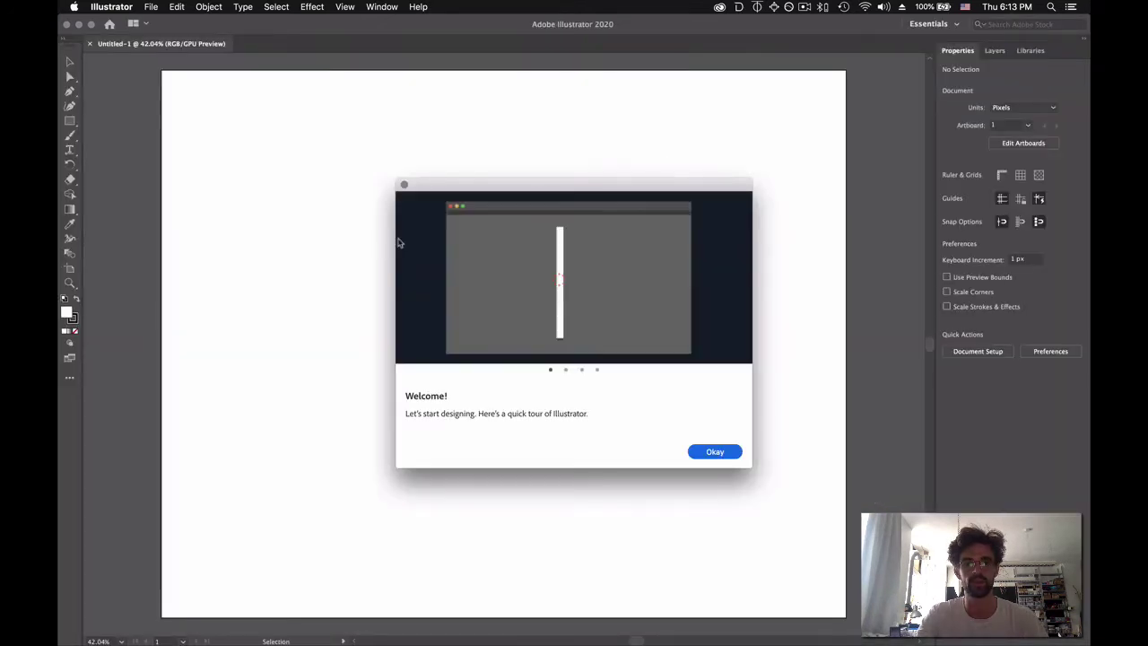
left_click(404, 184)
Preview jadebelt.jpeg on the Finder Desktop, then drag it onto the Illustrator artboard
key("super+Tab")
key("super+Tab")
key("super+Tab")
key("super+Tab")
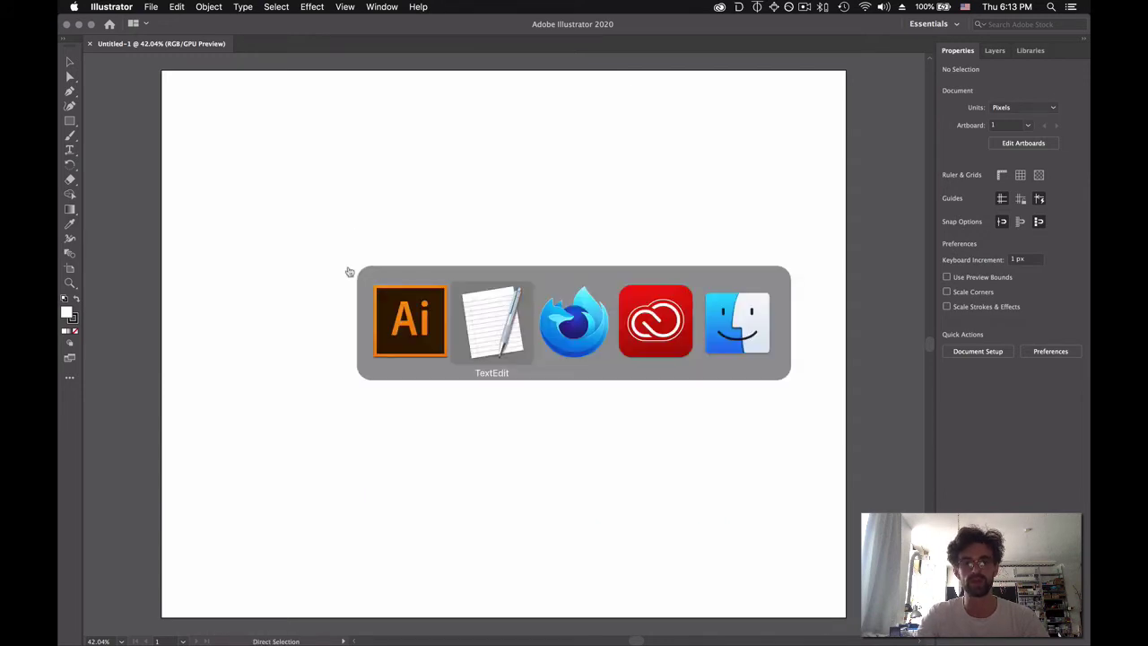
key("super+n")
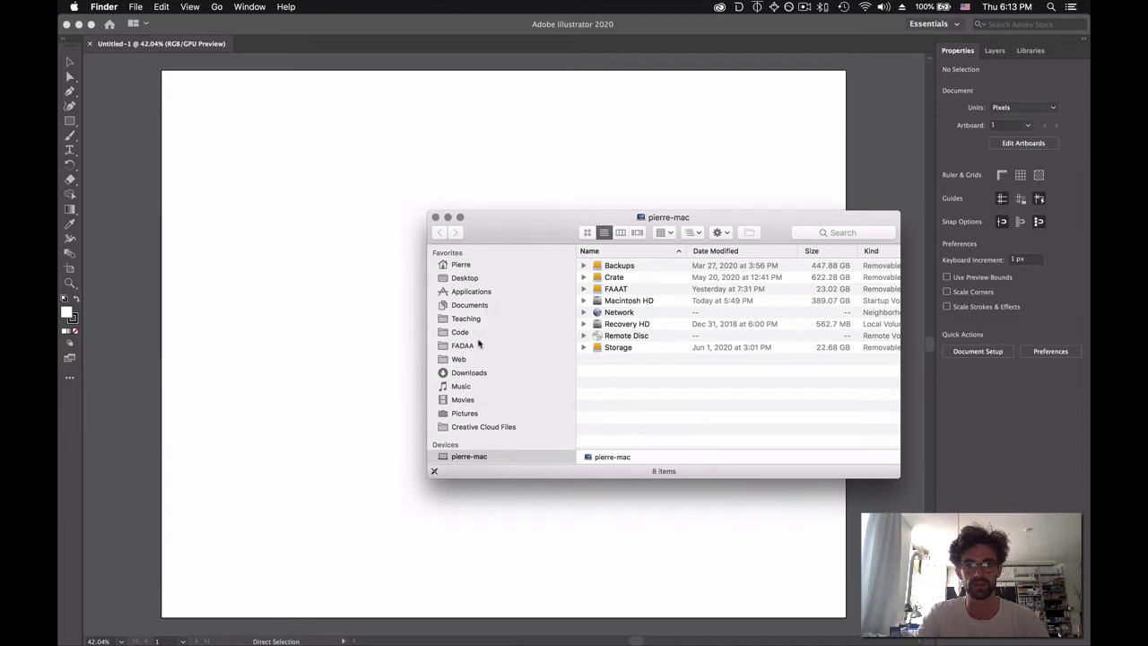
left_click(465, 277)
left_click(666, 269)
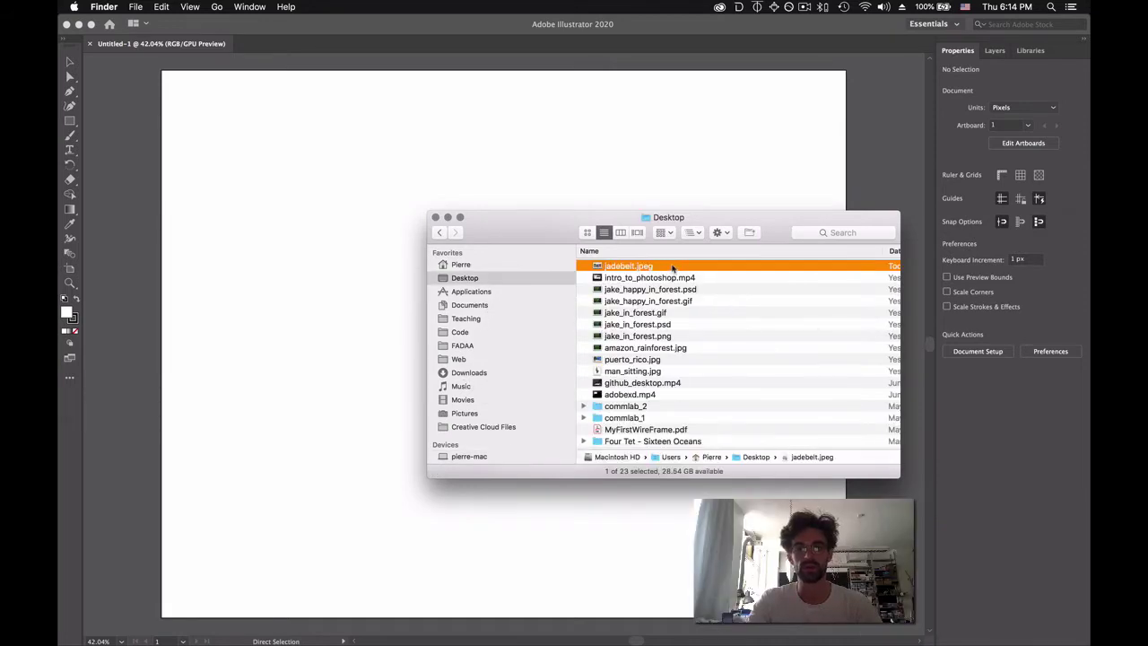
double_click(678, 265)
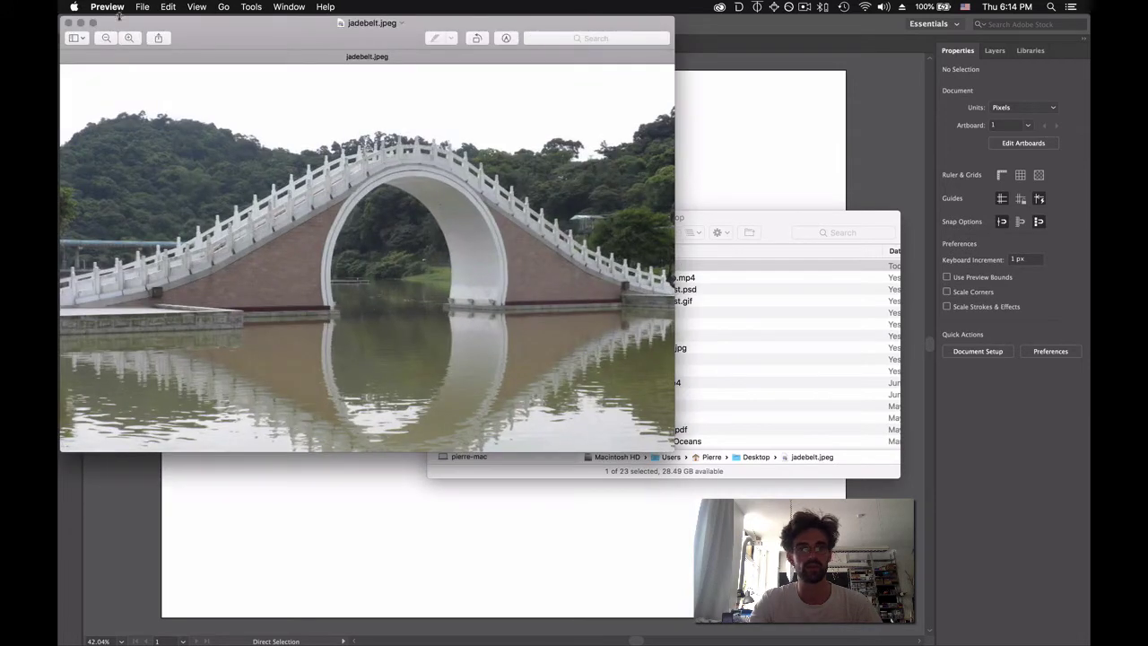
left_click(67, 22)
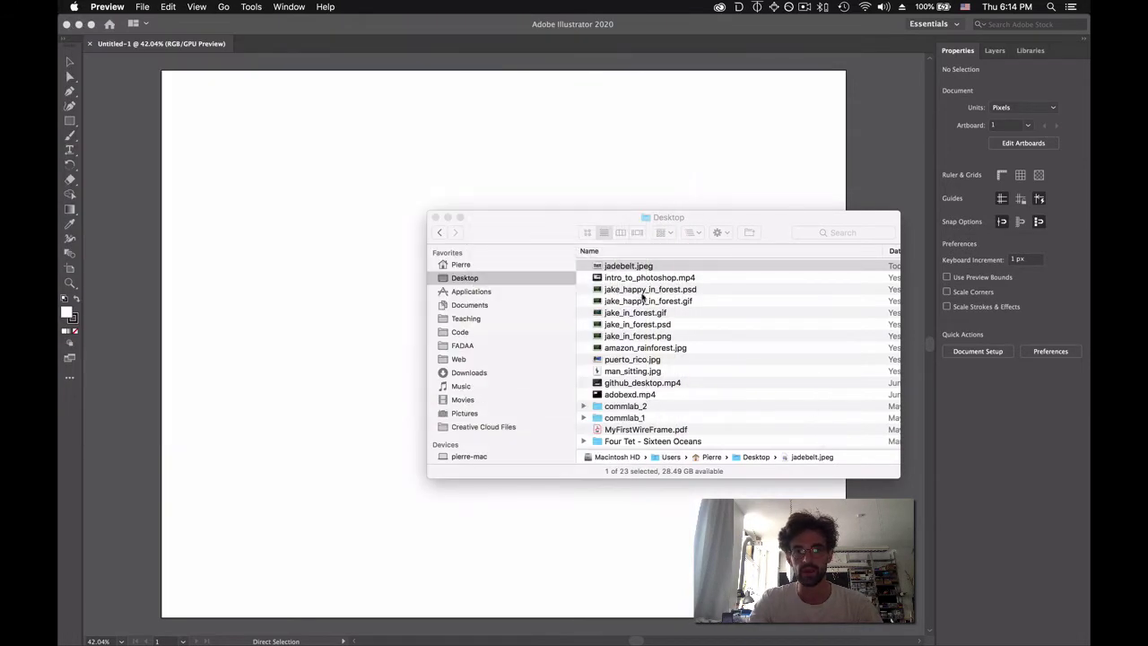
left_click_drag(653, 269, 363, 274)
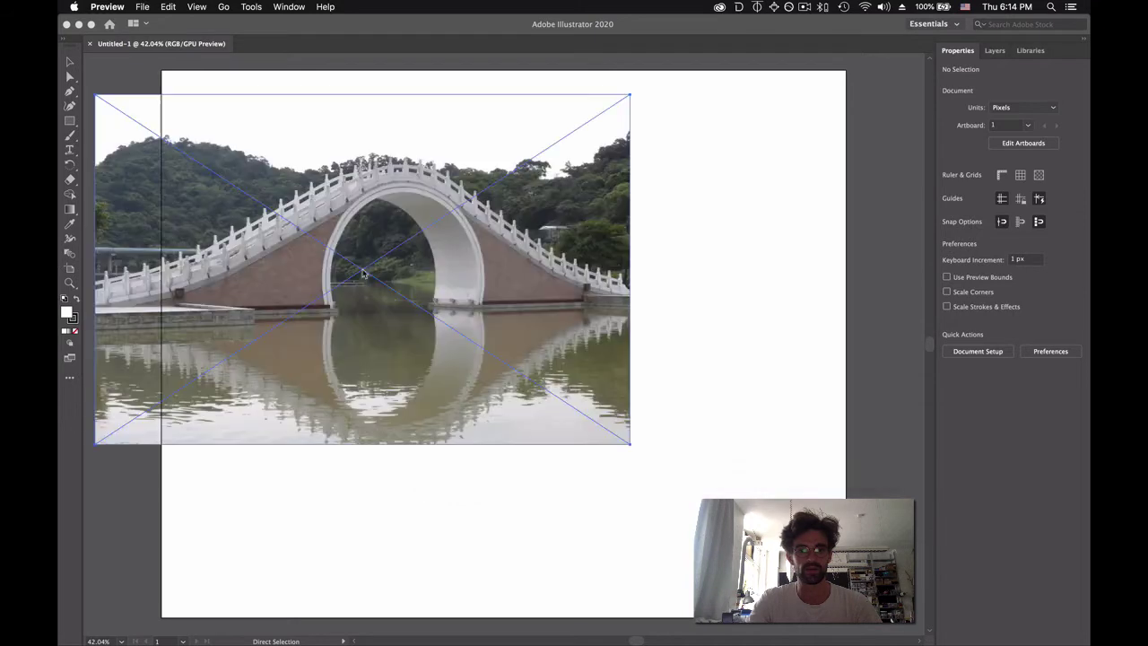
Centre the bridge photo on the artboard and add an empty Layer 2 above Layer 1
left_click(555, 353)
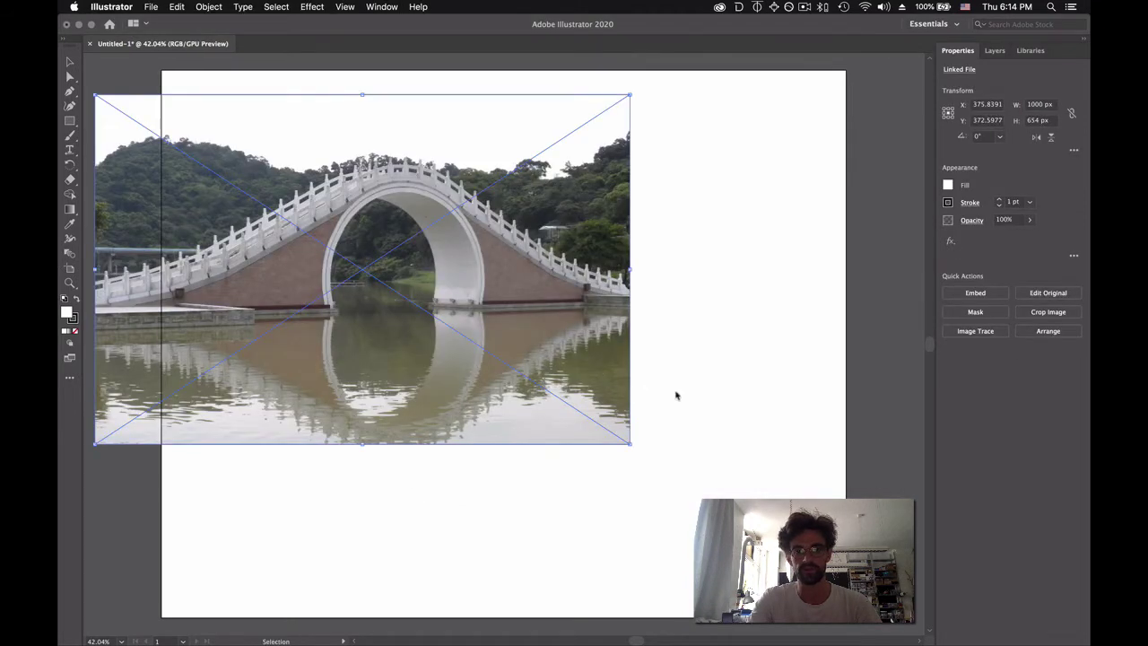
left_click_drag(477, 281, 649, 334)
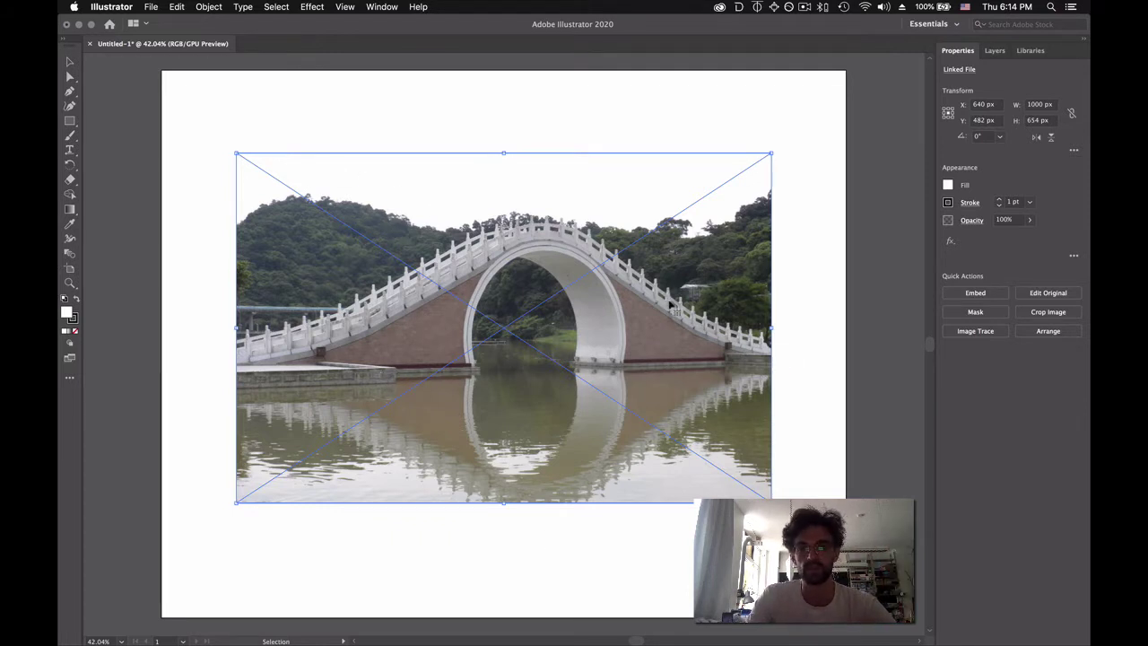
left_click(994, 51)
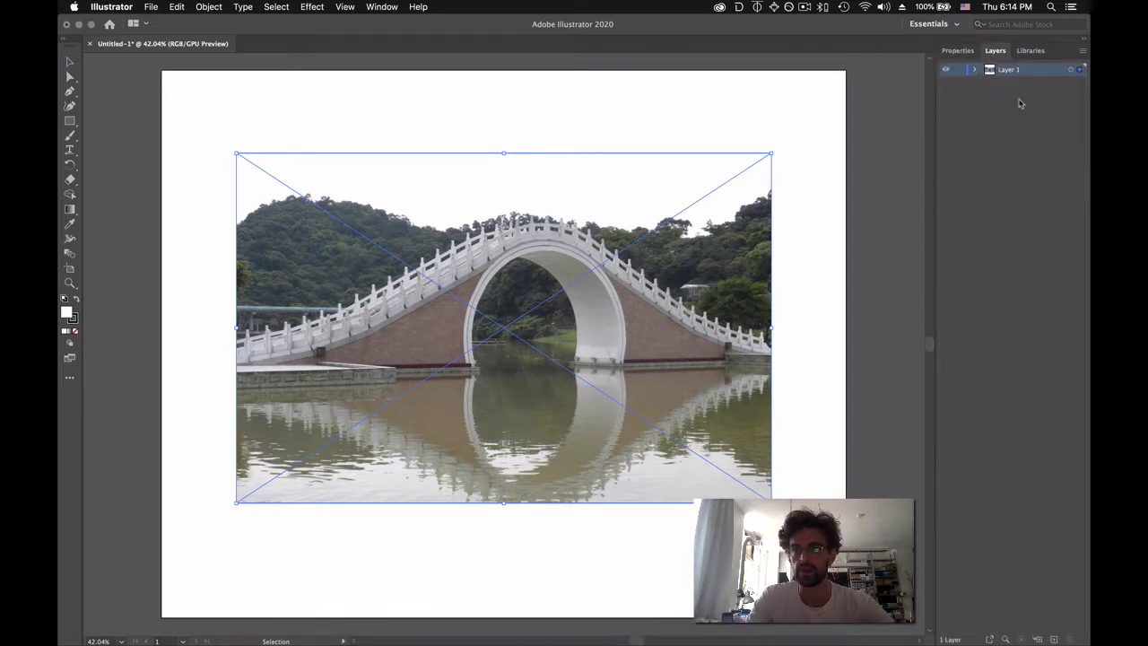
left_click(1054, 638)
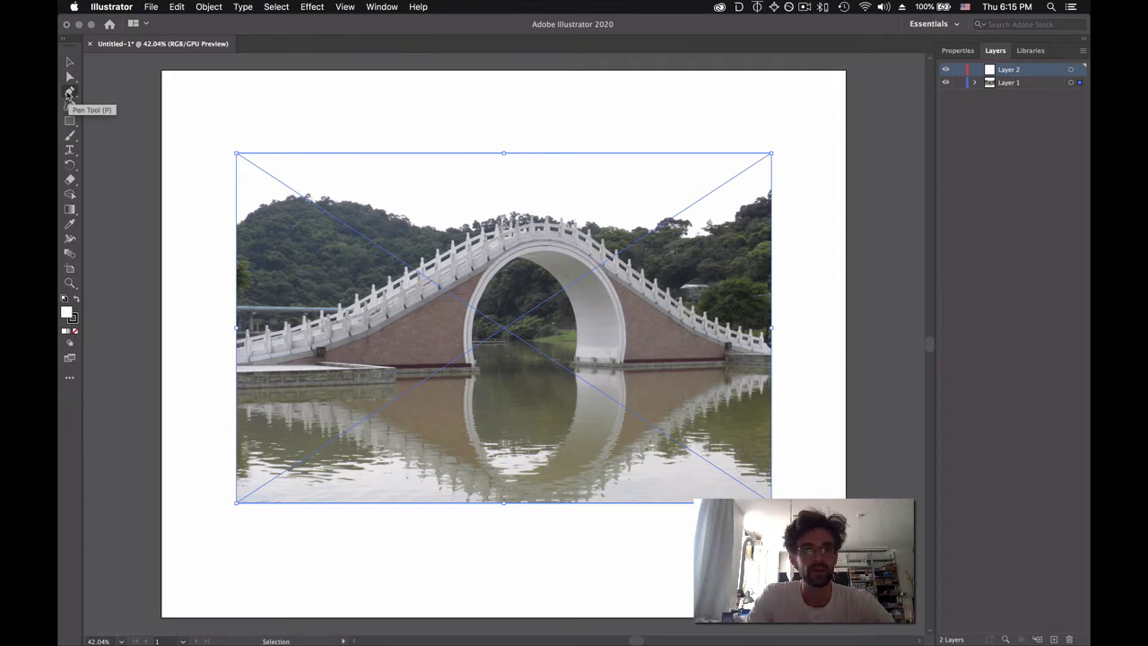
With the Pen tool, trace from the bridge's left base up the railing to the arch top
left_click(69, 93)
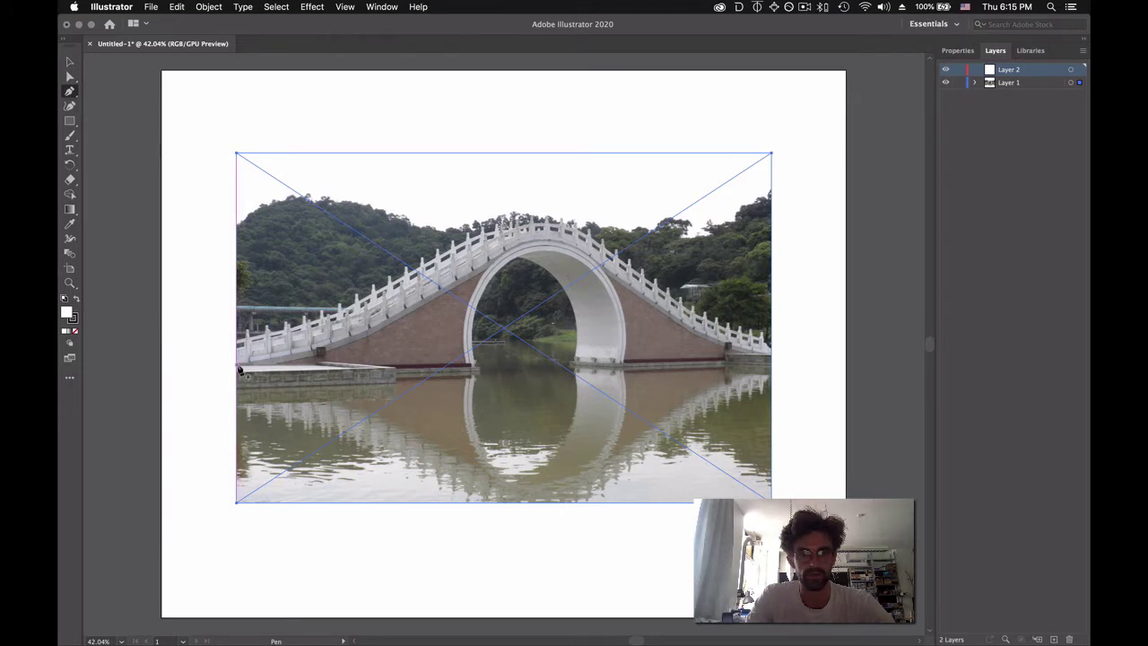
left_click(237, 366)
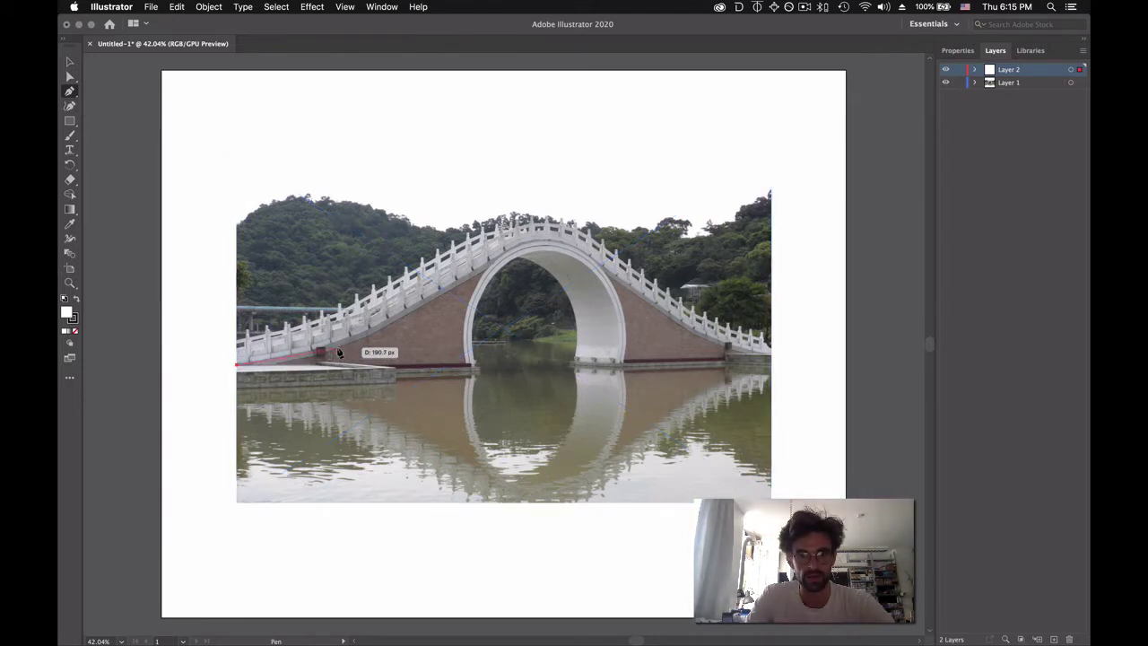
left_click(402, 323)
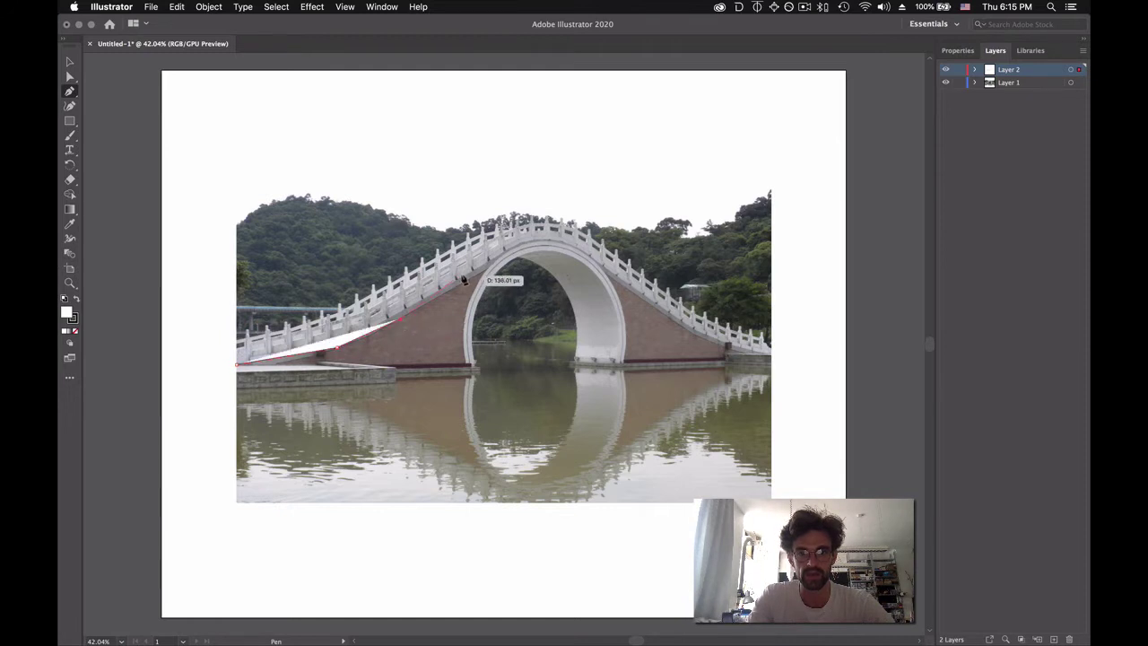
left_click(480, 273)
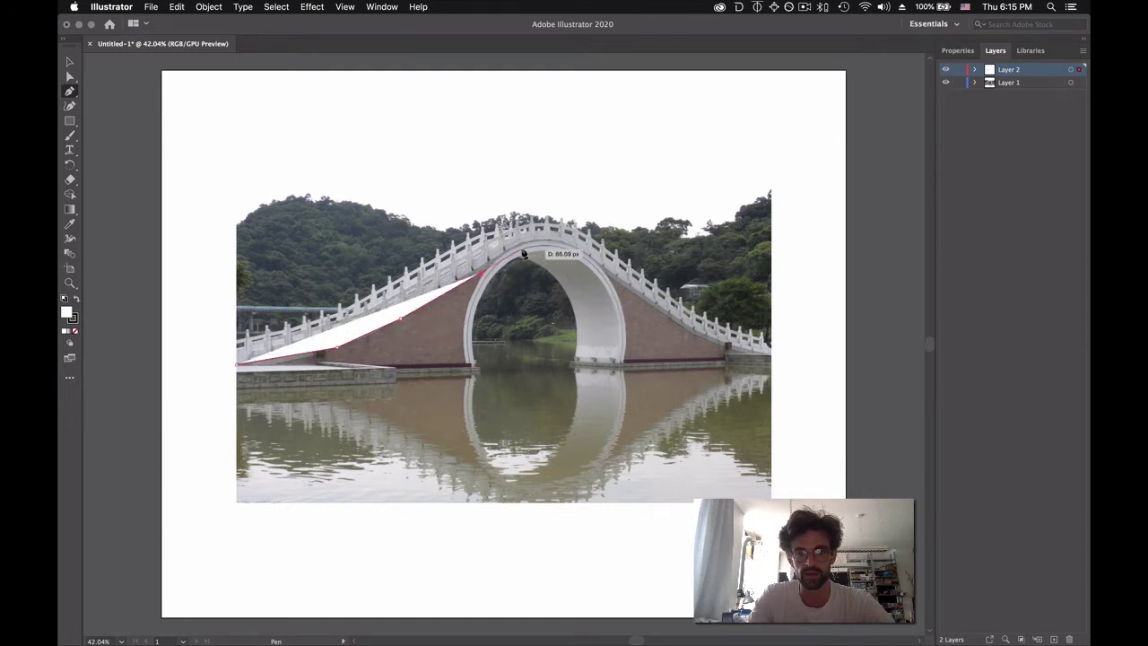
left_click(523, 248)
left_click(550, 242)
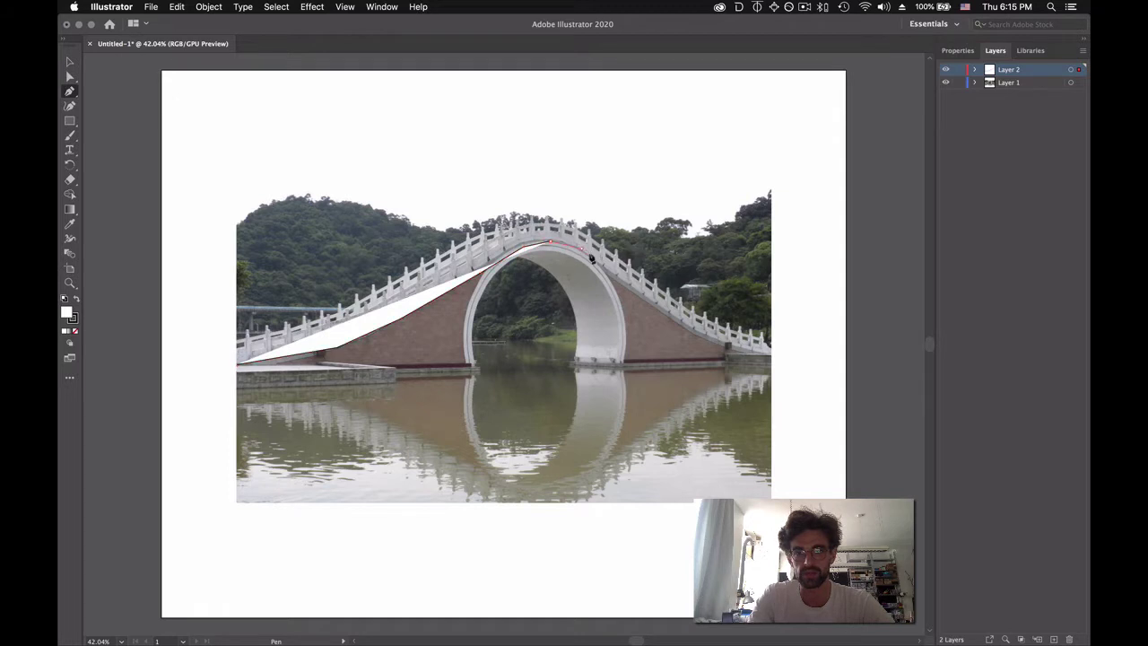
Continue the path down the right railing to the edge and close it at the start point
left_click(614, 279)
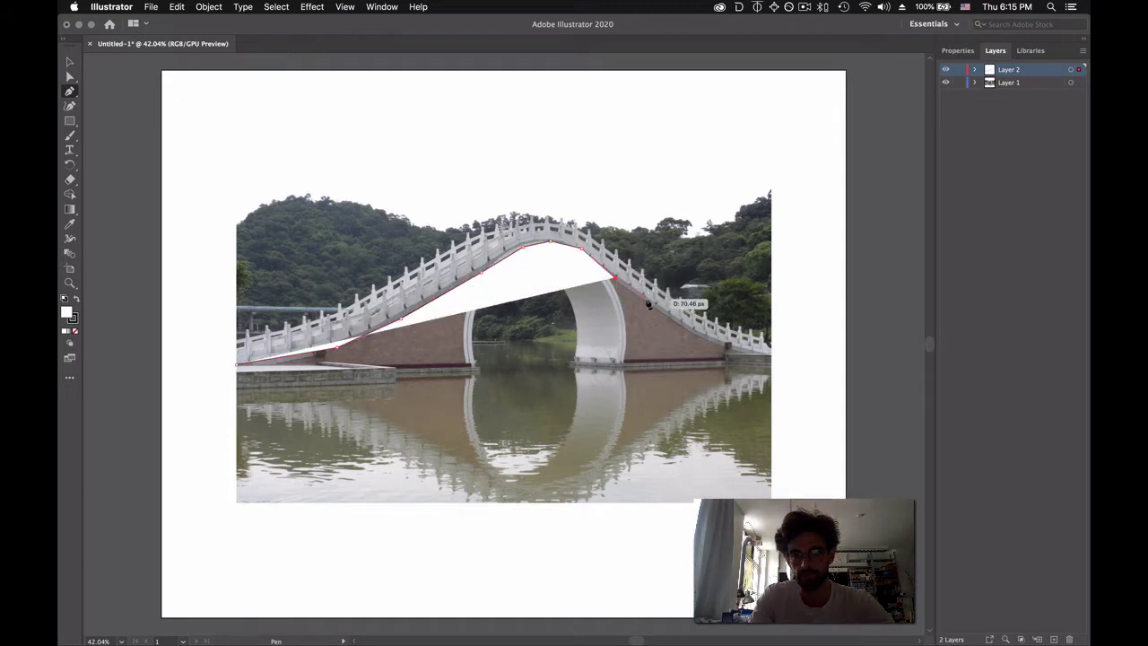
left_click(665, 314)
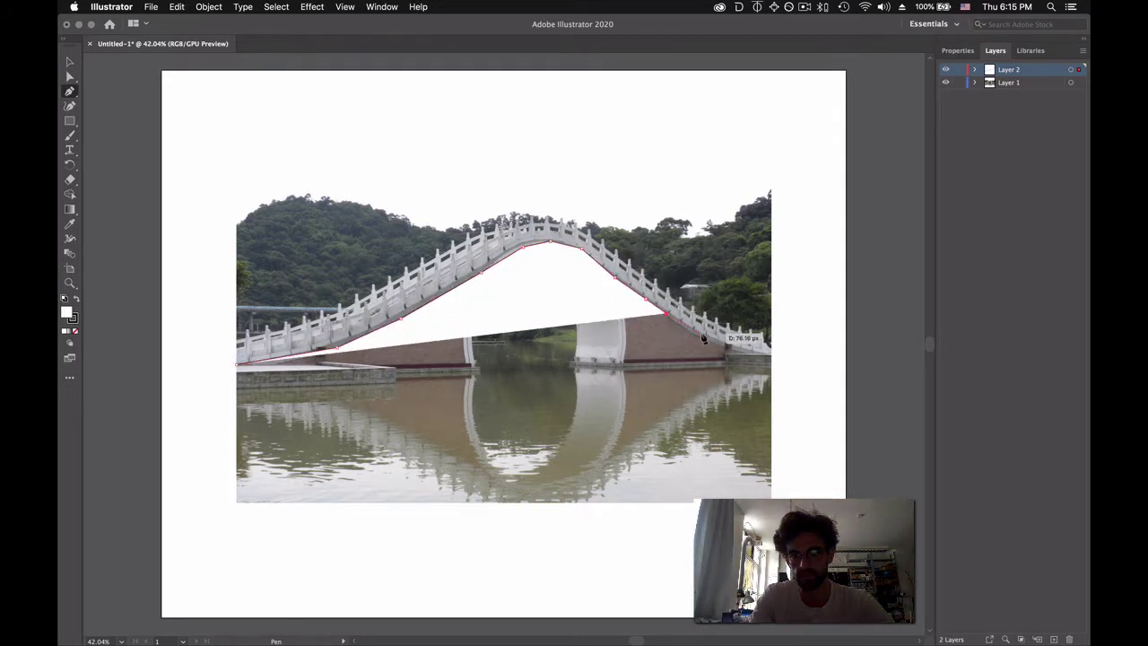
left_click(703, 334)
left_click(729, 348)
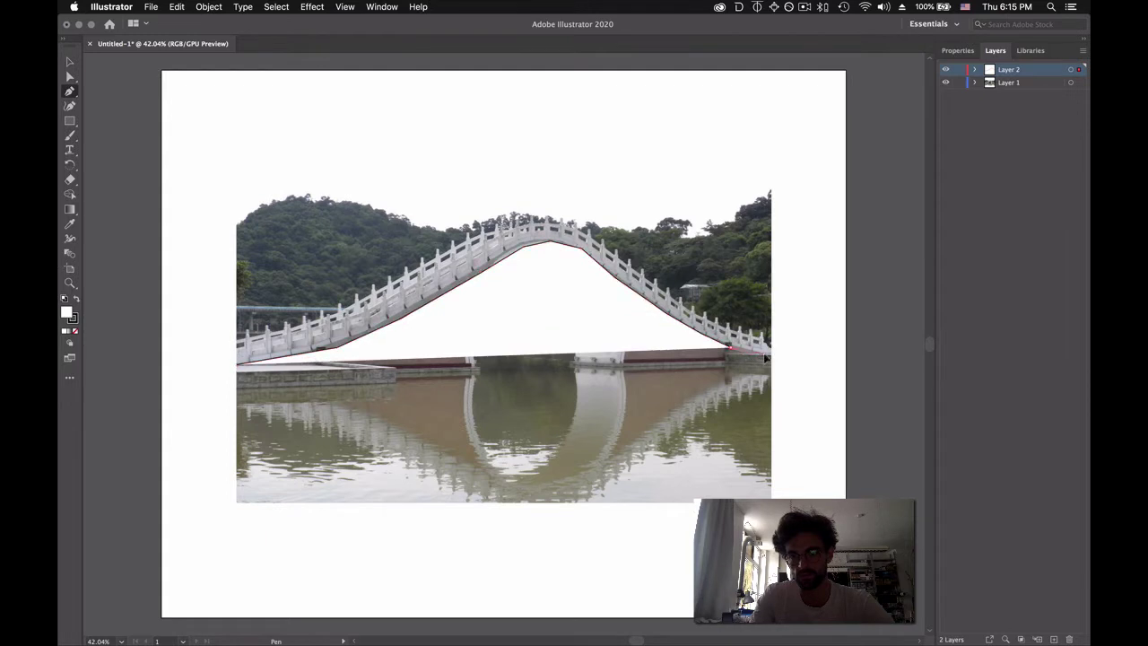
left_click(765, 356)
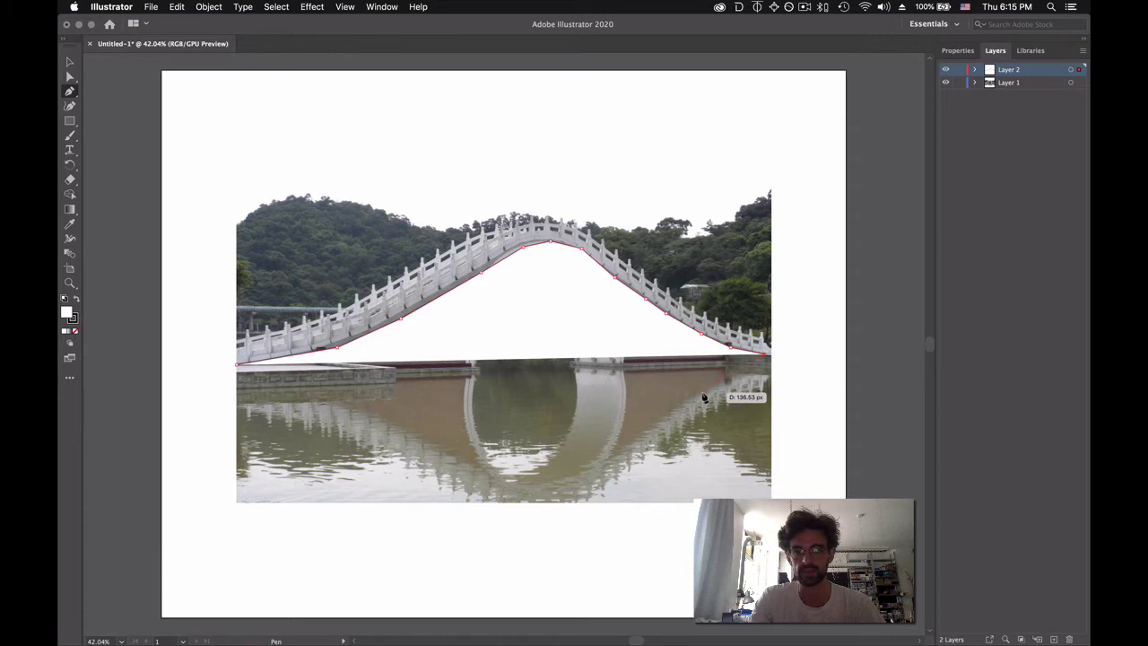
left_click(239, 365)
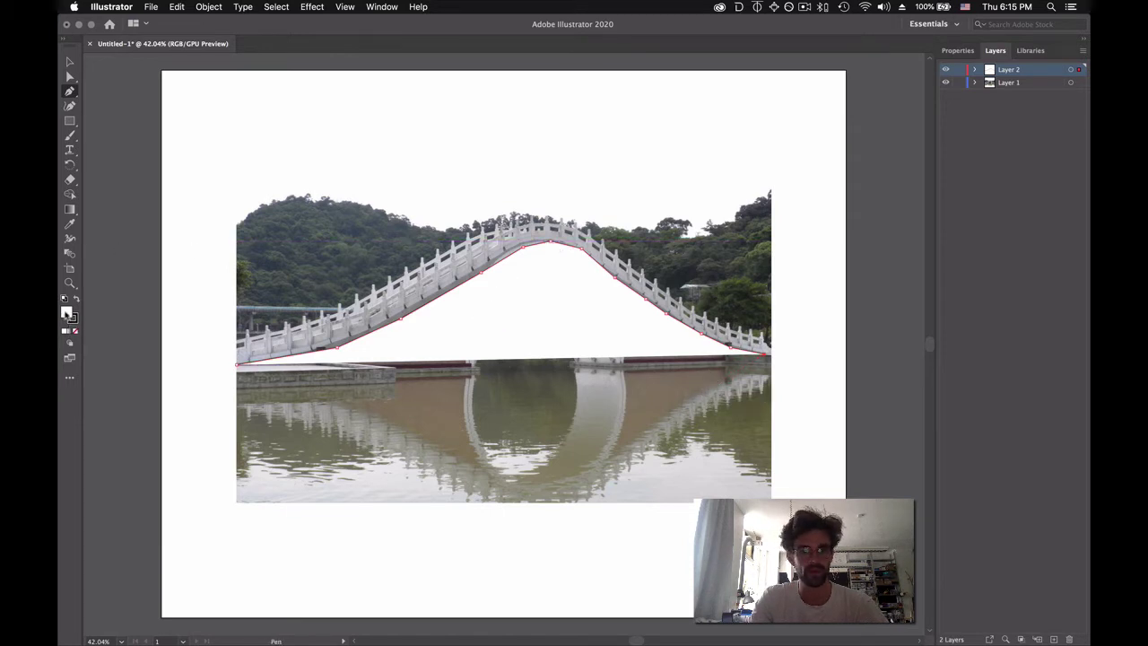
Set the traced shape's fill to None so the photo shows through, then deselect it
double_click(66, 311)
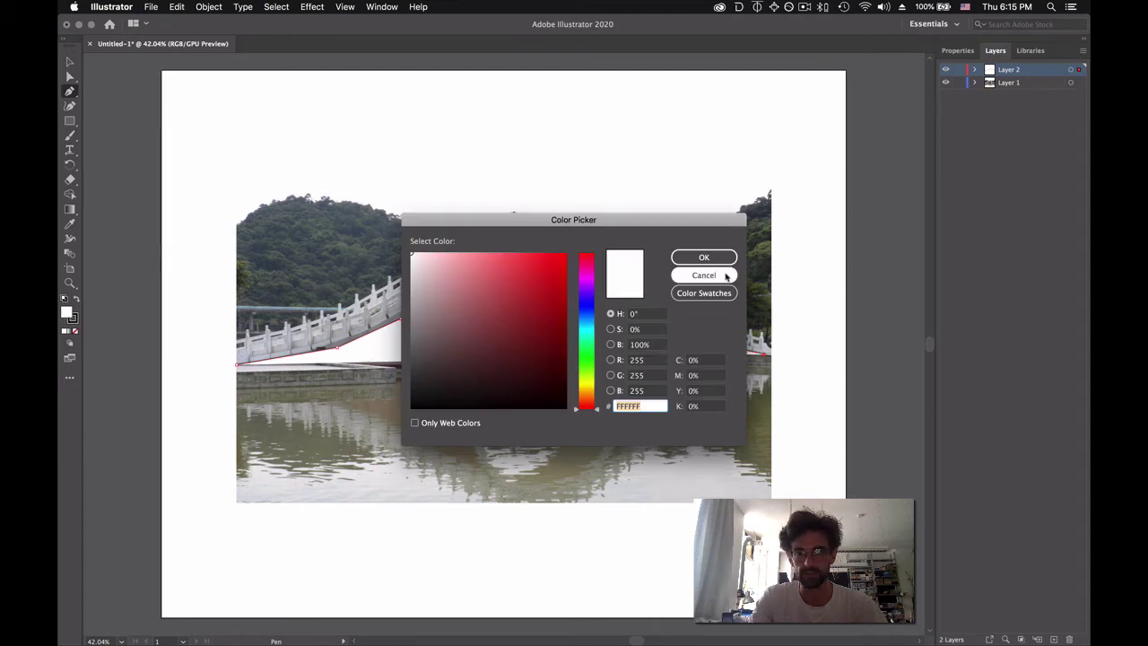
left_click(727, 275)
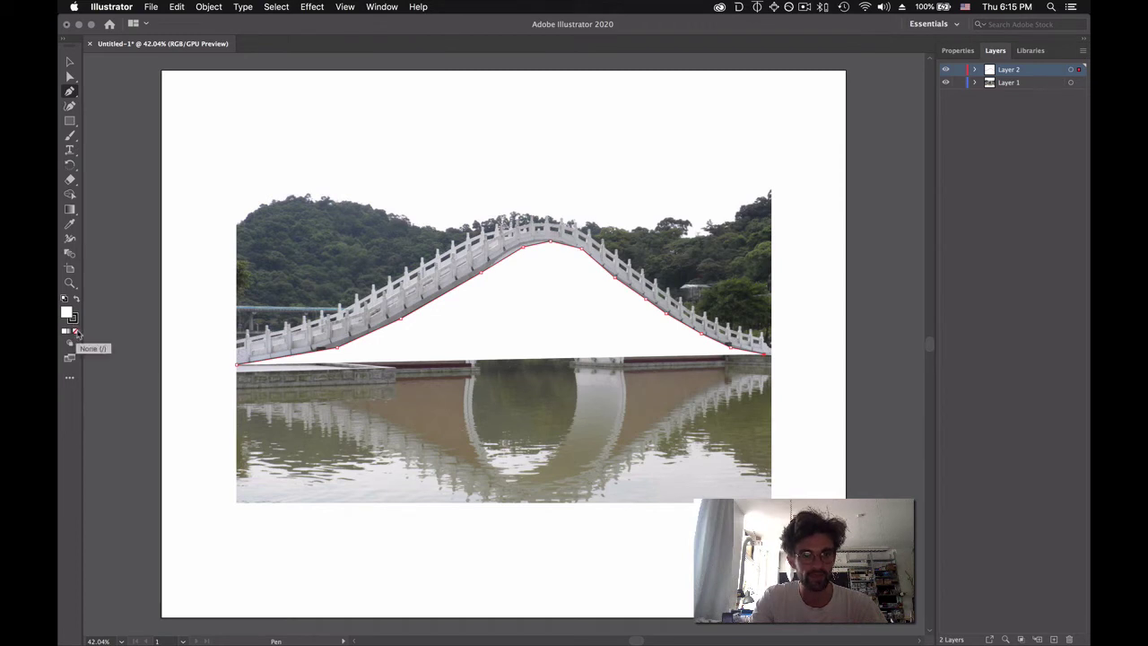
left_click(74, 332)
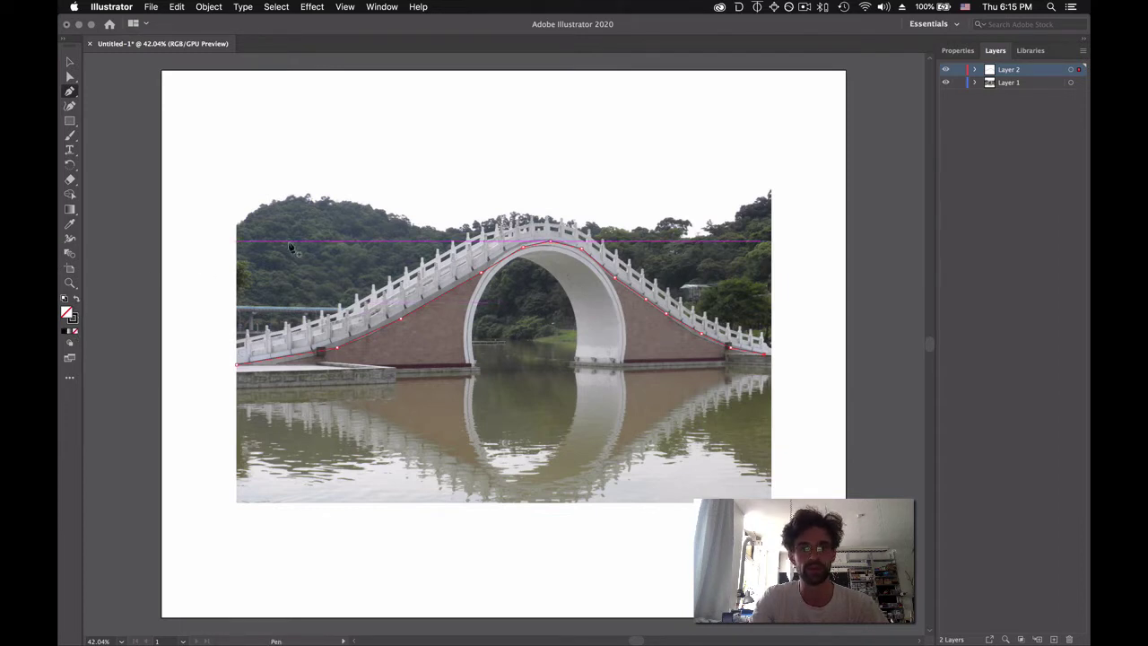
left_click(69, 61)
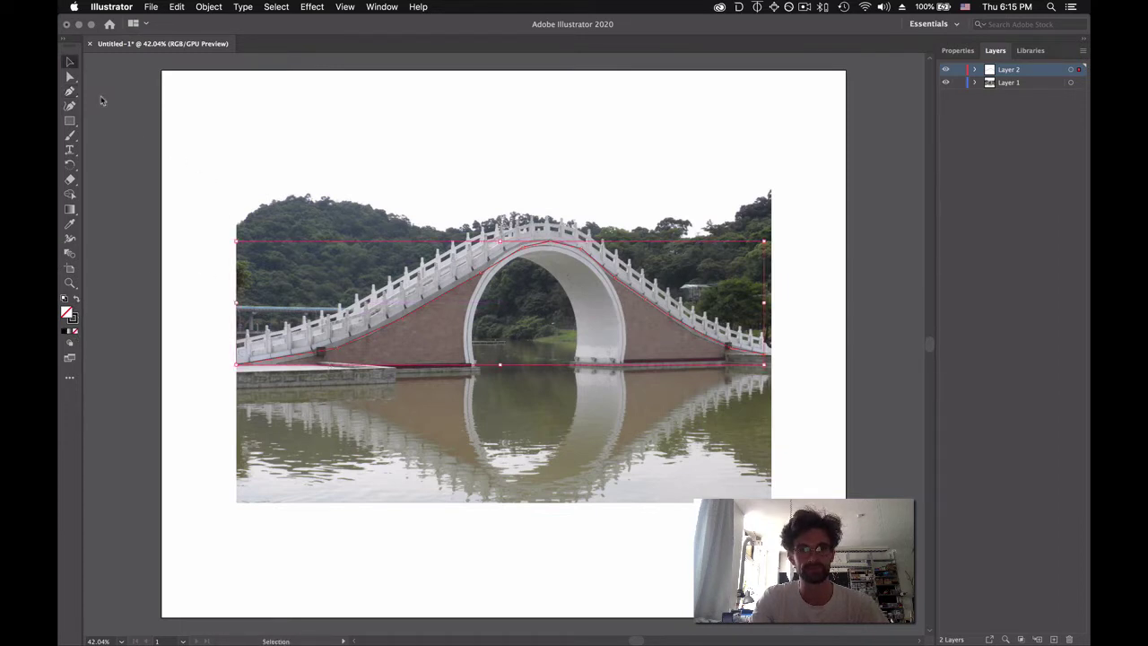
left_click(150, 148)
left_click(454, 382)
left_click(808, 162)
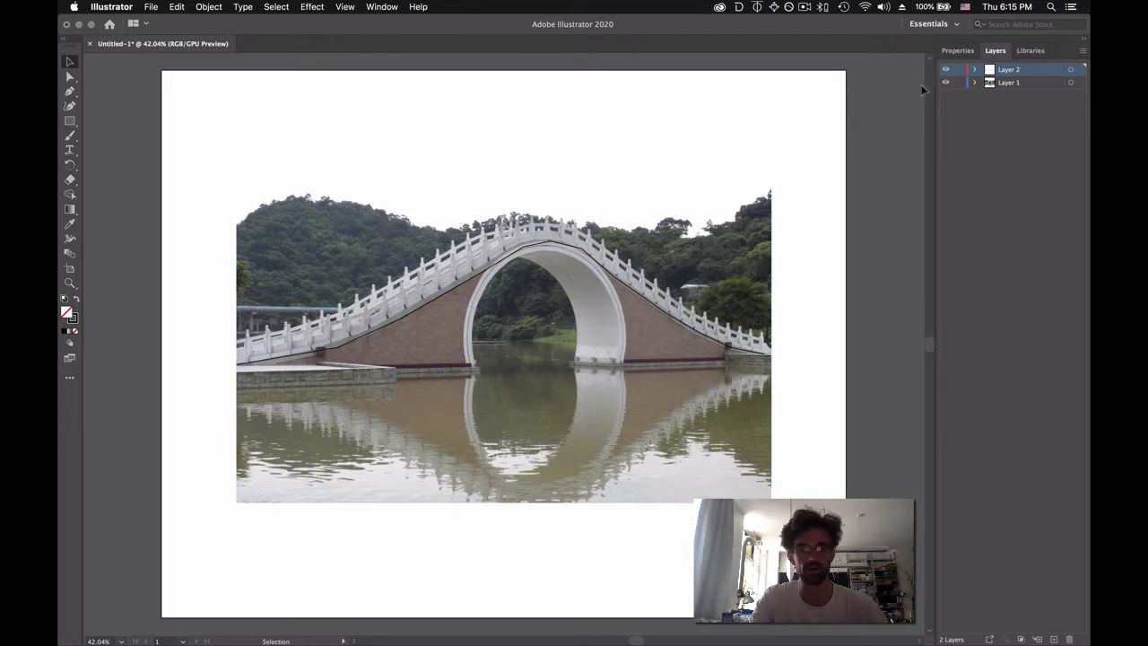
left_click(946, 83)
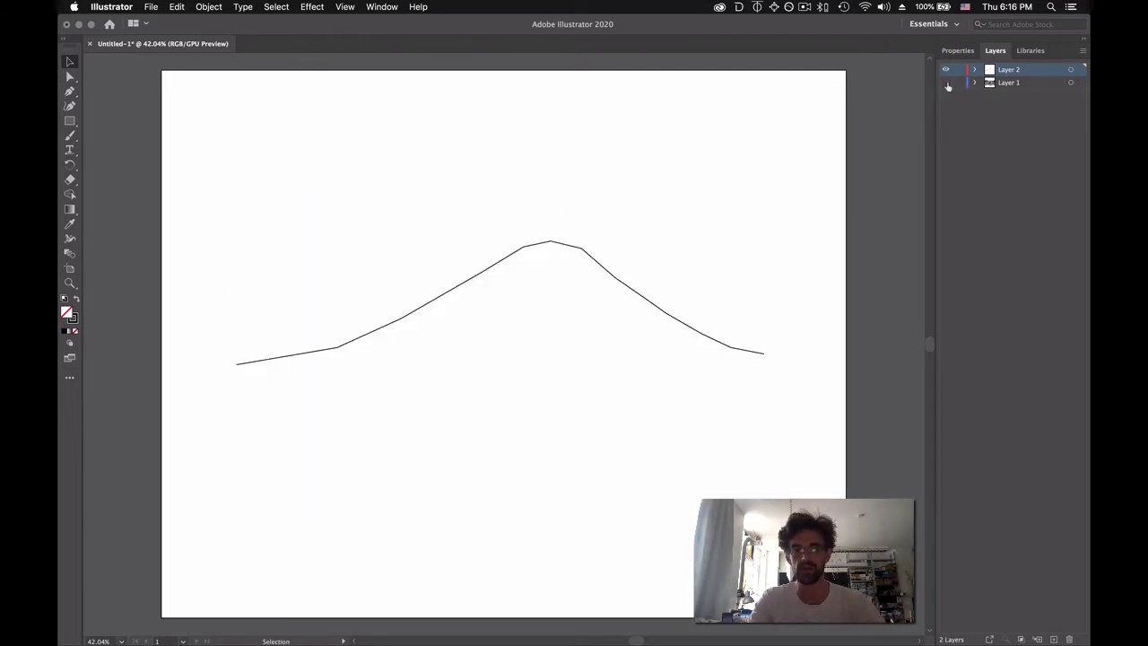
left_click(947, 83)
left_click(947, 82)
left_click(947, 83)
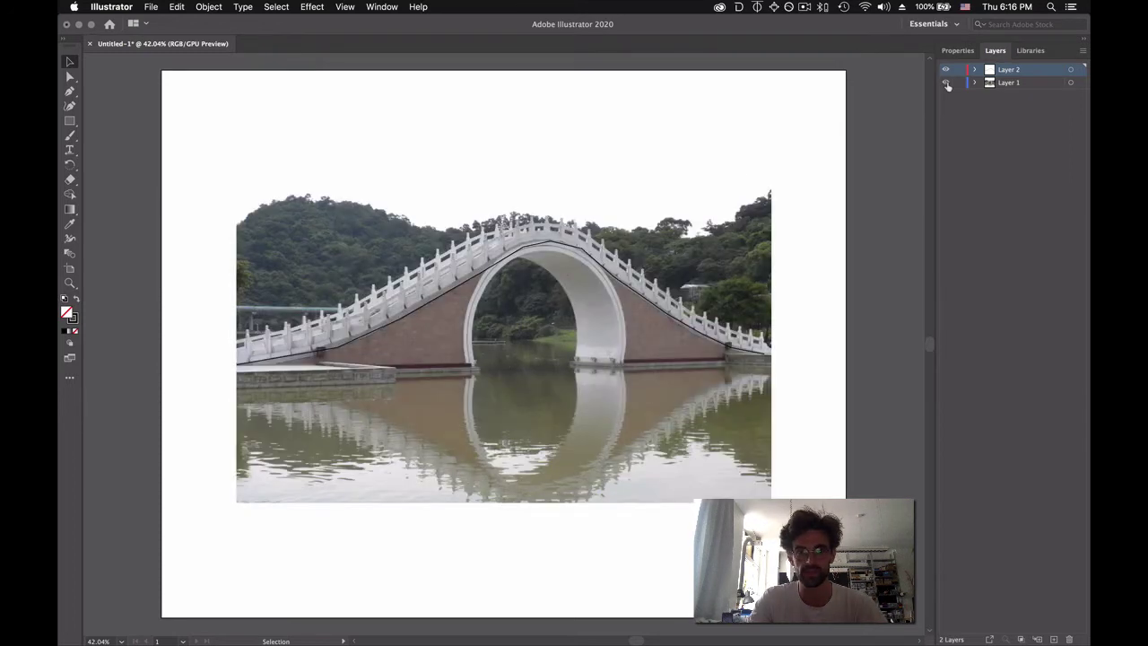
left_click(633, 269)
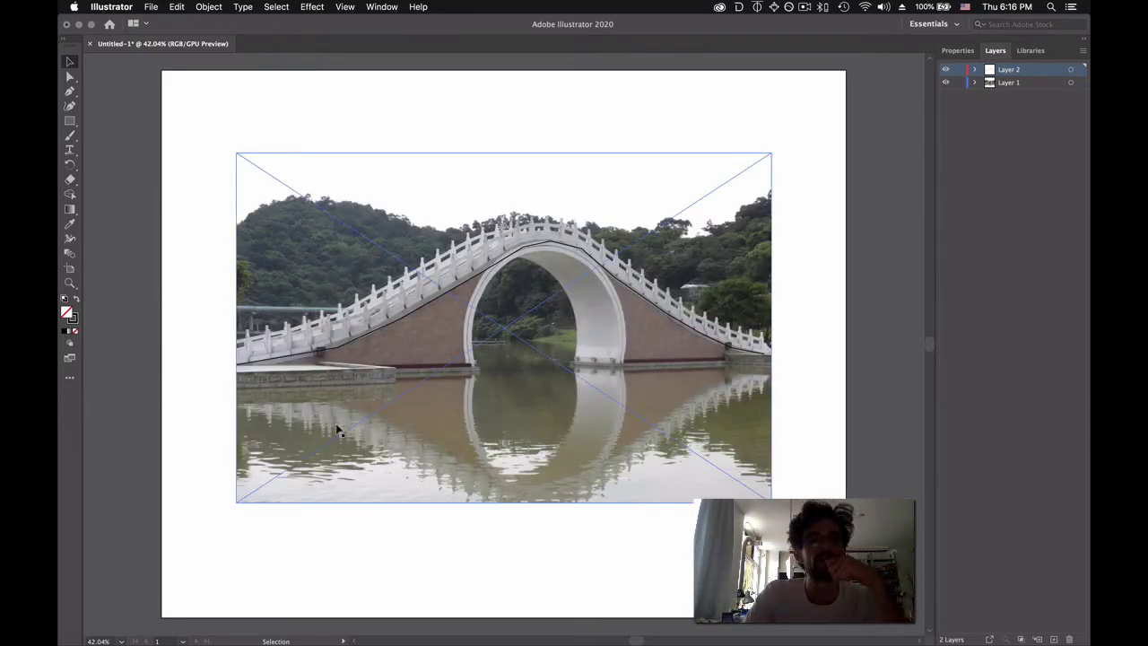
left_click(192, 415)
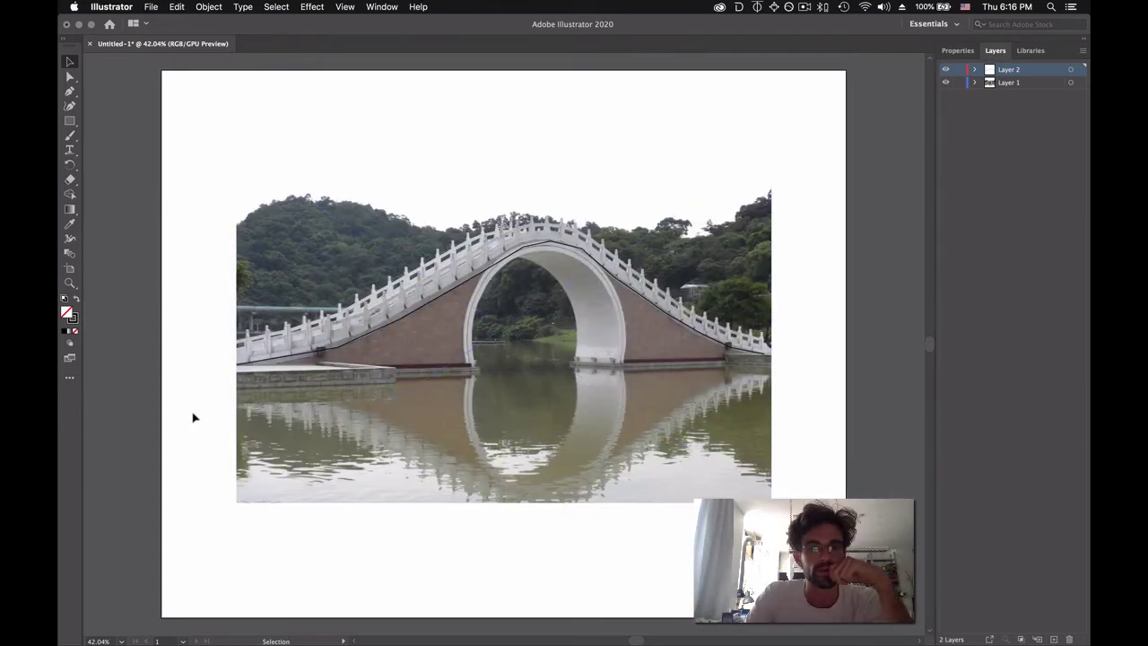
left_click(69, 91)
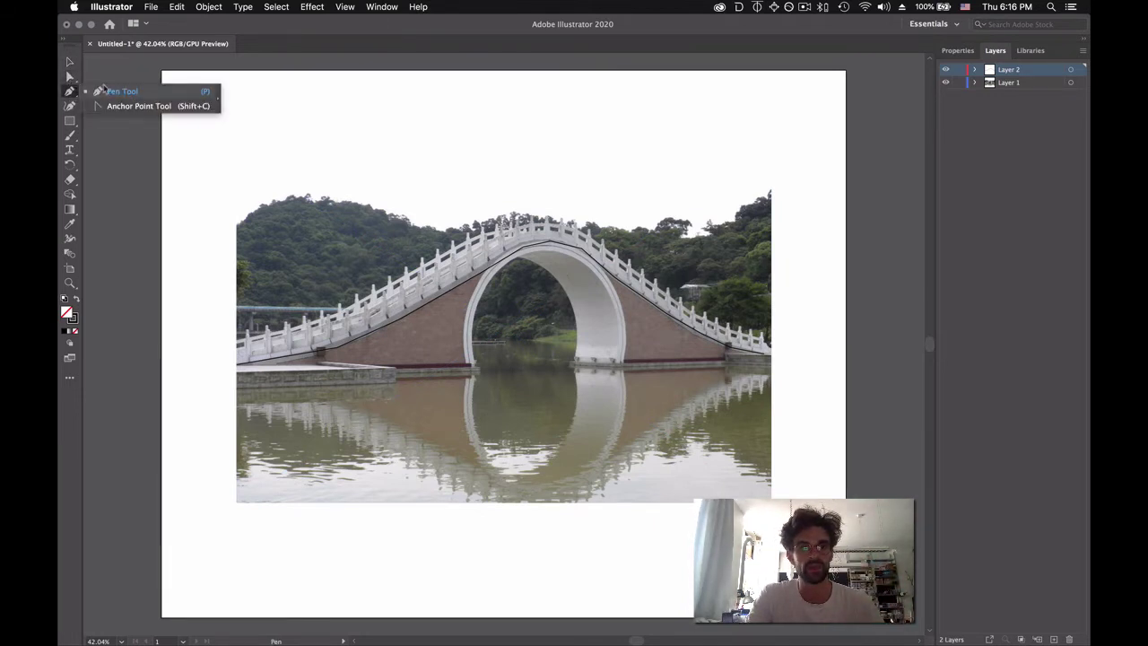
left_click(108, 91)
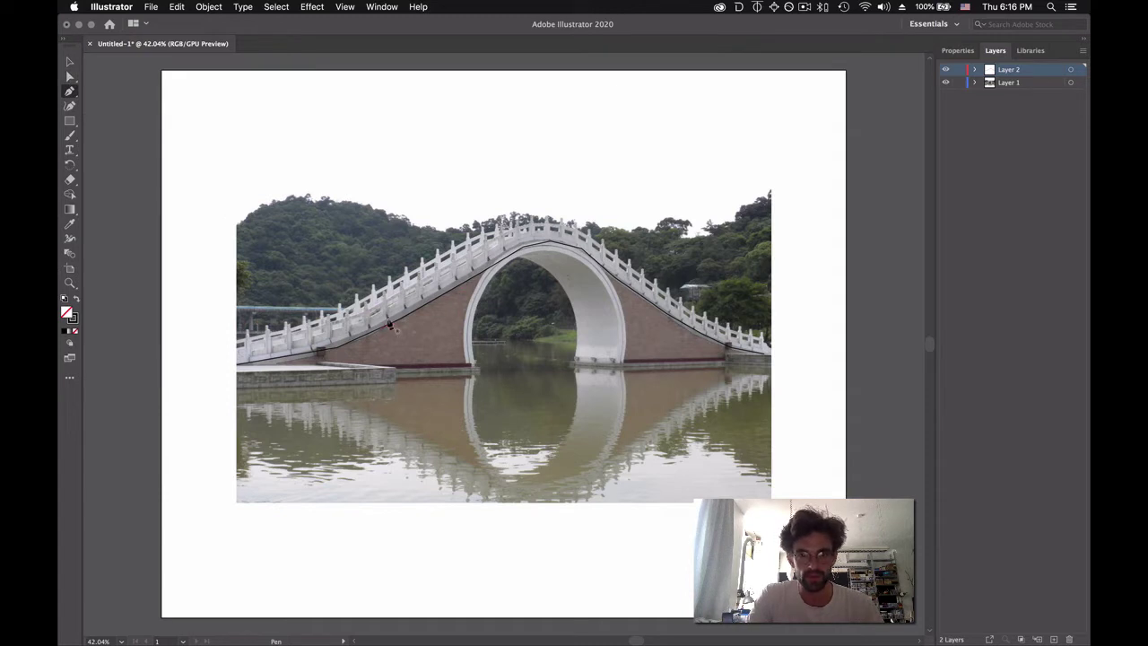
left_click(340, 355)
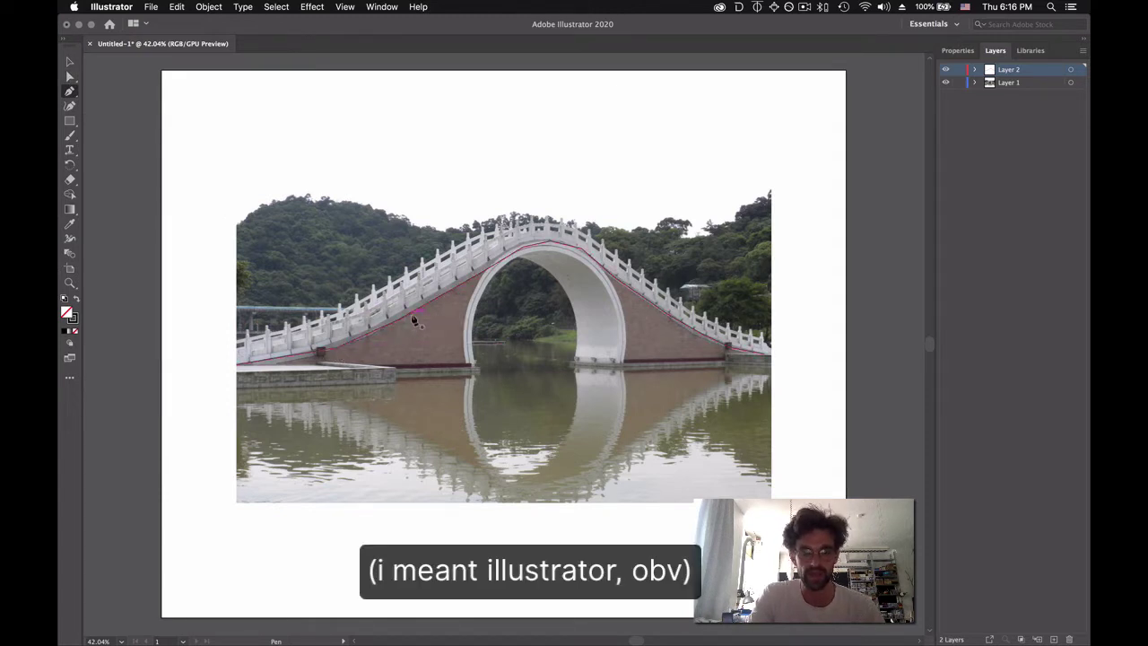
key("alt")
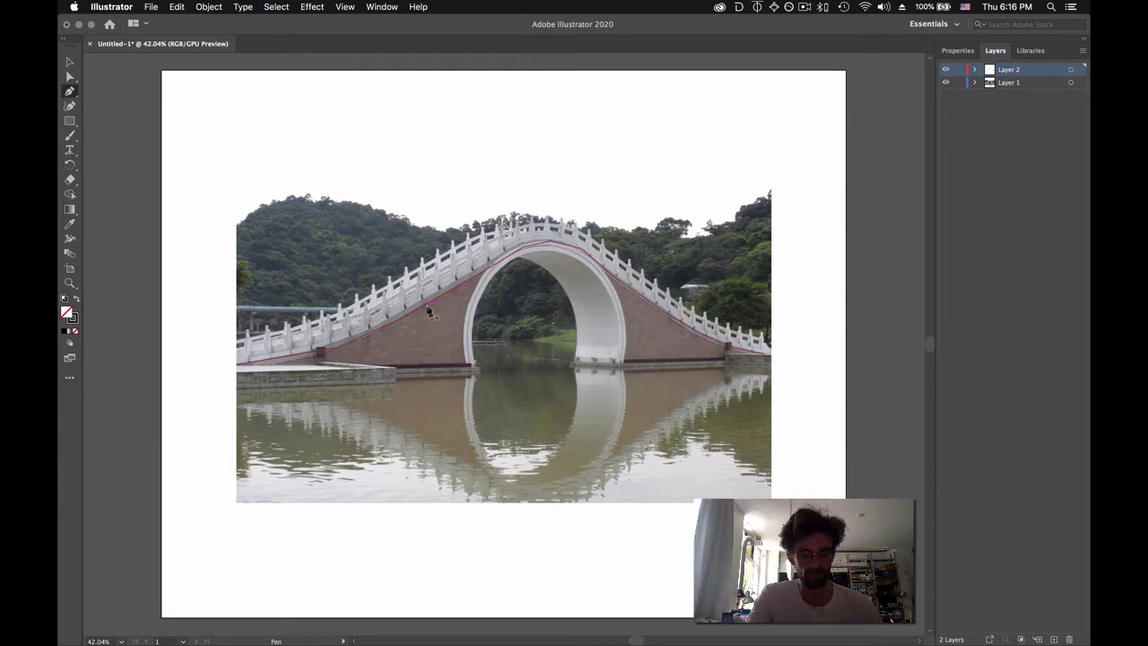
key("v")
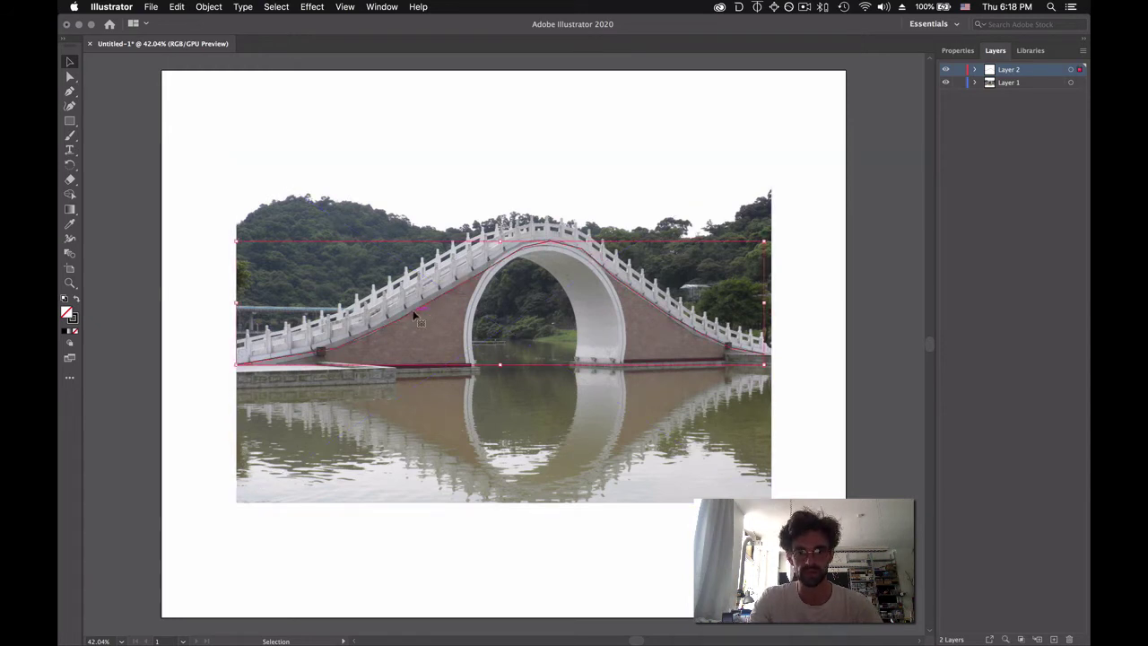
left_click(441, 304)
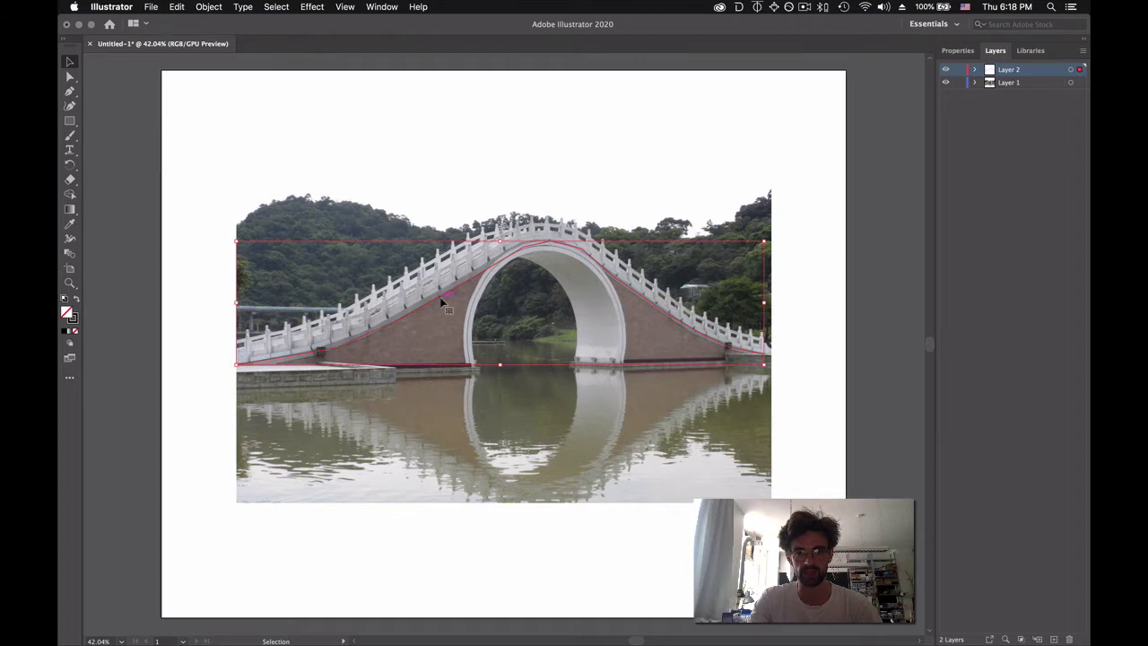
left_click(71, 92)
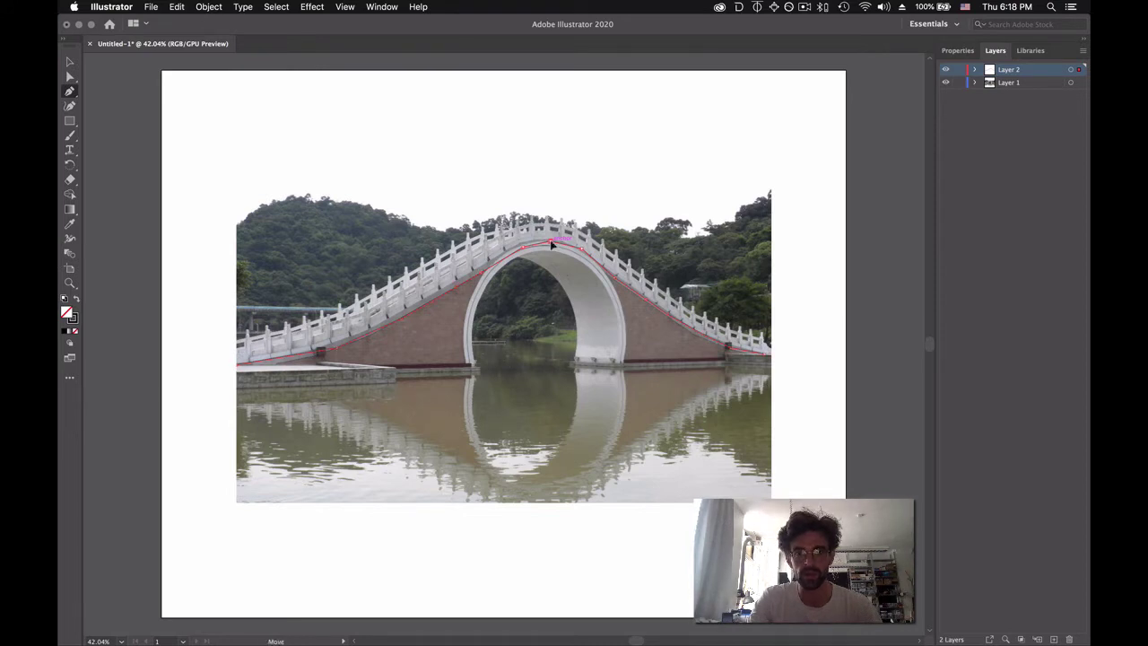
Deselect the outline and add a curved anchor with handles at the arch's peak
key("super+shift+a")
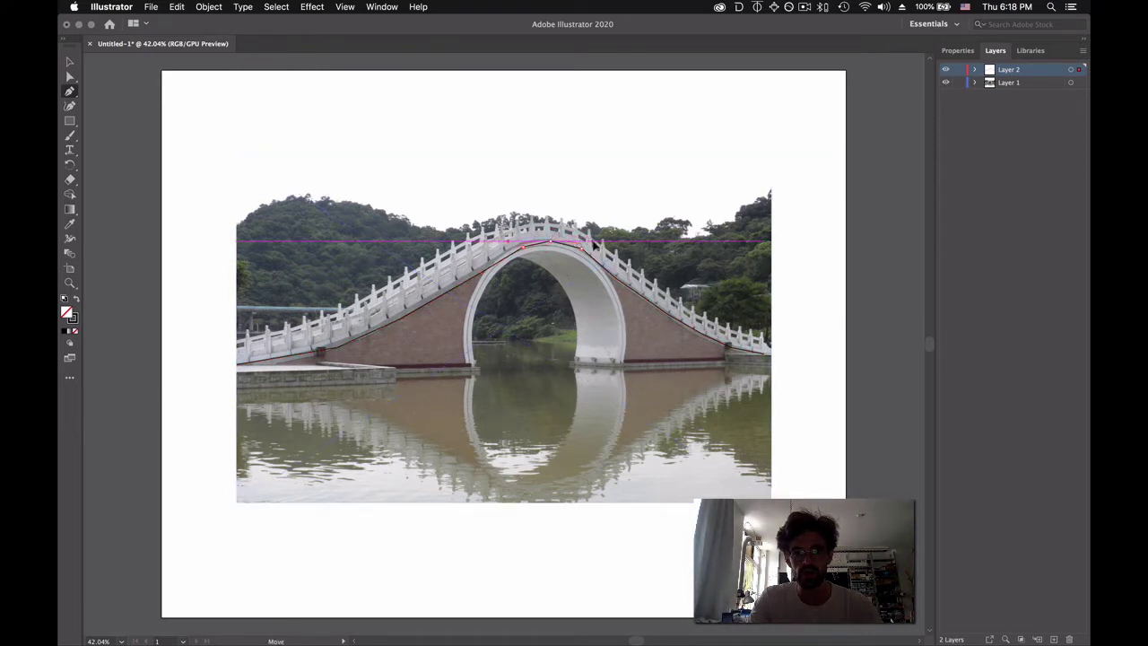
left_click_drag(549, 241, 590, 248)
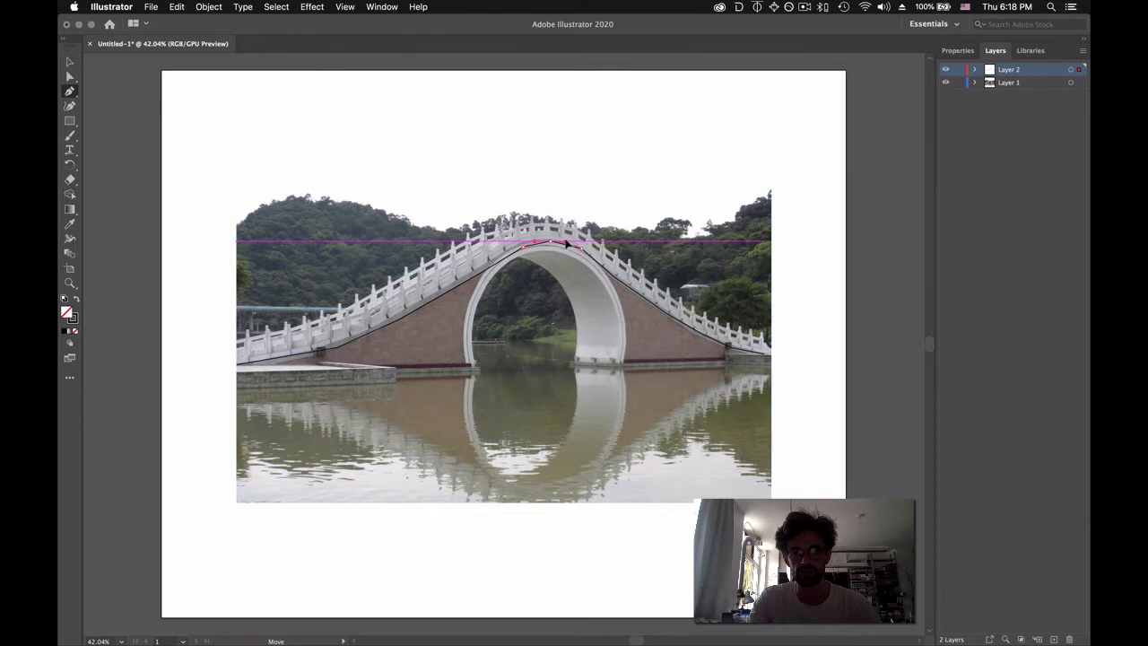
Hide Layer 1 and drag direction handles at the left slope and peak to round the outline
left_click(946, 83)
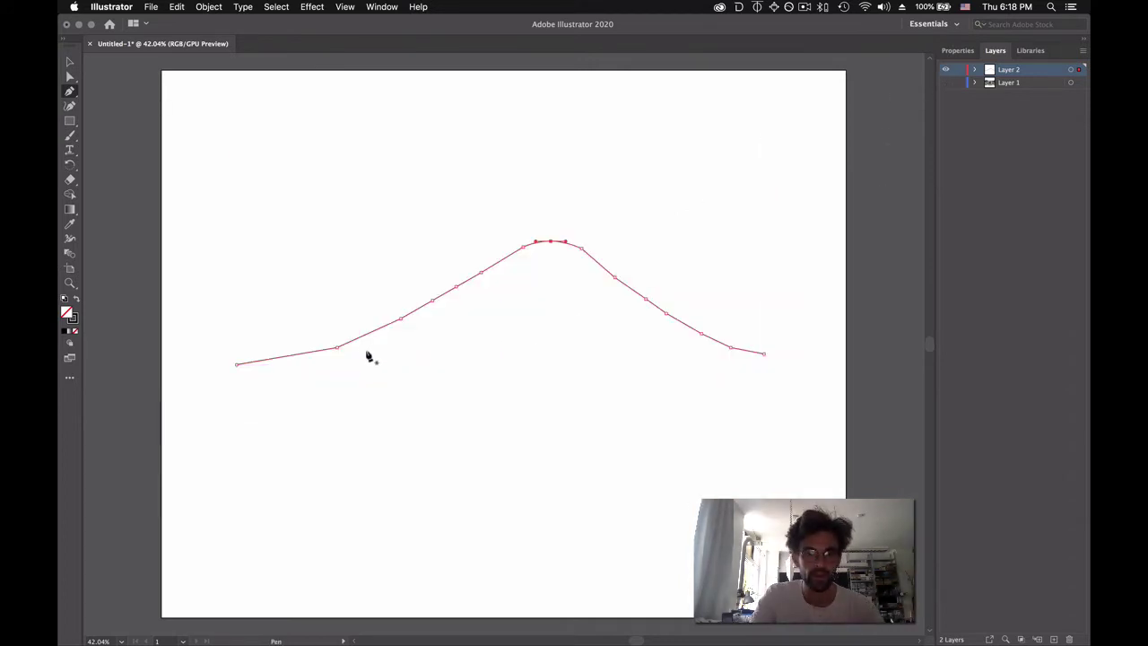
left_click(338, 349, "super")
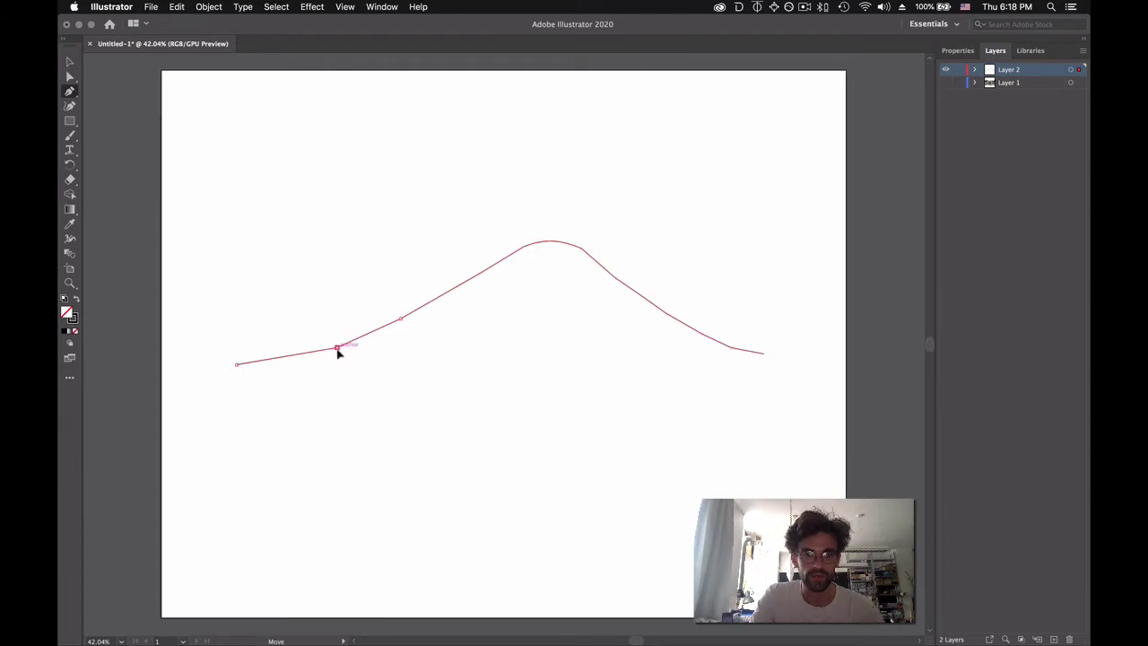
left_click_drag(338, 349, 379, 332)
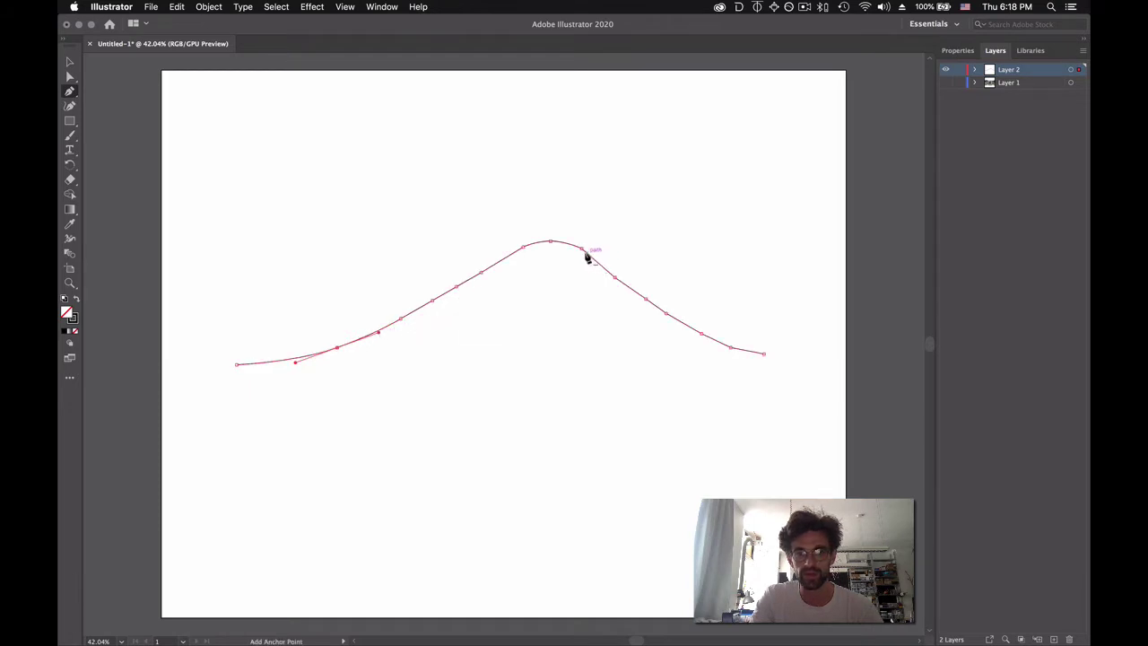
left_click_drag(584, 248, 599, 263)
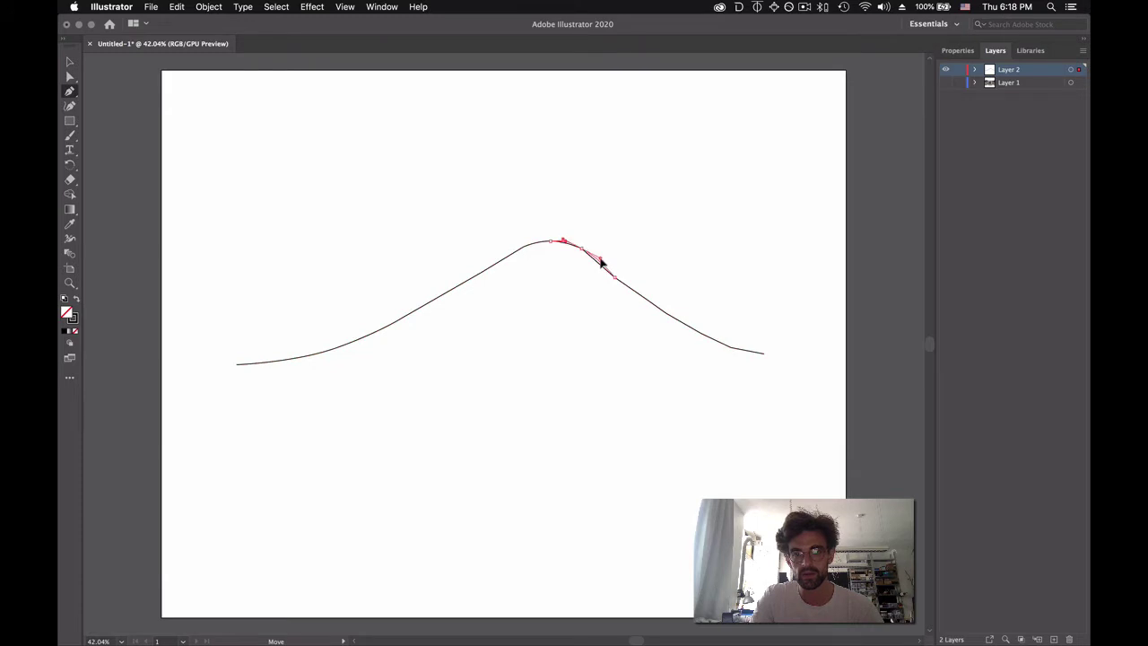
left_click_drag(597, 260, 598, 260)
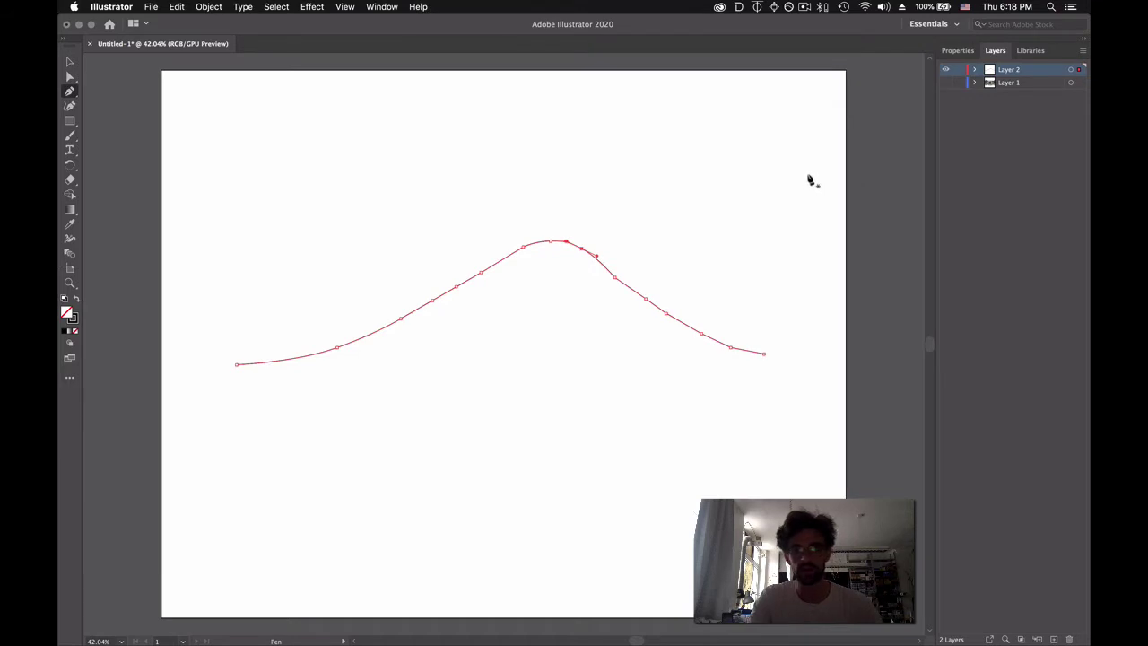
left_click(69, 61)
left_click(465, 146)
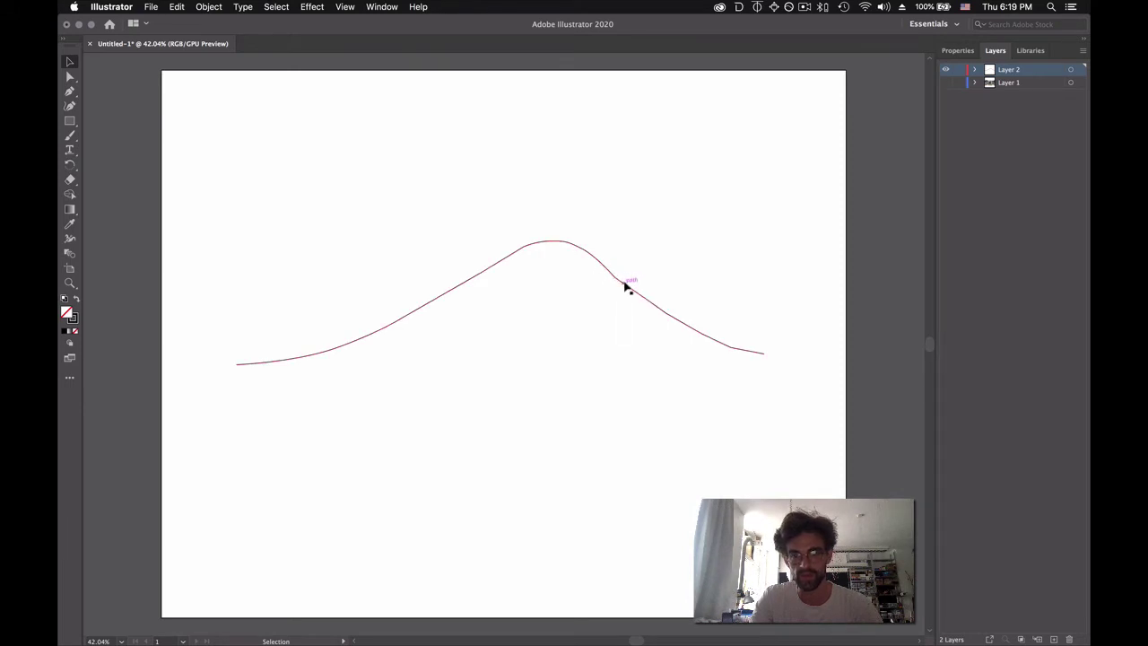
Remove an anchor near the crest and add two anchors on the right slope, then deselect
left_click(623, 289)
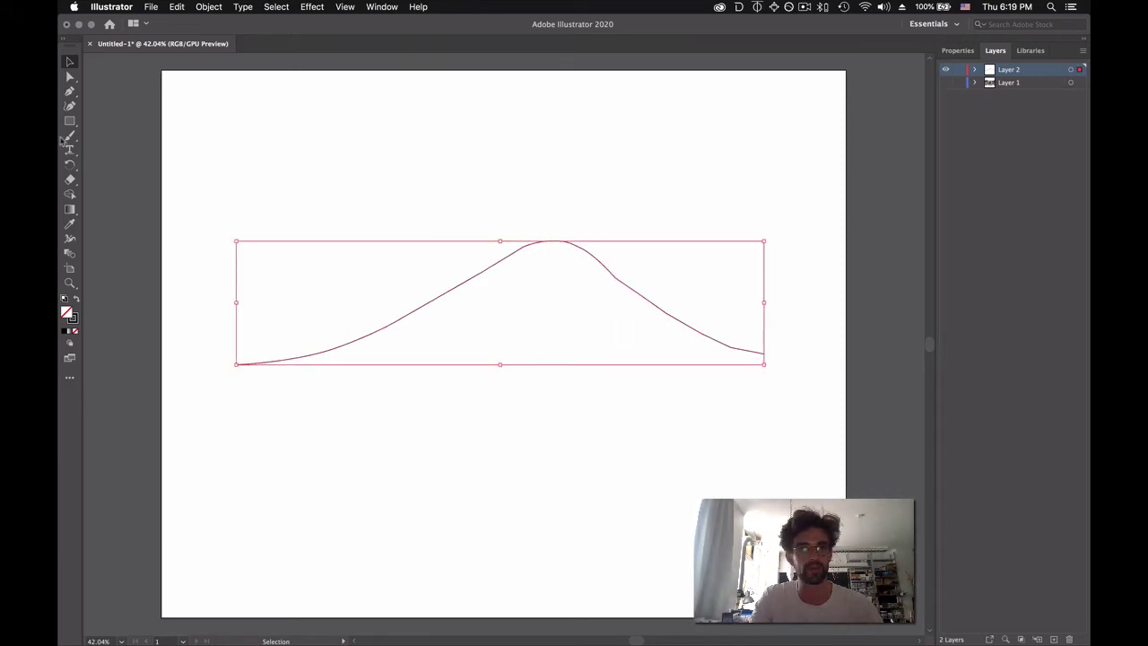
left_click(70, 91)
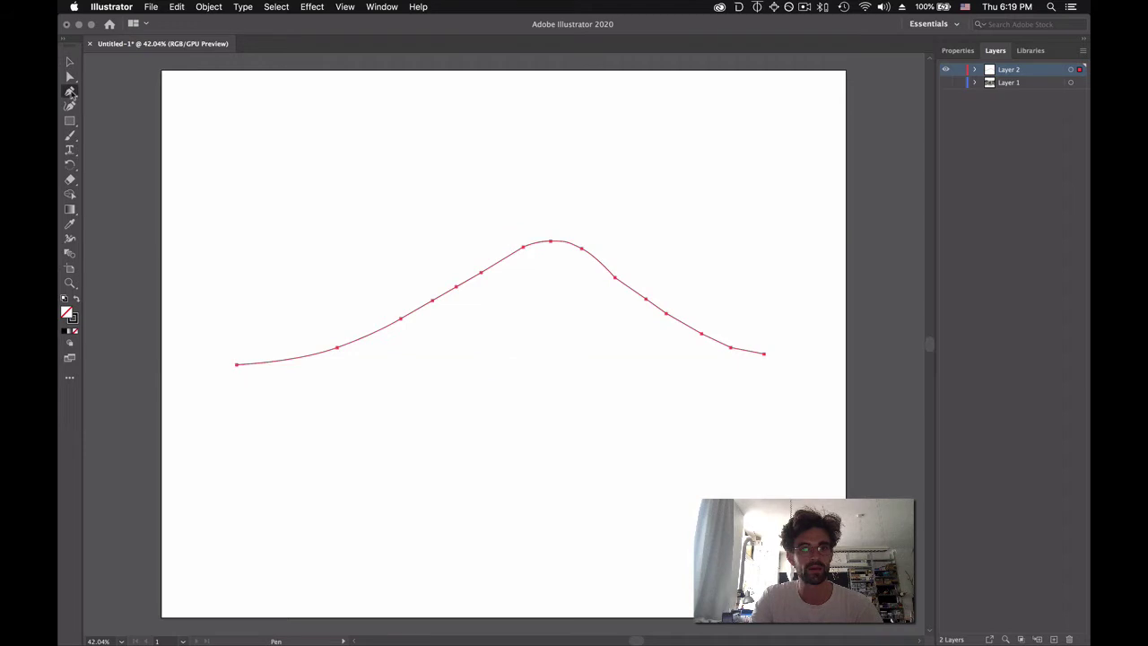
left_click(615, 280)
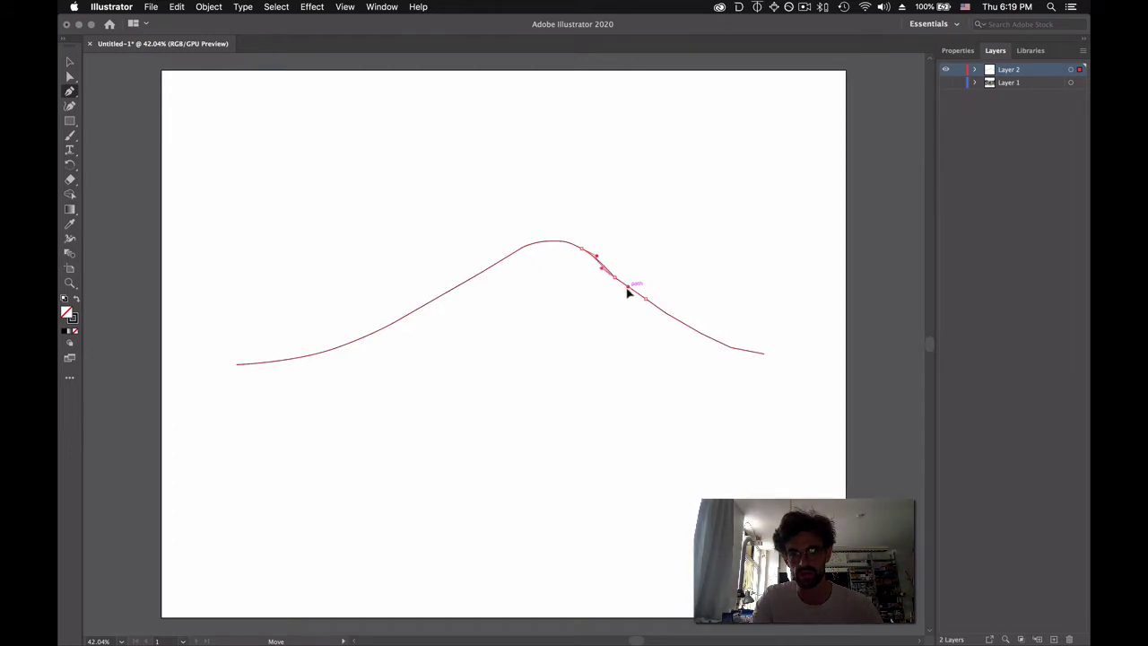
left_click(628, 293)
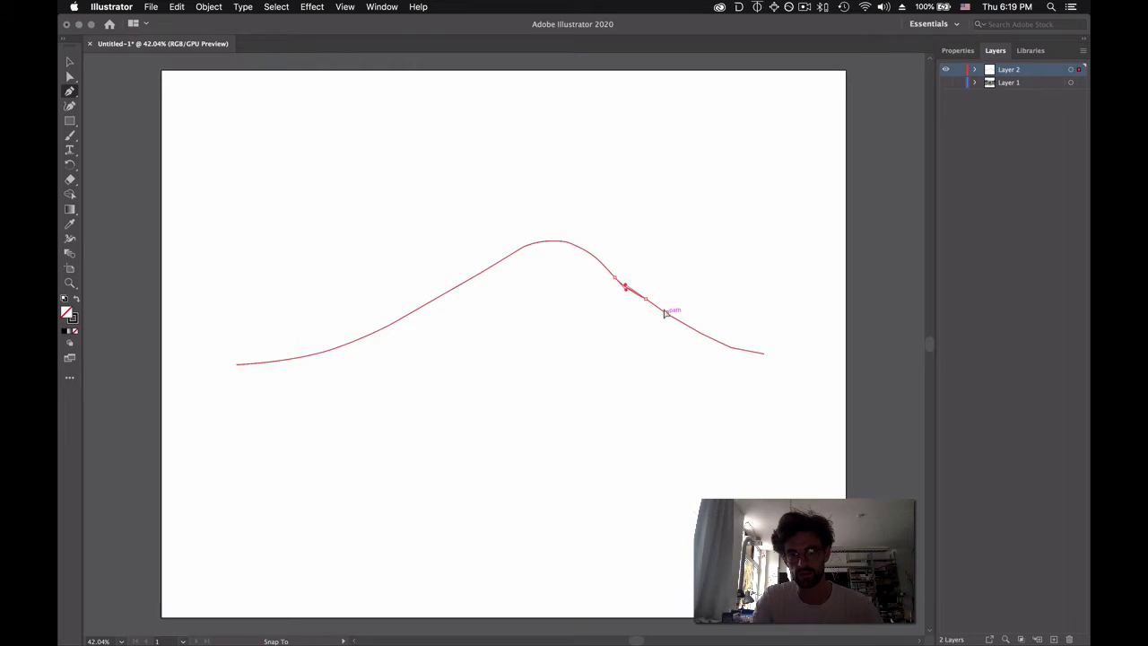
left_click(665, 312)
key("v")
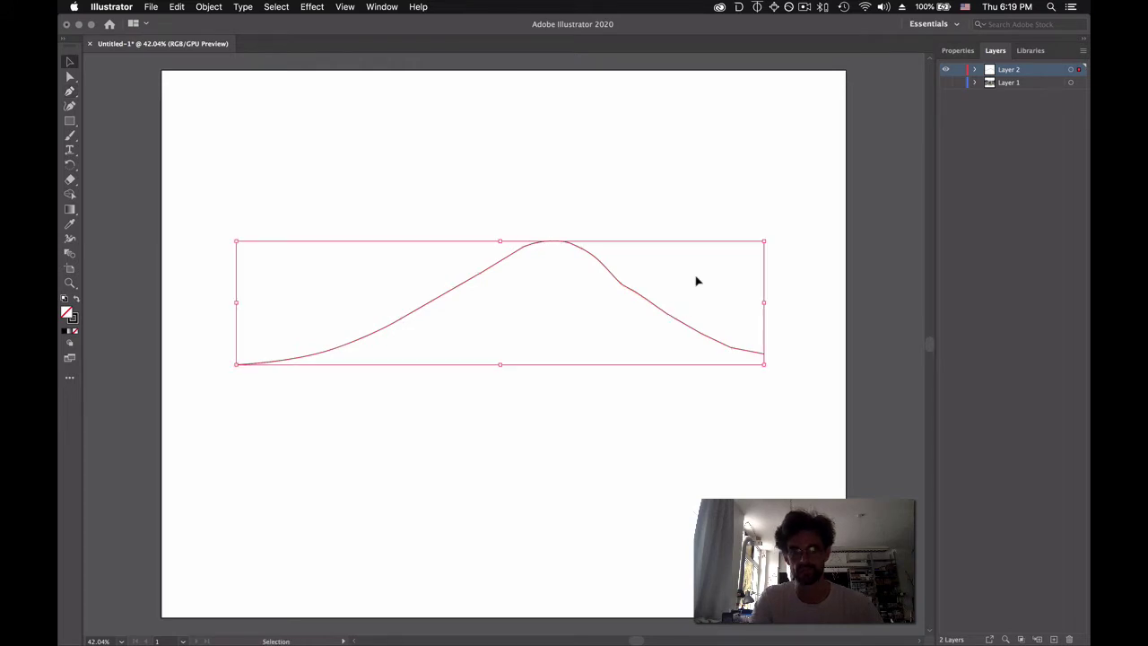
left_click(686, 183)
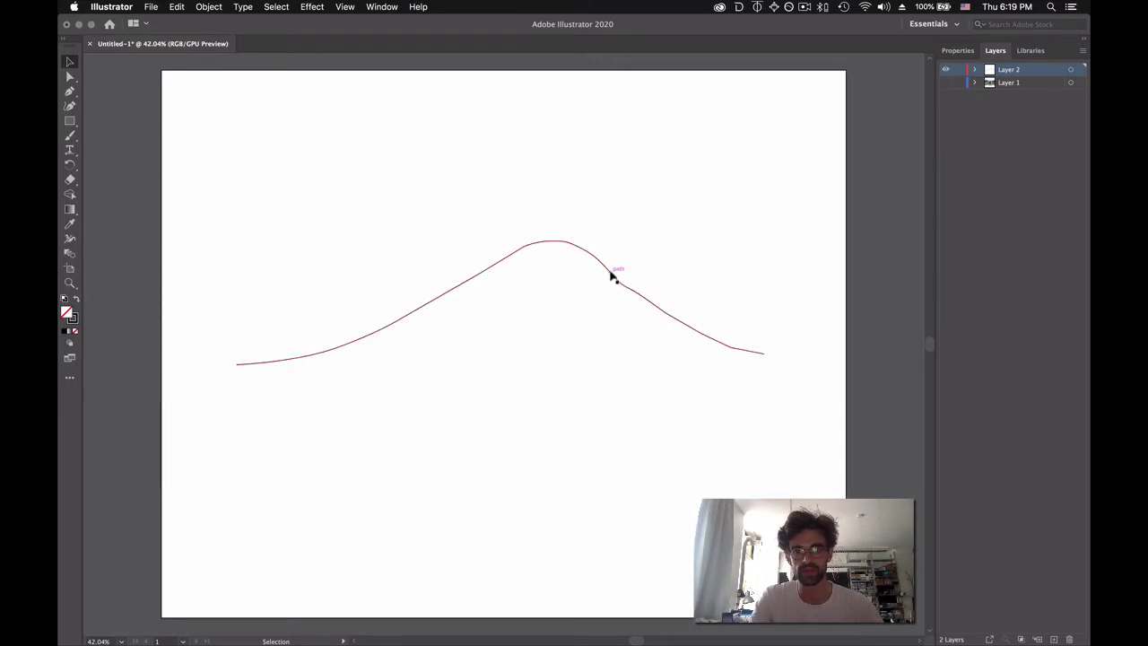
Delete two more anchors on the right slope so it descends smoothly, then deselect
left_click(611, 273)
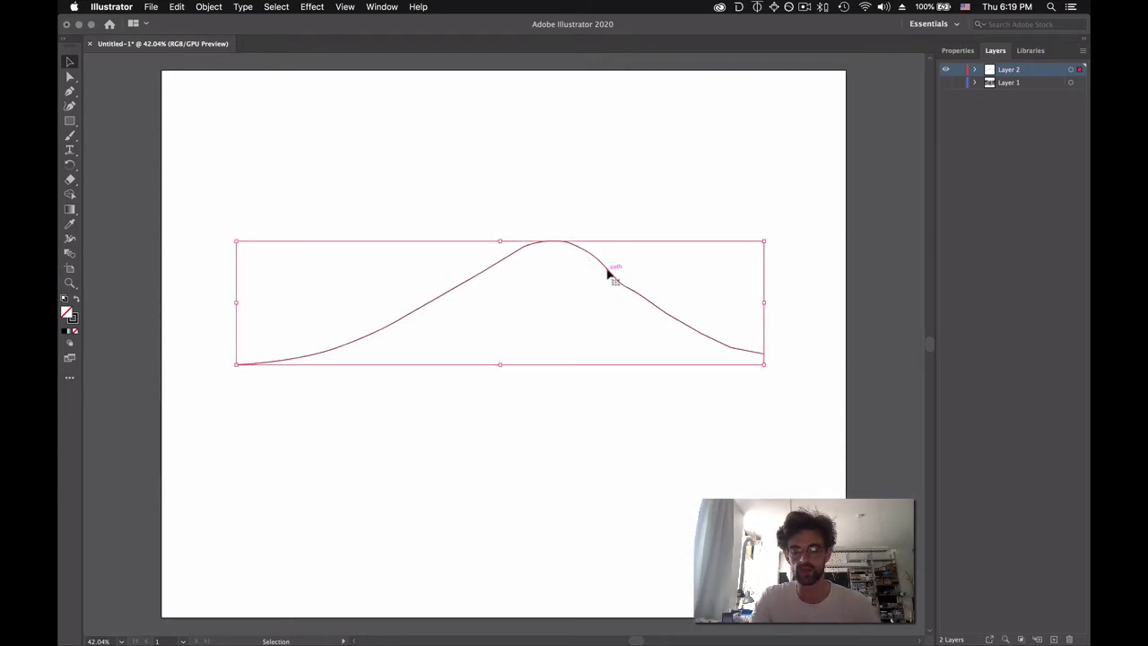
key("p")
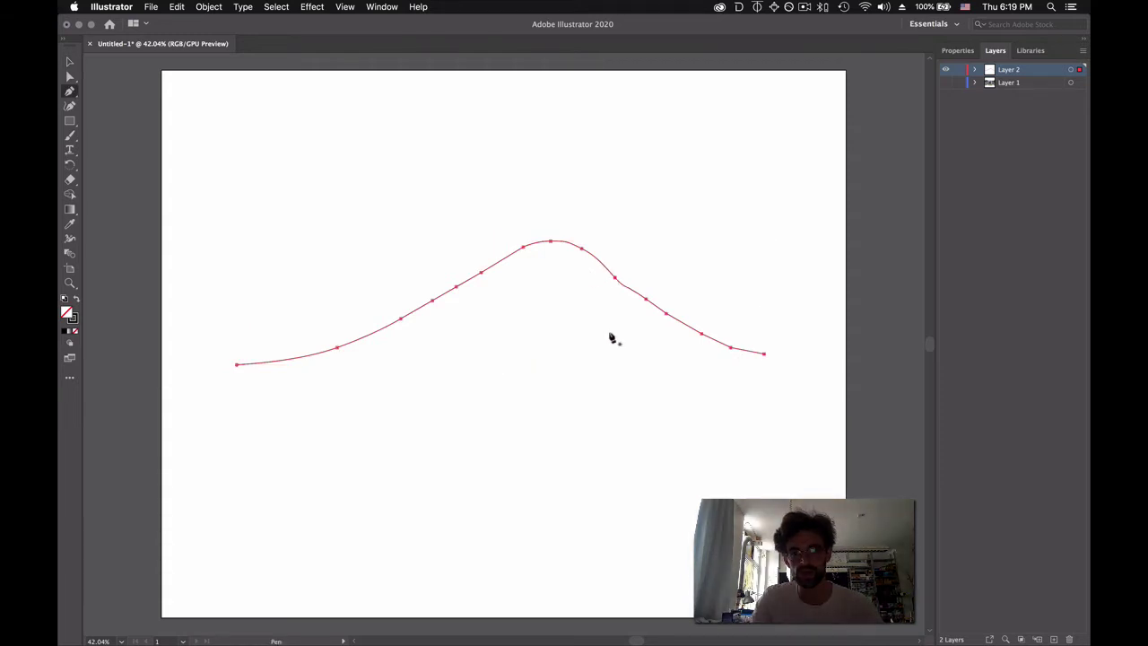
left_click(647, 302)
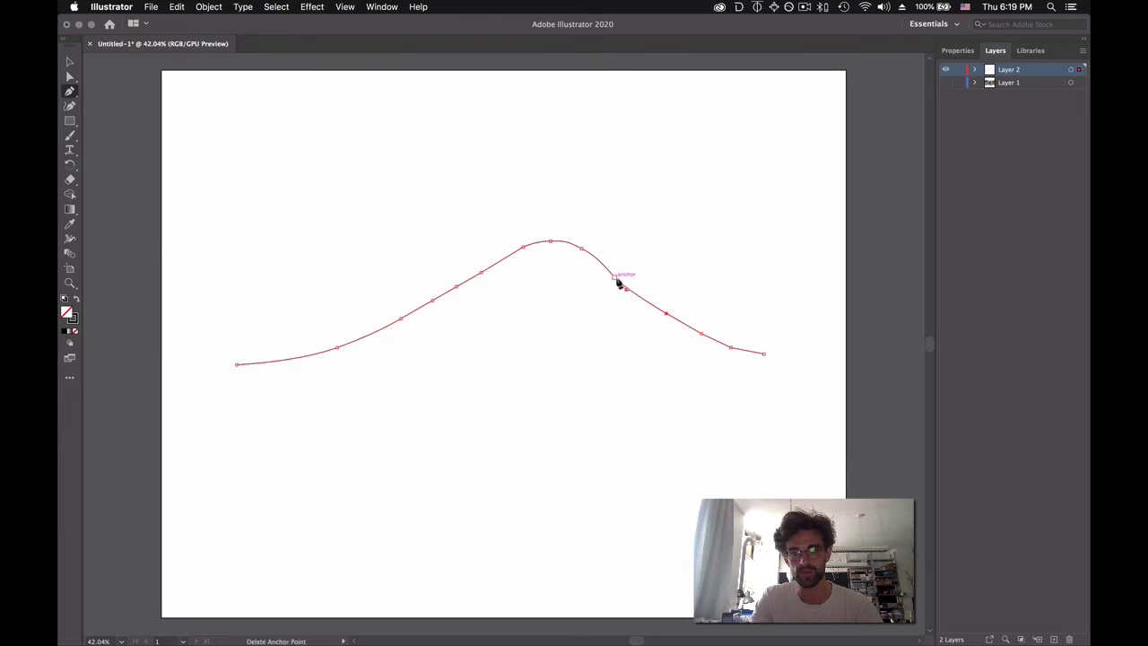
left_click(614, 279)
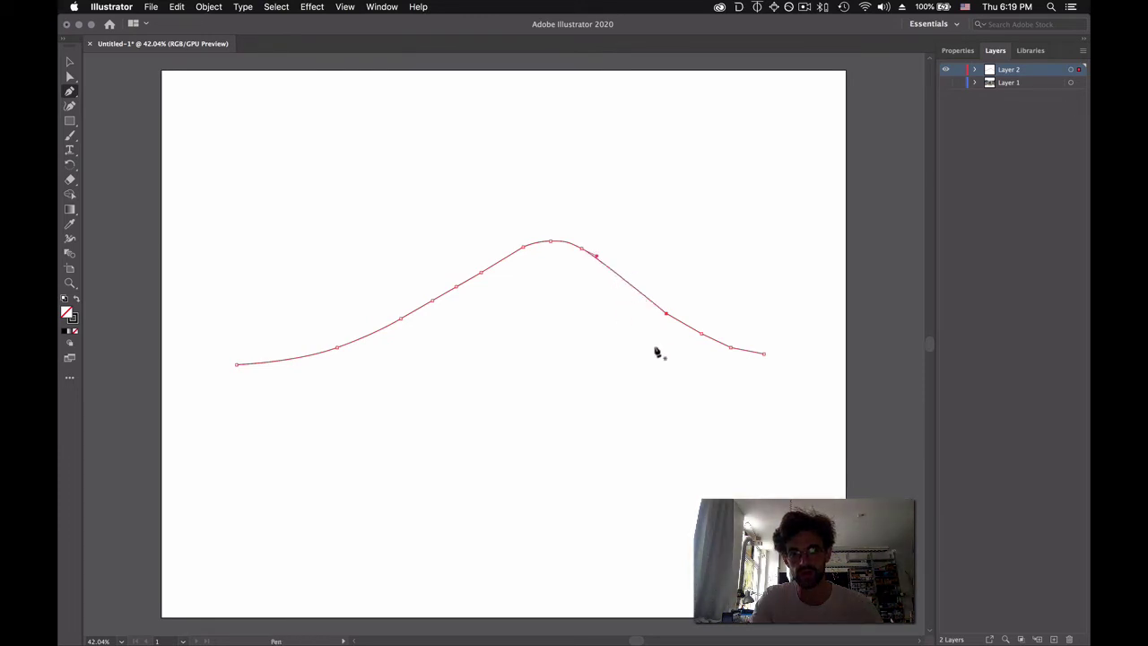
key("v")
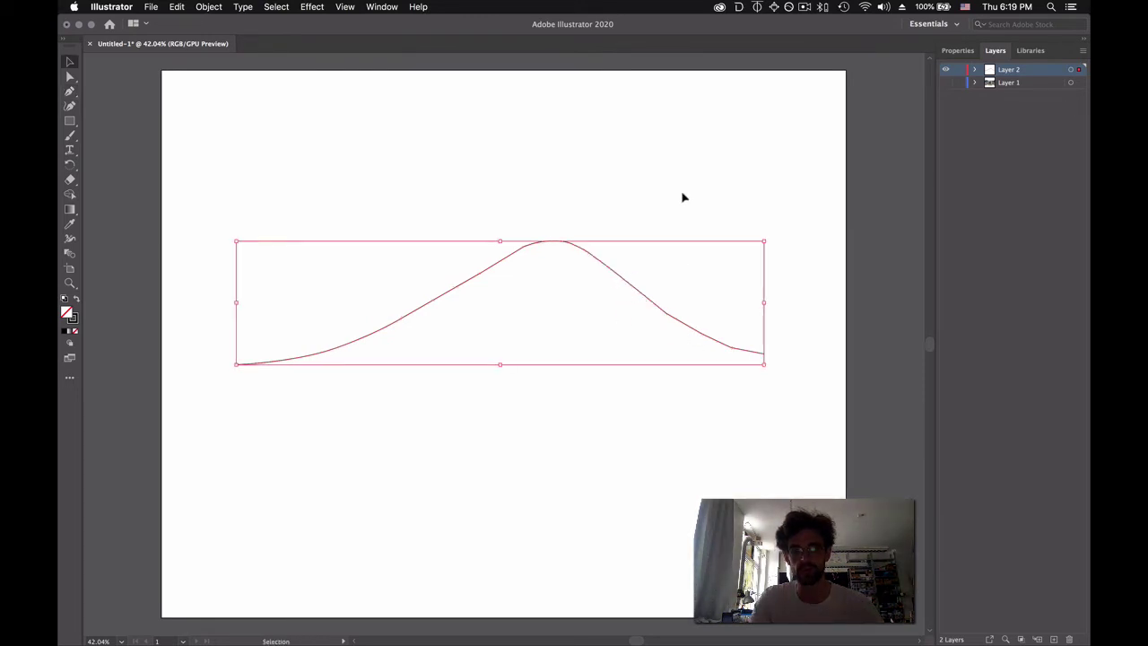
left_click(682, 198)
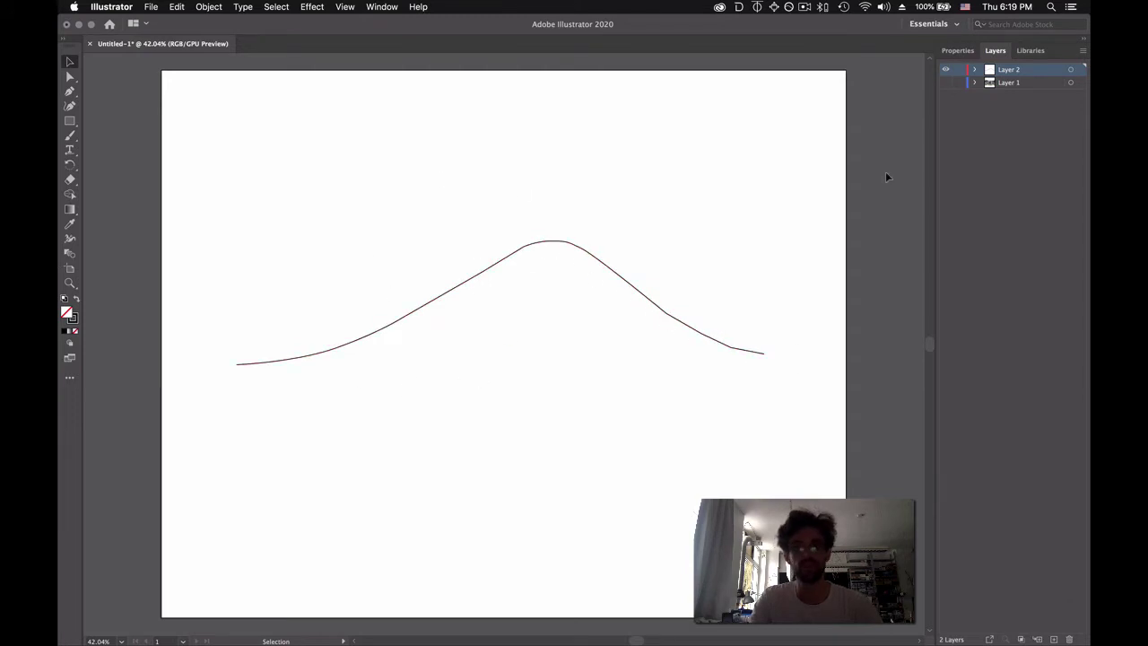
Show Layer 1 again and start a Pen path at the base of the arch opening
left_click(946, 82)
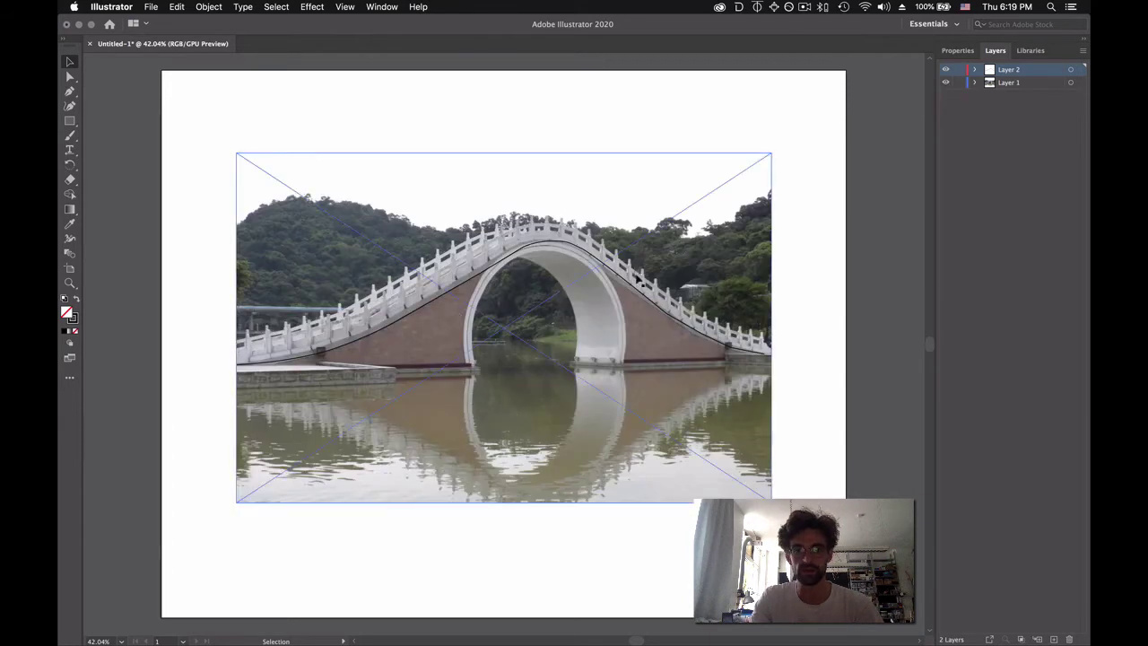
left_click(70, 91)
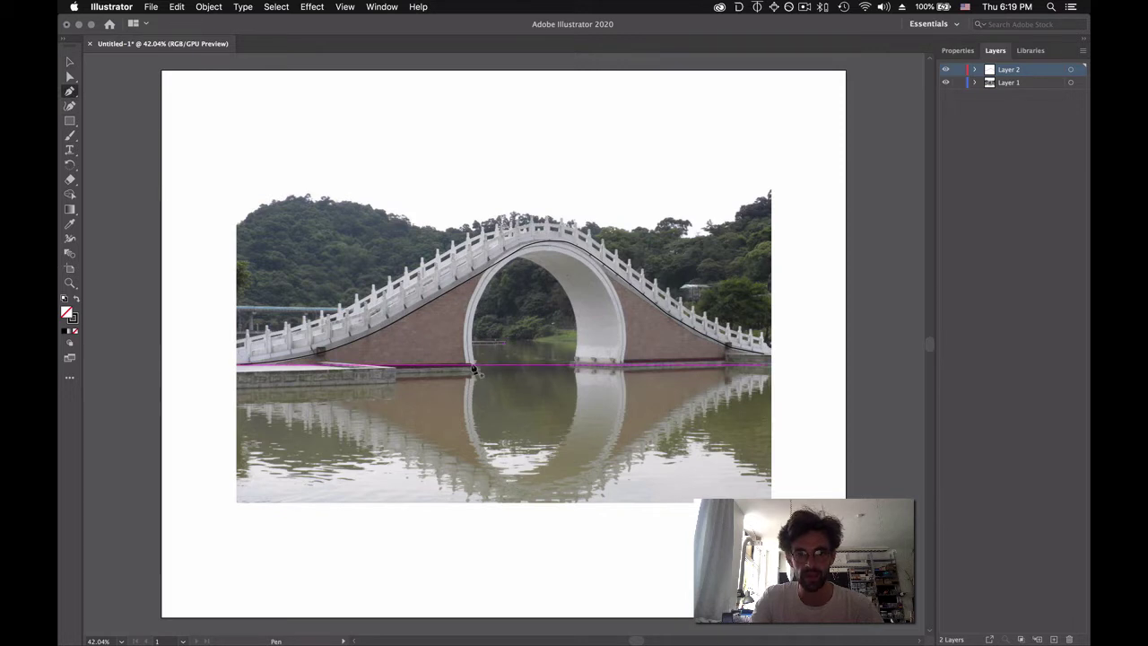
left_click_drag(474, 367, 550, 334)
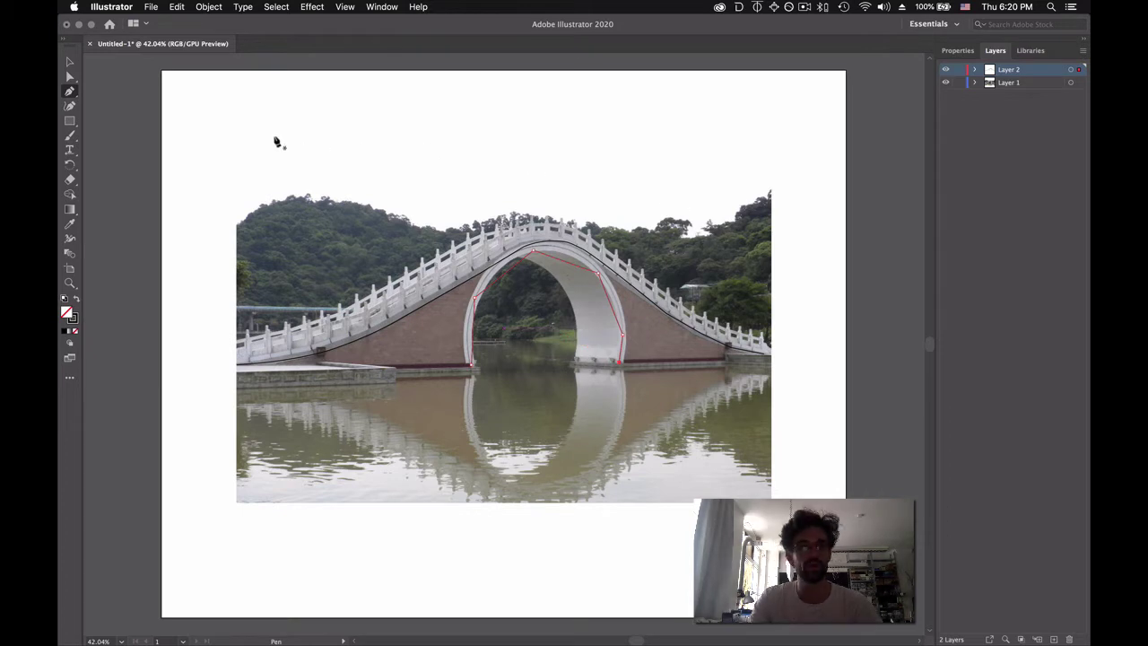
With the photo hidden, pull smooth handles from the arch's upper-right, lower-right and left anchors, then show the photo again
left_click(946, 84)
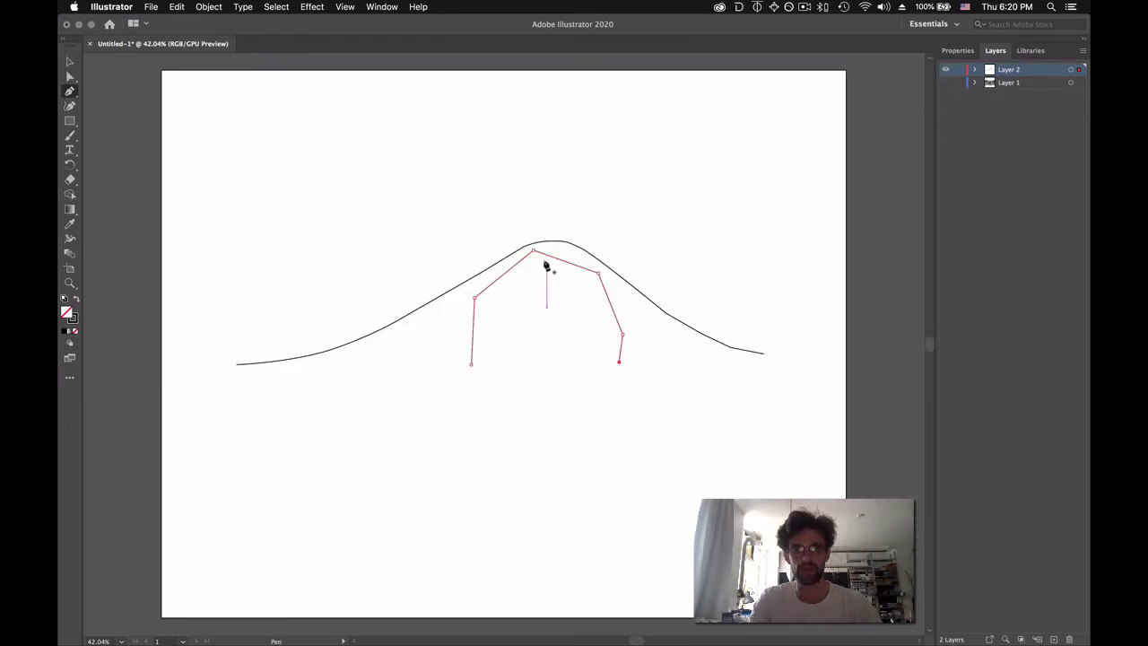
left_click_drag(535, 252, 621, 250)
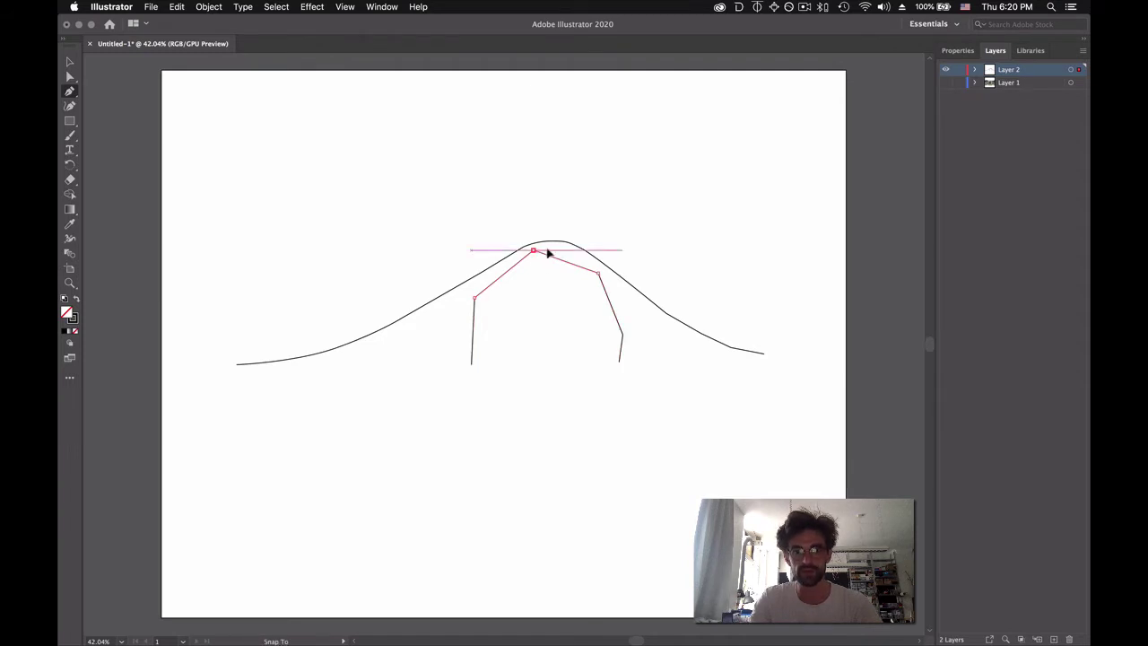
left_click(551, 251)
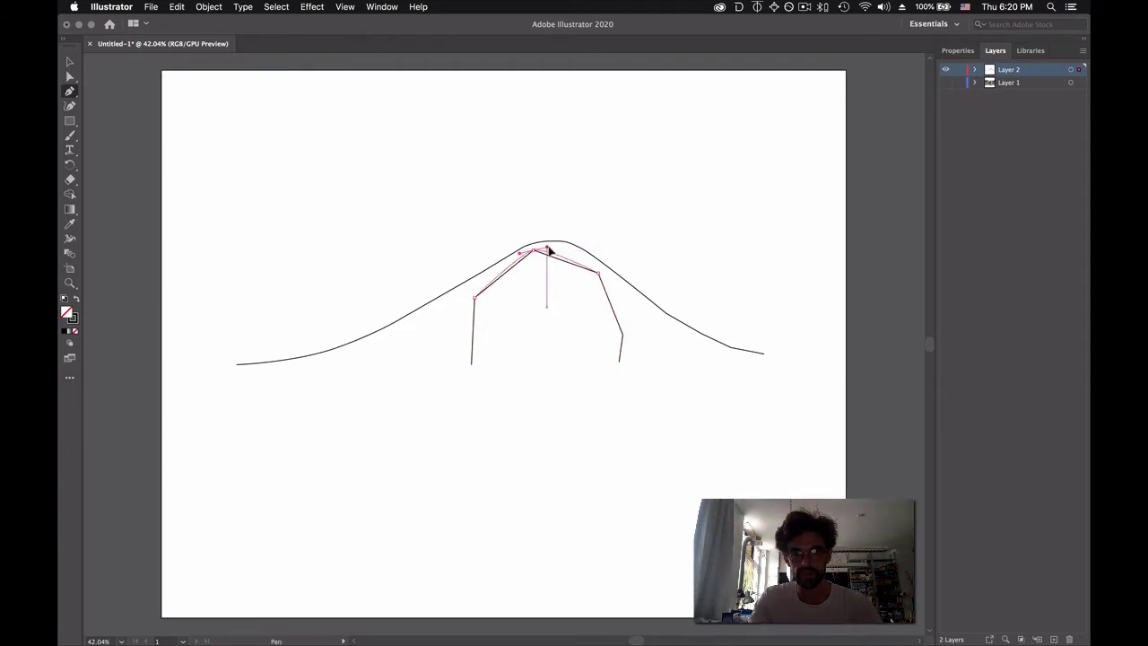
key("super+z")
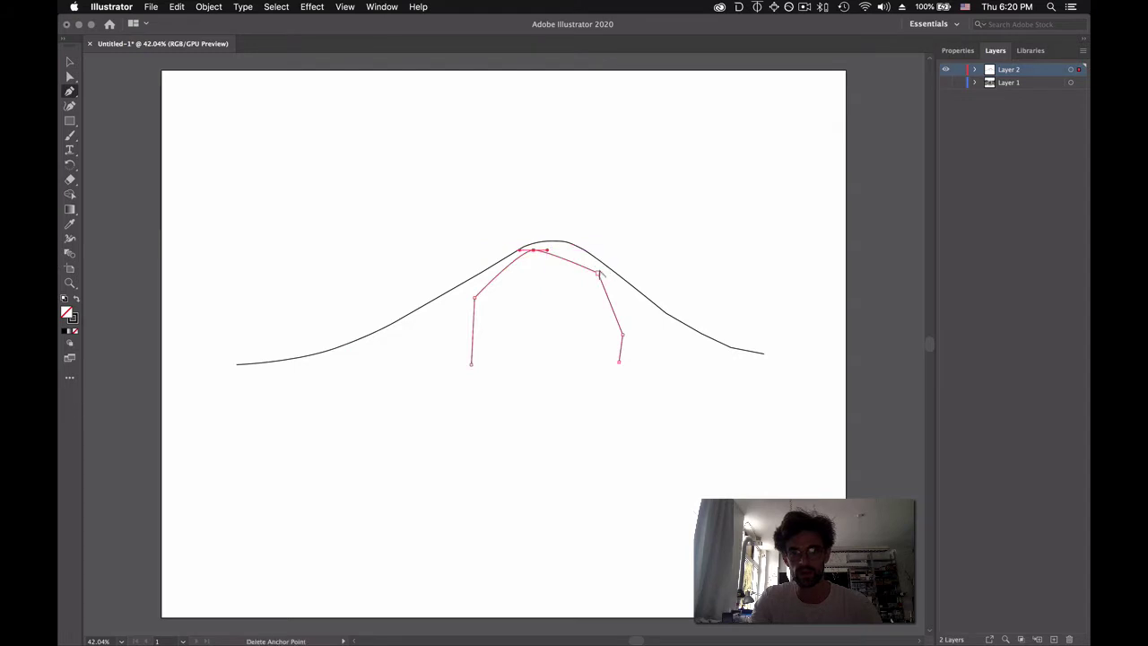
left_click_drag(598, 274, 616, 289)
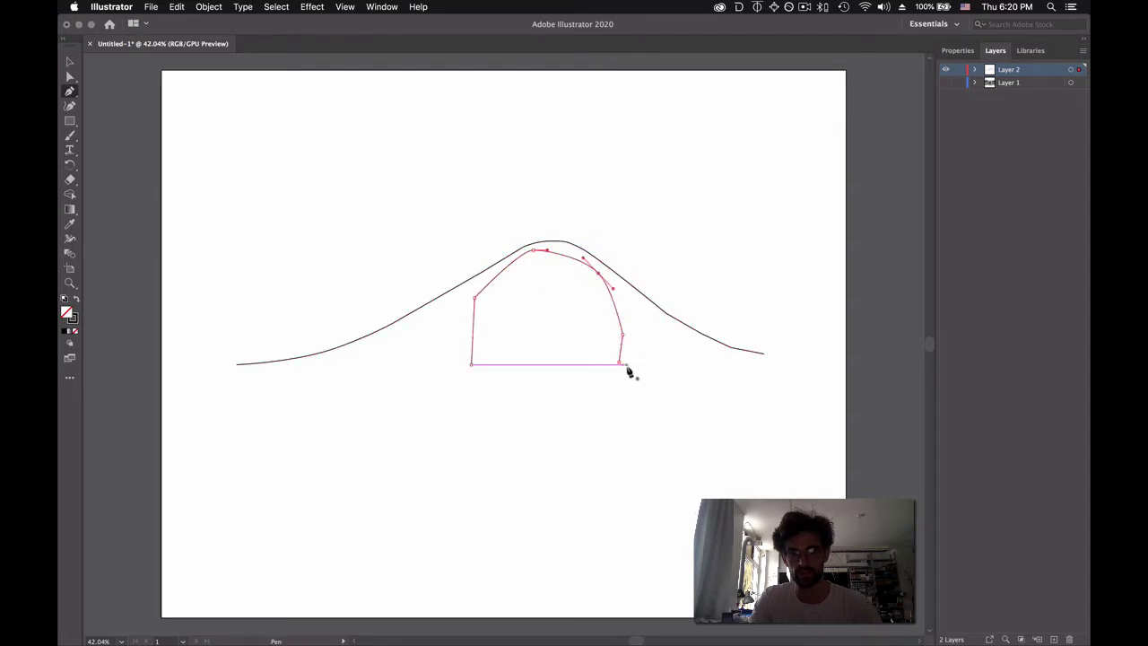
left_click(622, 335, "super")
left_click_drag(622, 335, 626, 345)
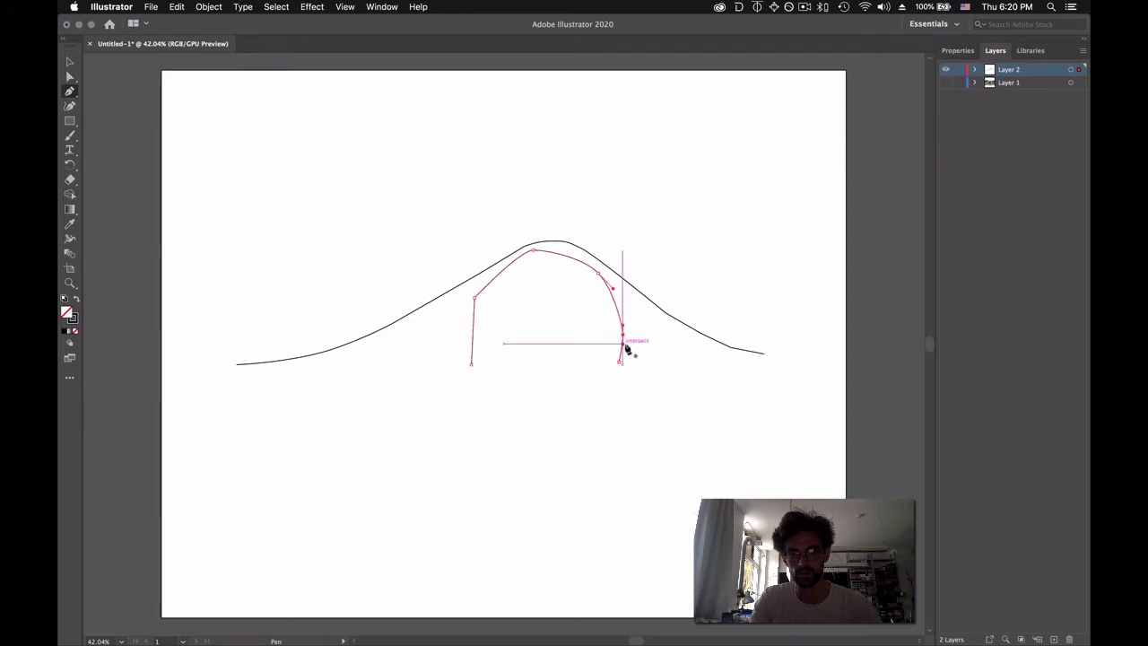
mouse_move(476, 300)
left_mouse_down()
mouse_move(457, 307)
mouse_move(474, 318)
mouse_move(481, 289)
left_mouse_up()
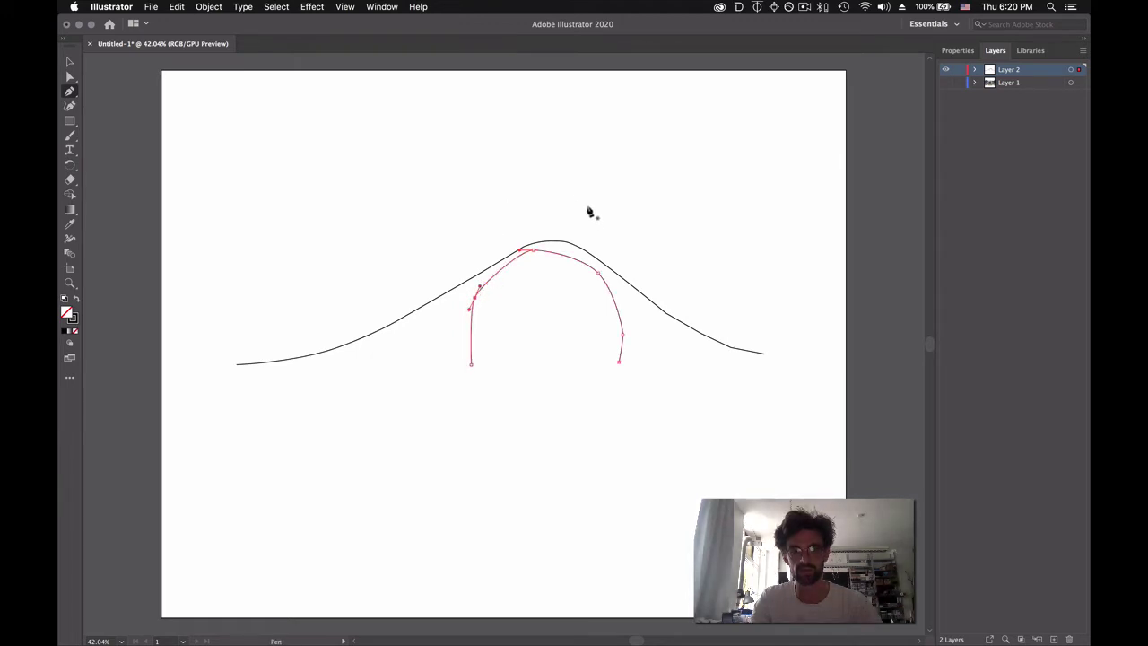
key("v")
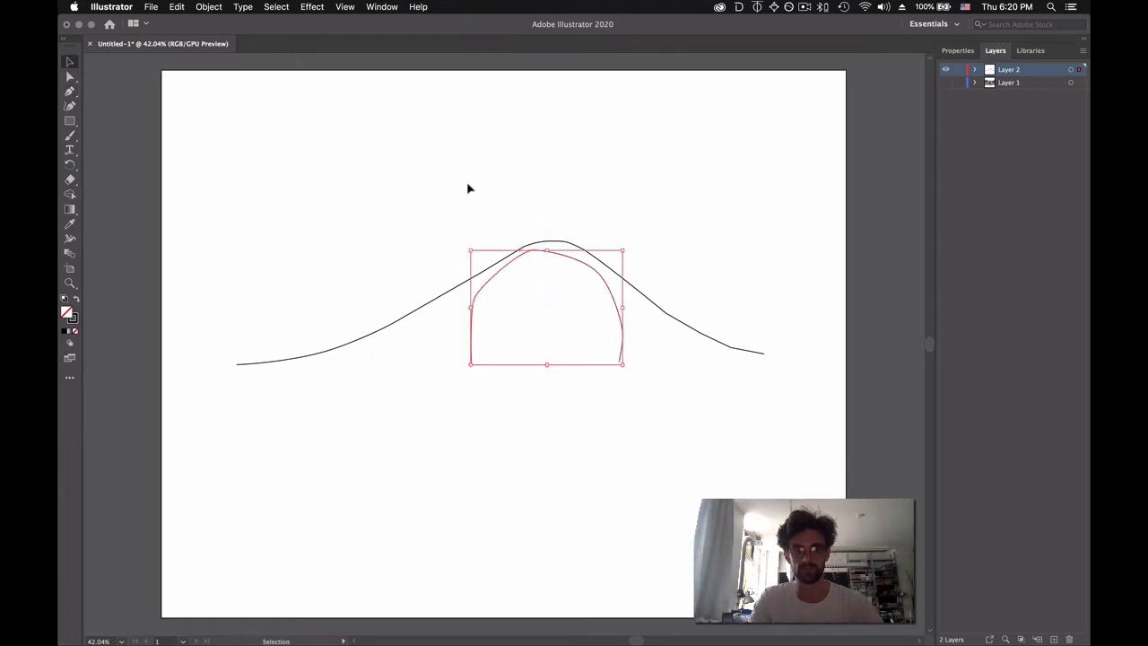
left_click(467, 185)
left_click(947, 84)
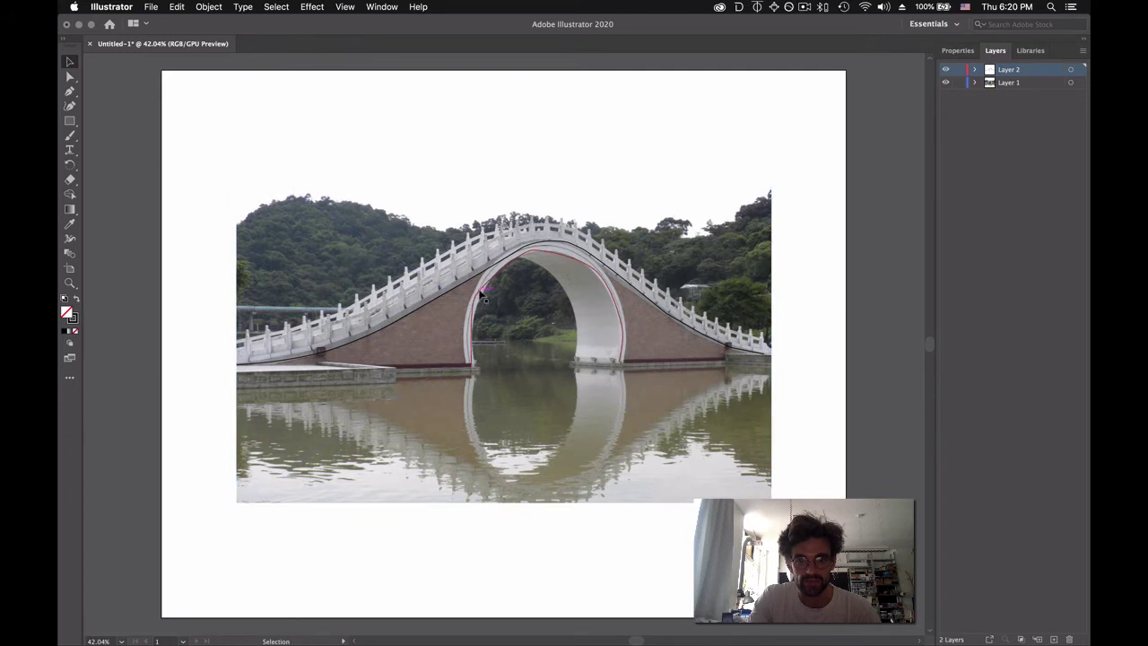
Select the arch path and shift its left side, upper-right segment and top anchor to fit the opening
left_click(482, 293)
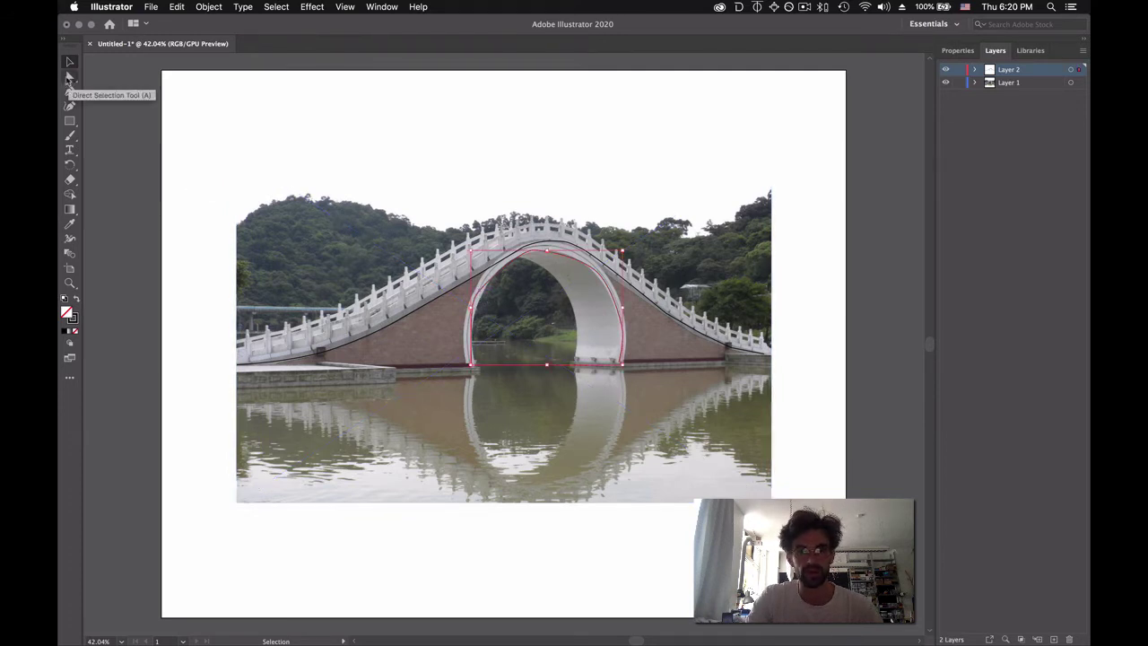
left_click(69, 78)
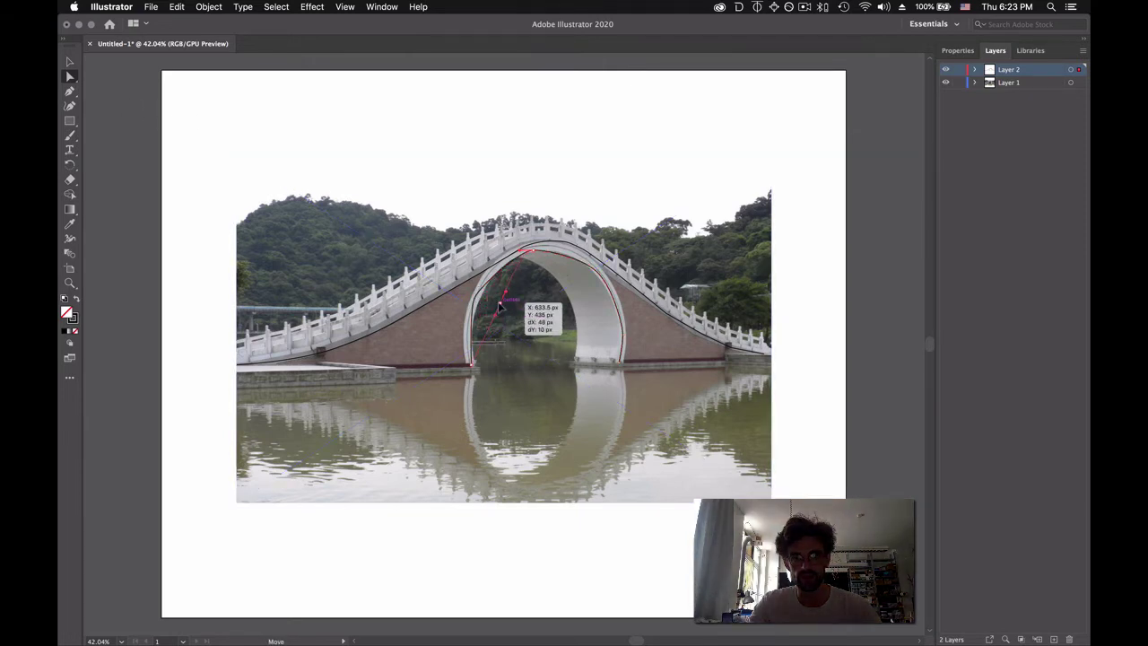
left_click_drag(478, 304, 476, 306)
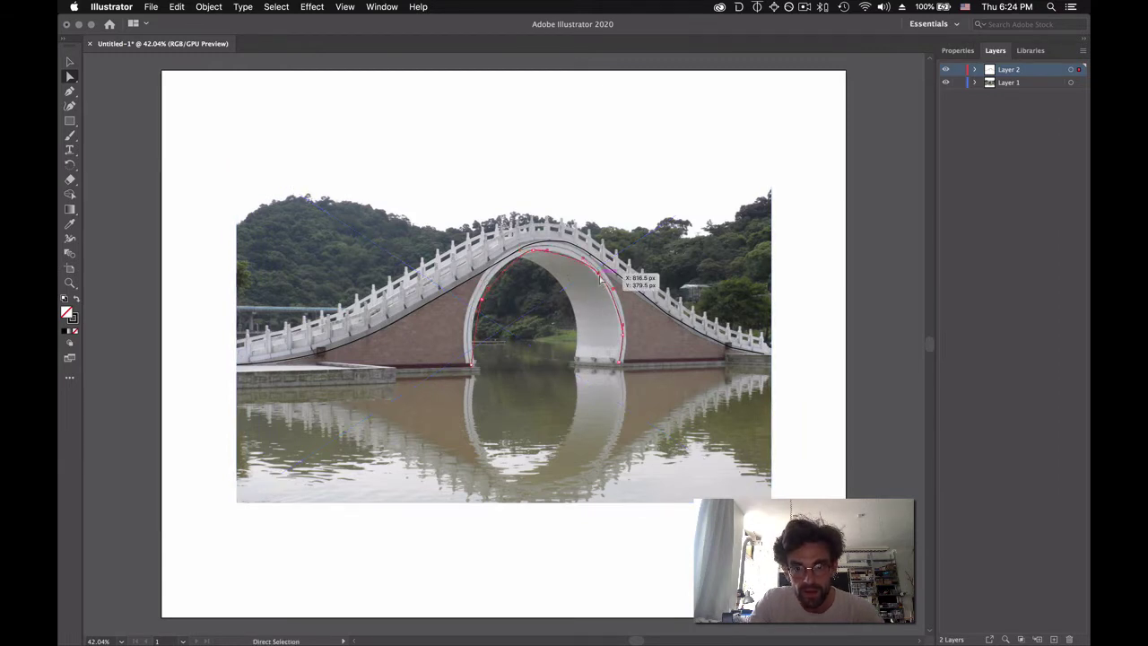
left_click_drag(600, 273, 597, 285)
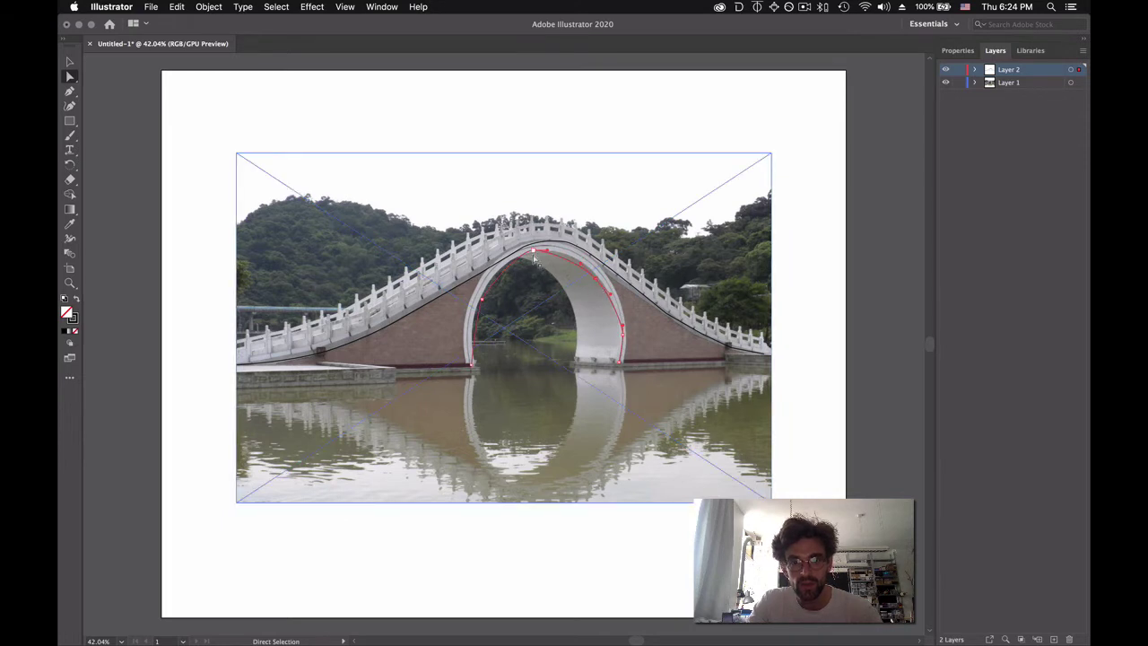
mouse_move(538, 257)
left_mouse_down()
mouse_move(547, 258)
mouse_move(530, 258)
left_mouse_up()
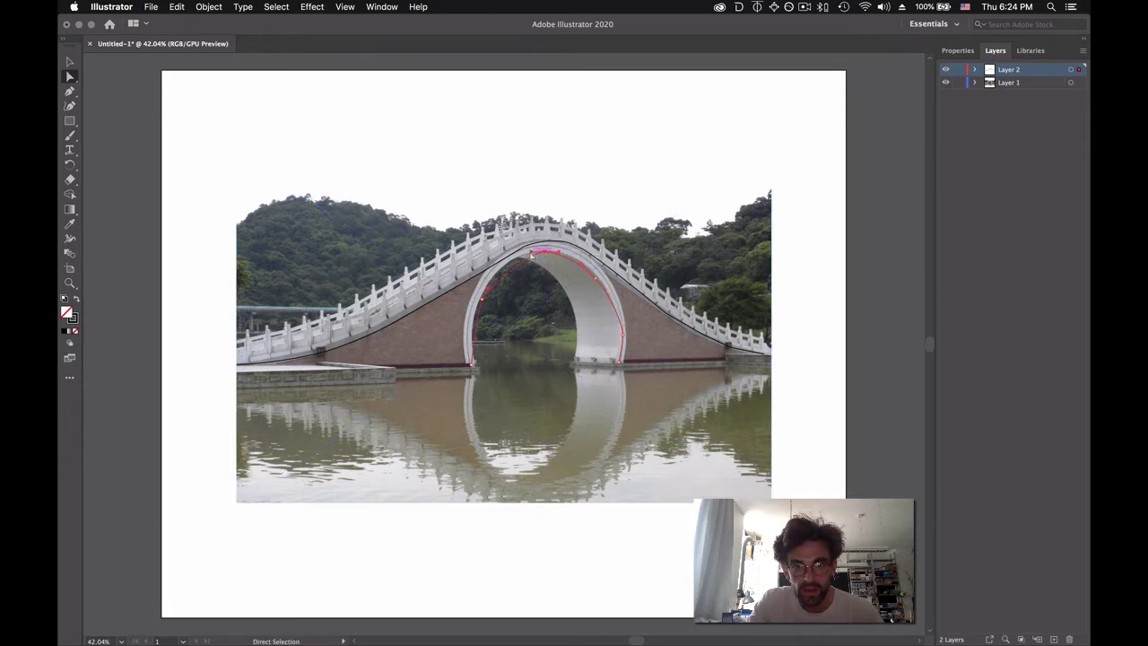
Pull smooth handles at the arch top, check it against the photo, and nudge the upper-right anchor
key("p")
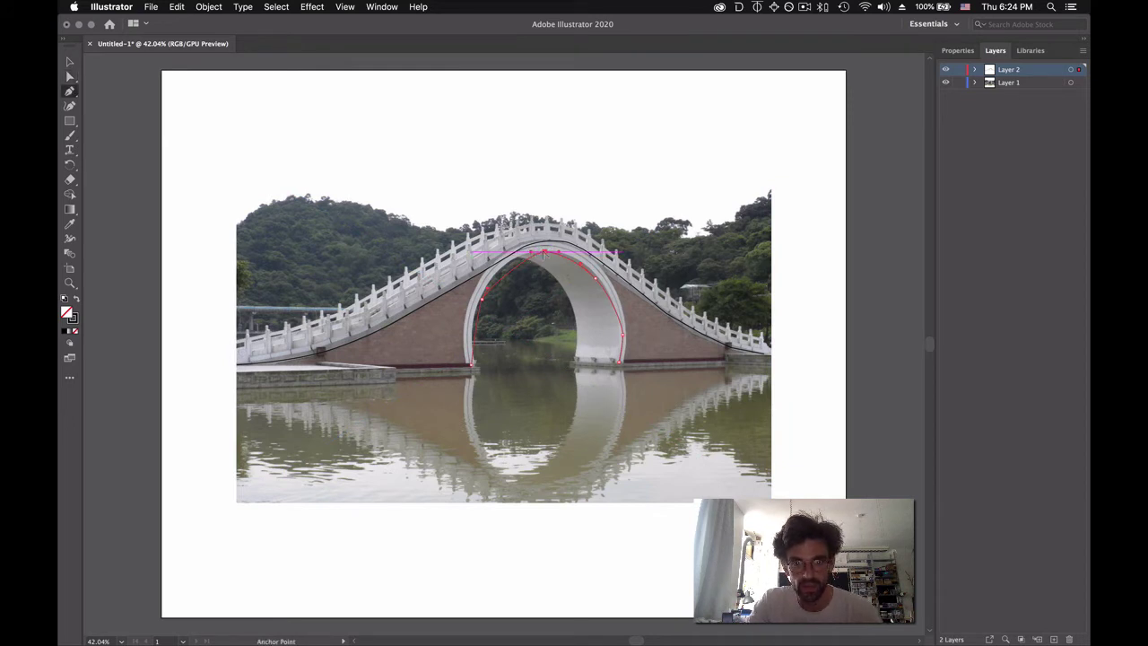
left_click_drag(541, 252, 495, 256)
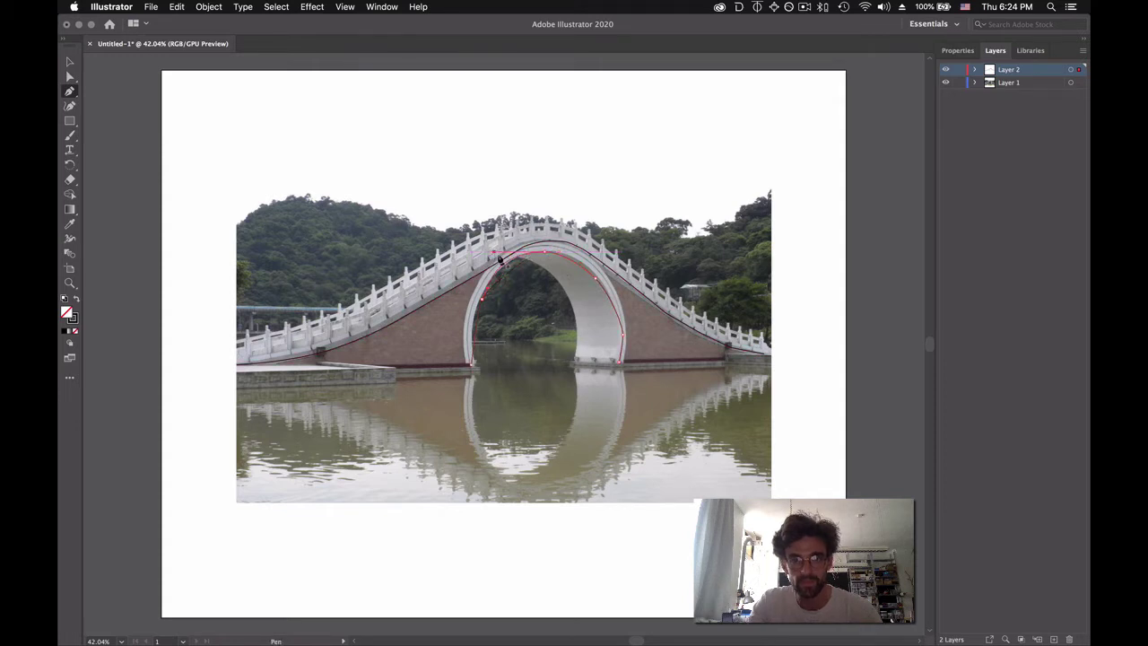
left_click(945, 83)
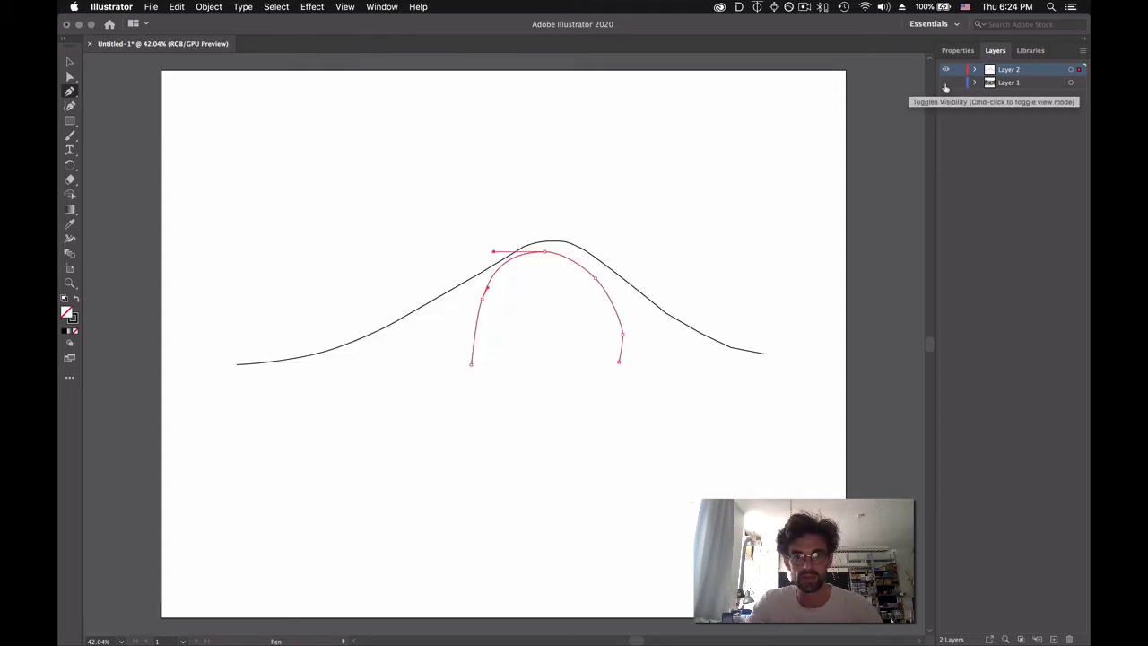
left_click(946, 83)
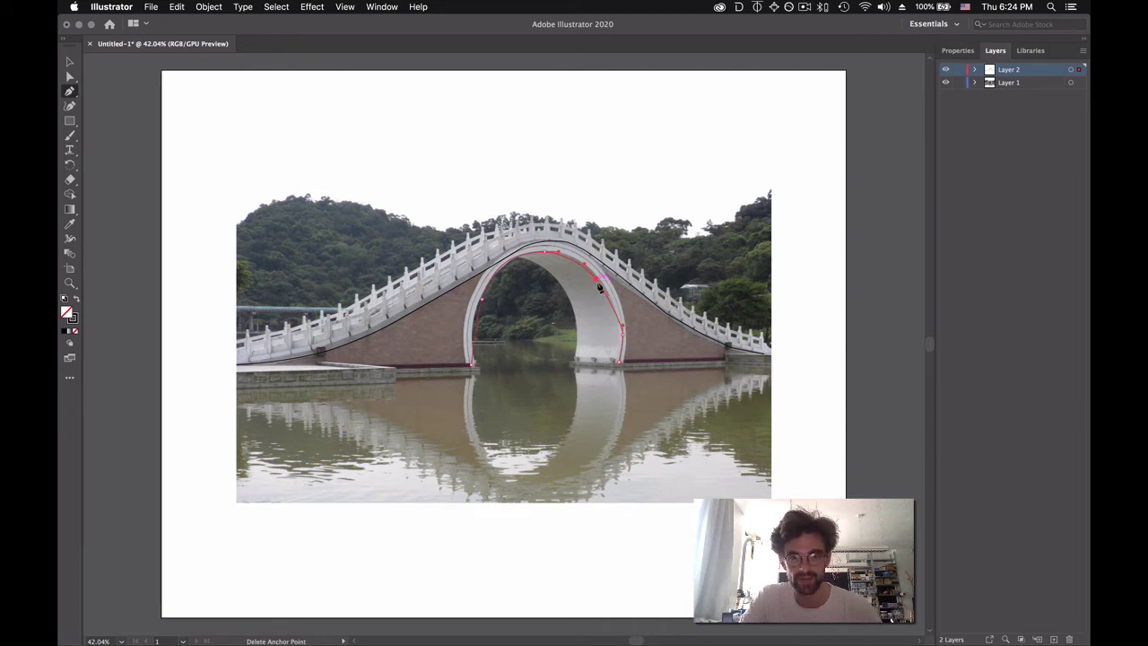
key("a")
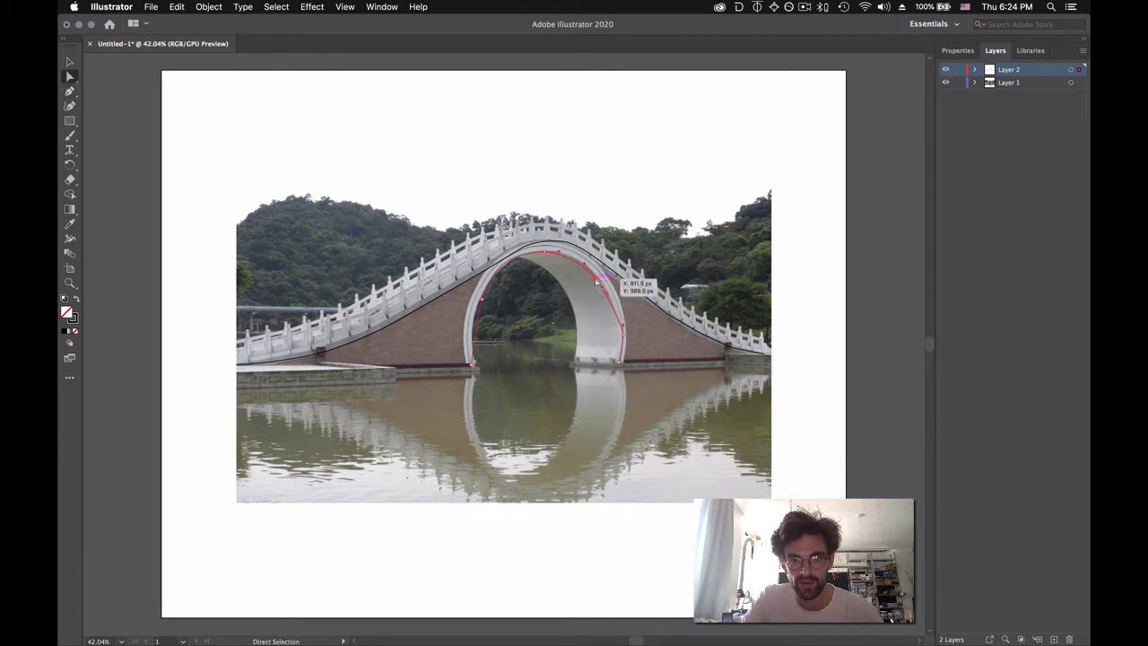
left_click_drag(598, 281, 601, 279)
key("super+a")
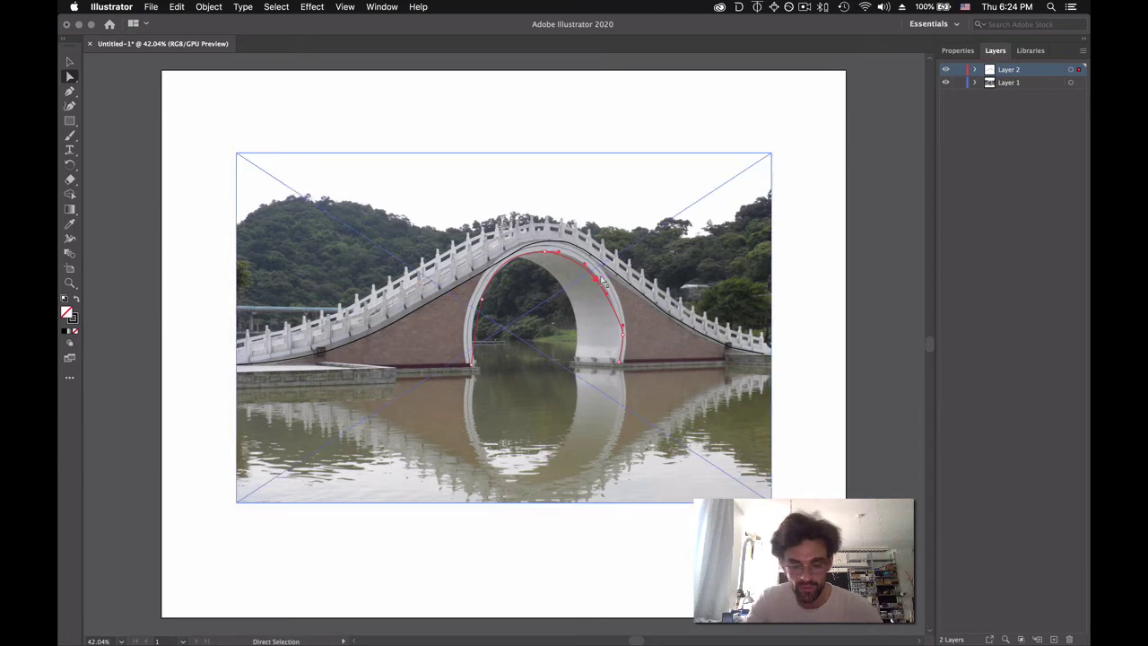
key("super+1")
At 150% zoom, reshape the arch's upper-right curve and pull a curve handle from the right anchor
key("super+equal")
key("a")
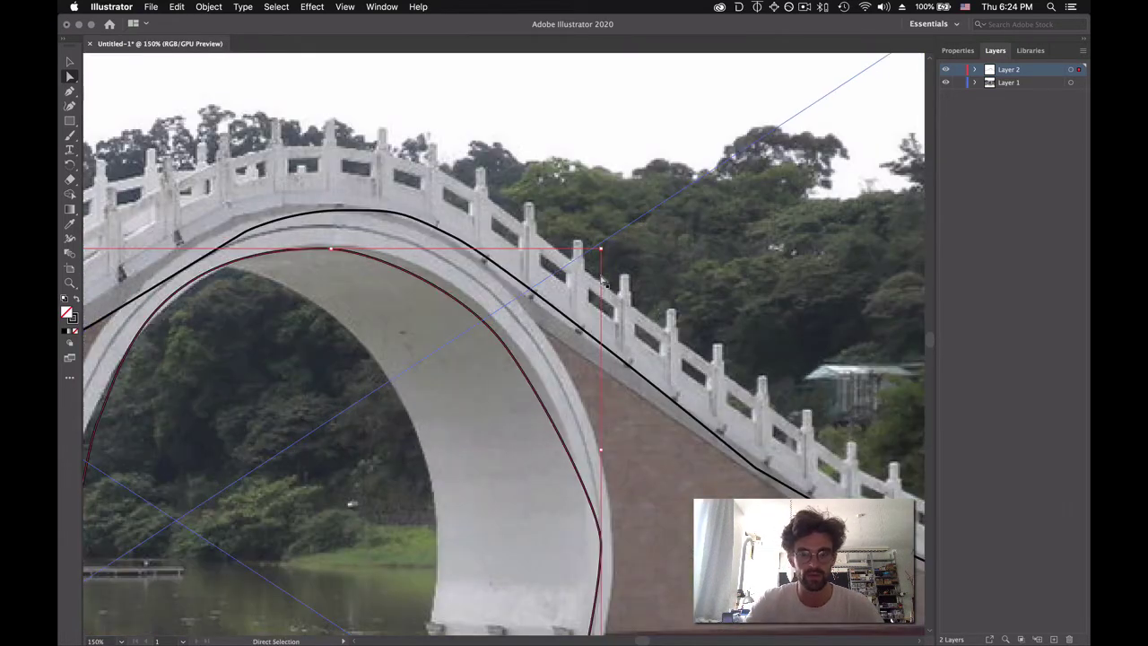
left_click_drag(489, 345, 511, 337)
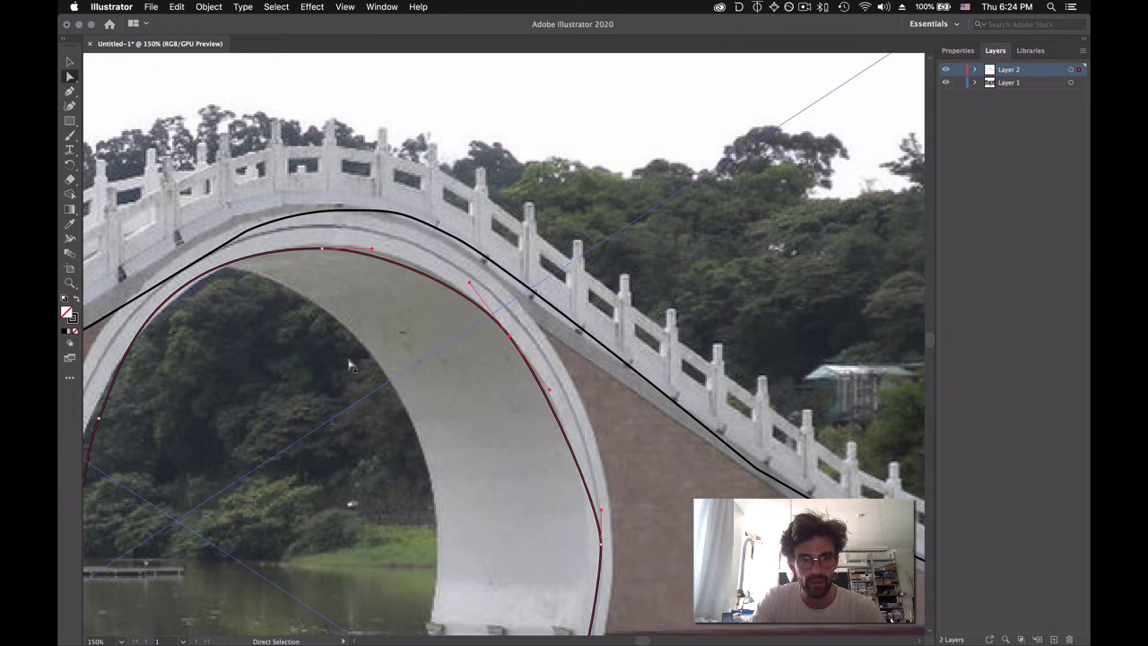
scroll(272, 415, "left", 3)
scroll(272, 415, "down", 2)
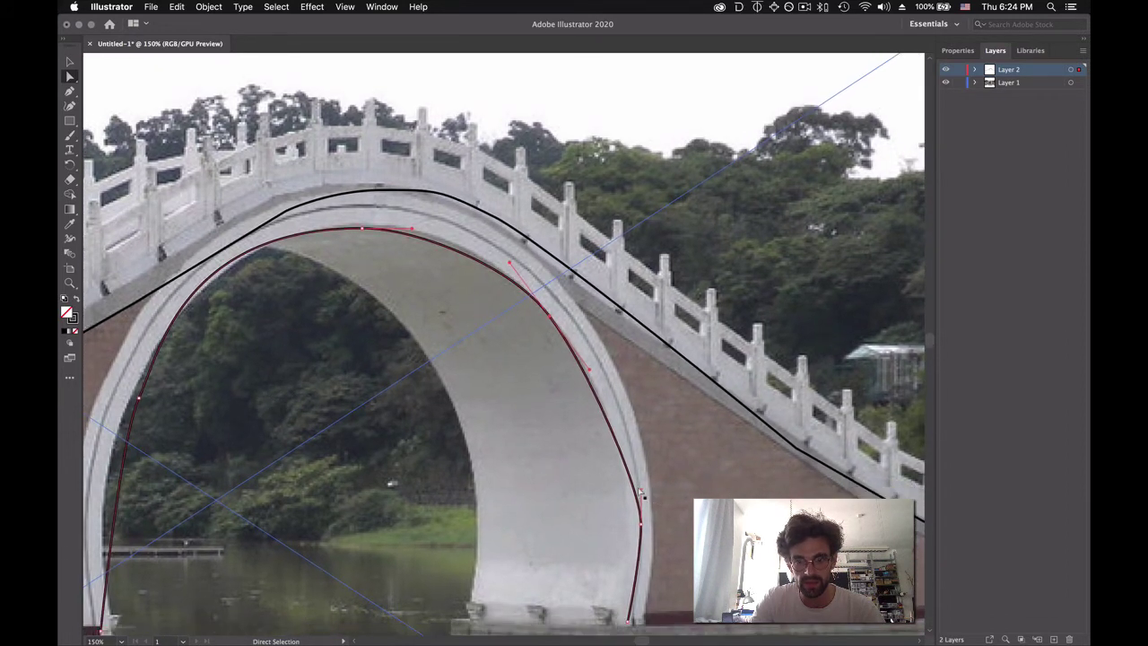
key("p")
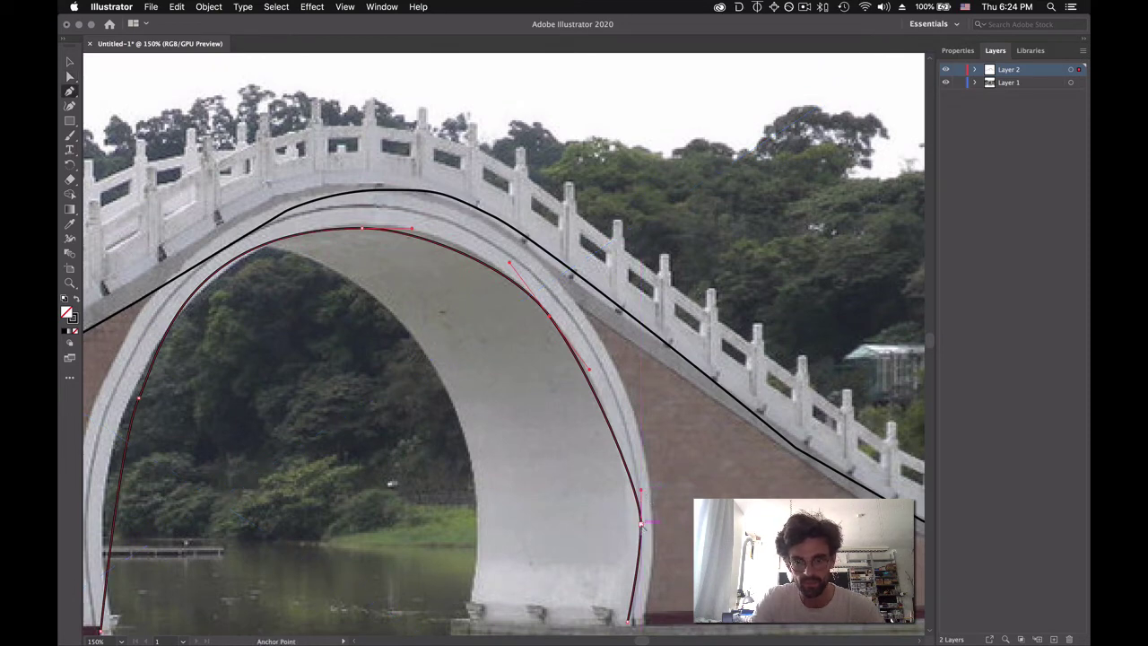
left_click_drag(642, 509, 633, 438)
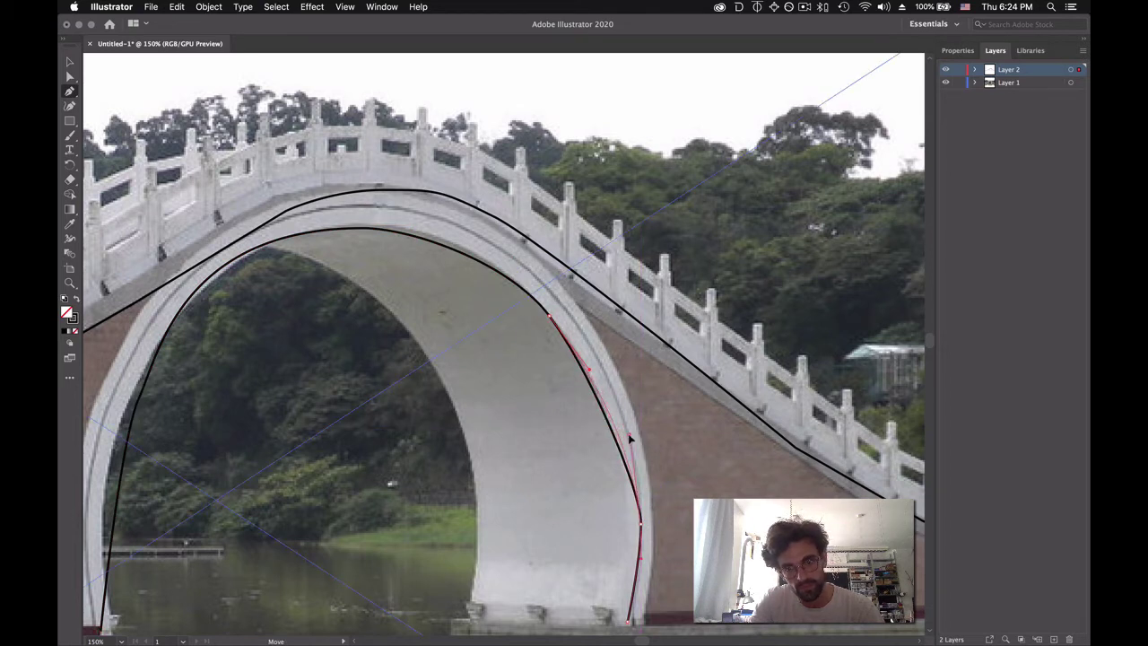
scroll(637, 446, "down", 3)
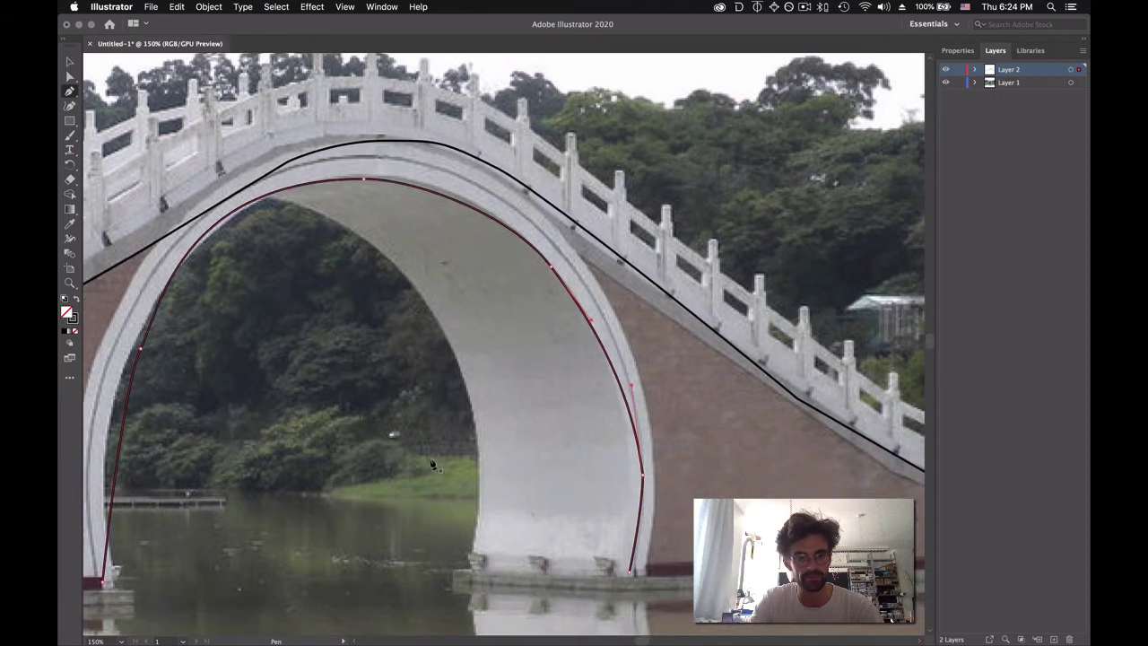
scroll(431, 465, "left", 3)
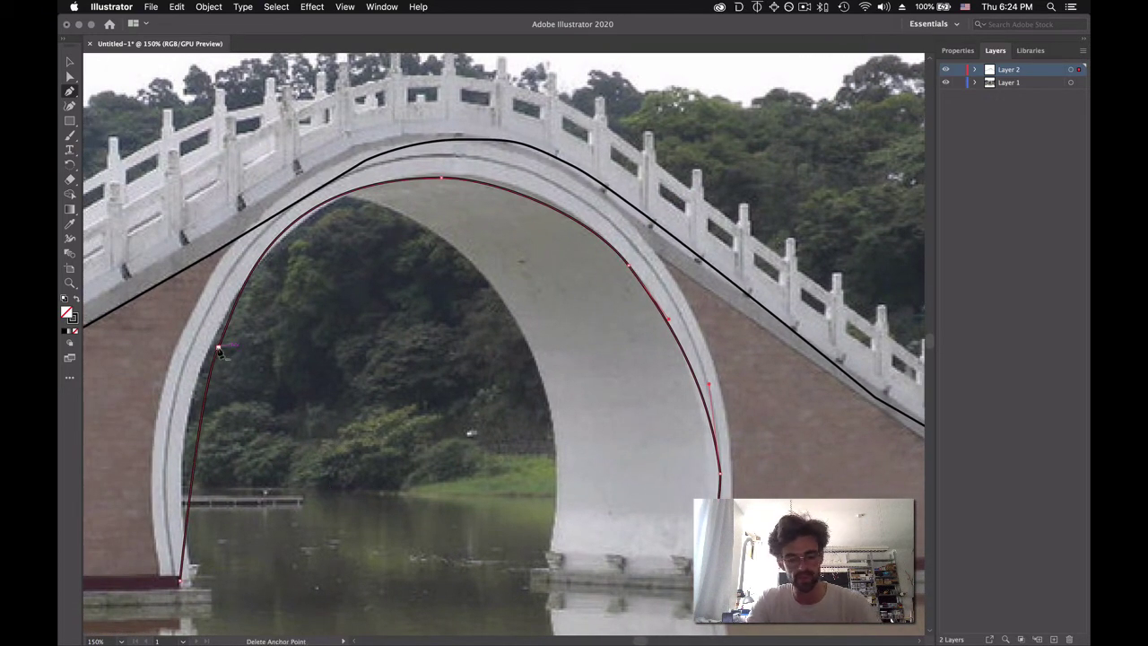
Move the left anchor onto the inner edge, align the lower-right anchor, and curve the right segment
key("a")
left_click_drag(219, 352, 203, 371)
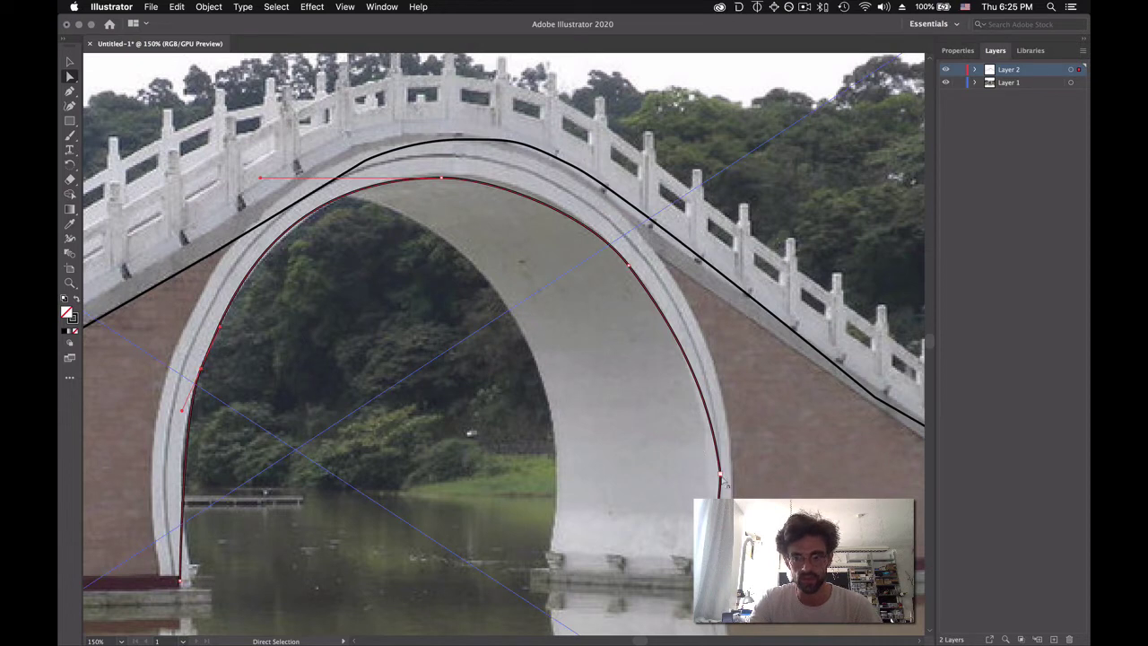
left_click_drag(720, 473, 714, 476)
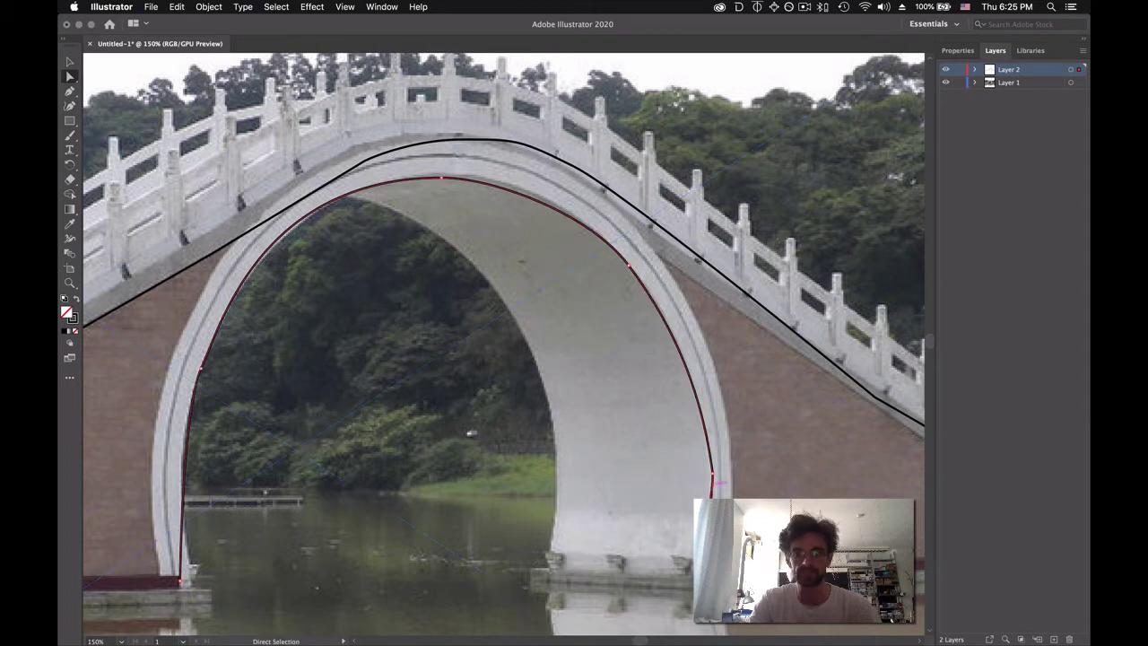
left_click_drag(712, 474, 714, 475)
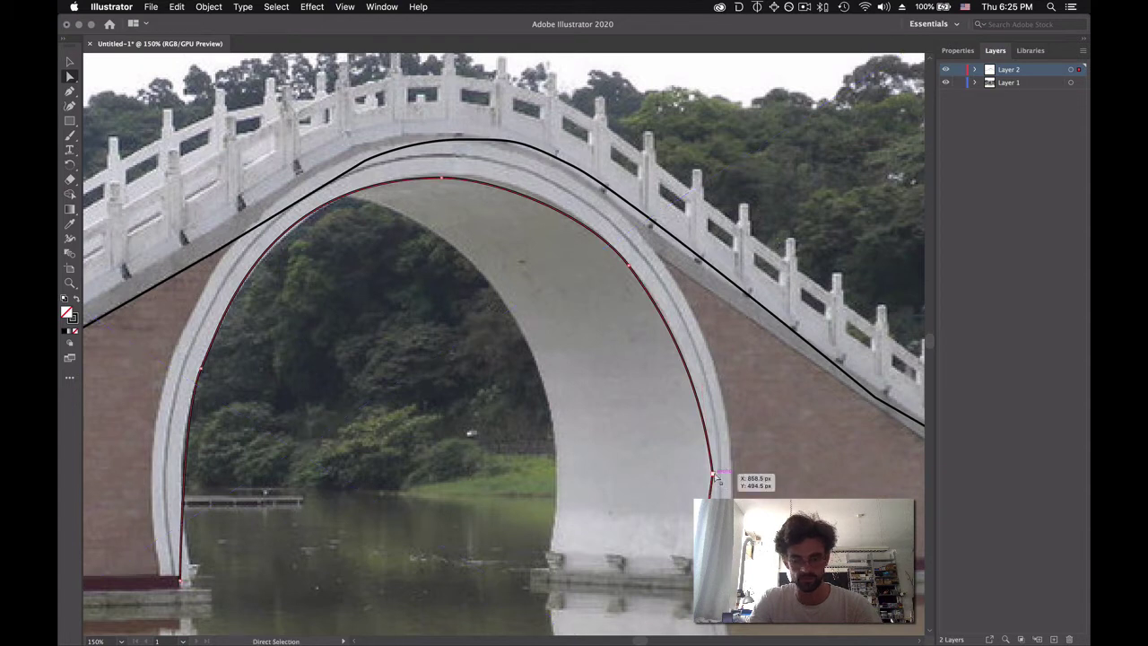
key("shift+c")
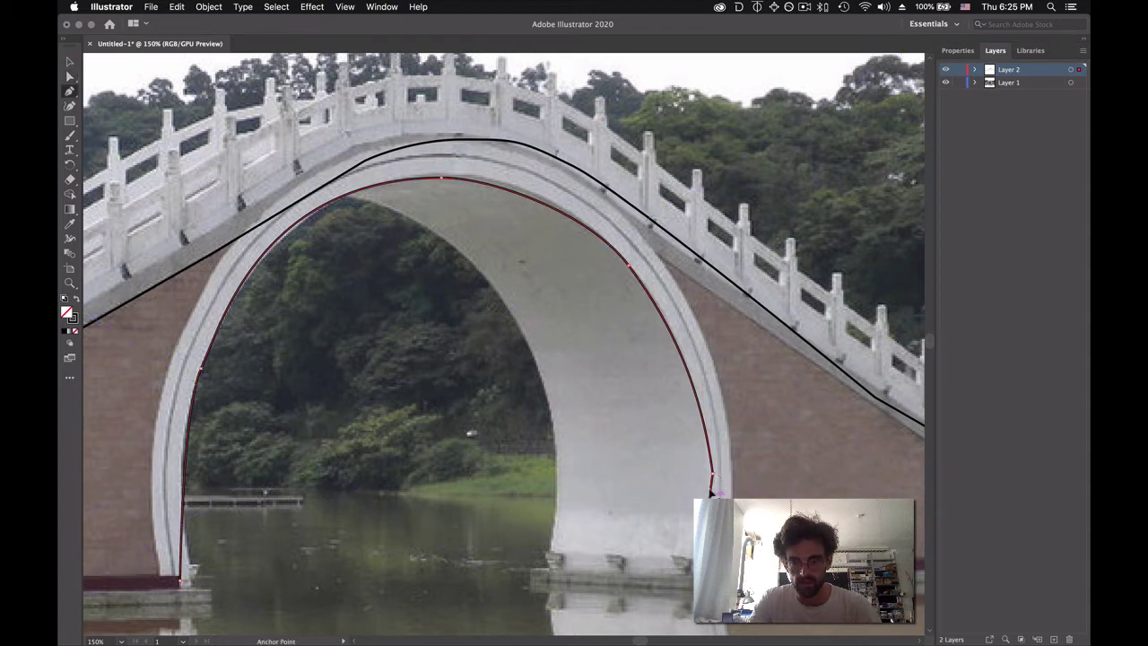
left_click_drag(713, 474, 714, 434)
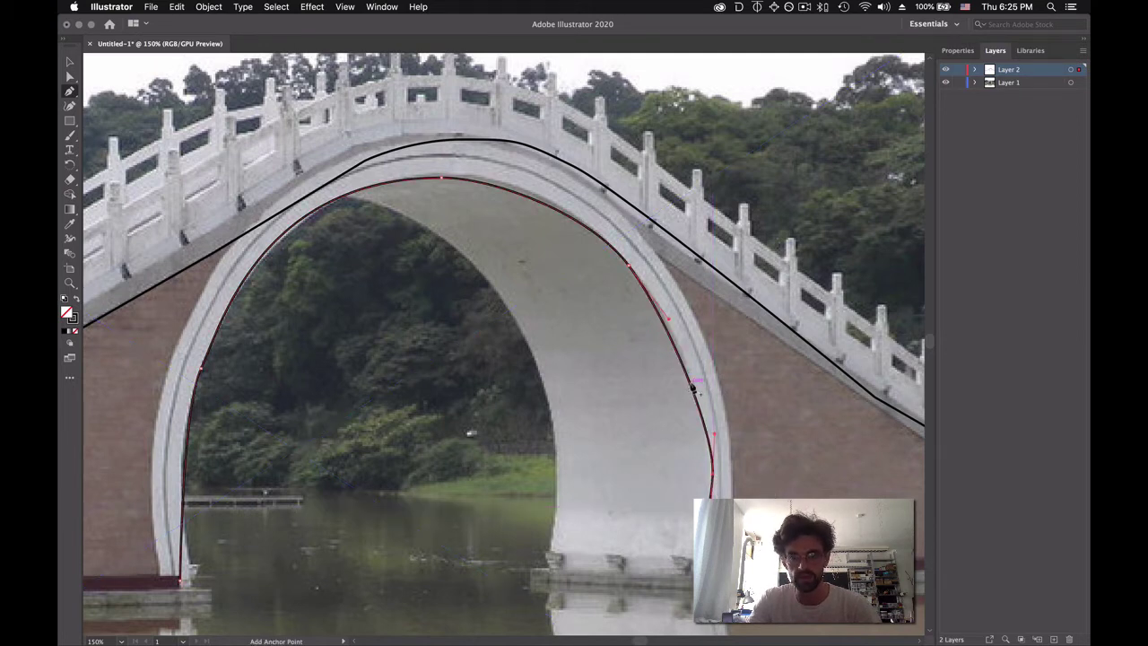
Add a new anchor on the arch's right side, move it onto the edge, and adjust the bottom anchor
left_click(691, 384)
left_click(691, 384)
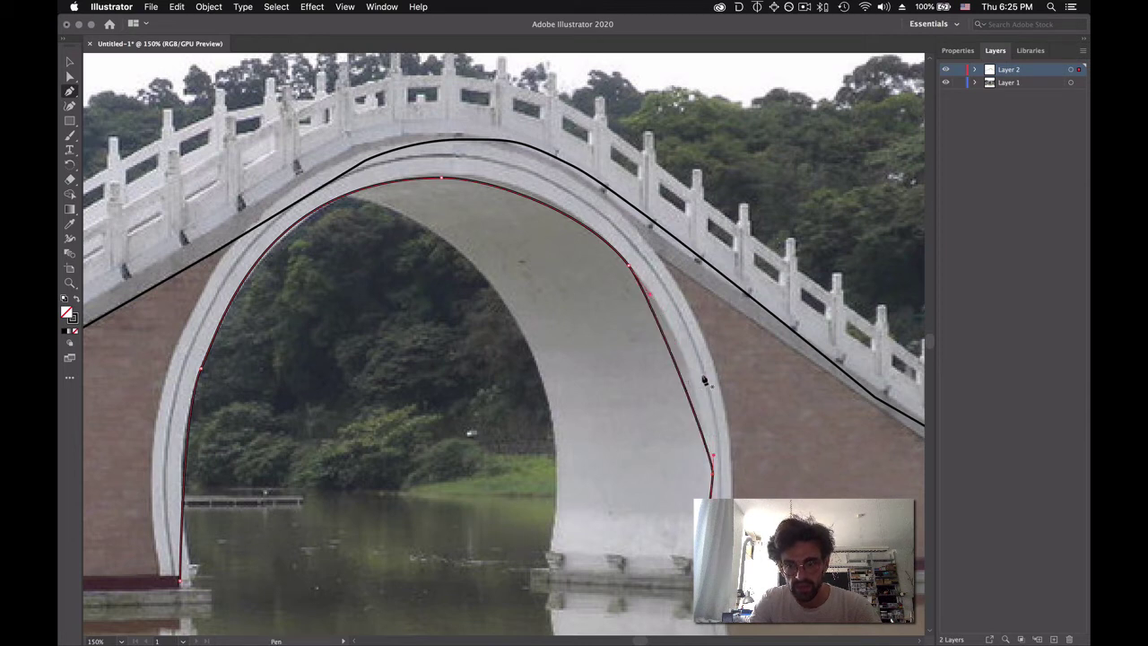
left_click(691, 389)
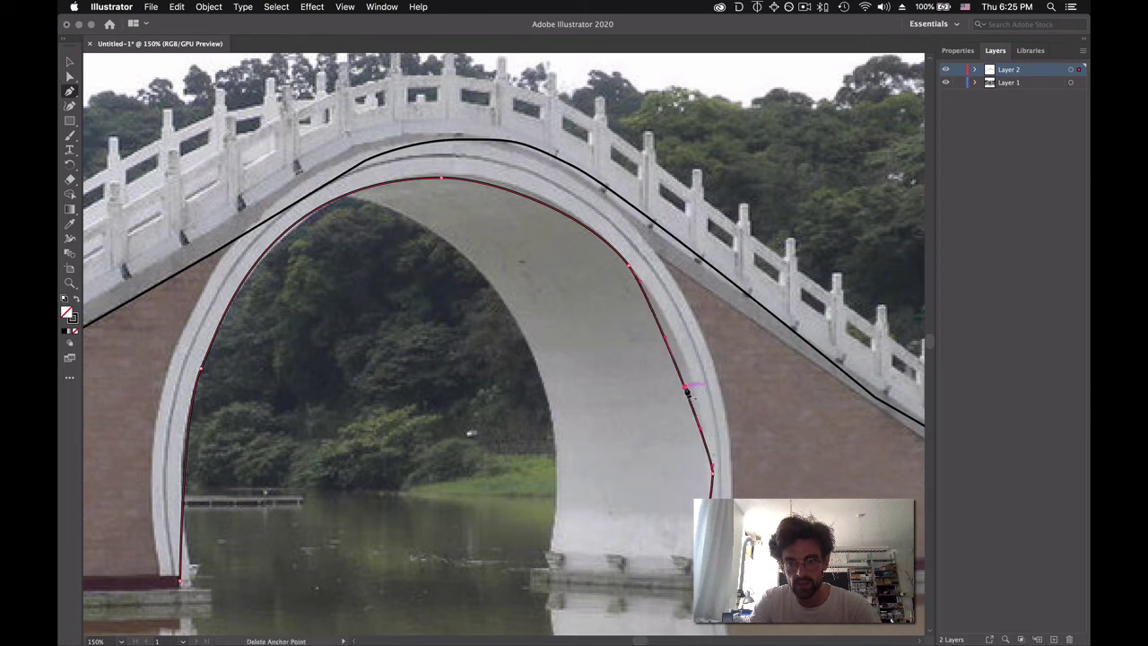
key("a")
left_click_drag(689, 388, 692, 377)
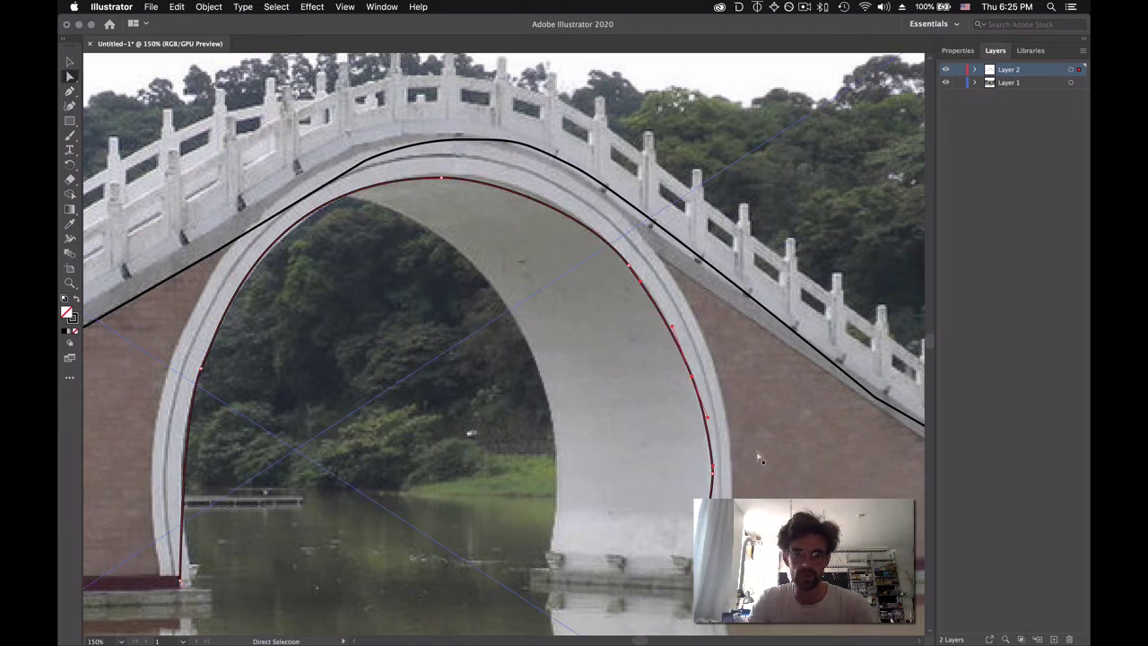
left_click_drag(191, 571, 191, 582)
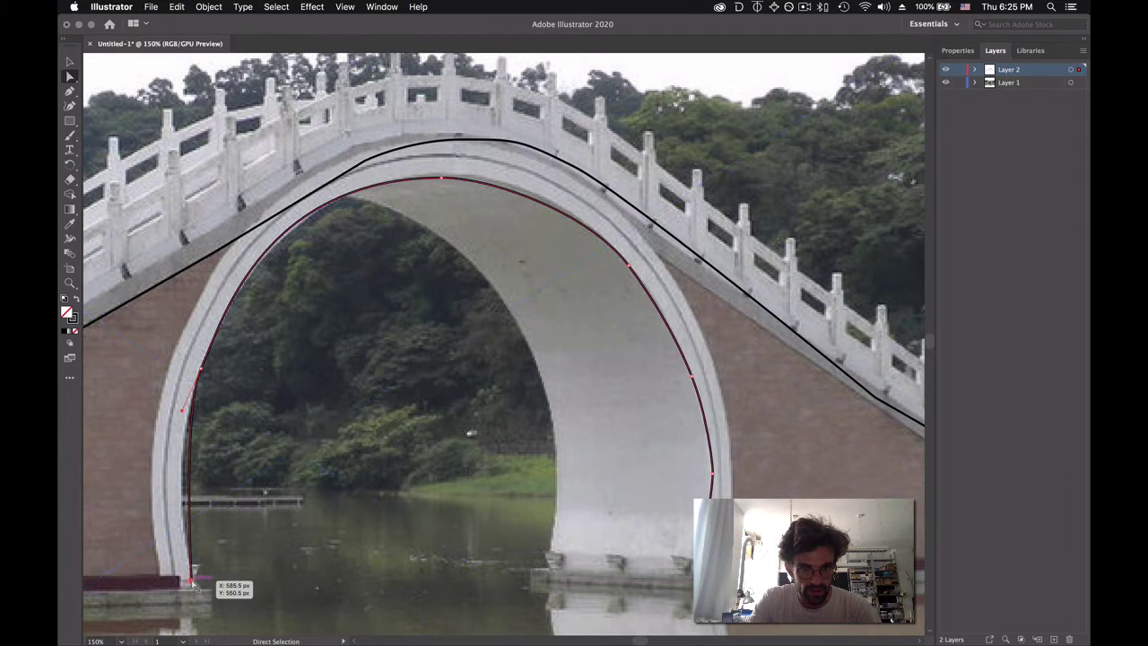
Delete an anchor on the arch's left side and pull curve handles from the remaining left anchor
key("p")
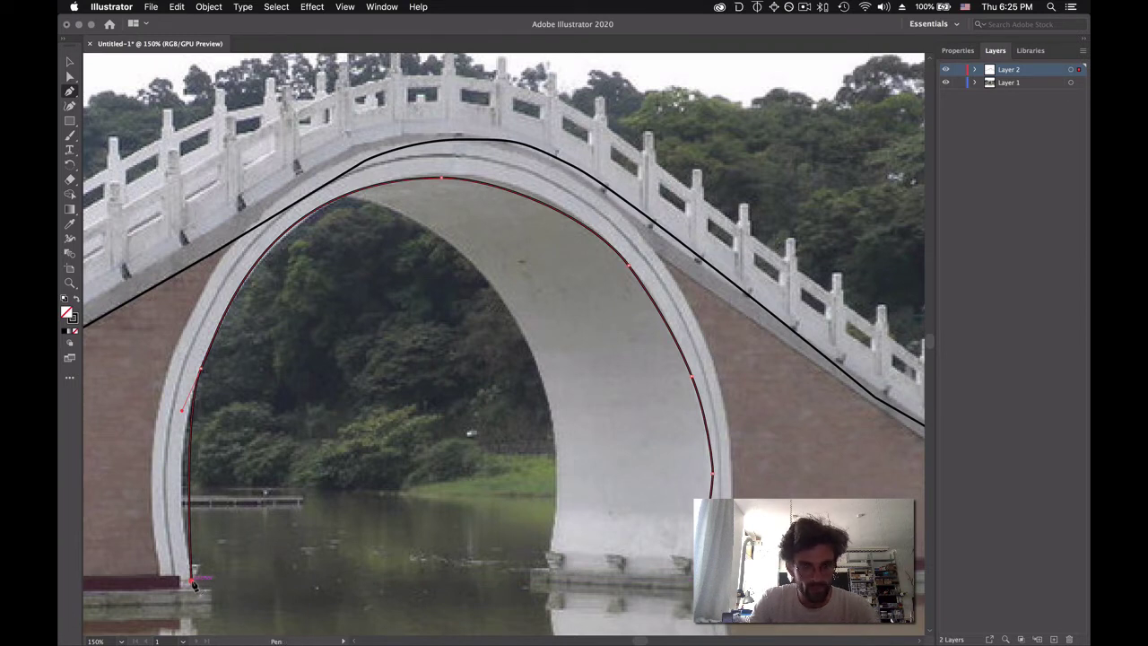
left_click(181, 413, "super")
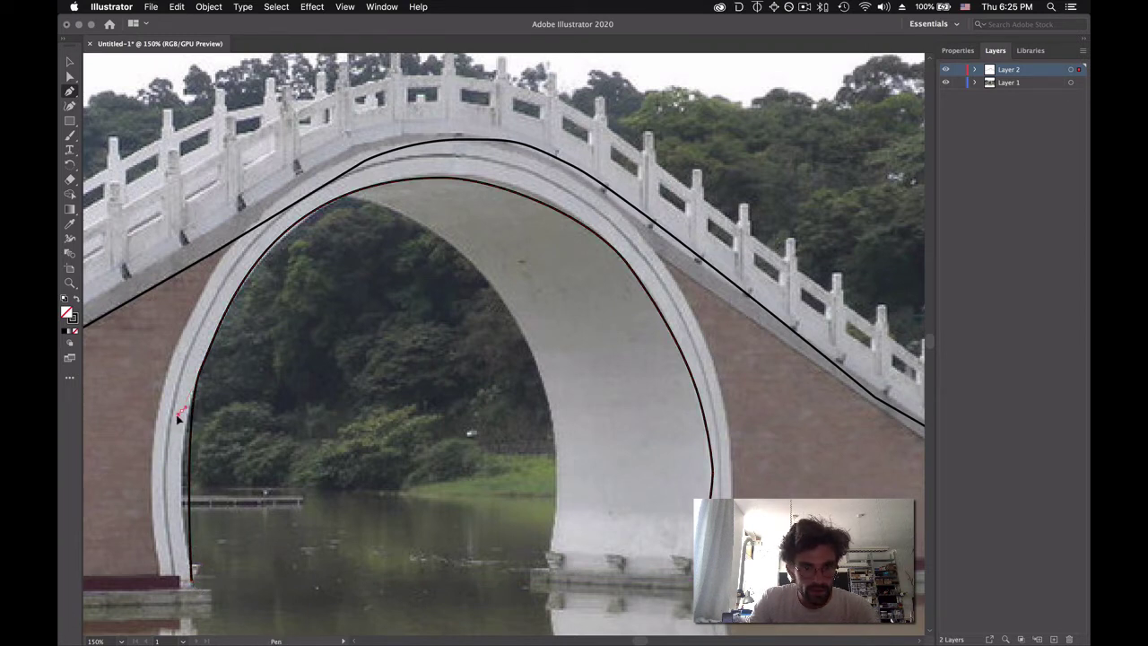
left_click(182, 412, "super")
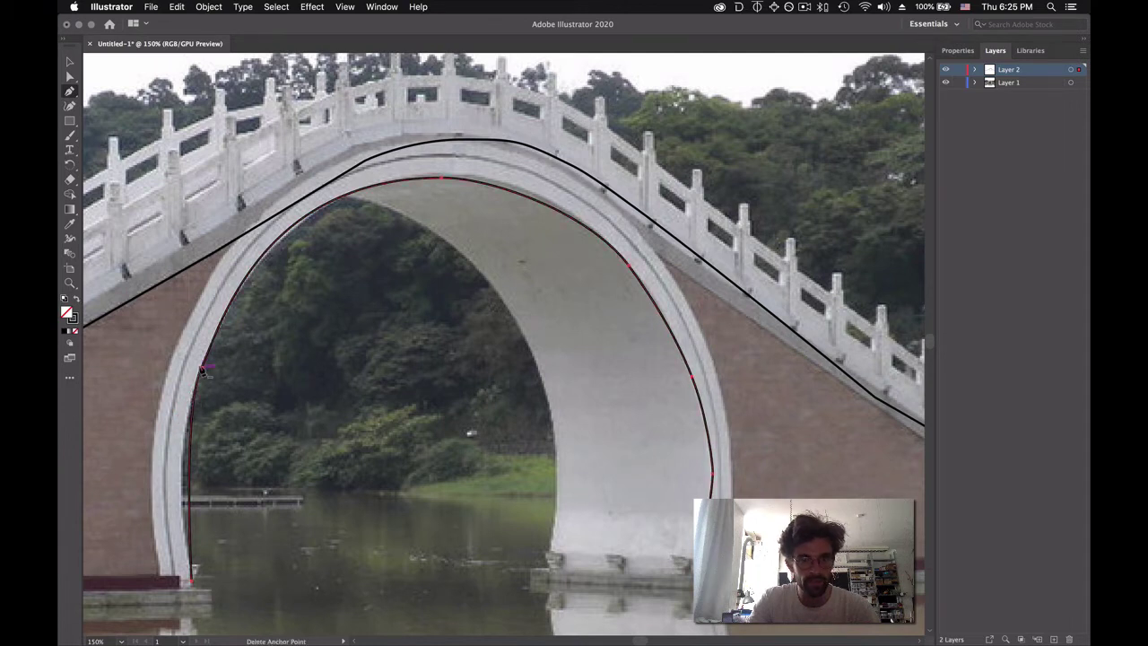
left_click(203, 370)
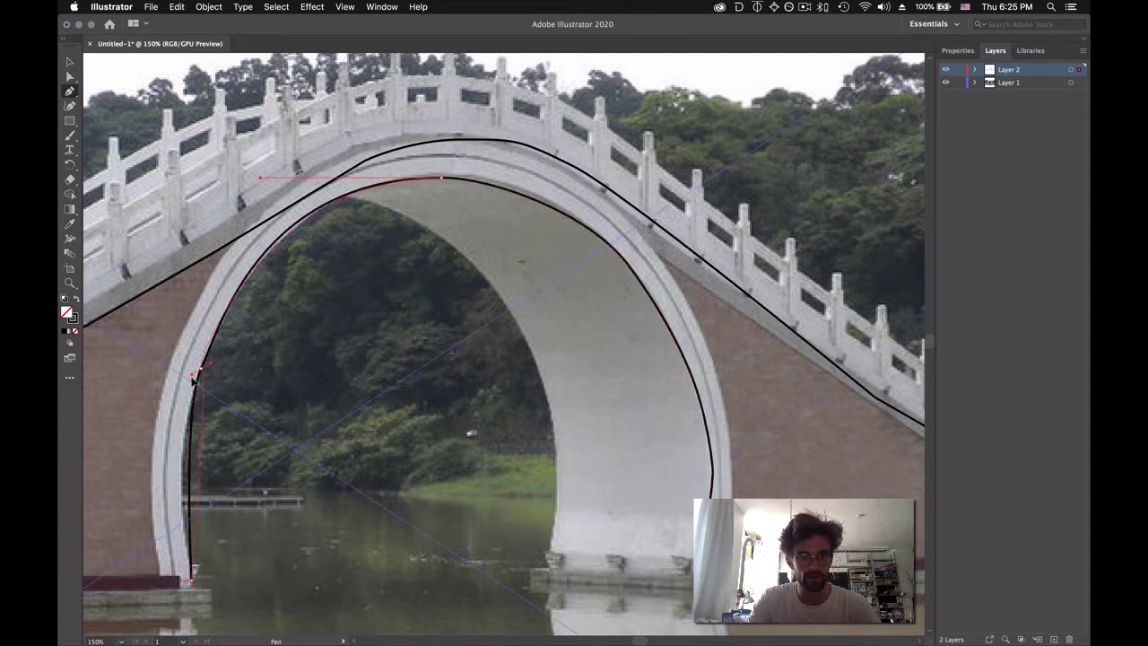
left_click_drag(201, 370, 216, 349)
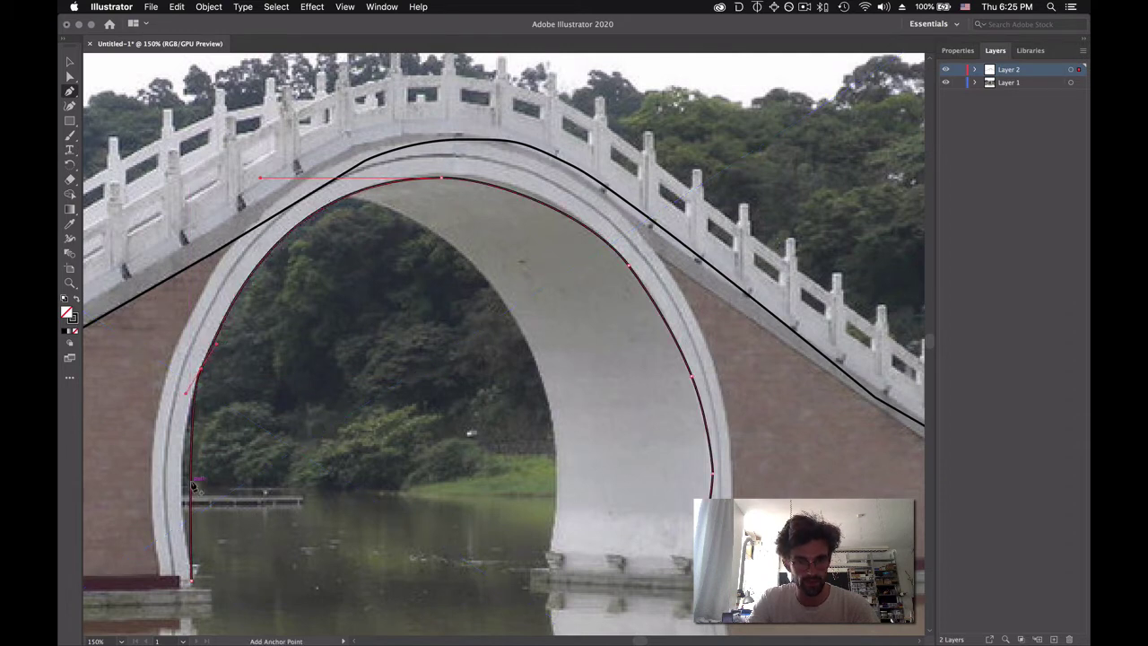
Add an anchor low on the left side, move it onto the edge, and adjust the lower-right anchor
left_click(192, 485)
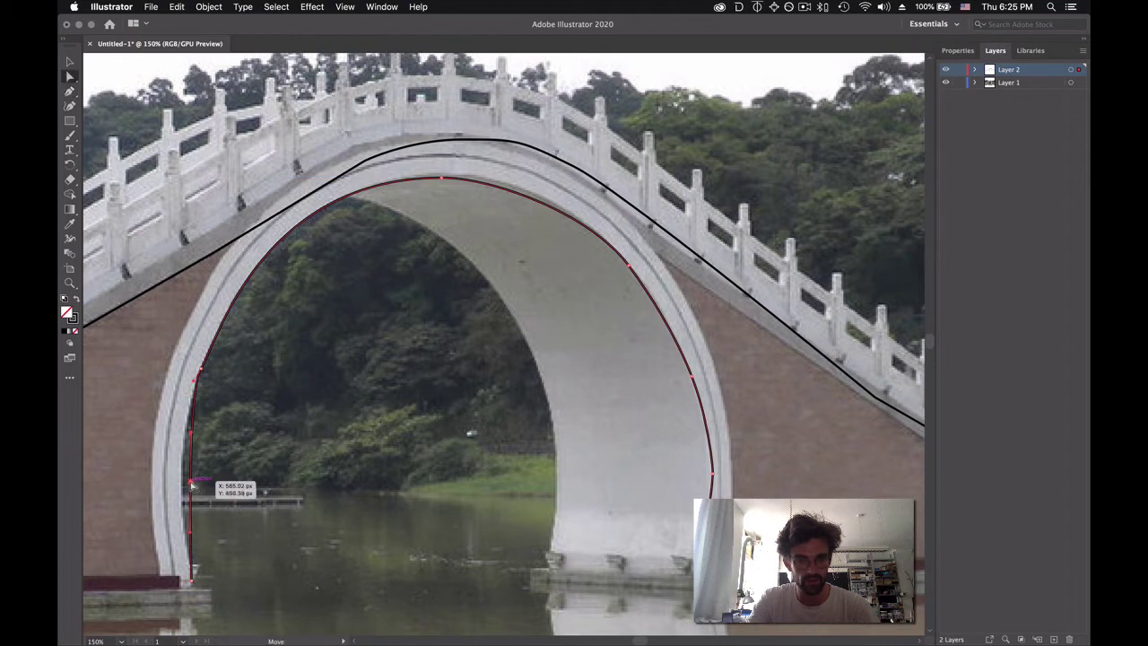
left_click_drag(191, 485, 183, 485)
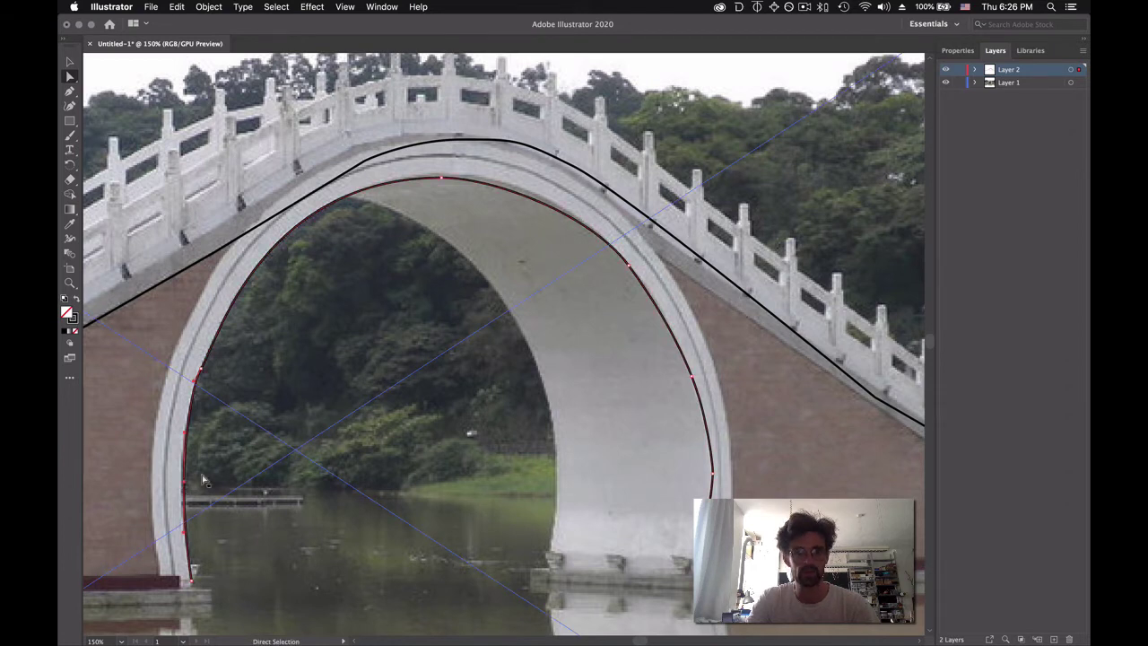
scroll(251, 482, "left", 5)
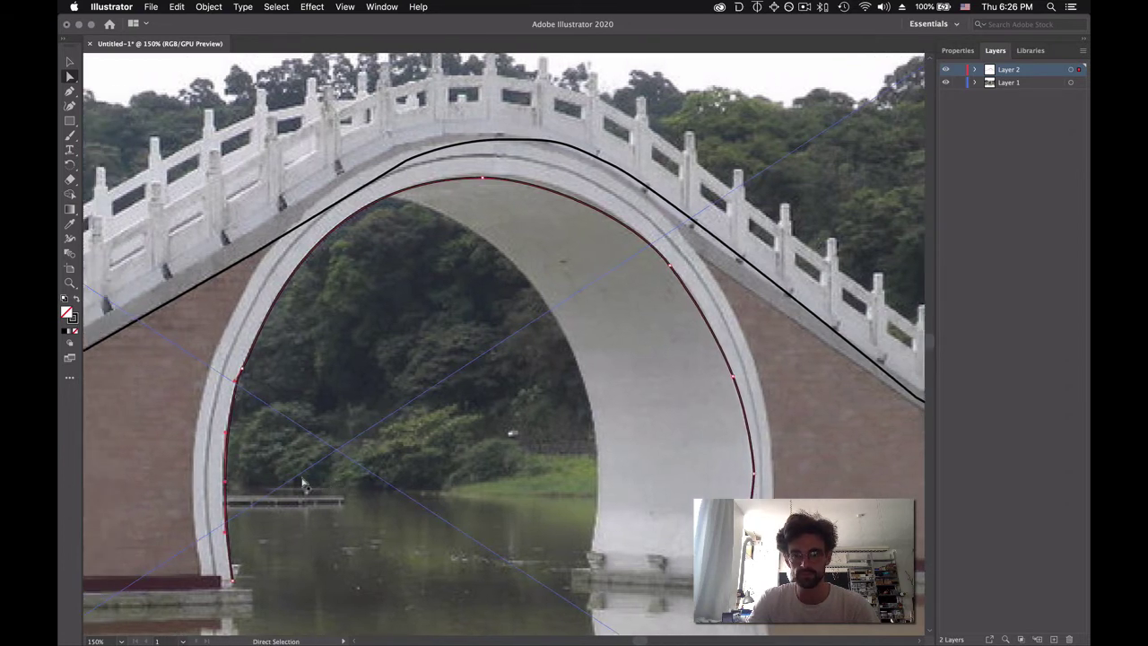
left_click_drag(756, 473, 751, 483)
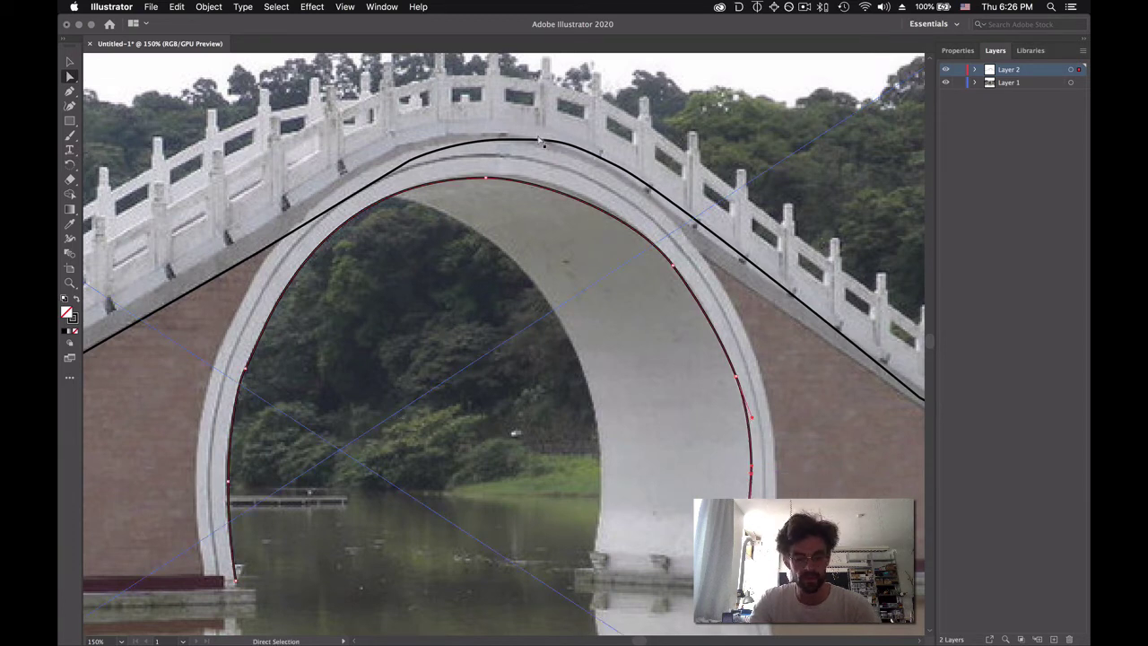
Select the railing curve and nudge its arch-top anchor slightly left
key("v")
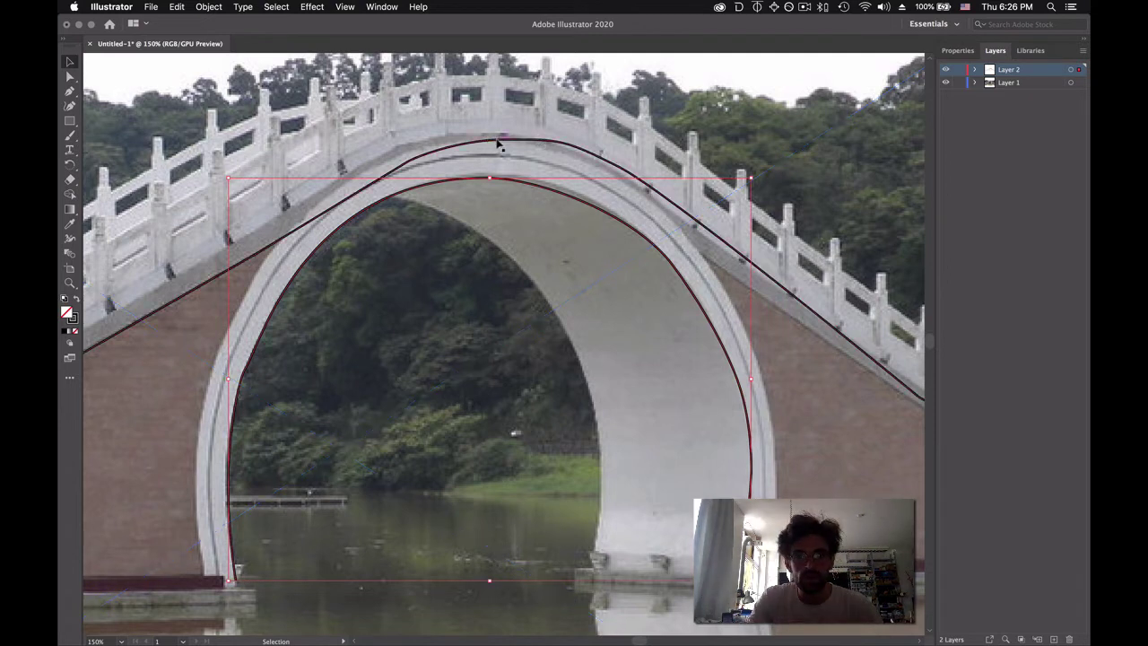
left_click(536, 144)
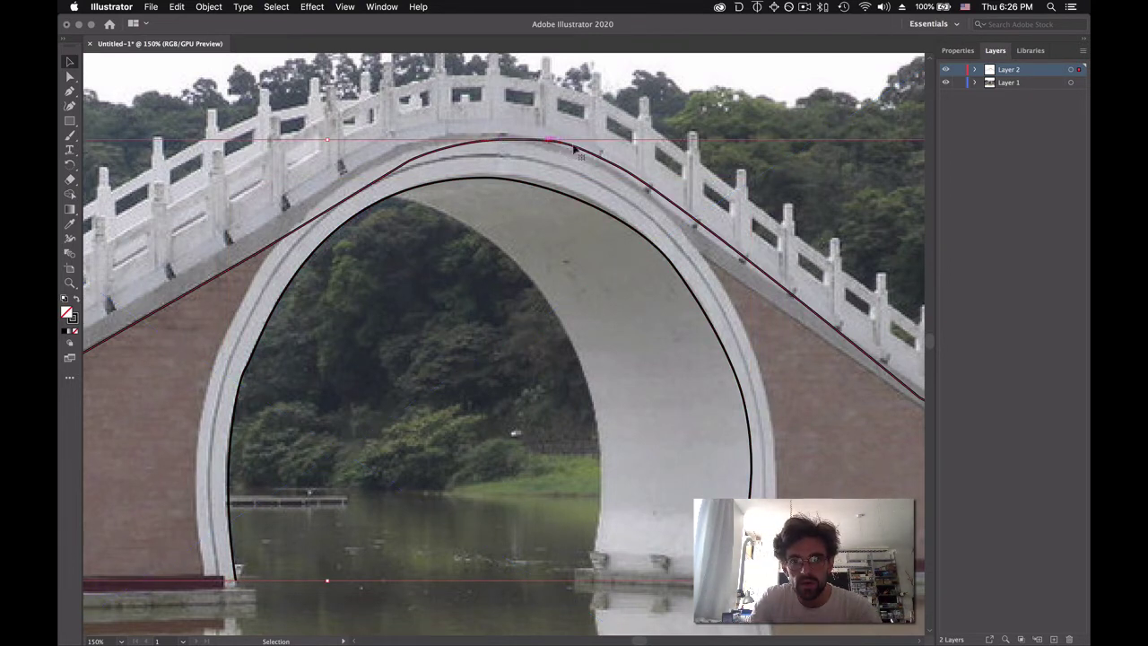
scroll(305, 238, "left", 3)
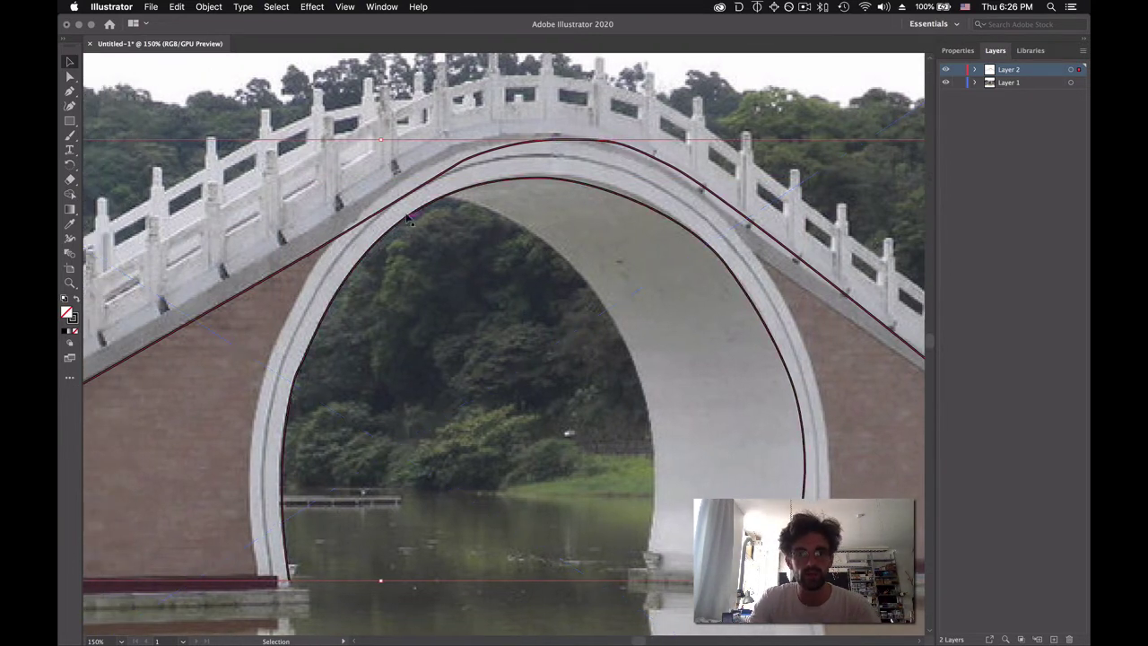
scroll(305, 235, "left", 3)
key("p")
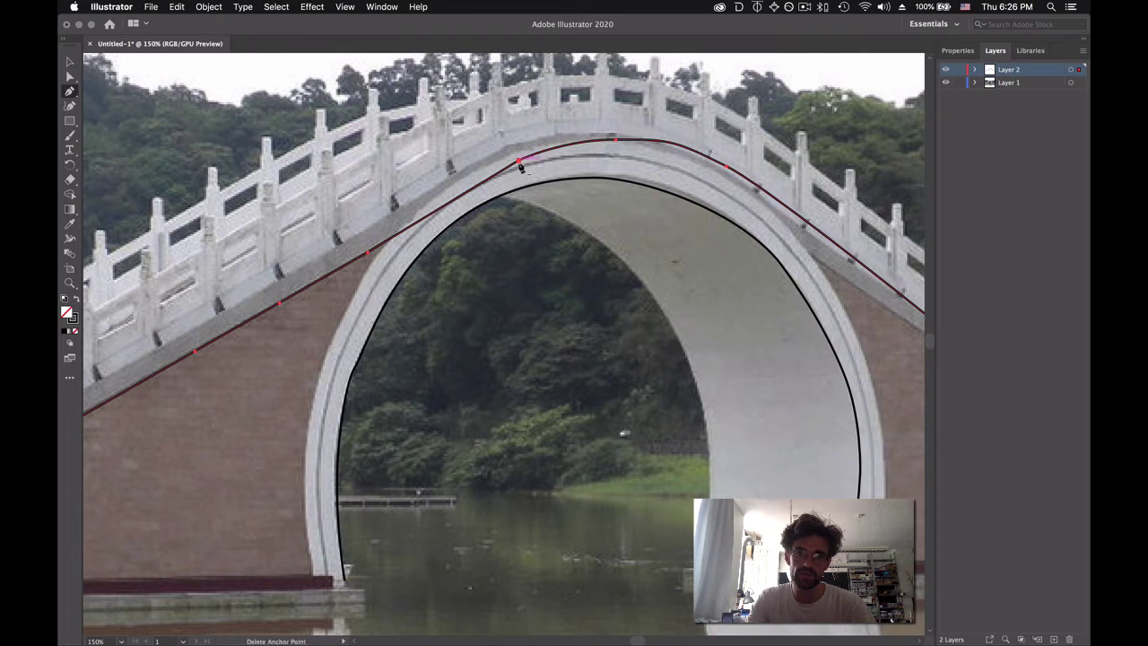
key("a")
left_click_drag(520, 167, 477, 171)
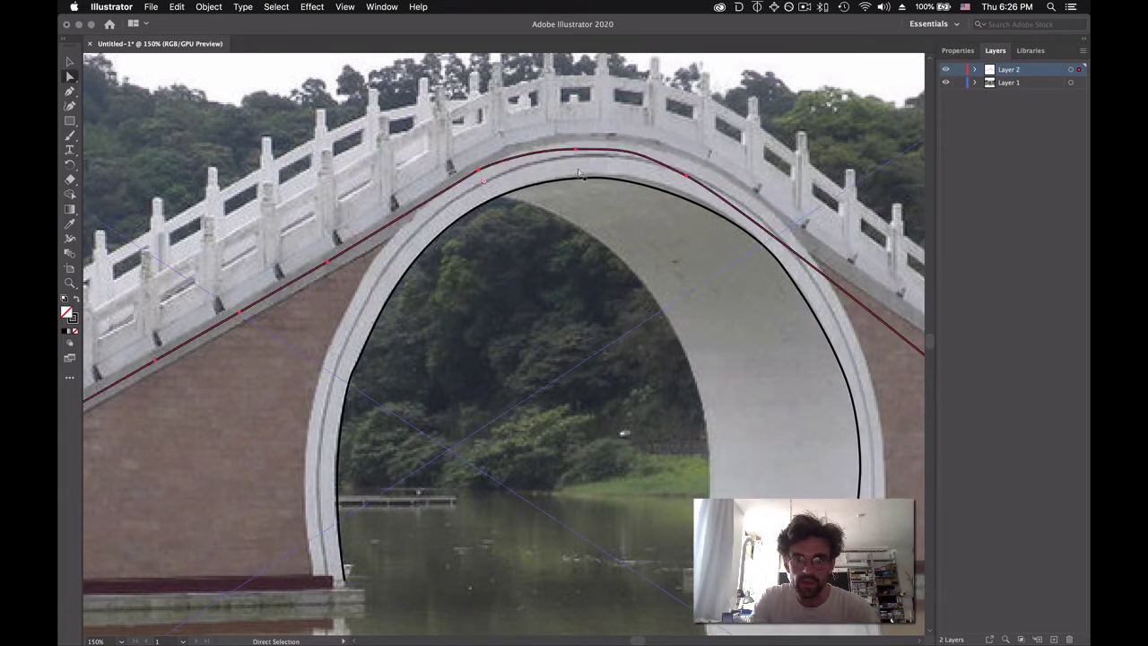
key("super+z")
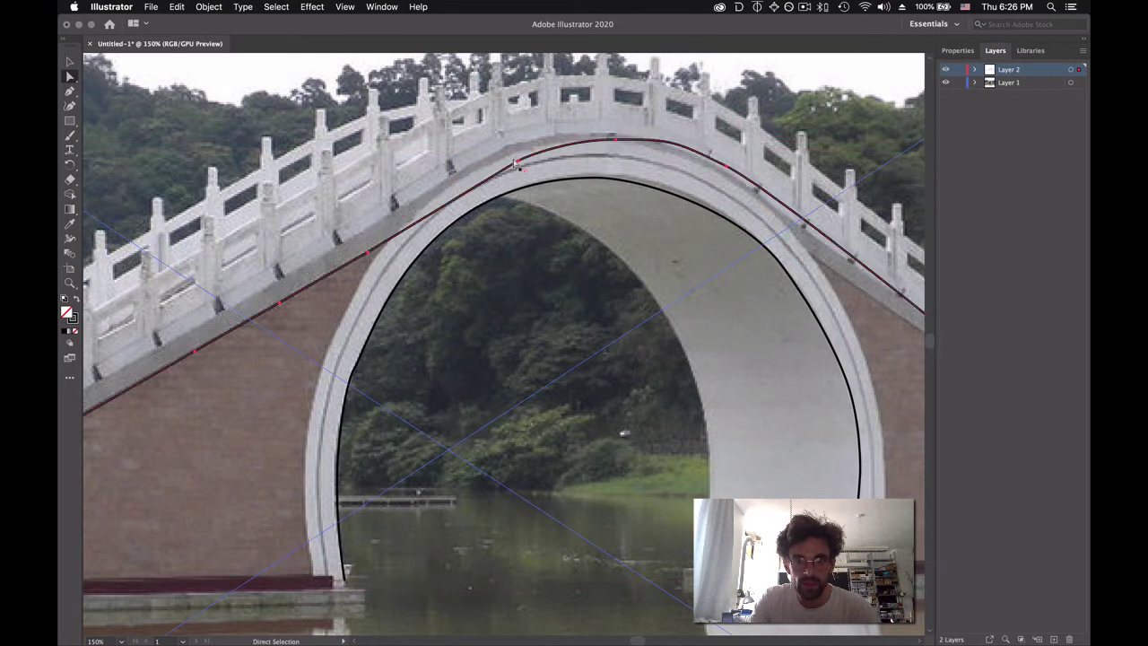
left_click(518, 164)
left_click_drag(519, 164, 479, 171)
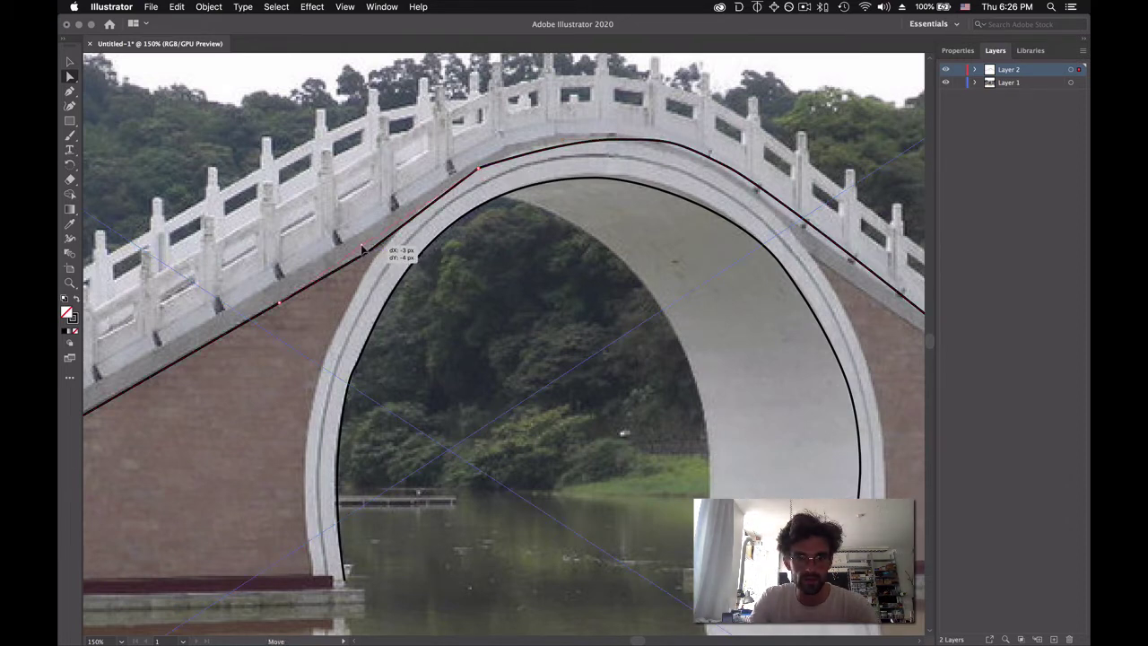
Reshape the railing curve segment near the arch top to follow the bridge outline
left_click(397, 244)
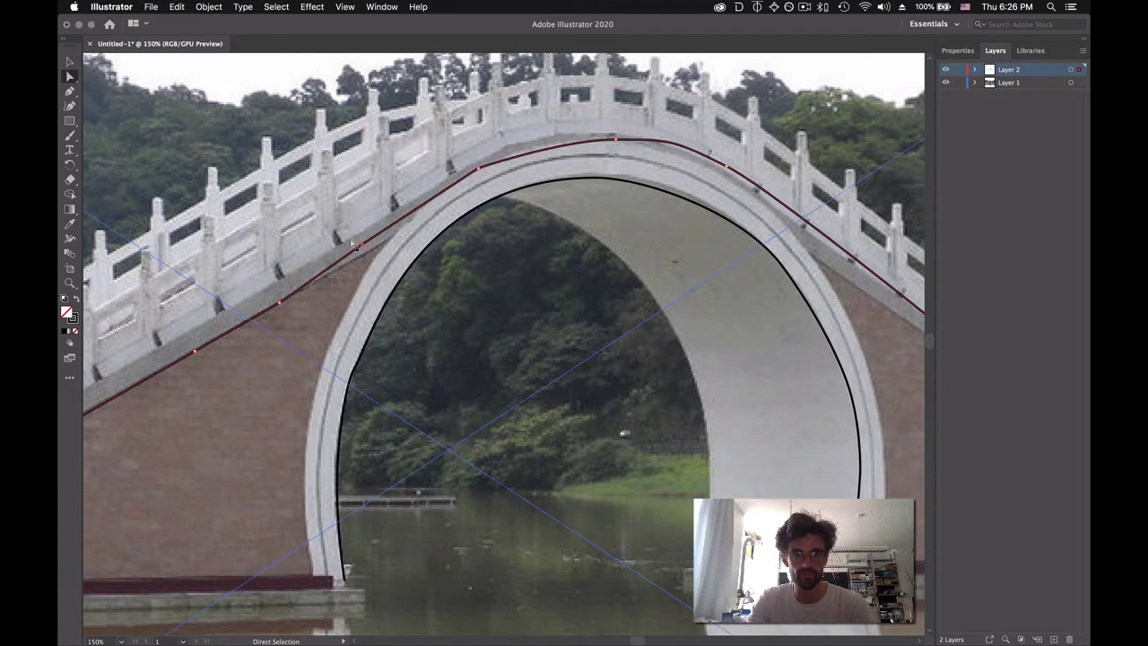
key("p")
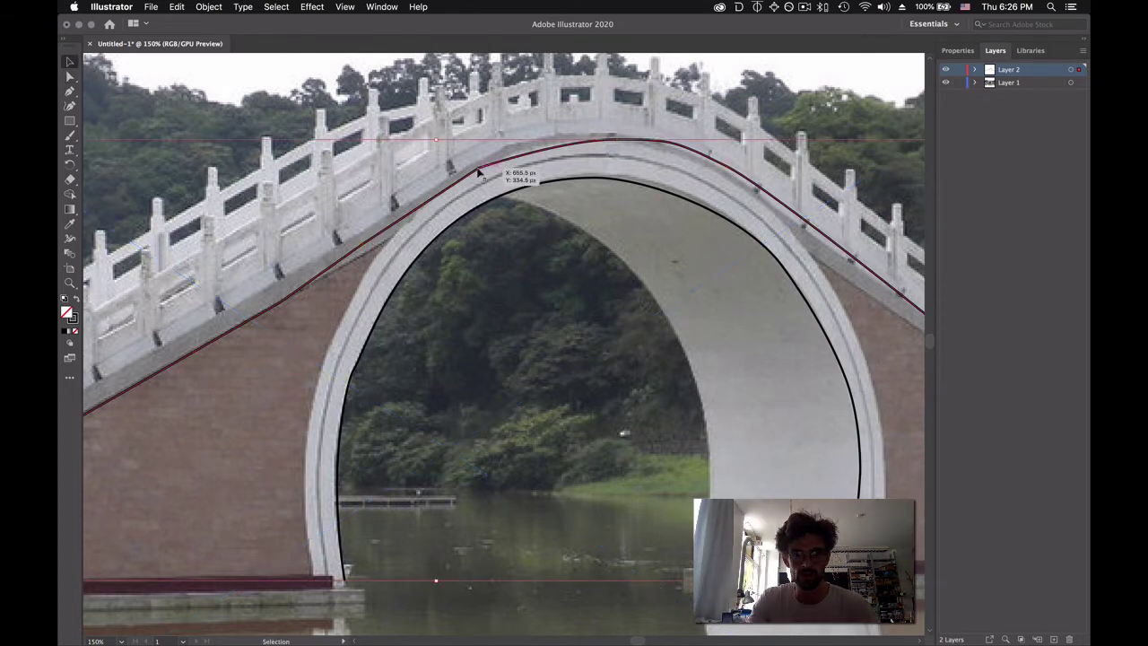
left_click_drag(480, 172, 501, 160)
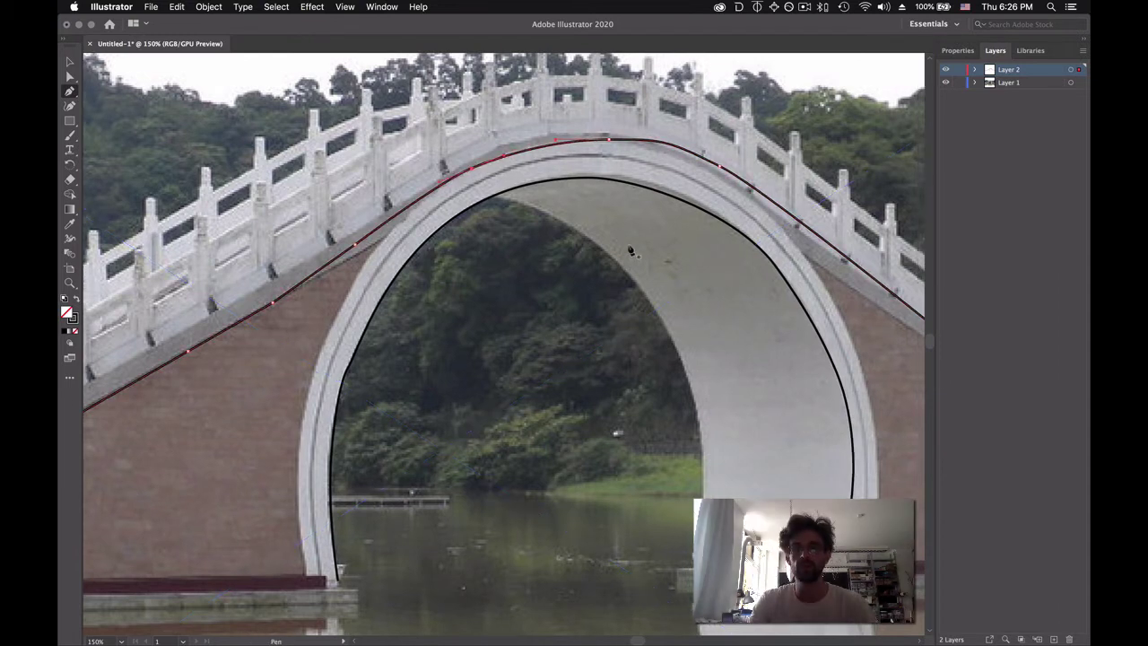
scroll(632, 250, "right", 5)
scroll(632, 250, "left", 5)
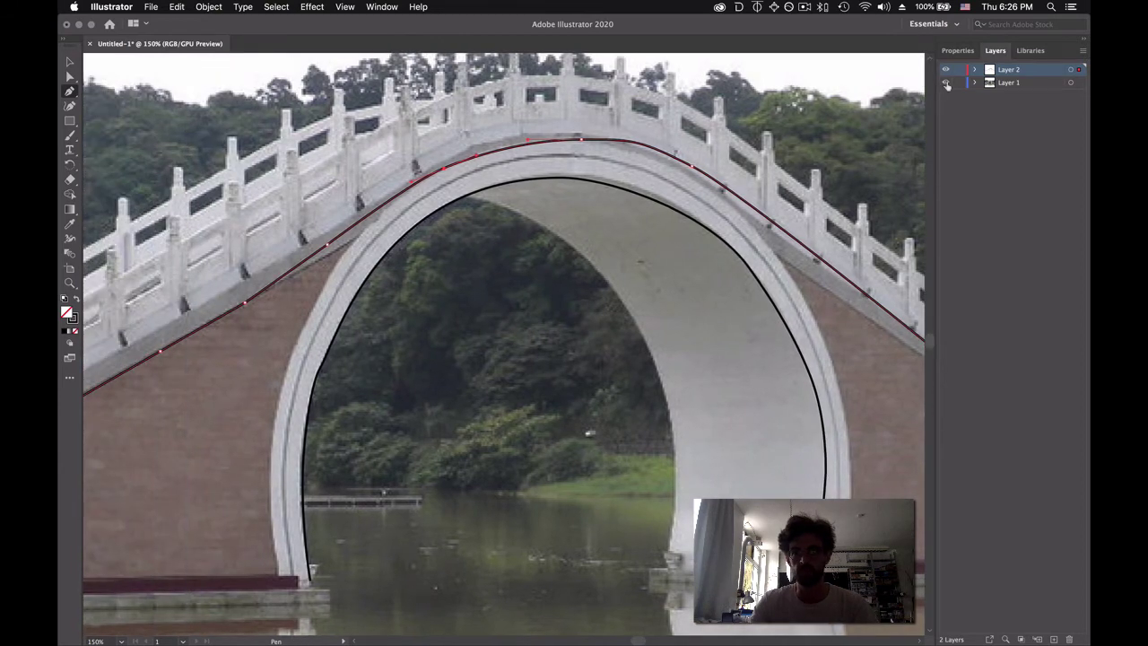
left_click(946, 83)
key("super+minus")
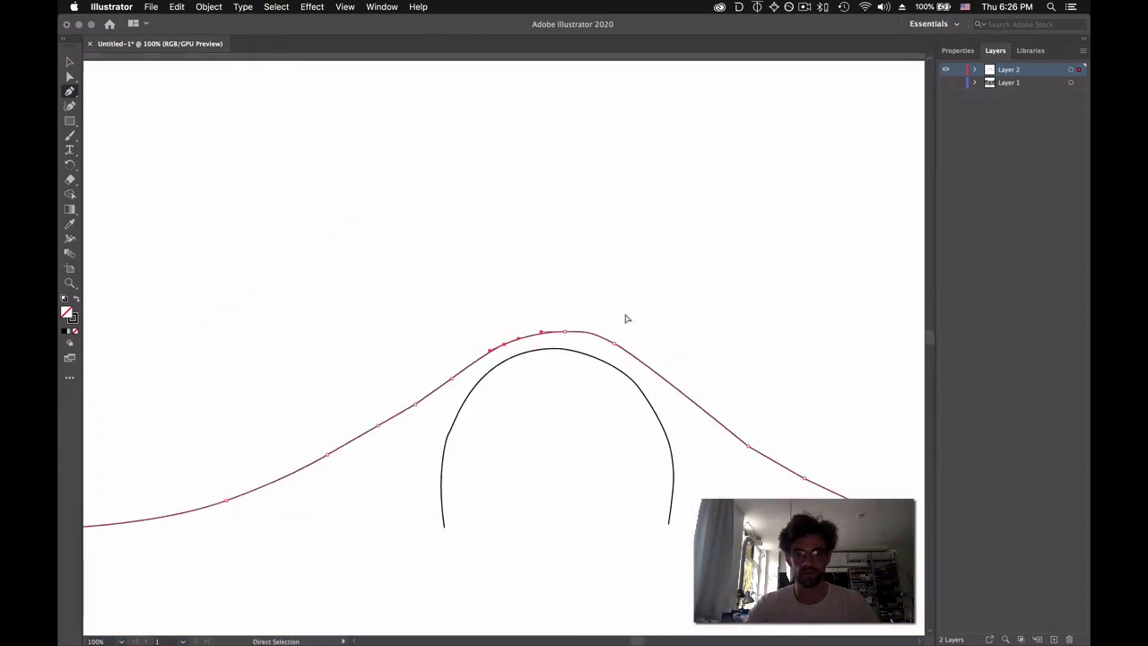
key("super+minus")
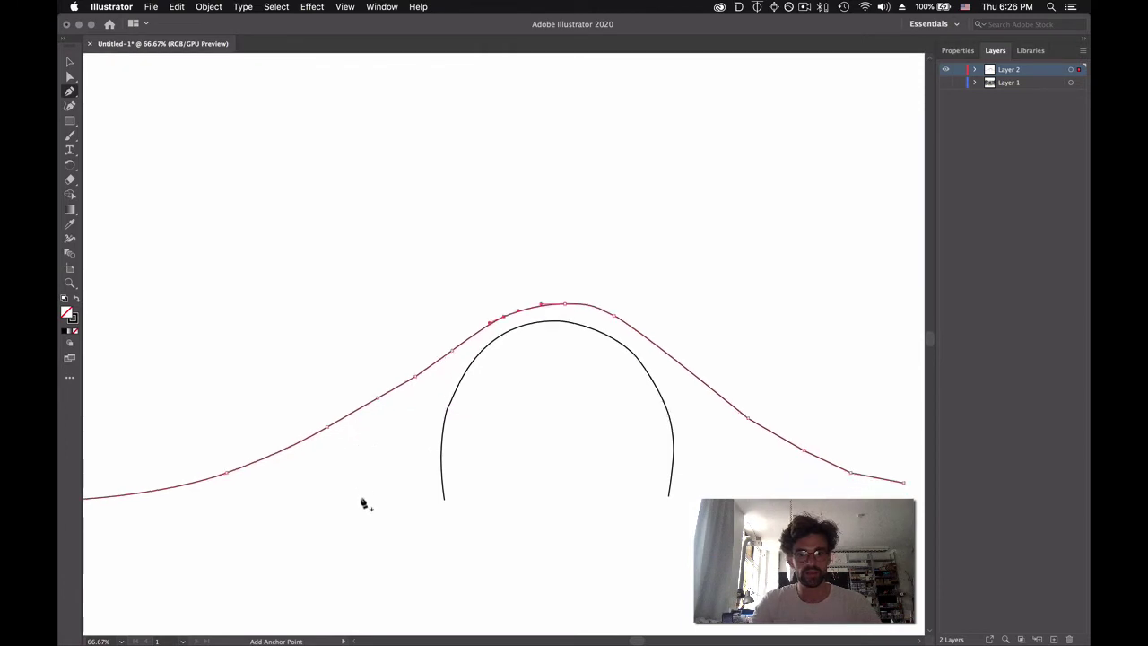
left_click(361, 498)
key("v")
left_click(344, 534)
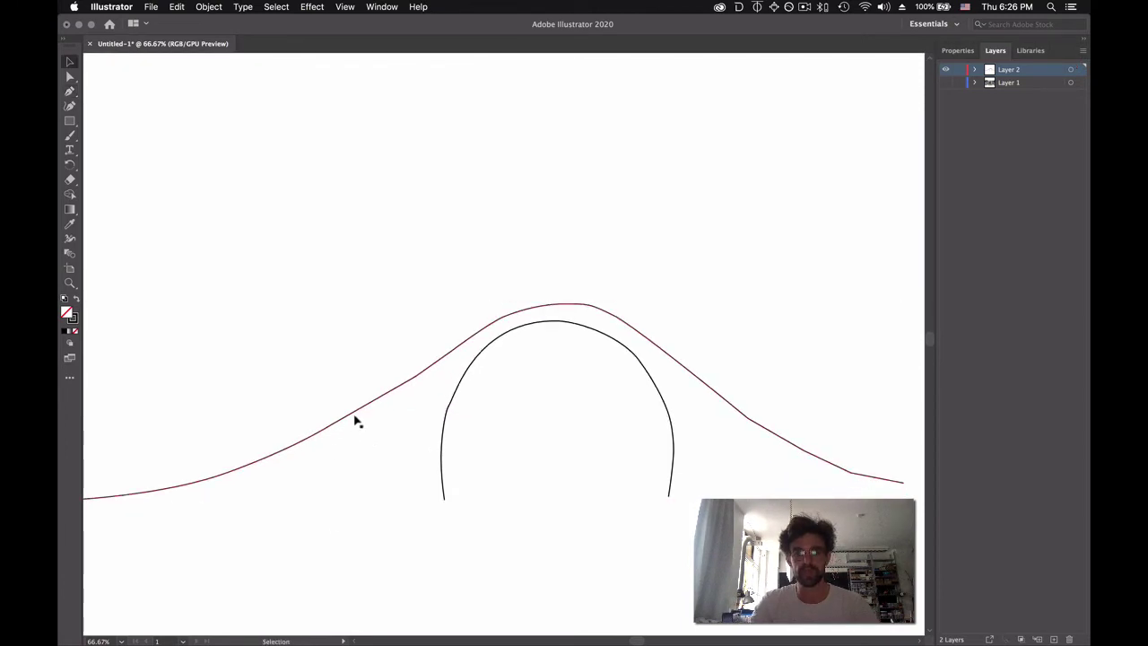
scroll(356, 418, "left", 4)
scroll(601, 455, "right", 3)
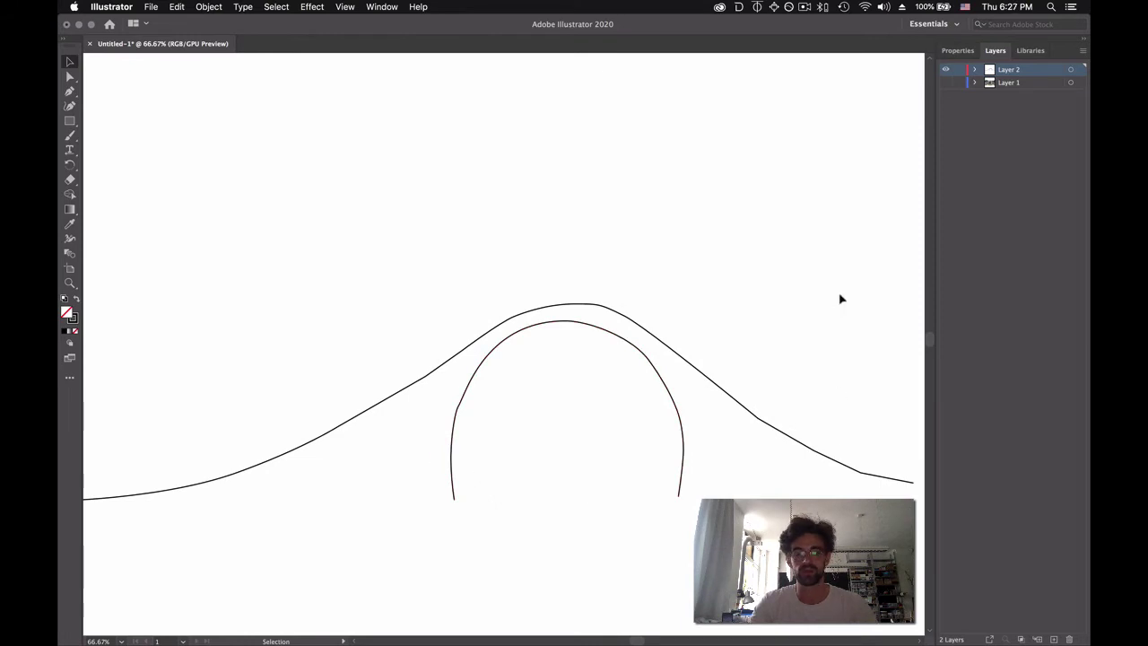
left_click(945, 83)
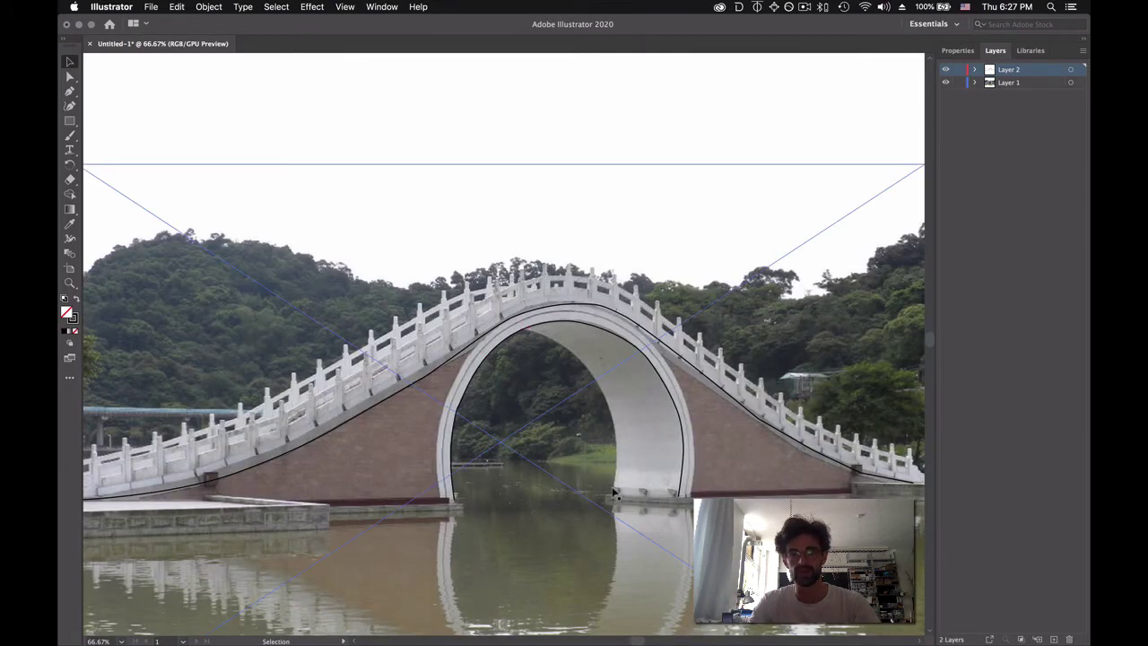
key("super+shift+a")
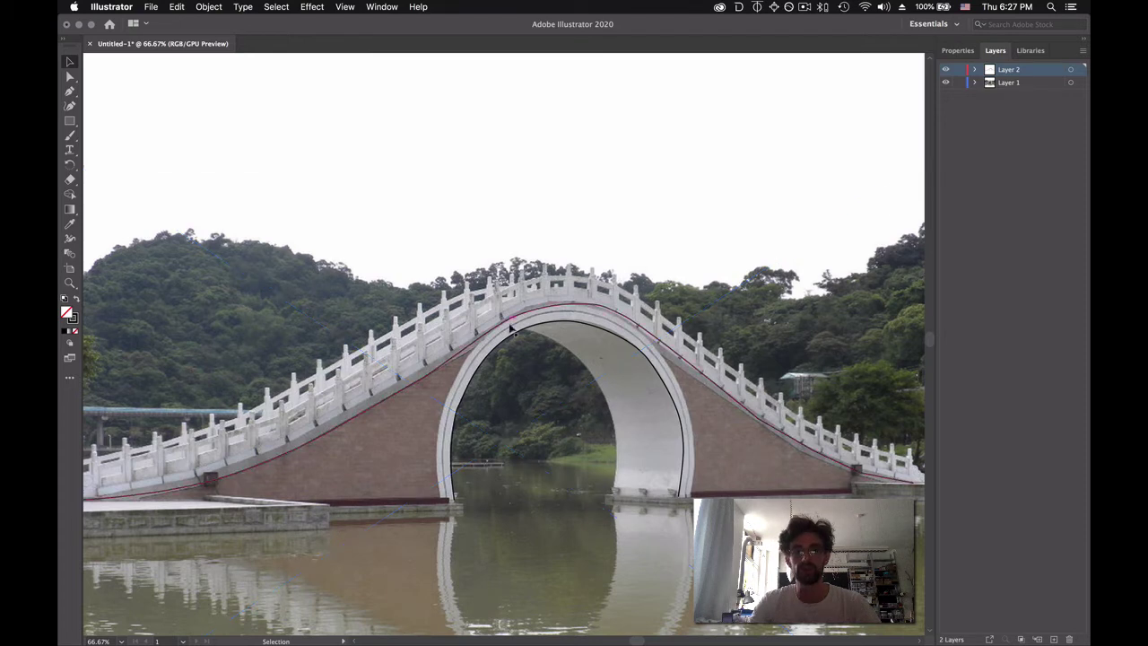
left_click(660, 451)
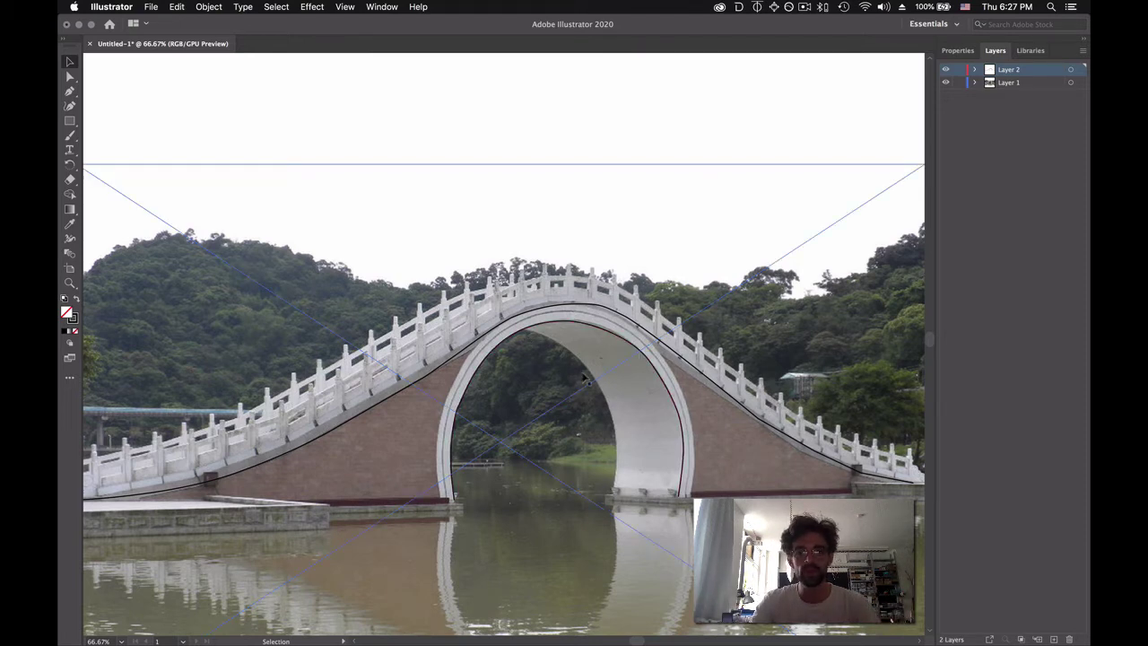
key("super+shift+a")
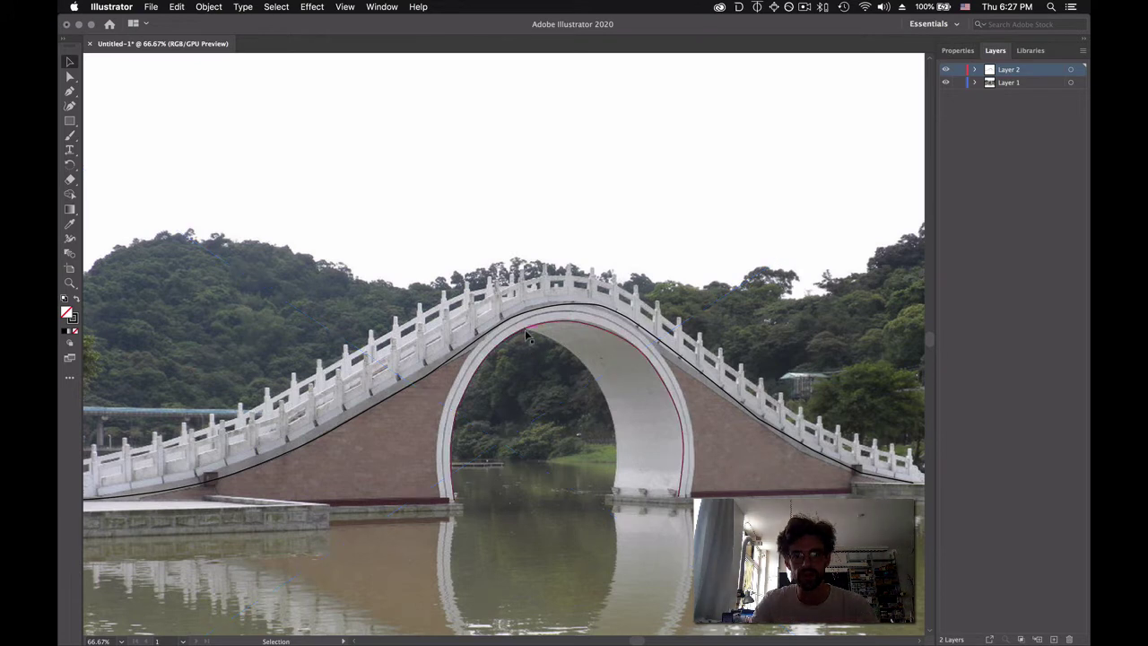
left_click(574, 368)
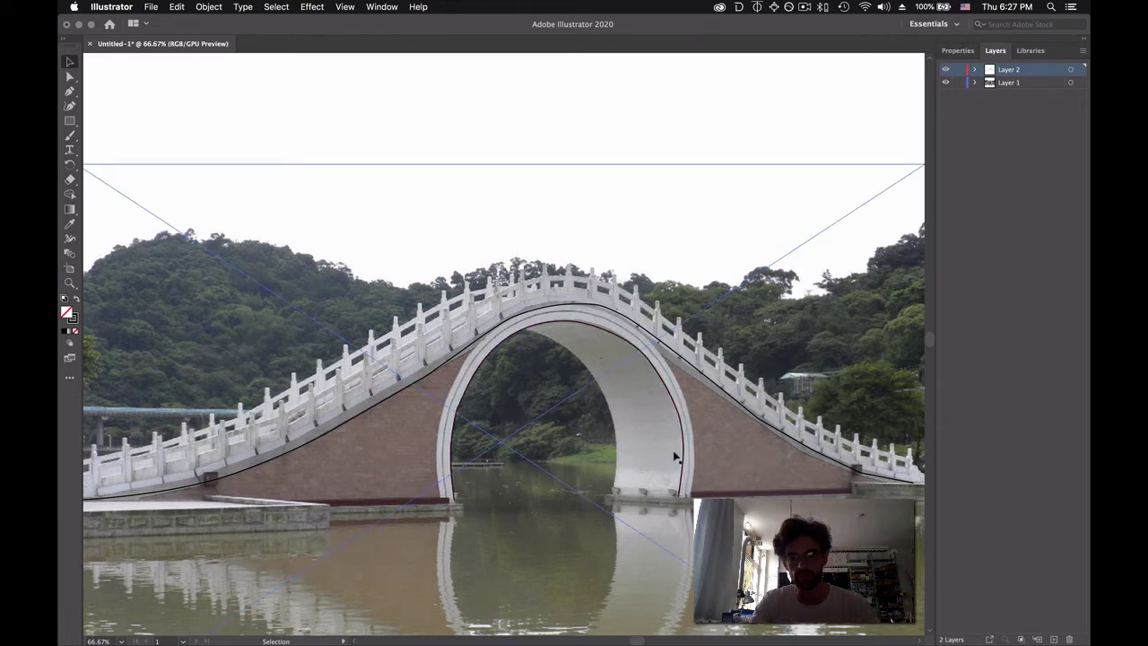
key("super+shift+a")
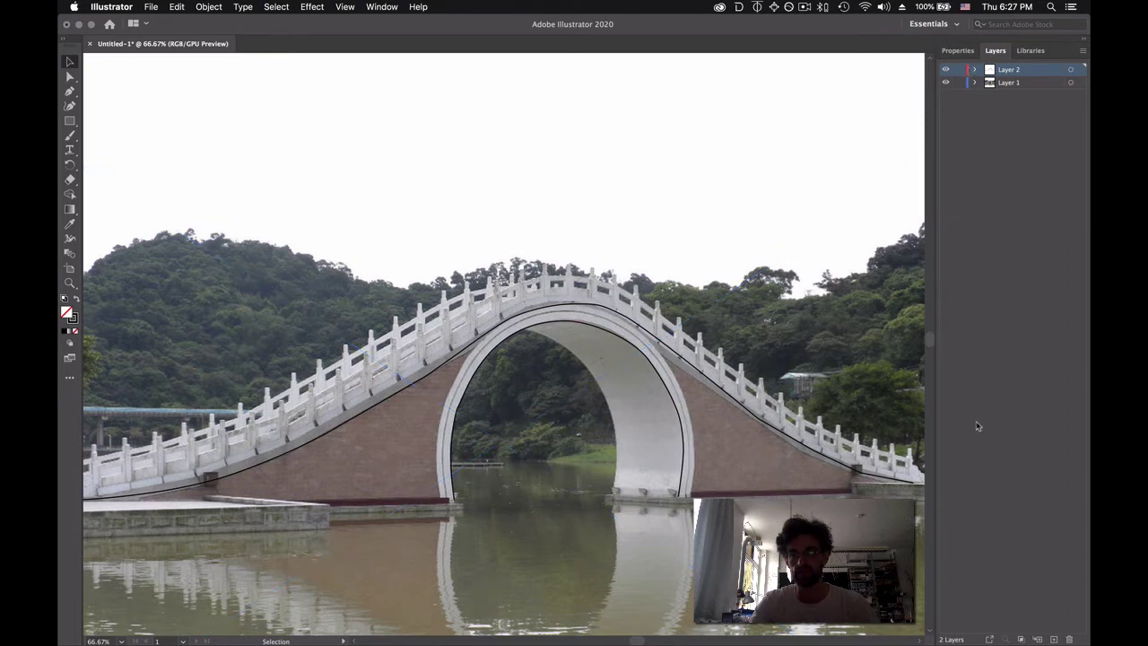
Add a new layer for the inner arch shape and zoom in on the arch with the Pen tool
left_click(1053, 640)
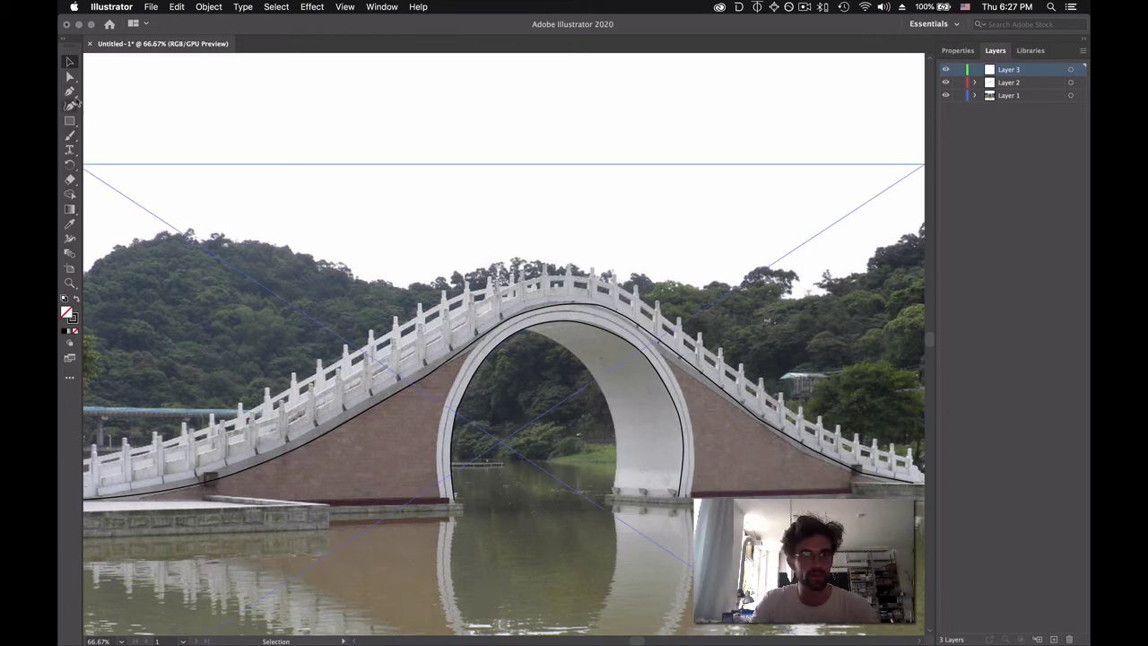
left_click(70, 90)
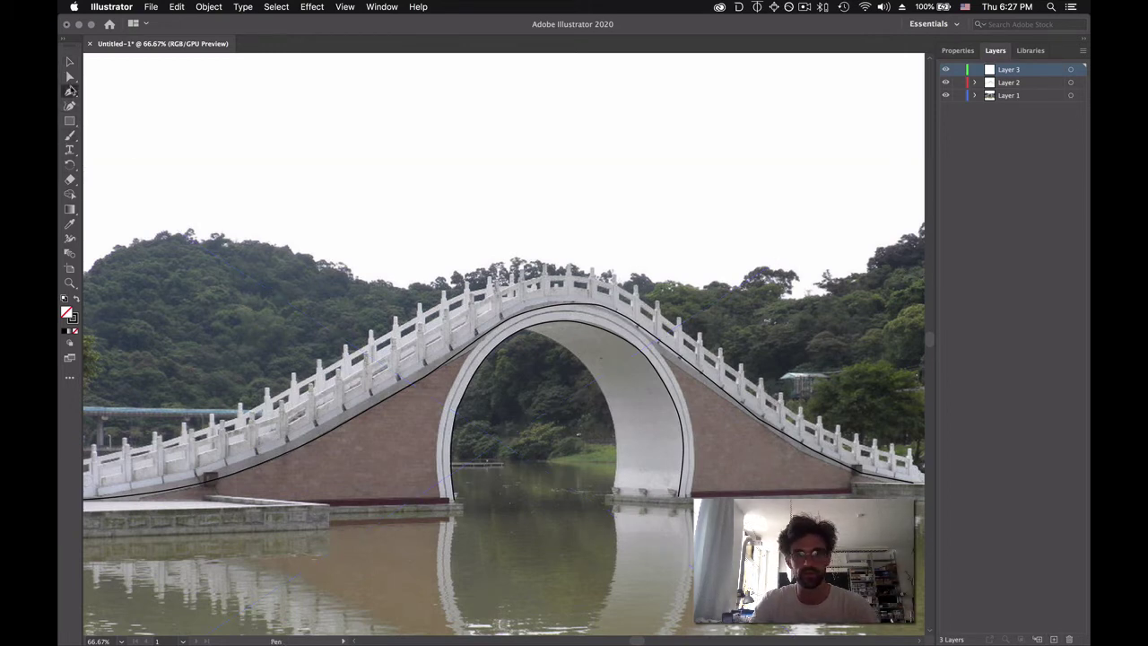
key("super+equal")
key("super+equal")
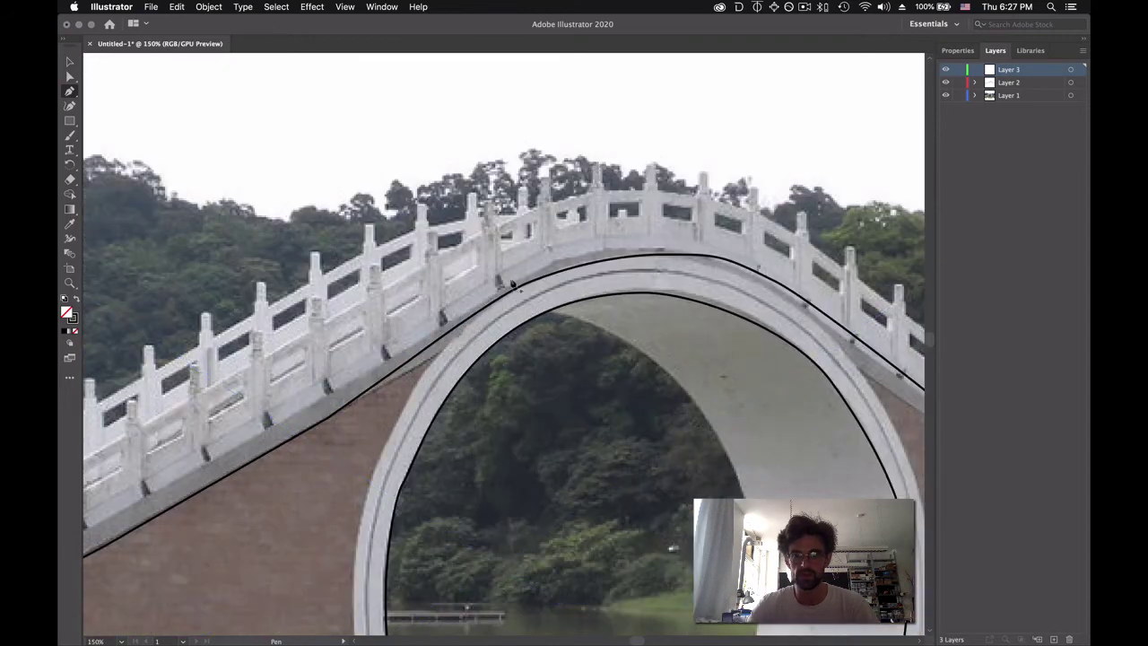
scroll(662, 336, "down", 5)
scroll(662, 335, "right", 3)
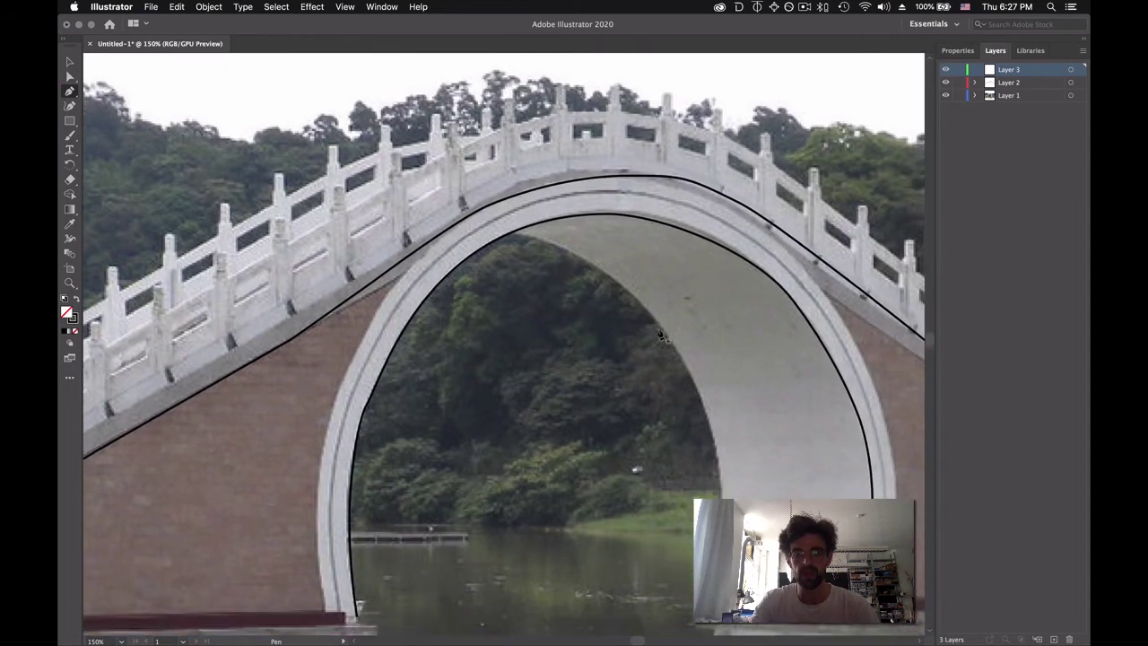
scroll(662, 335, "right", 3)
scroll(662, 336, "down", 1)
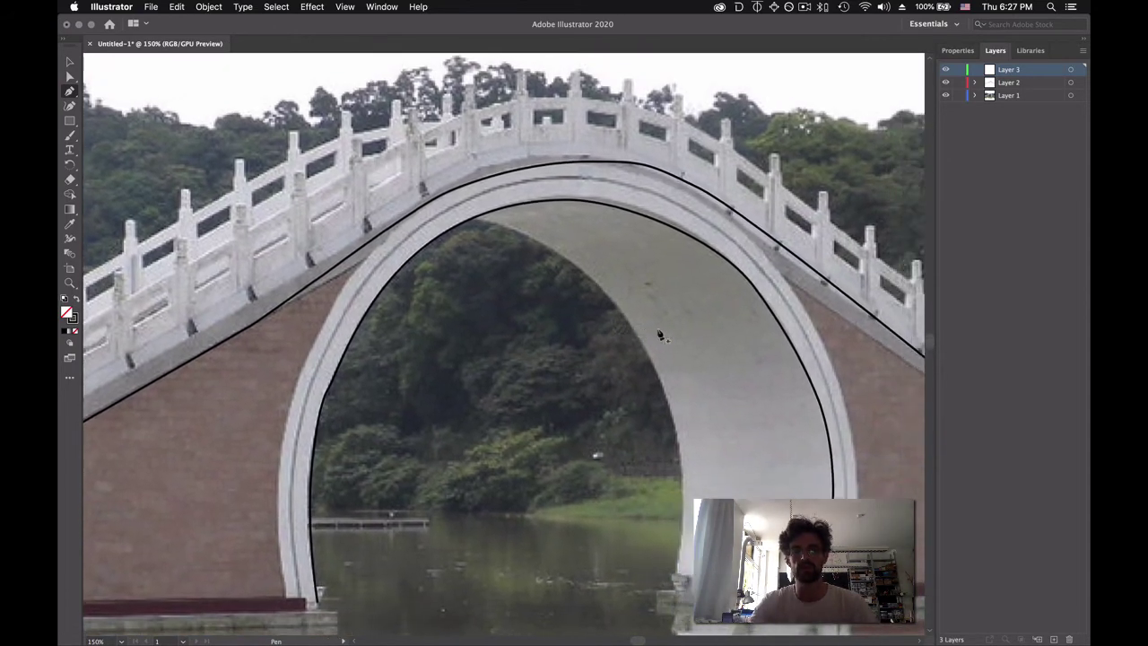
Trace eight anchor points down the arch's left inner edge to the waterline and back up the right side
left_click(478, 221)
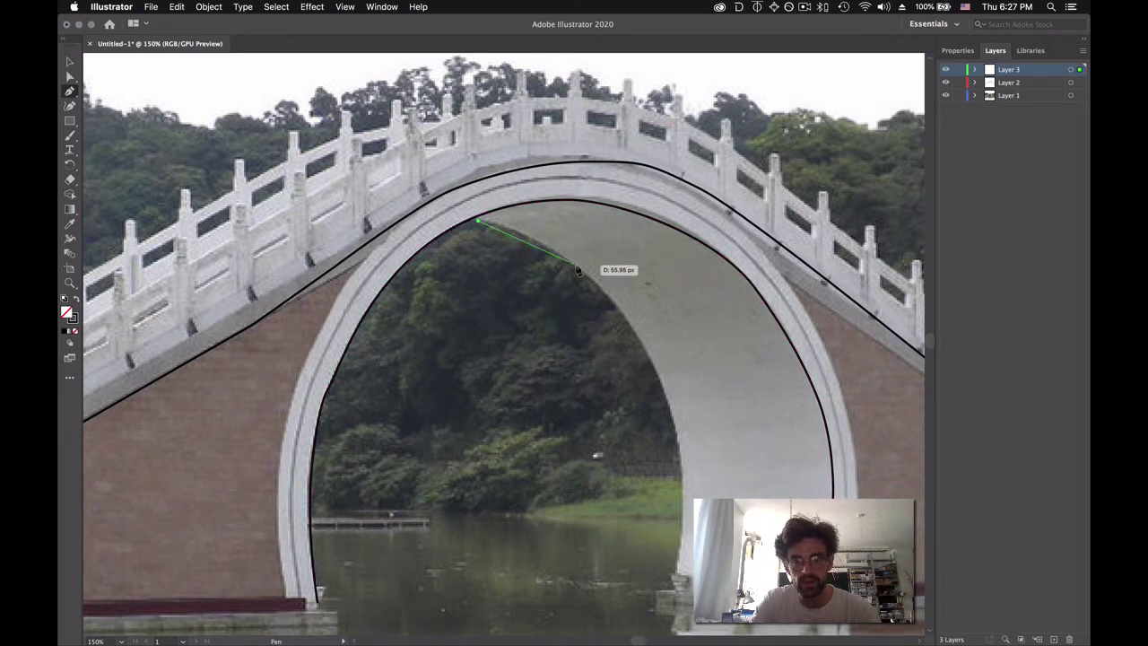
left_click(579, 268)
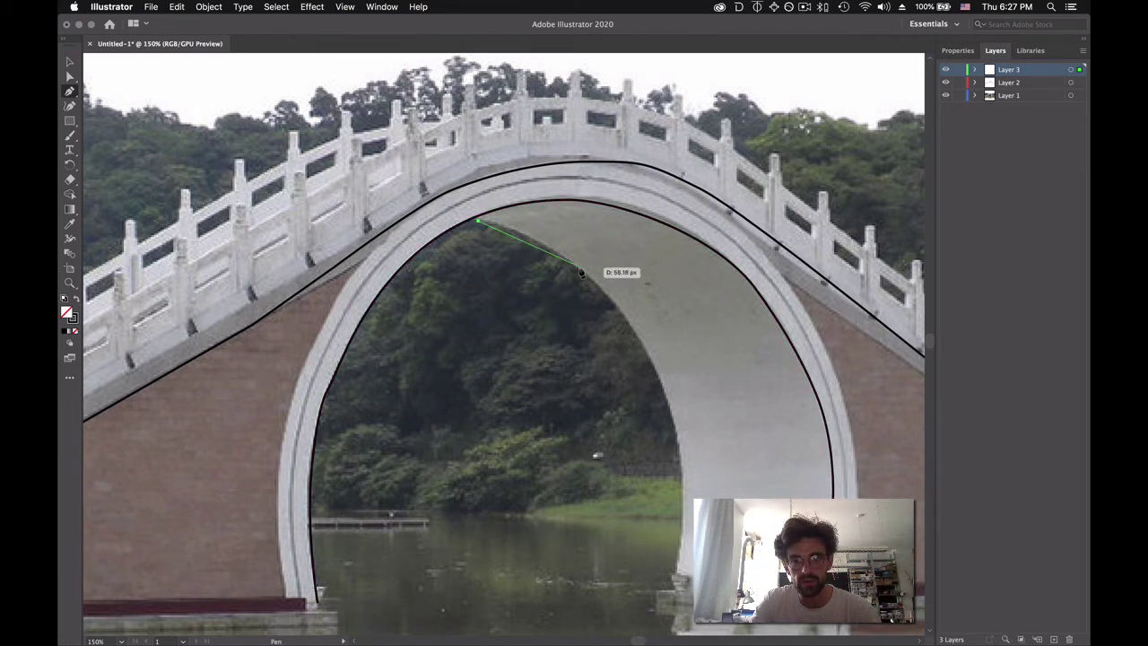
left_click(680, 458)
left_click(677, 571)
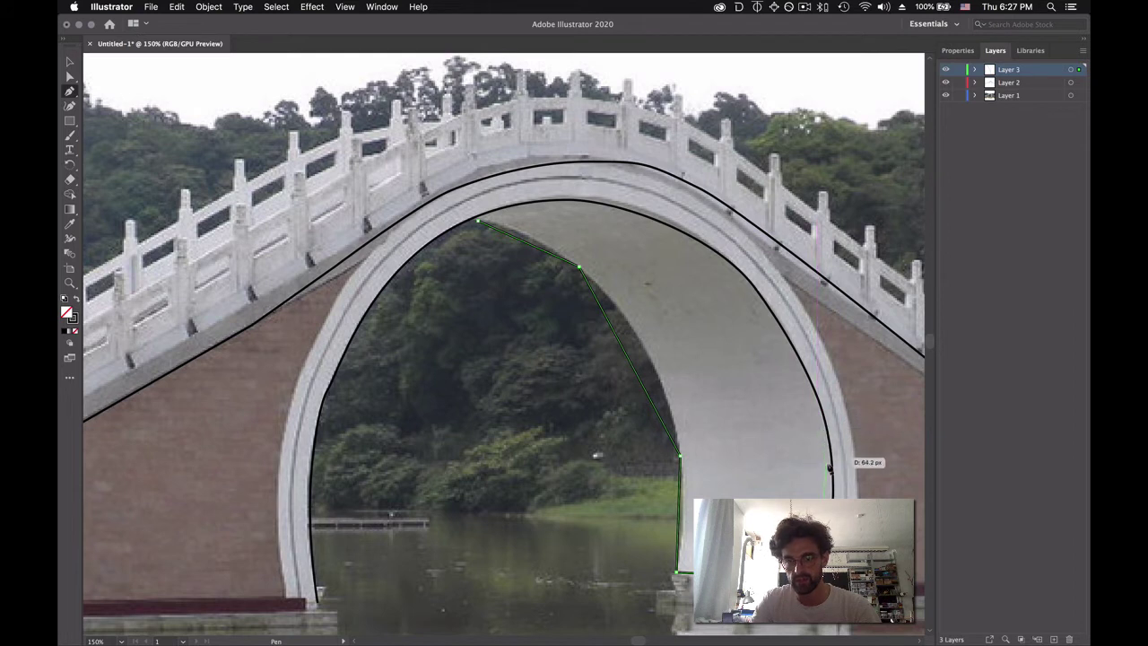
left_click(827, 486)
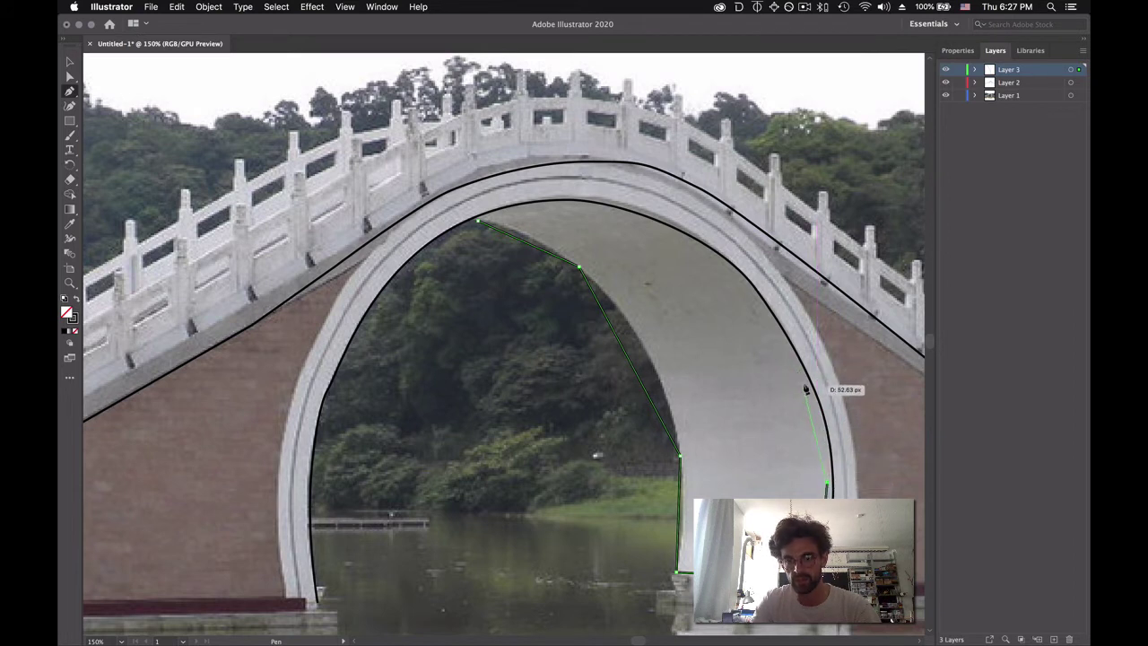
left_click(805, 384)
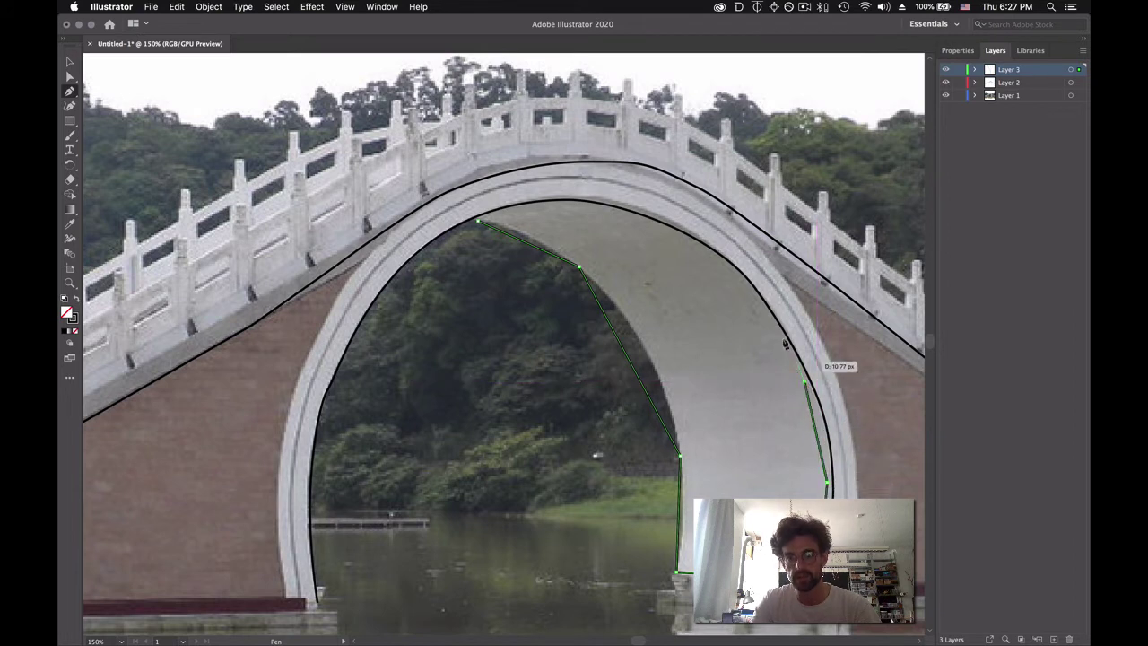
left_click(747, 284)
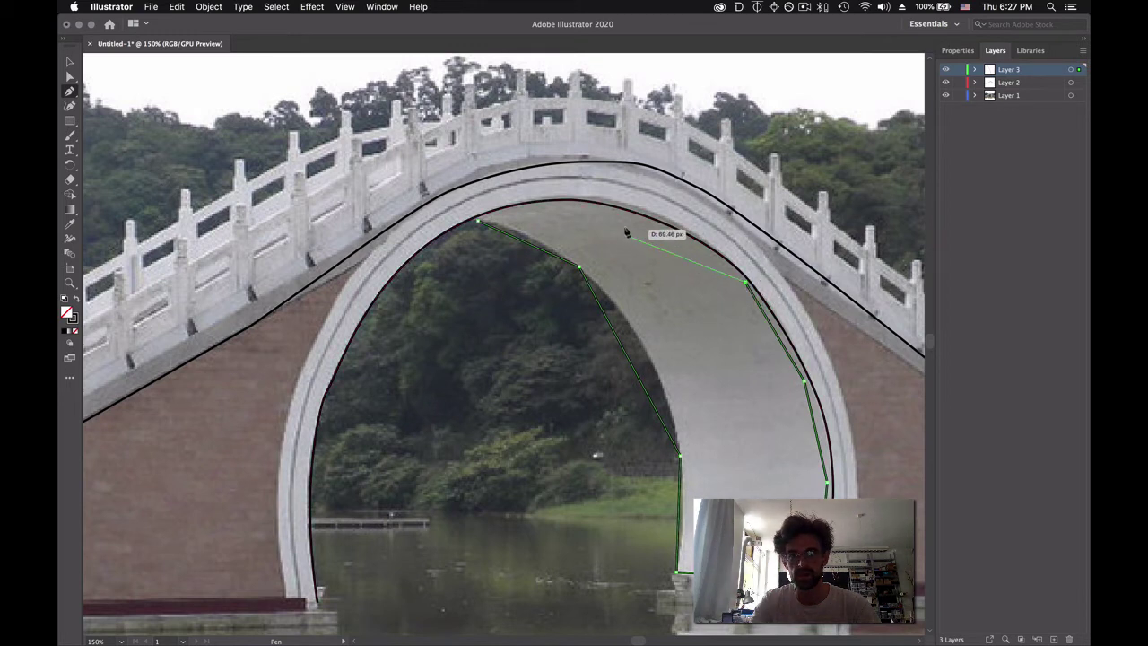
left_click(636, 214)
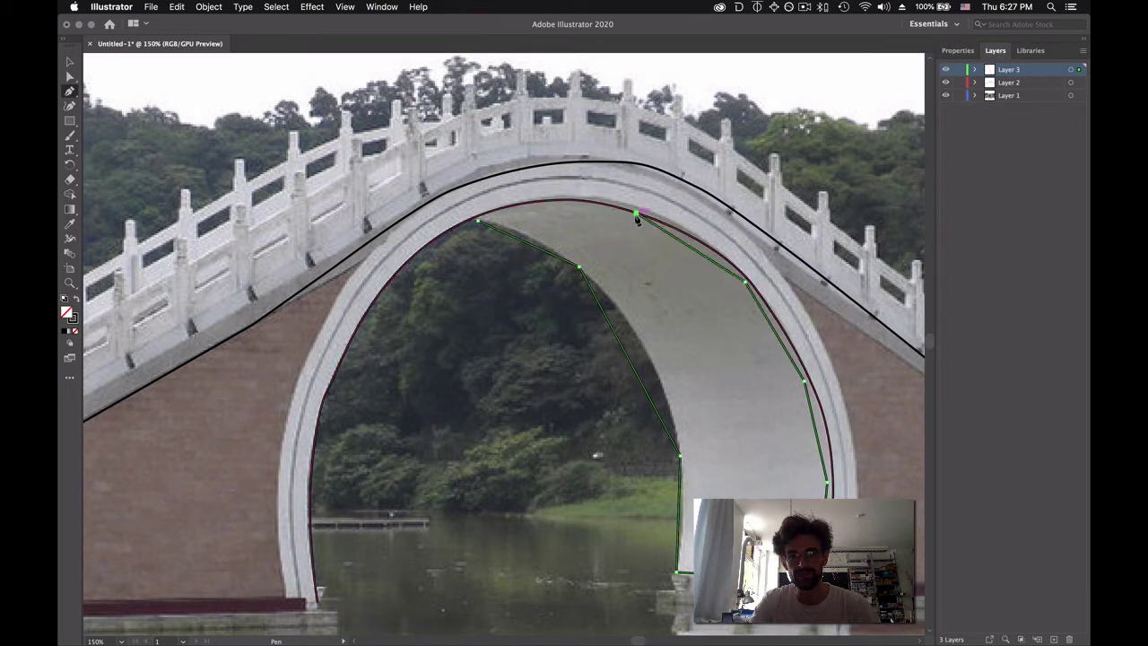
Close the inner arch outline at its start point and set its fill to None
mouse_move(477, 220)
left_mouse_down()
mouse_move(558, 206)
mouse_move(478, 222)
left_mouse_up()
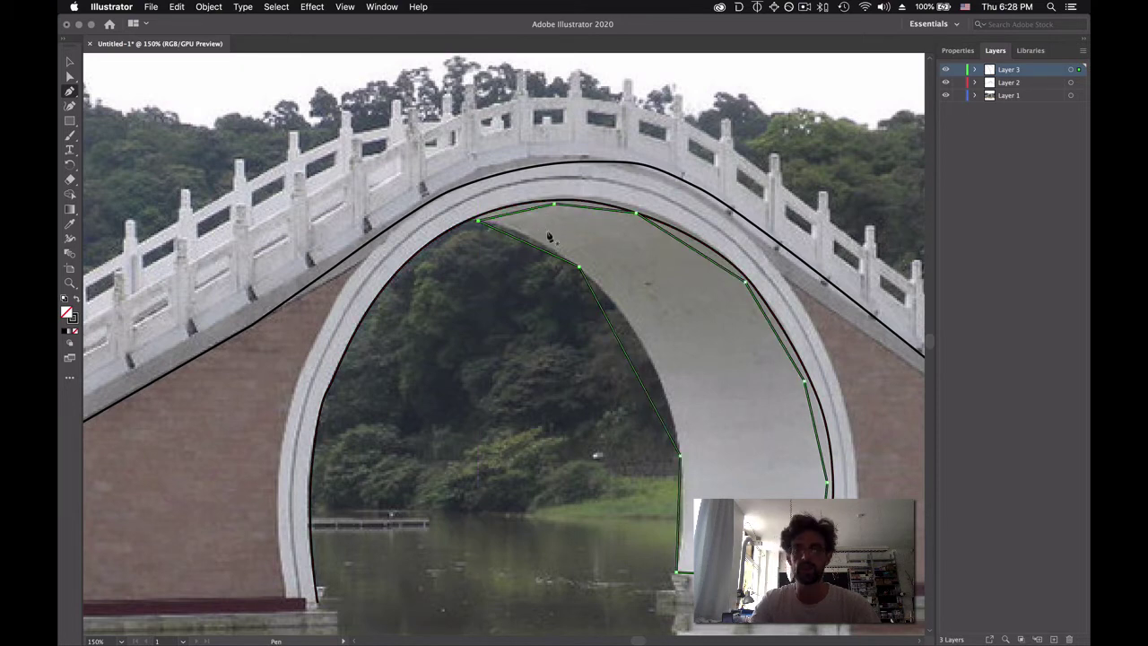
double_click(68, 315)
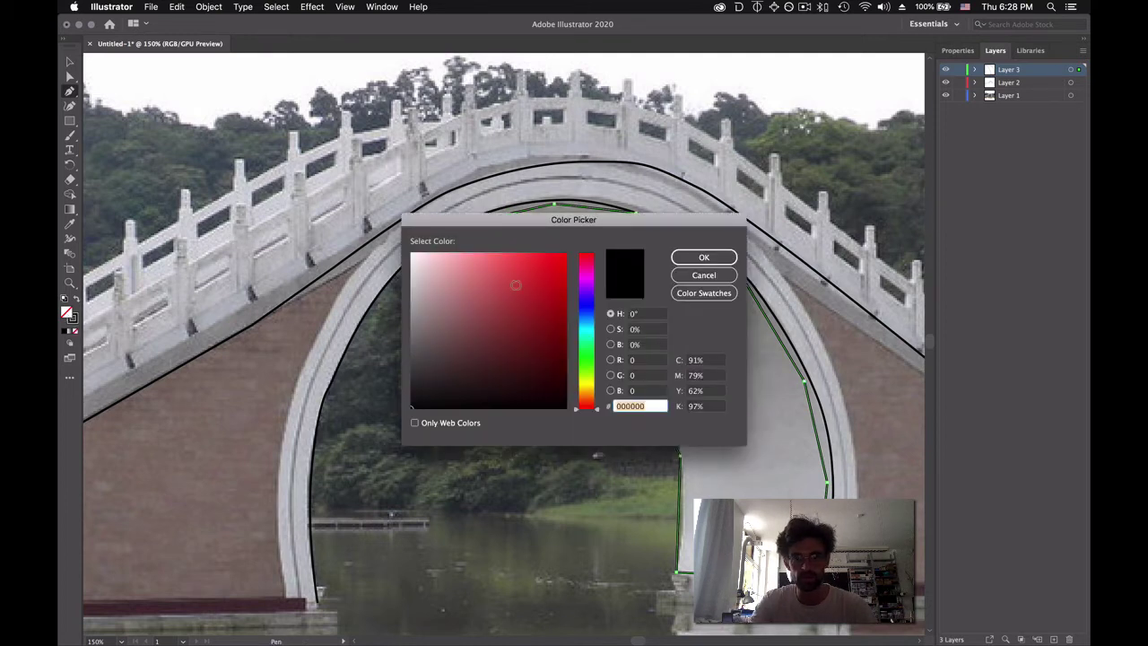
left_click_drag(588, 306, 589, 270)
left_click_drag(567, 223, 424, 298)
left_click(562, 333)
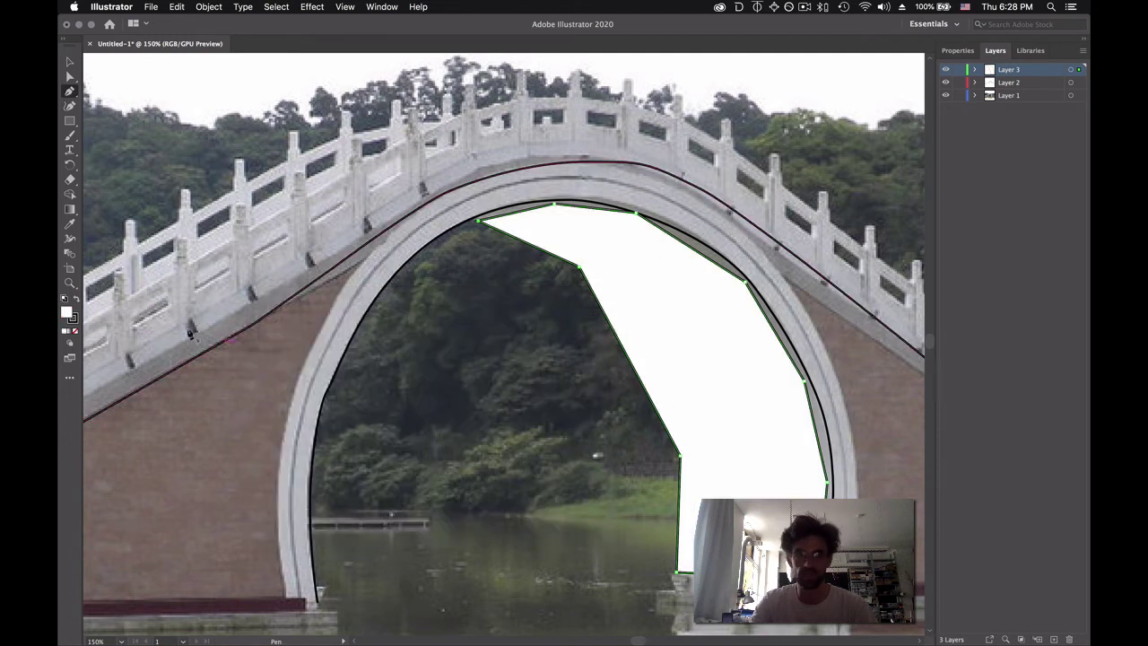
left_click(76, 332)
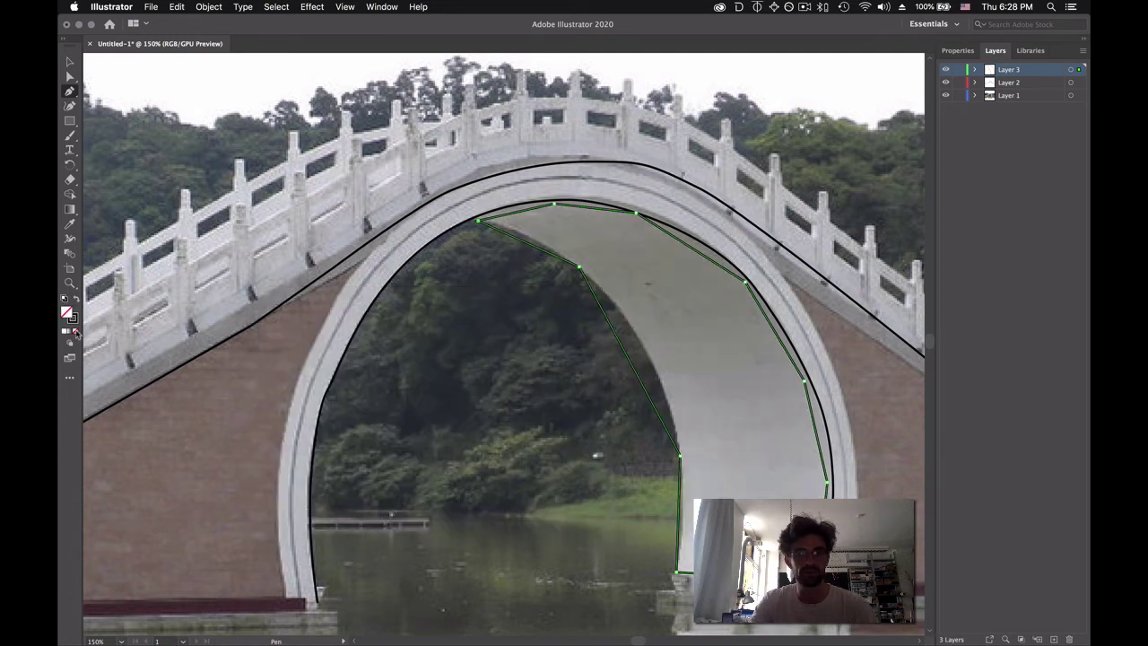
Add an anchor on the shape's left edge, nudge it to follow the arch, and adjust the top-left anchor
left_click(631, 365)
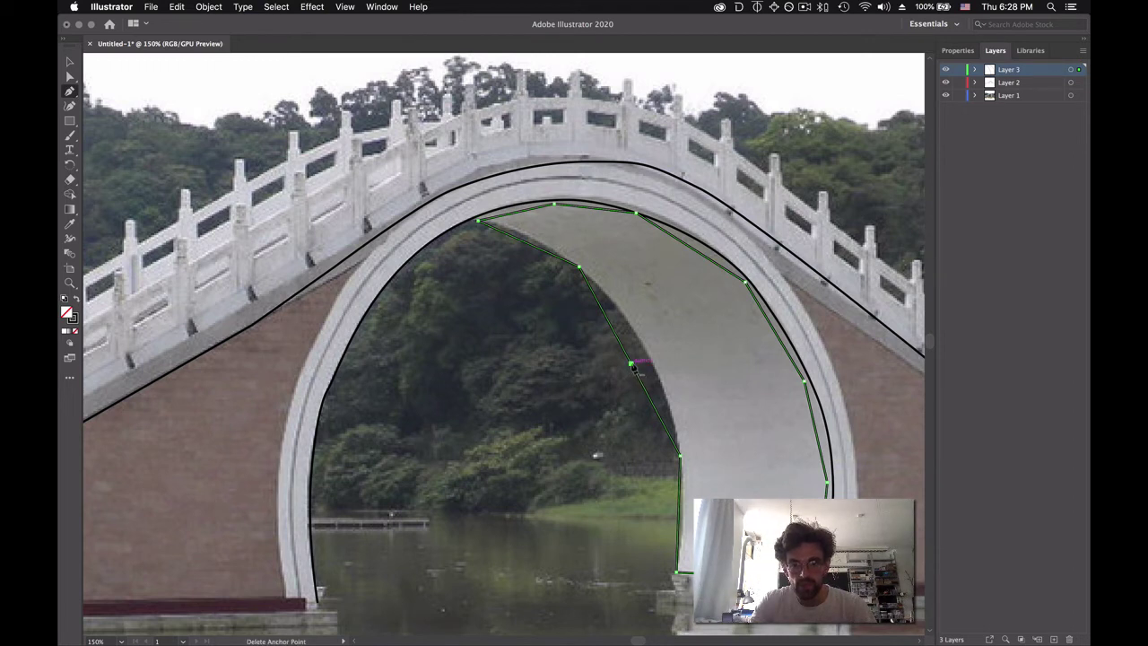
key("a")
left_click_drag(631, 366, 646, 355)
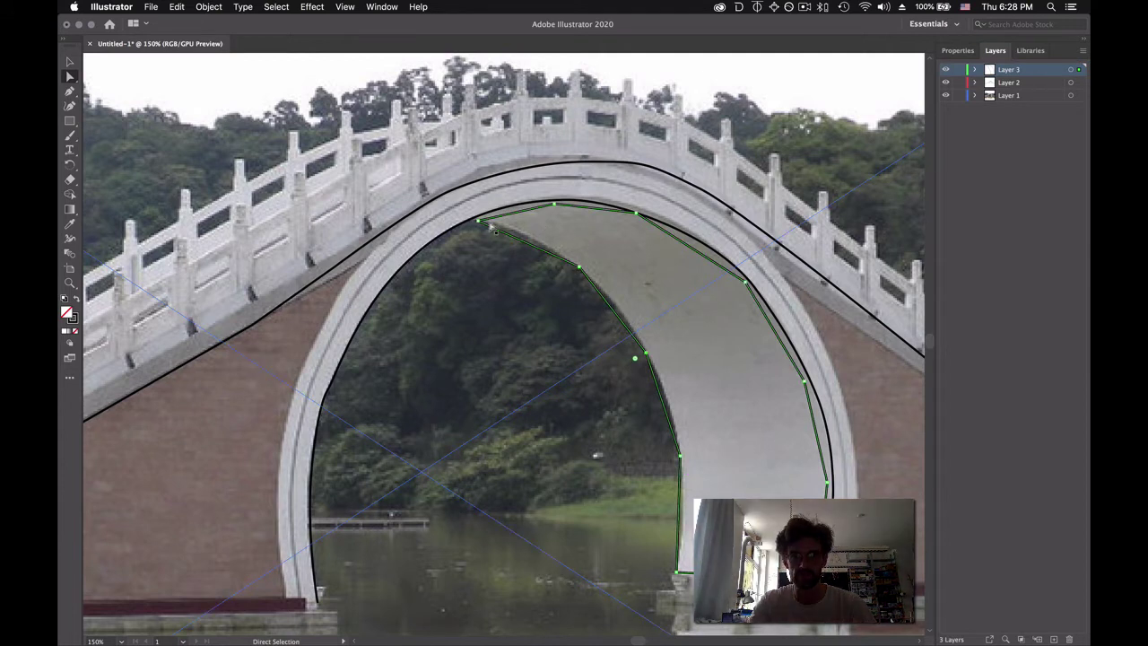
left_click_drag(555, 206, 563, 208)
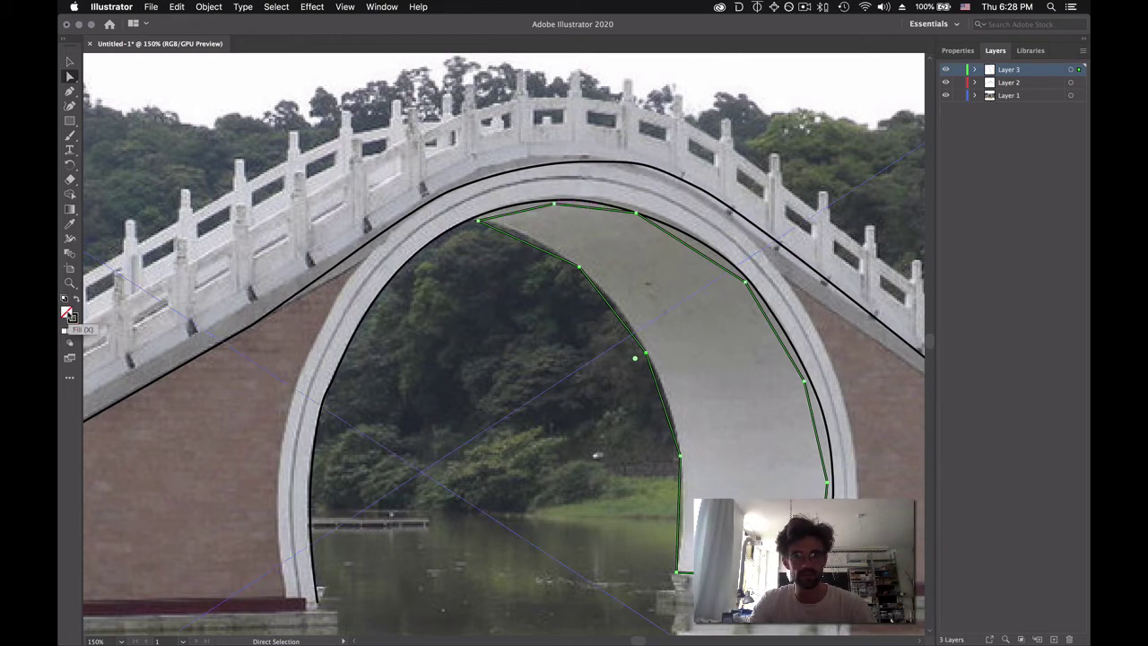
Fill the inner arch shape with golden yellow #EAC45C
double_click(70, 315)
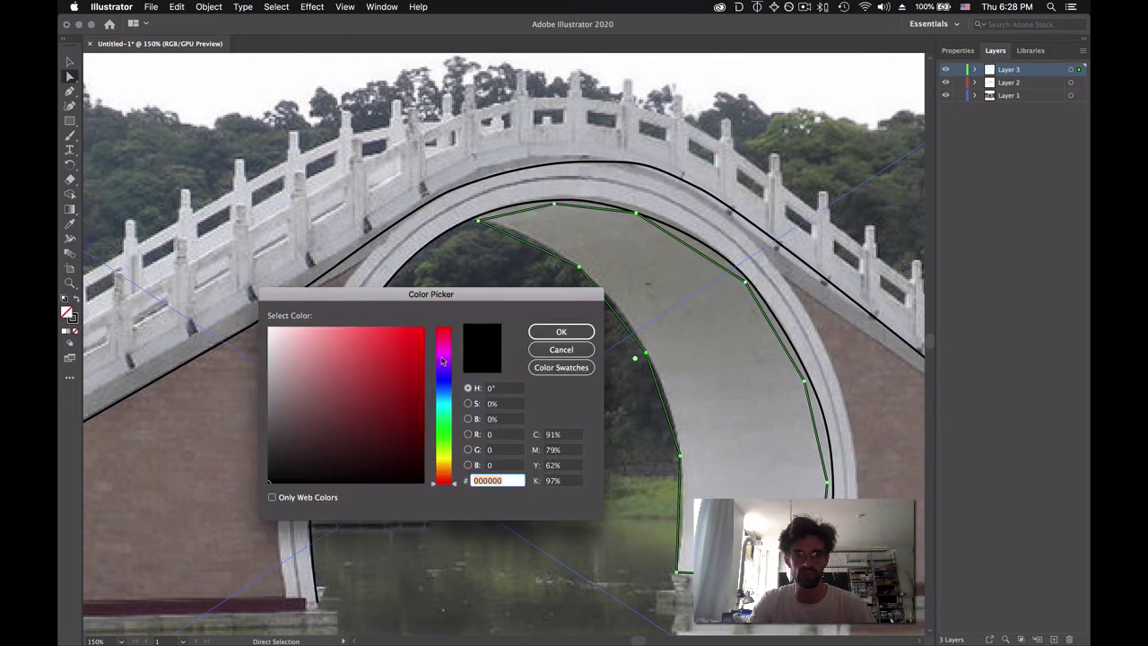
left_click(440, 457)
left_click(354, 341)
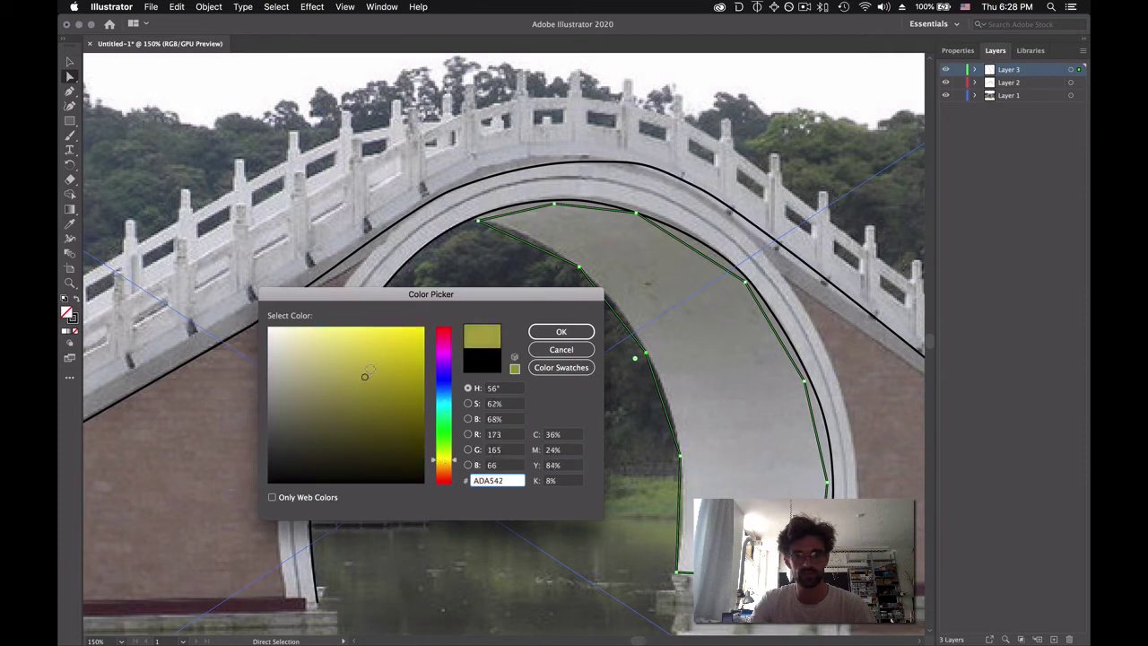
left_click_drag(445, 461, 444, 465)
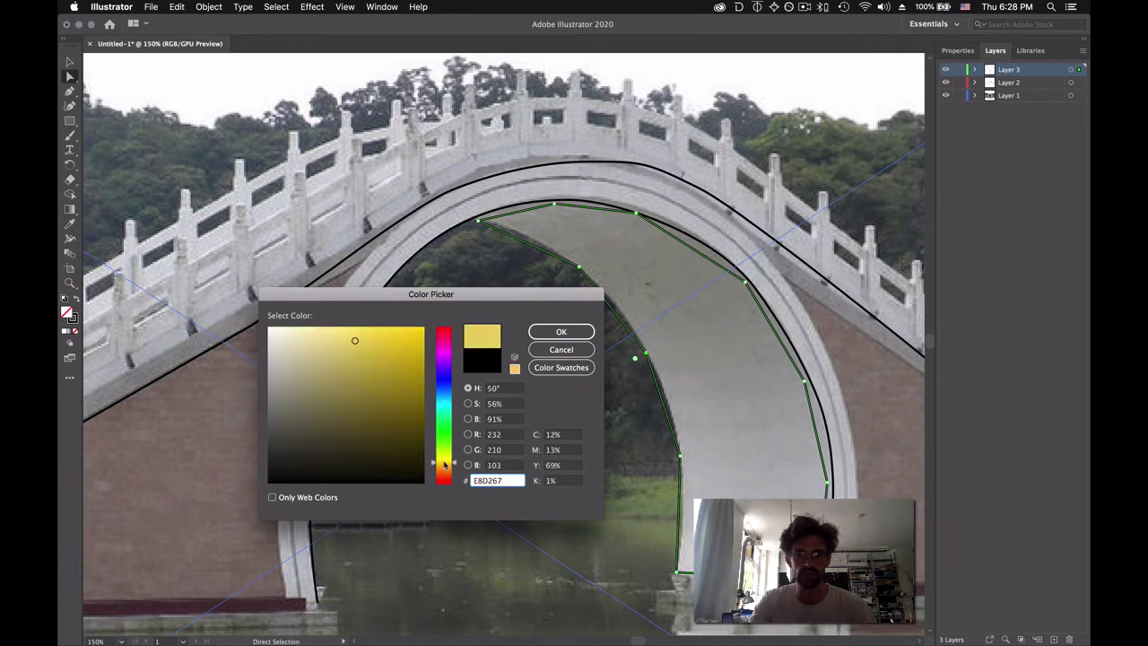
left_click(358, 381)
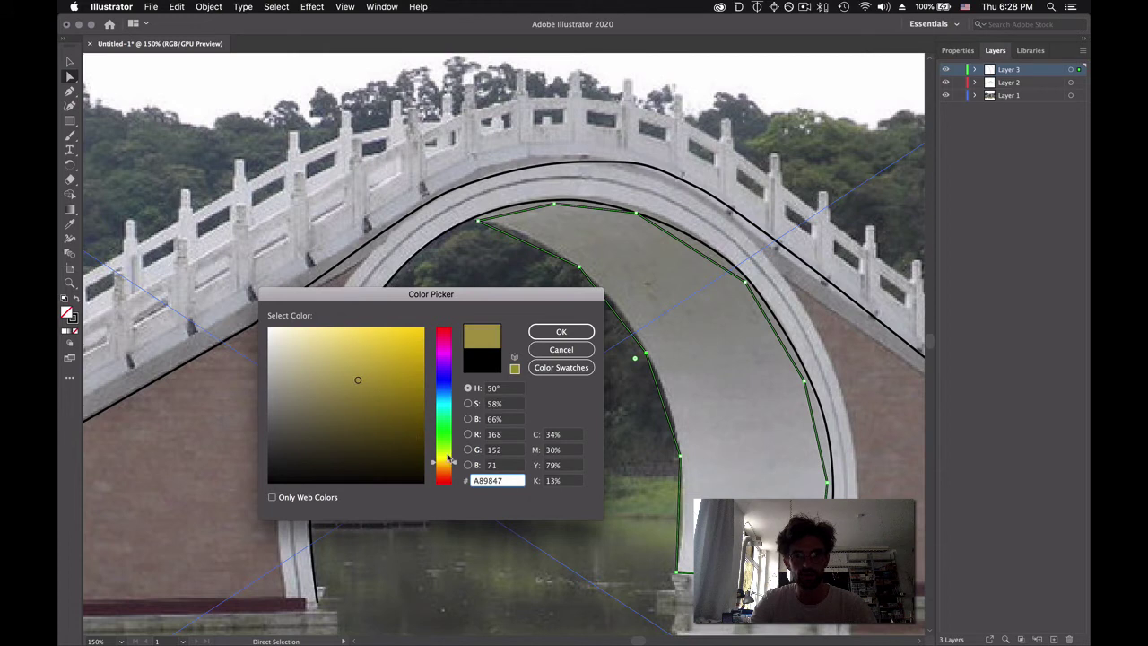
left_click(451, 466)
left_click(366, 339)
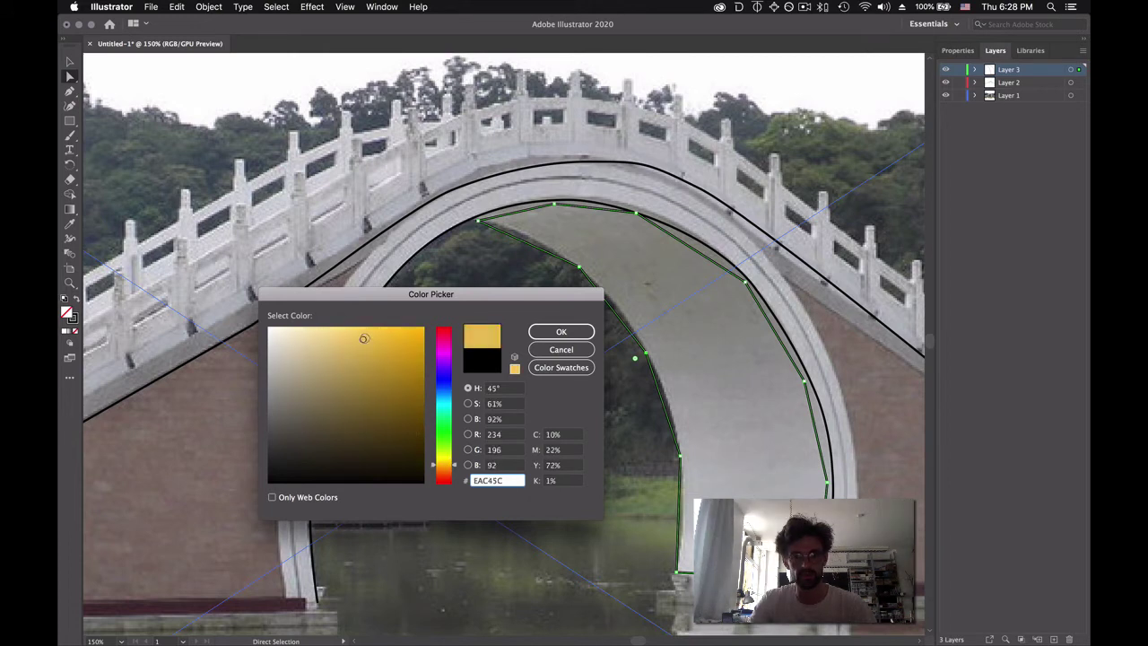
left_click(579, 331)
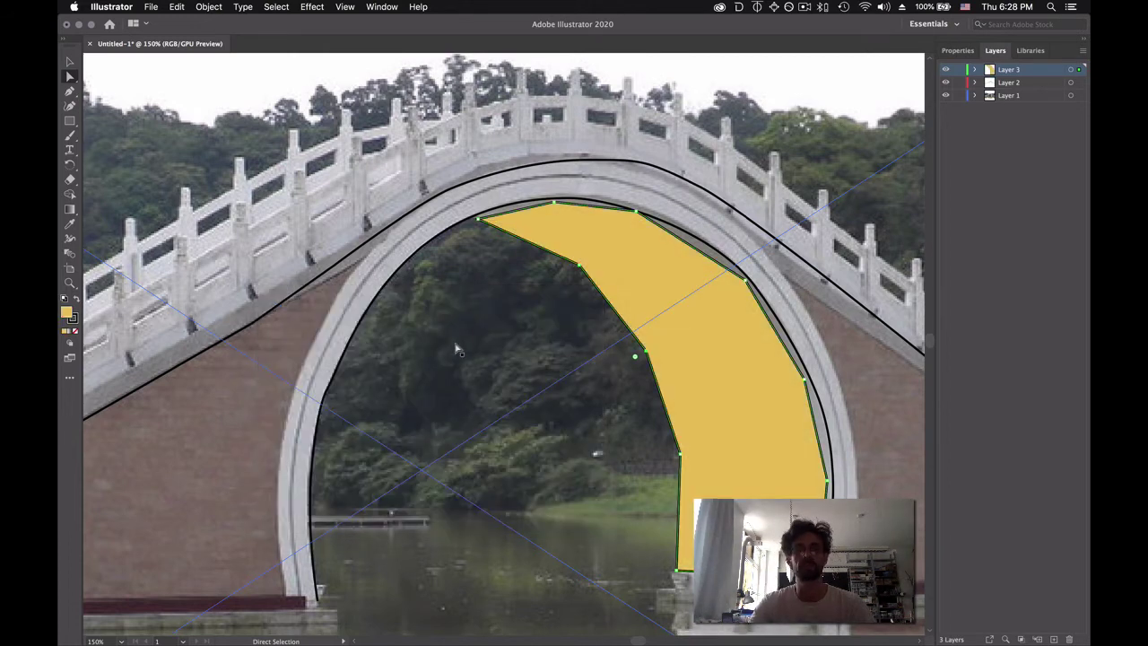
key("super+minus")
key("super+minus")
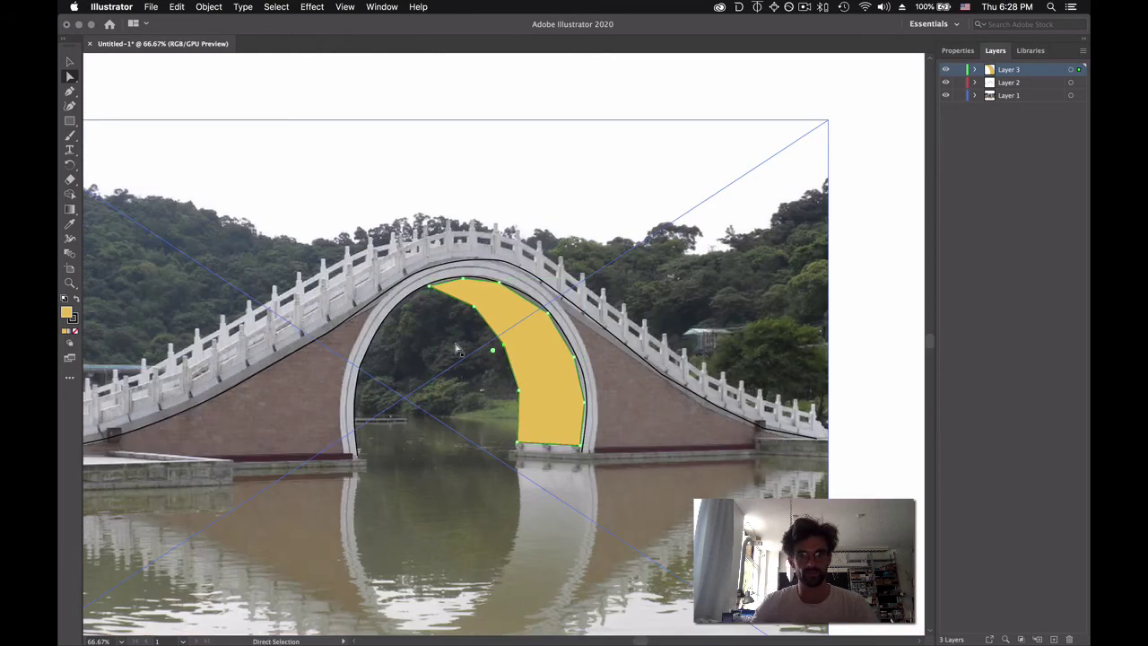
Save the document as jade_belt_bridge.ai, accepting the default Illustrator options
key("a")
scroll(341, 330, "left", 3)
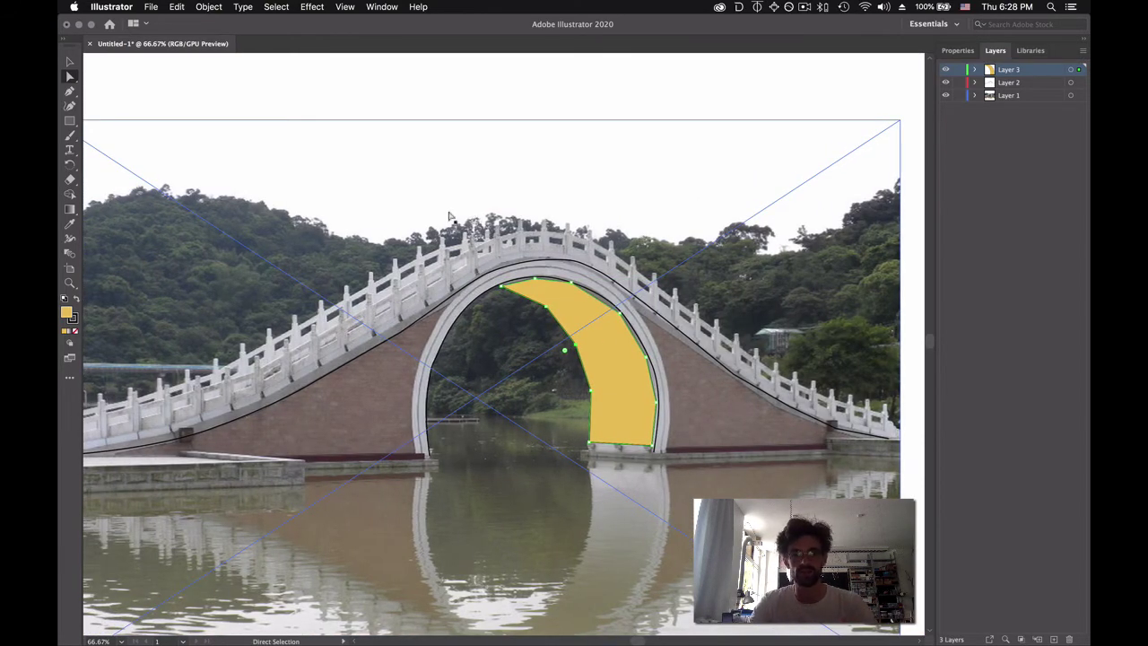
scroll(450, 217, "left", 1)
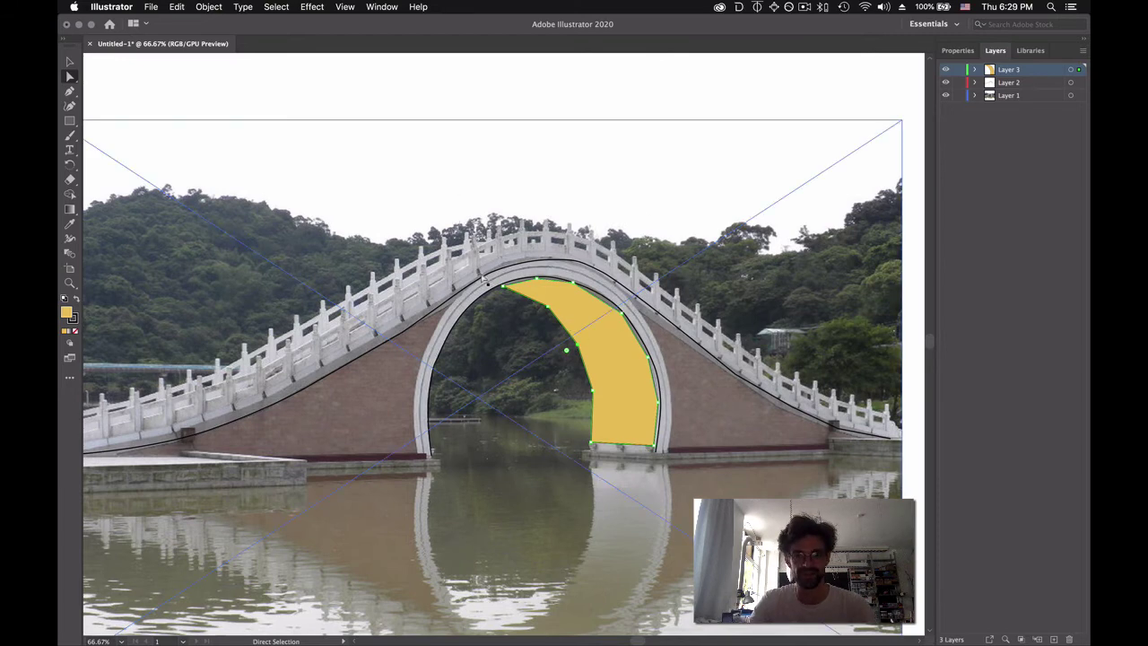
scroll(484, 281, "left", 2)
key("v")
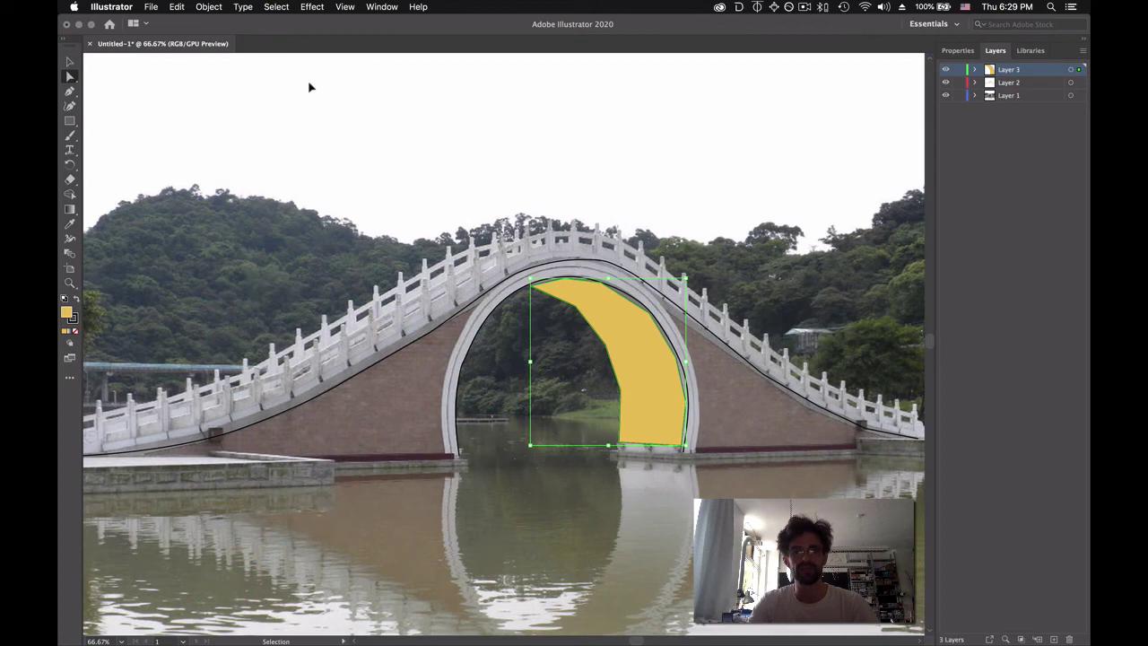
key("super+s")
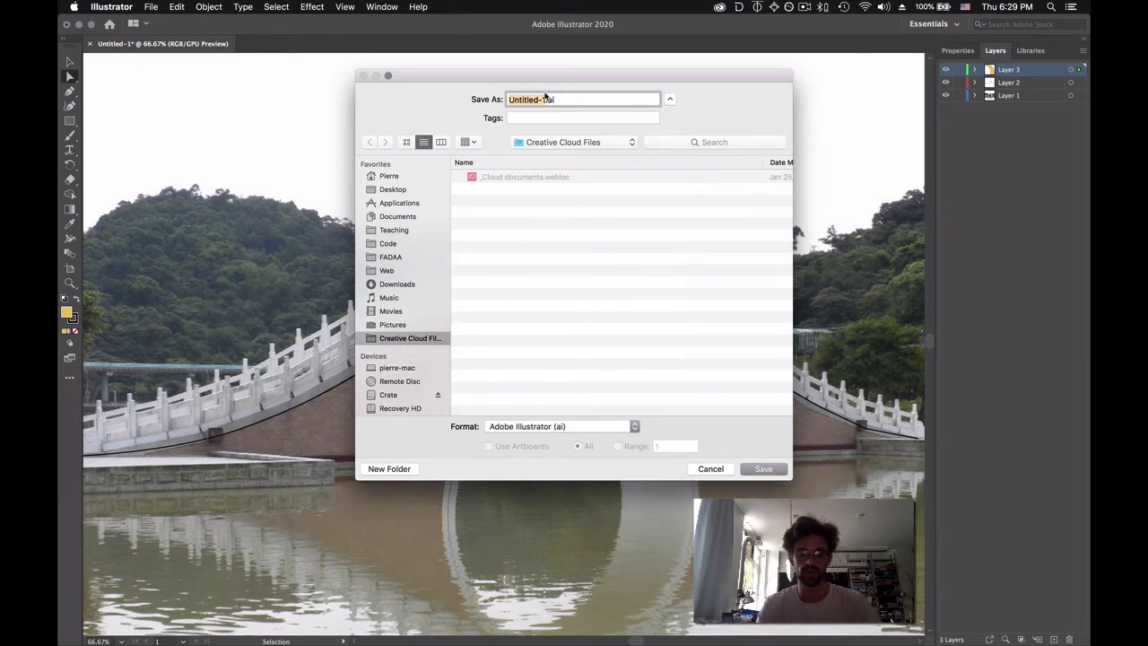
type("jade_belt")
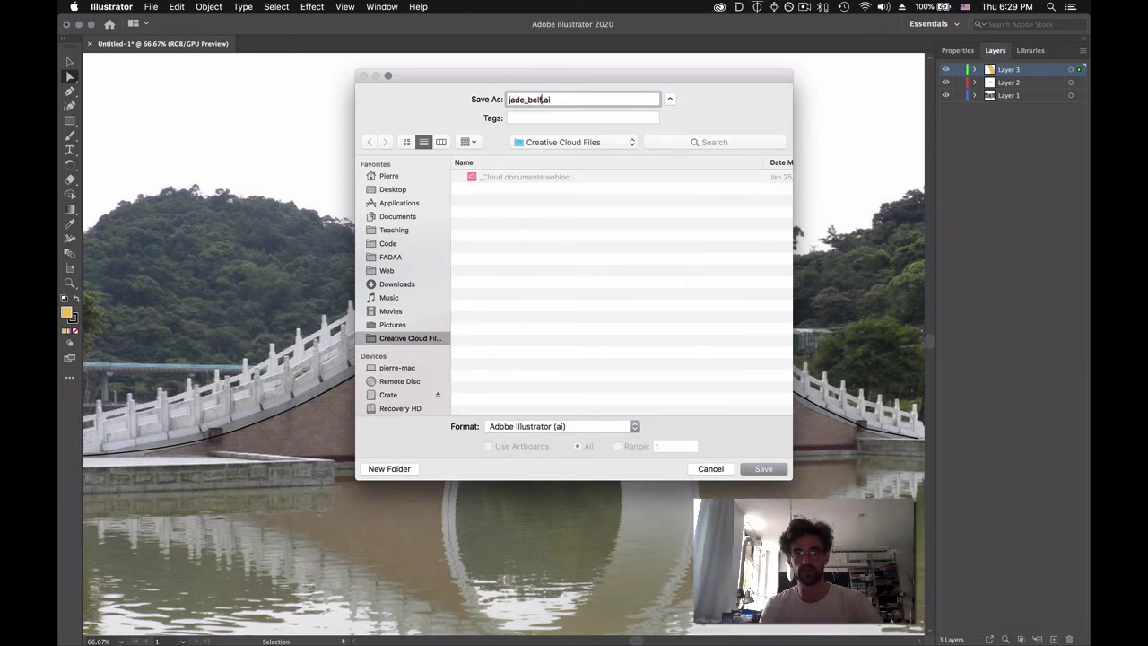
type("_bridg")
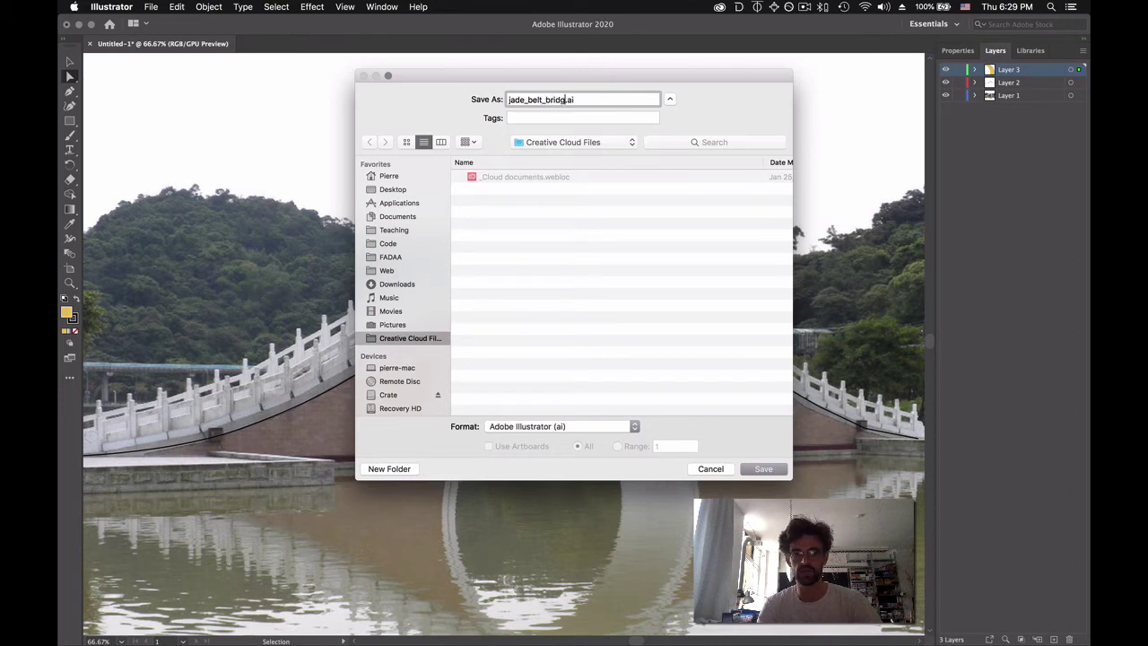
type("e")
key("Return")
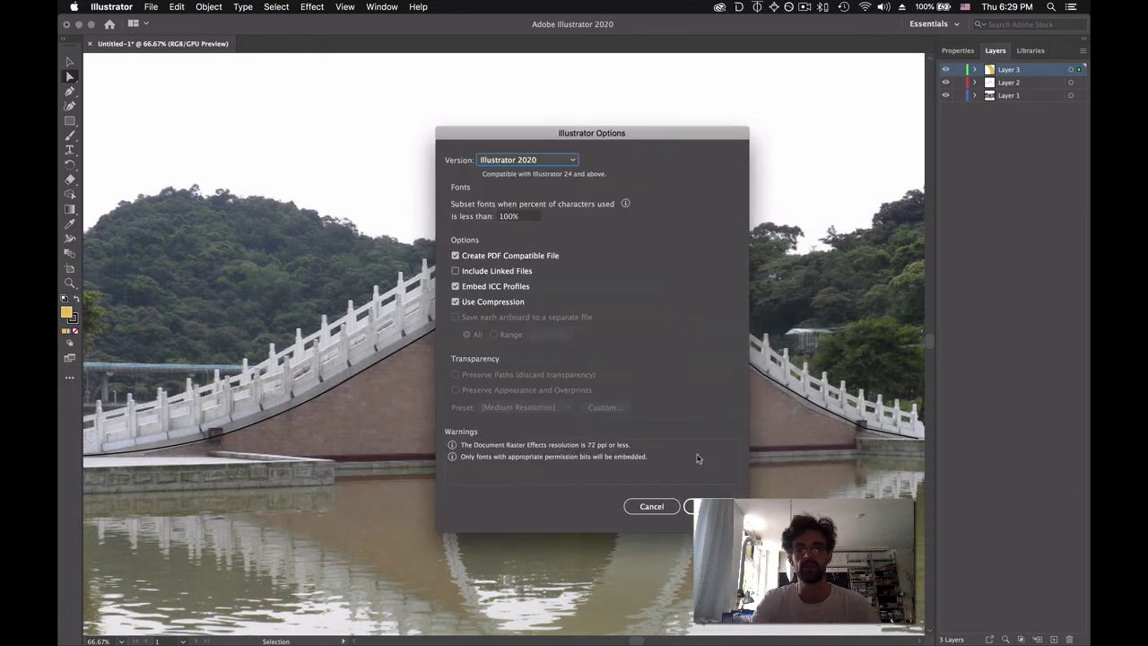
key("Return")
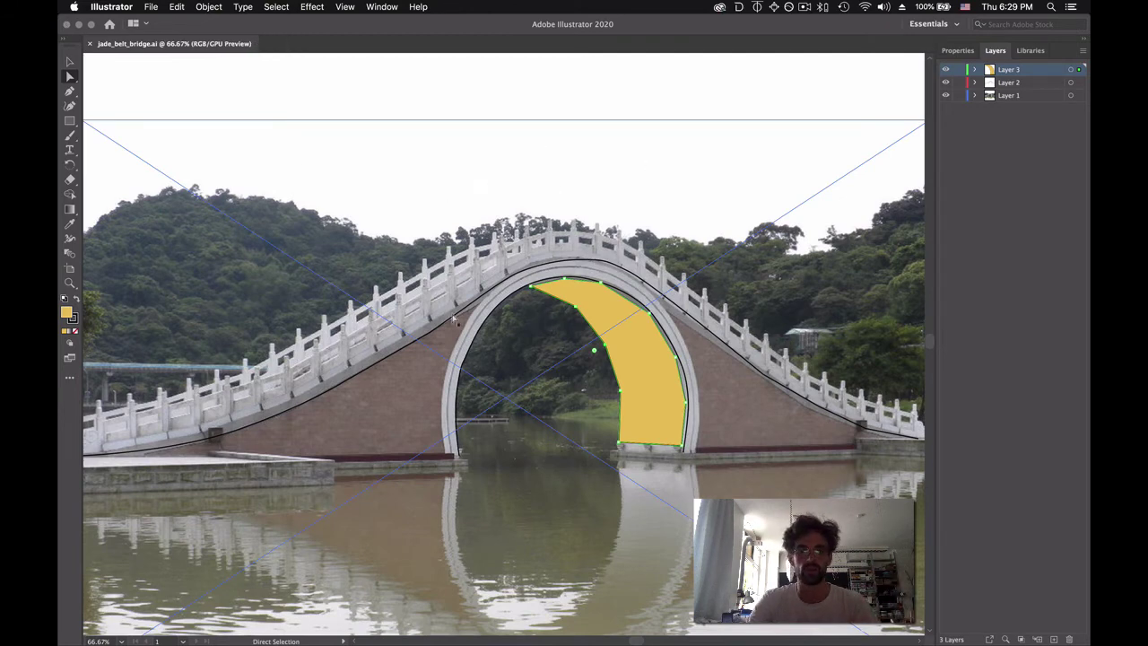
Hide Layer 1 and rename Layer 2 to 'Outline' and Layer 3 to 'Inside'
left_click(945, 95)
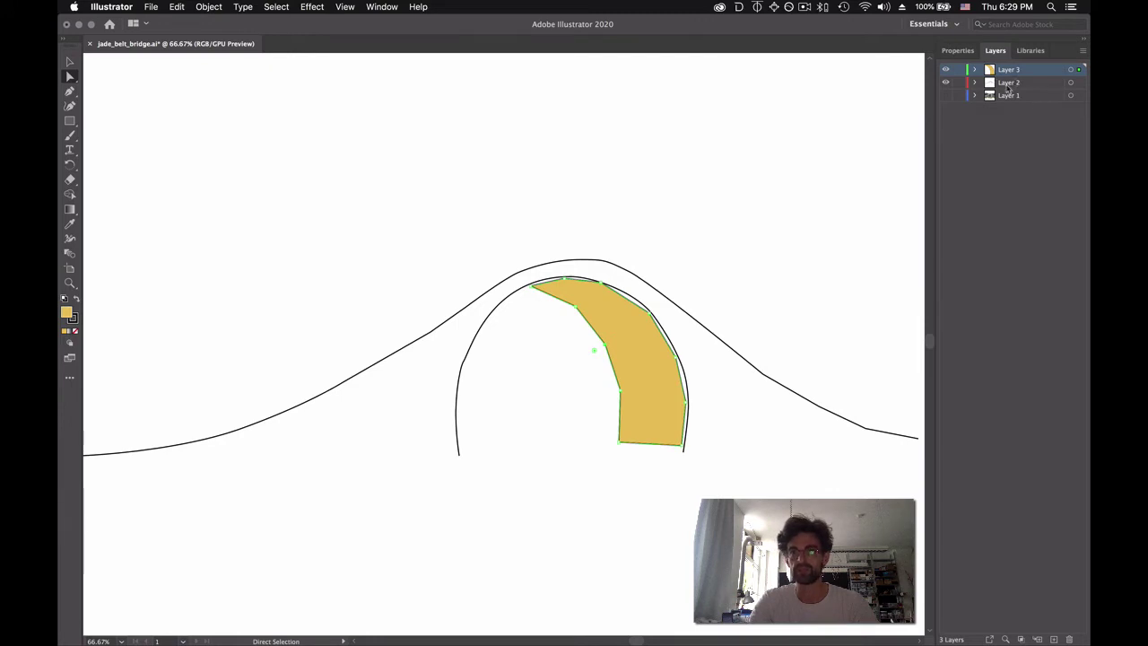
double_click(1005, 83)
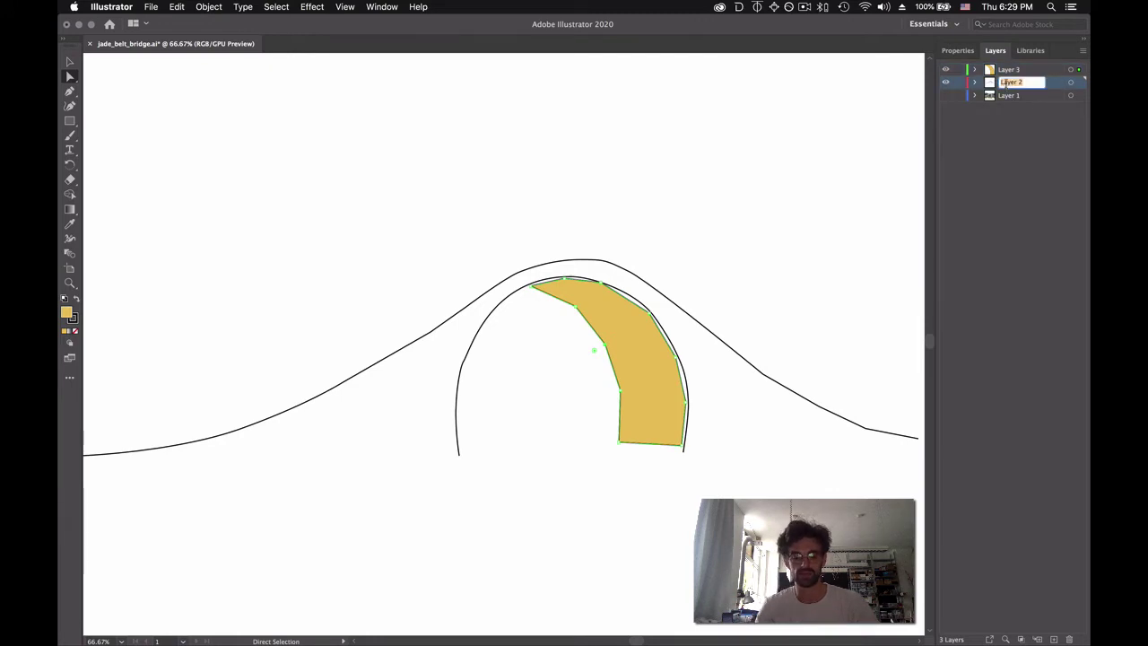
type("Outline")
key("Return")
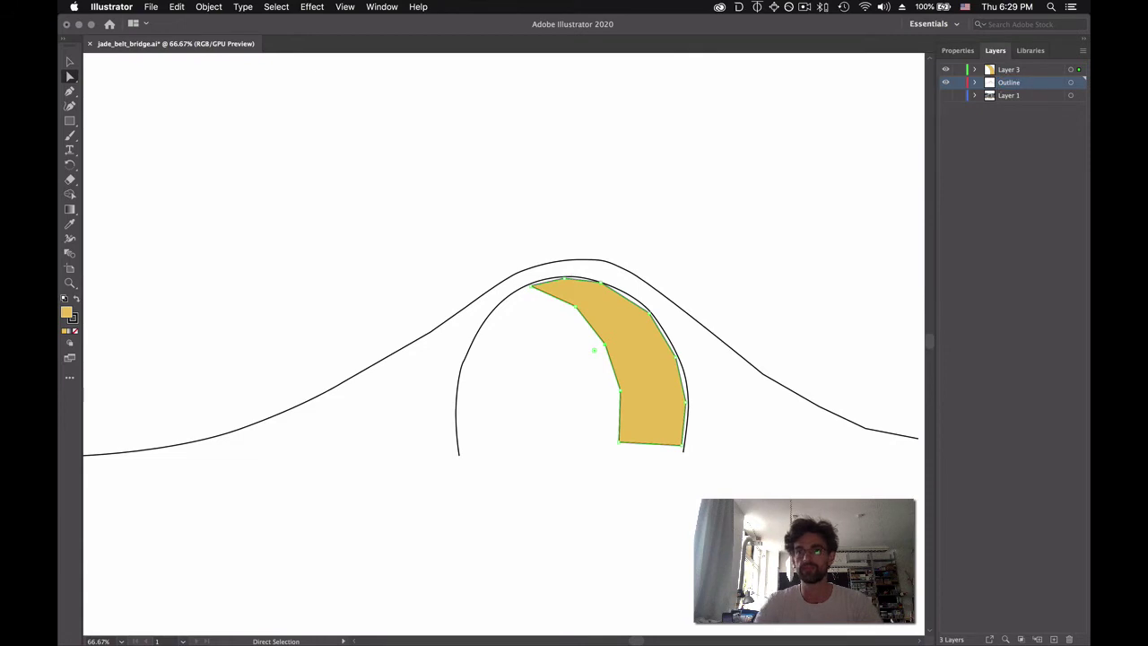
double_click(1006, 70)
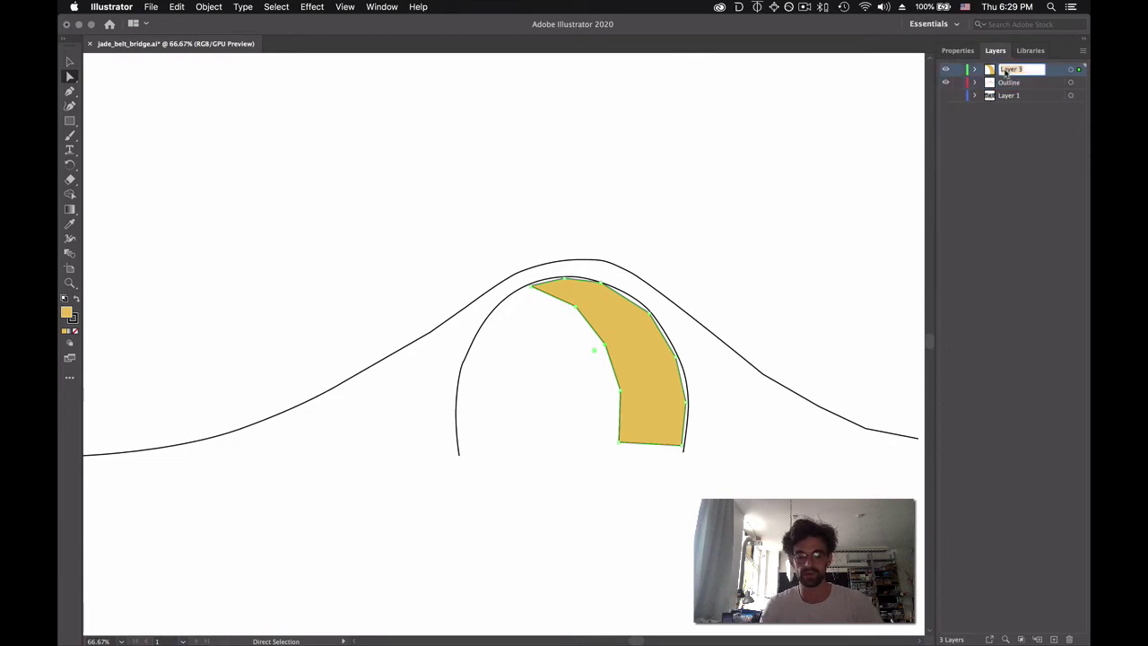
type("Inside")
key("Return")
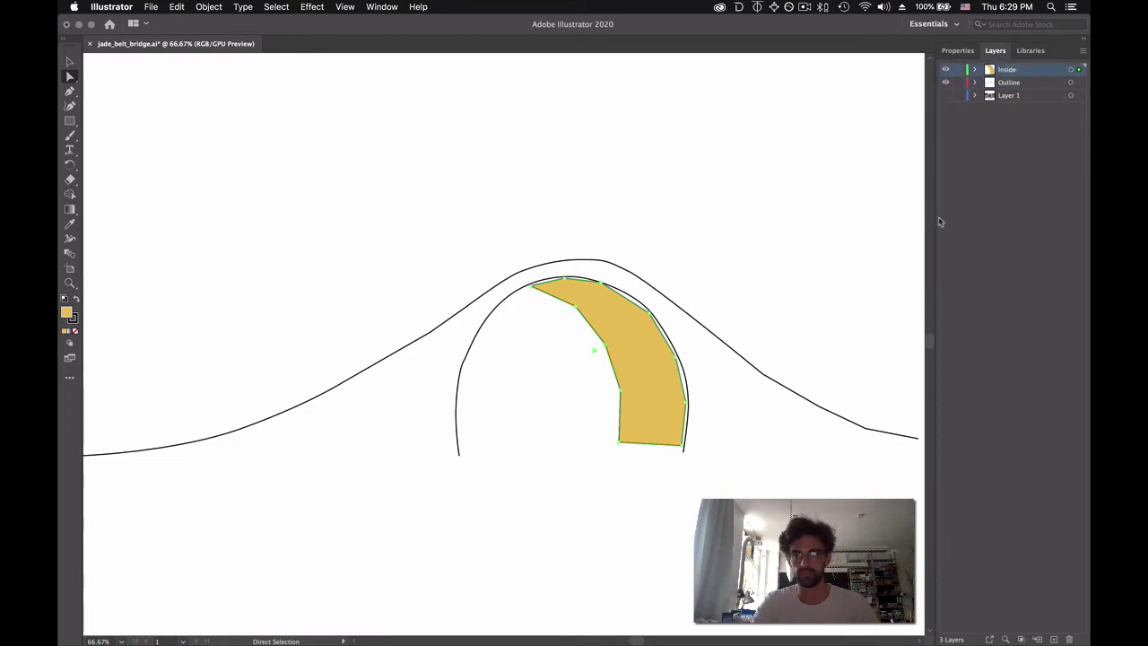
Export the drawing in SVG format as jade_belt_bridge.svg
left_click(151, 6)
left_click(155, 6)
left_click(156, 7)
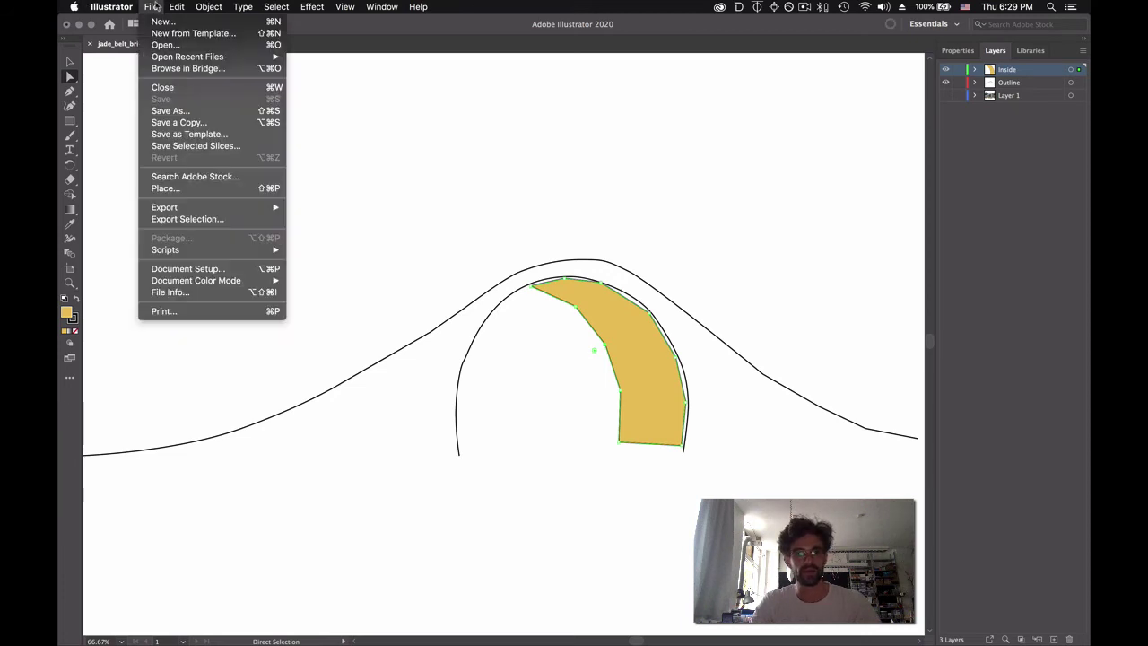
mouse_move(220, 208)
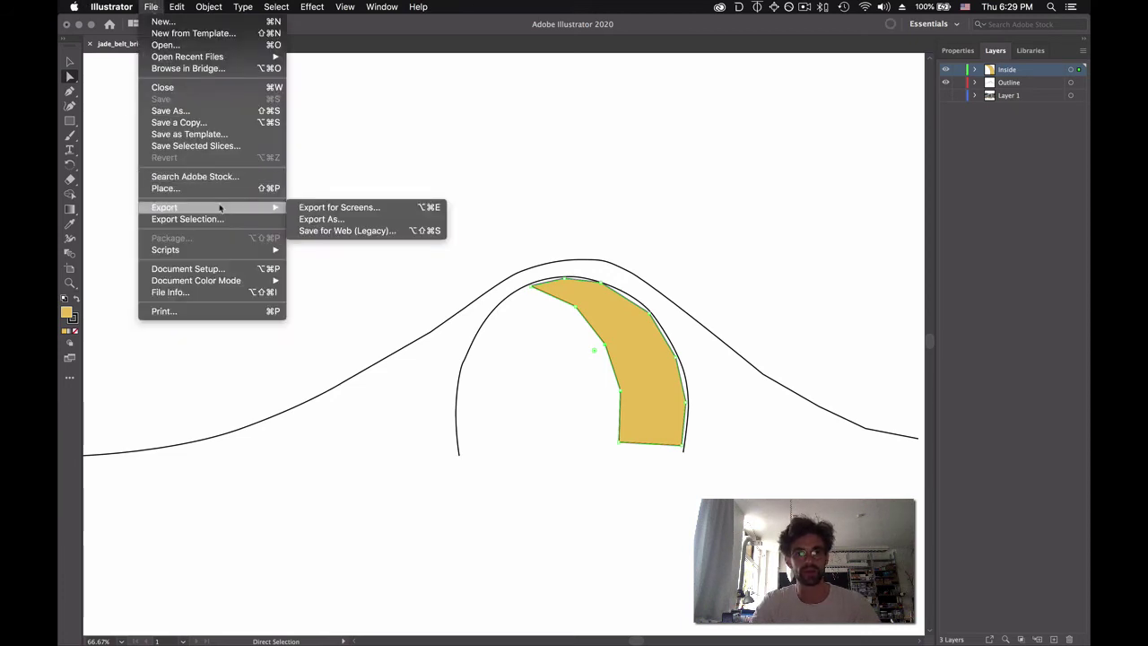
left_click(306, 219)
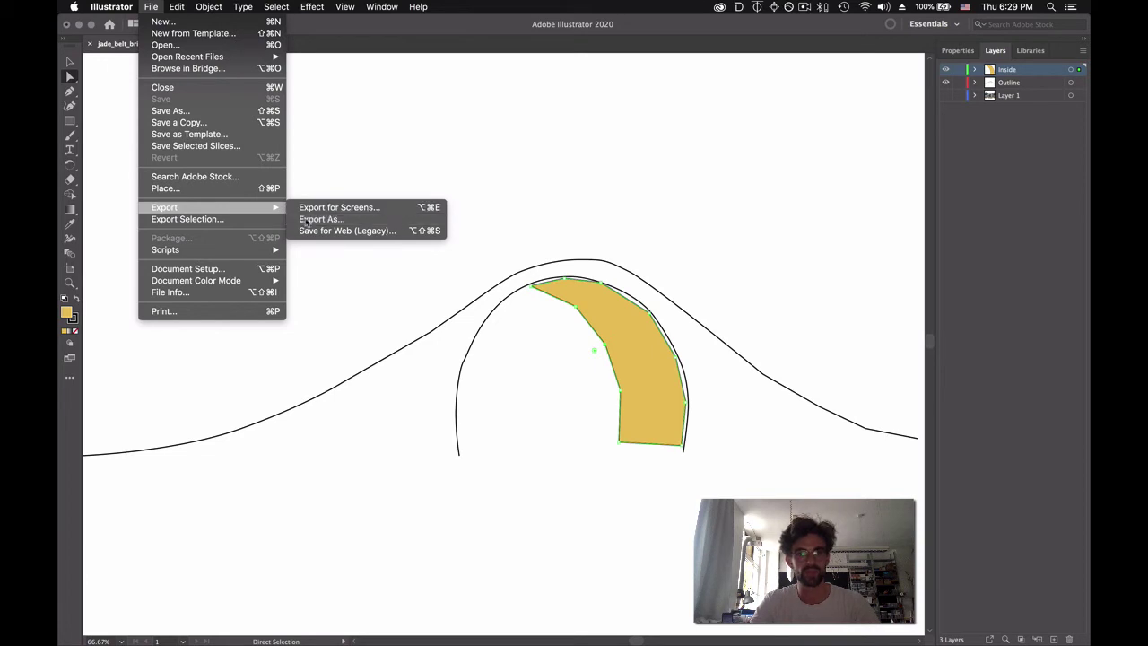
left_click(508, 427)
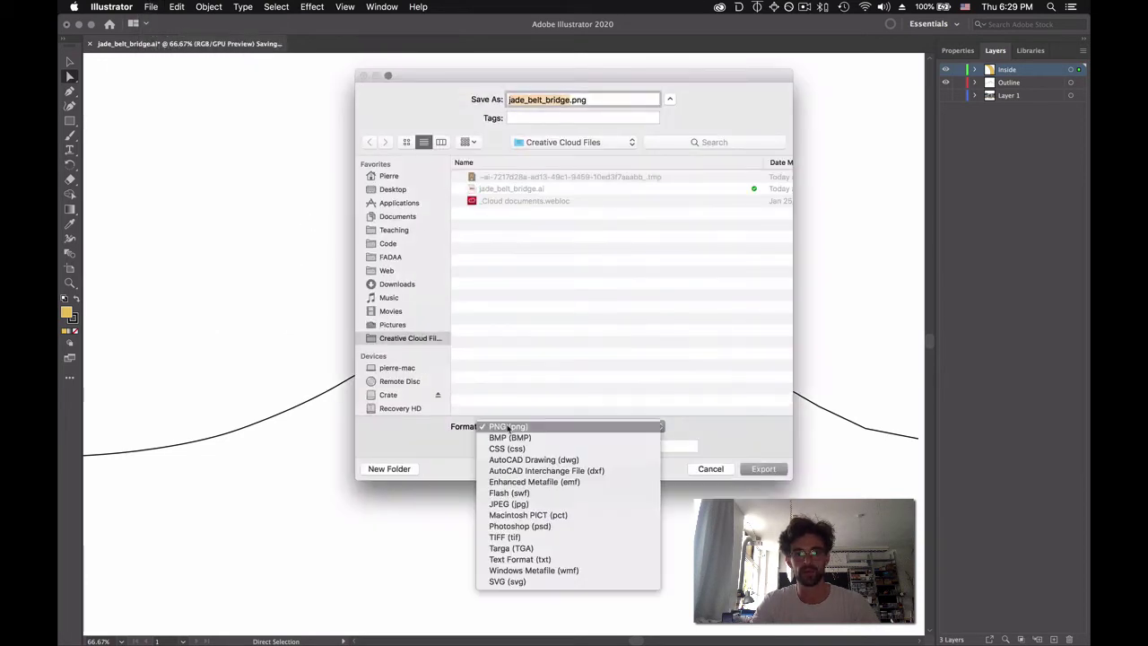
left_click(506, 581)
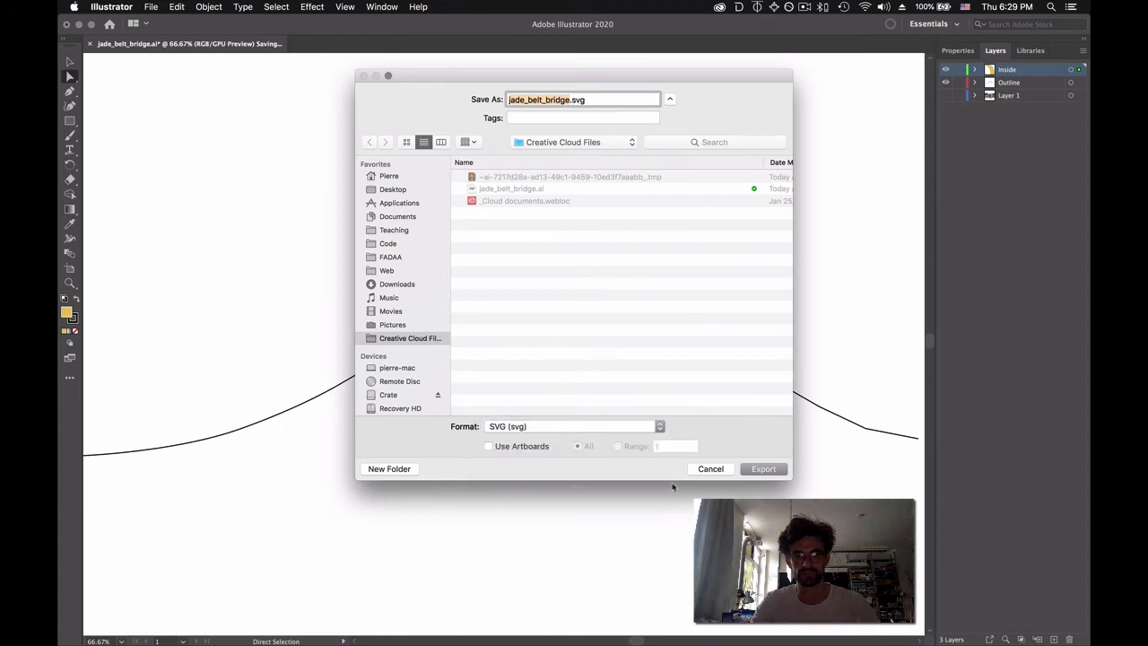
left_click(762, 468)
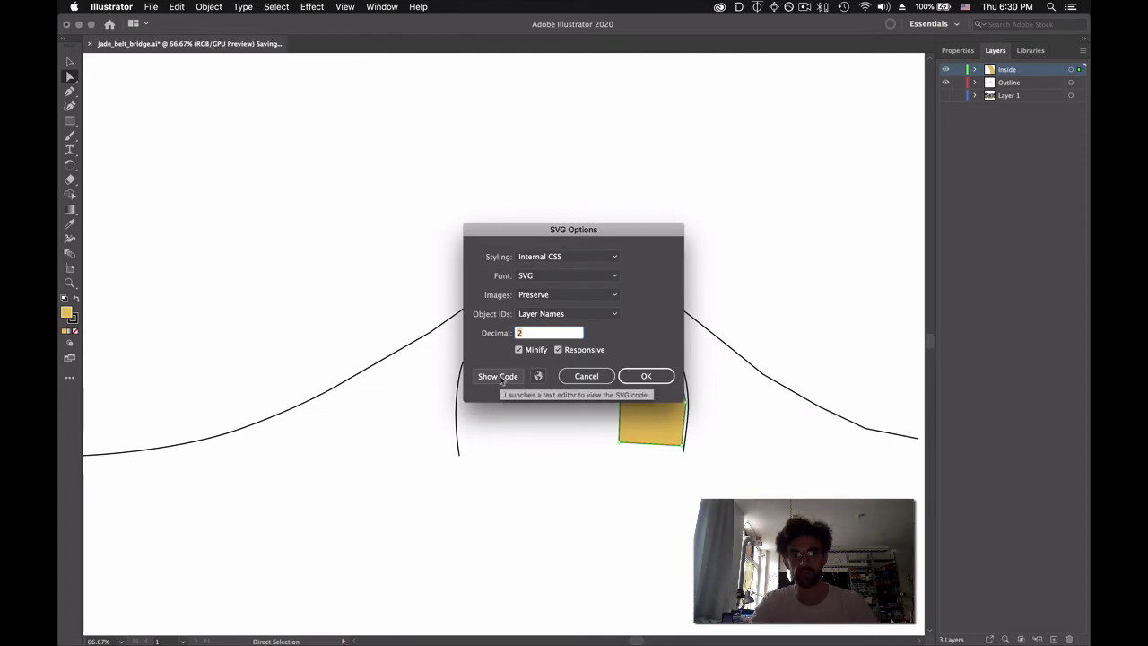
Show the bridge's exported SVG code in TextEdit, select all of it, and enlarge the font
left_click(499, 376)
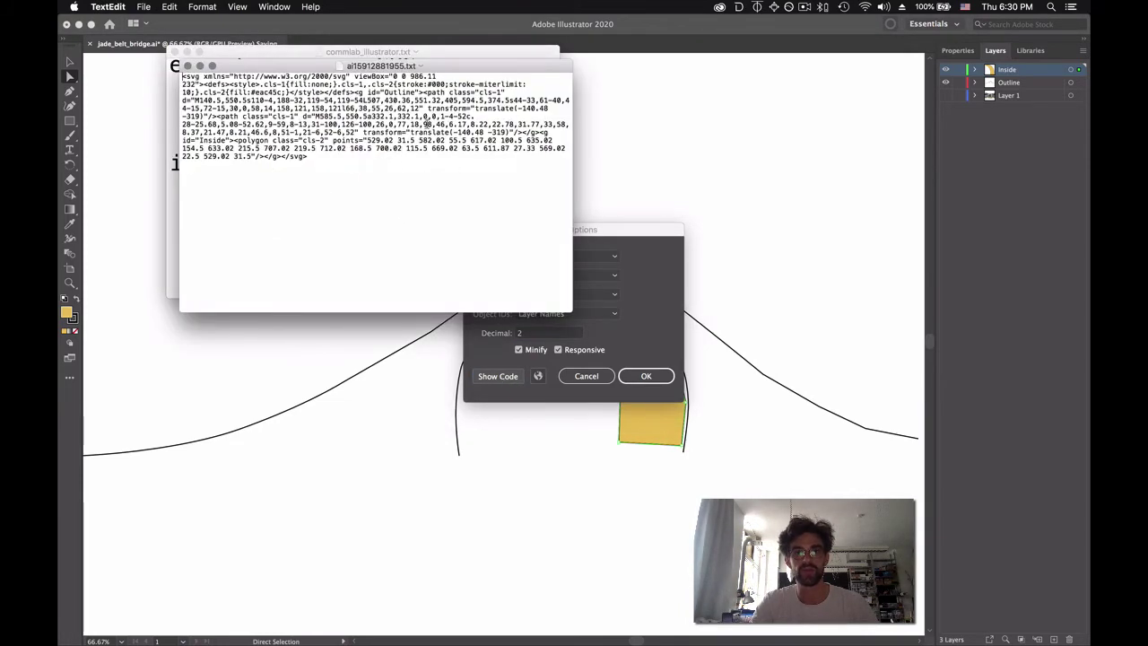
key("super+a")
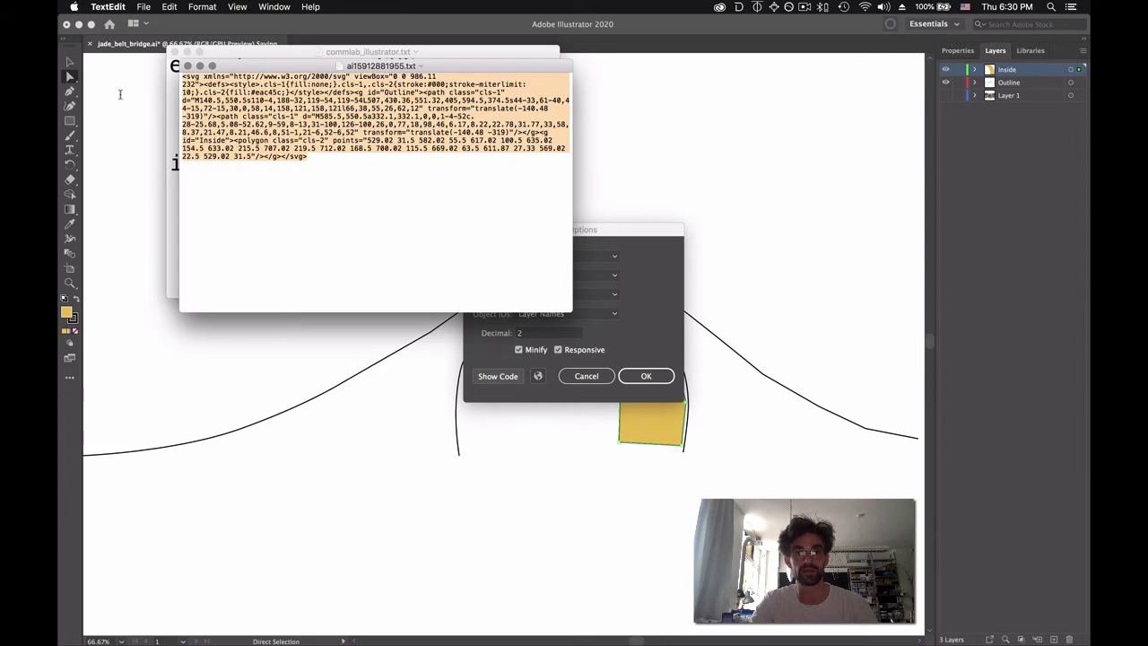
key("super+plus")
key("super+plus")
key("super+plus")
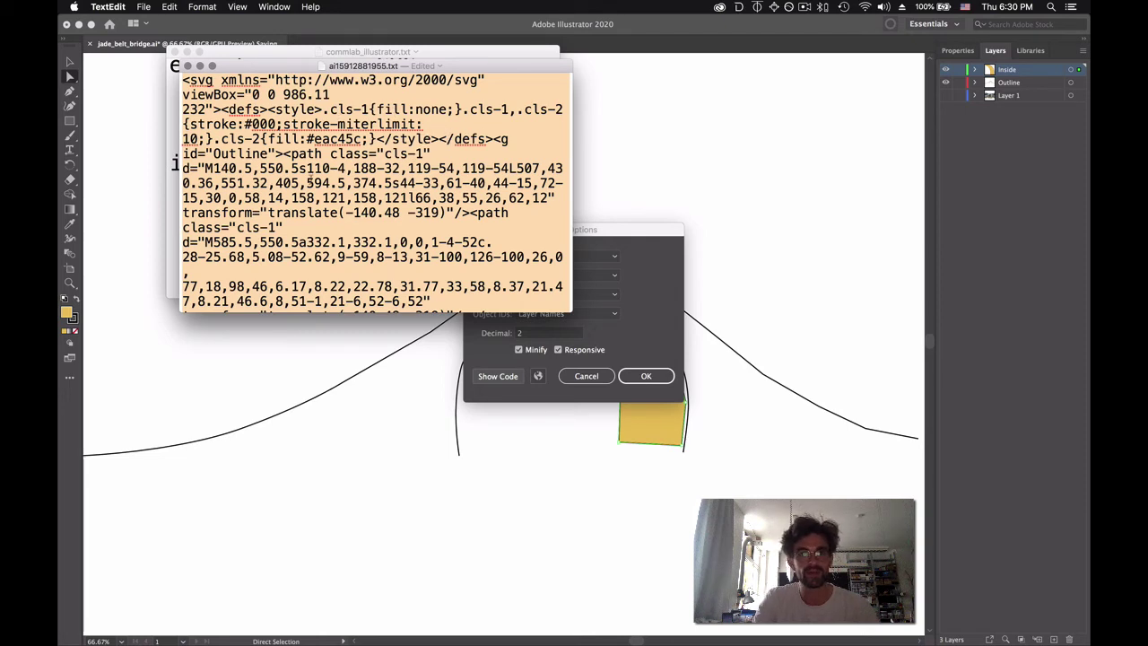
scroll(308, 182, "down", 1)
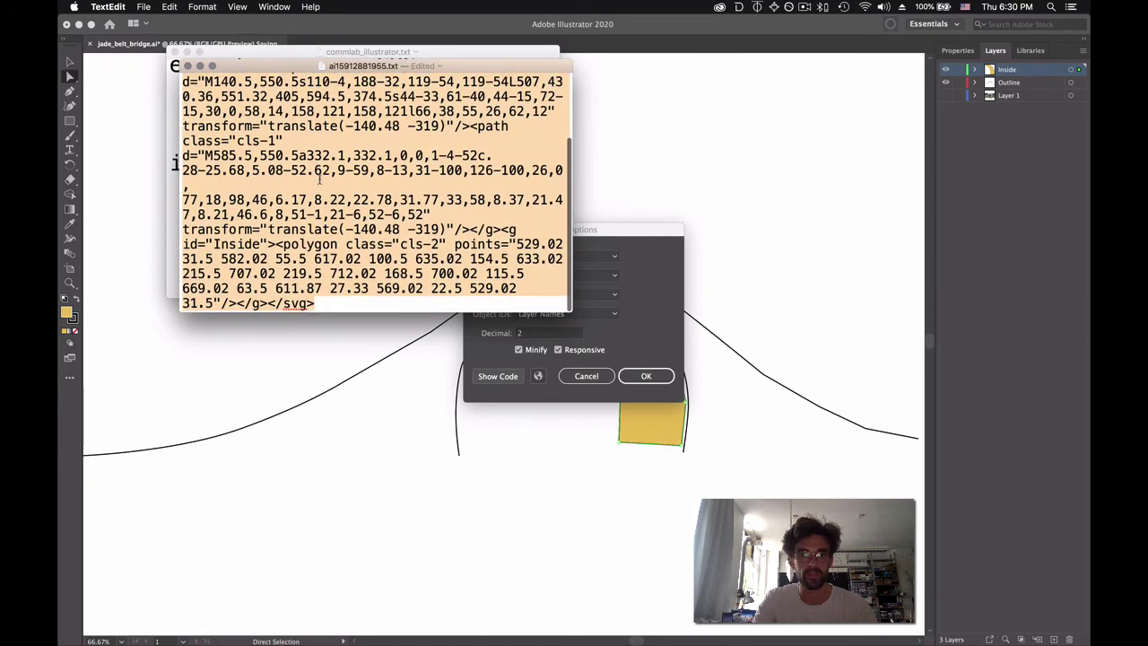
scroll(320, 180, "down", 1)
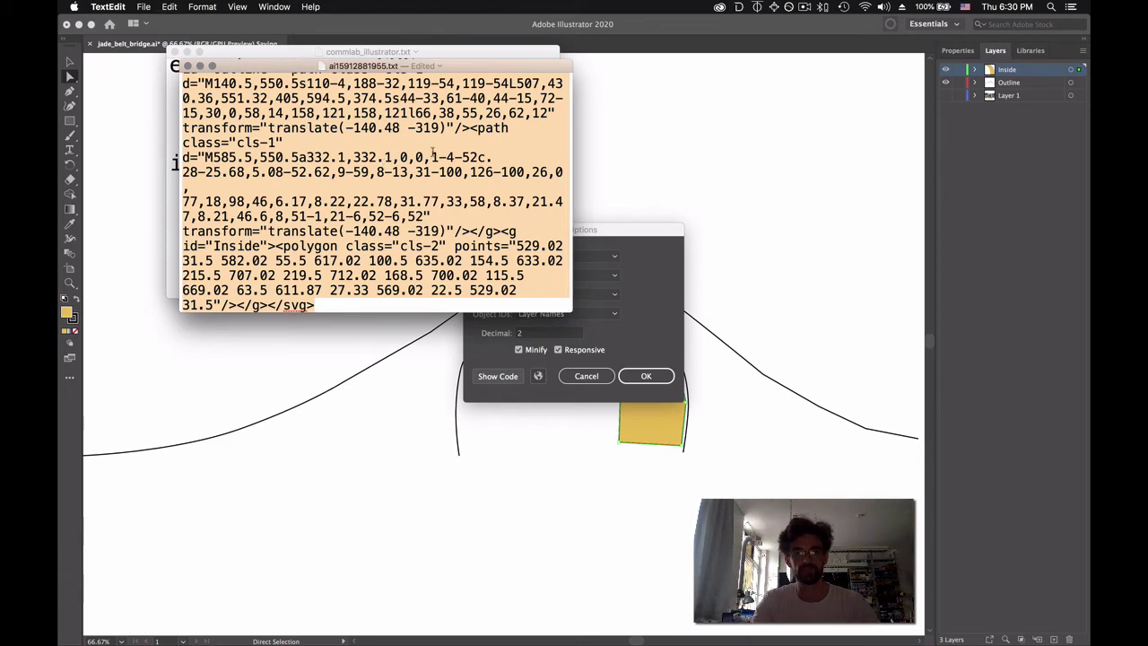
key("super+Tab")
key("super+Tab")
key("super+Tab")
key("super+Tab")
key("super+Tab")
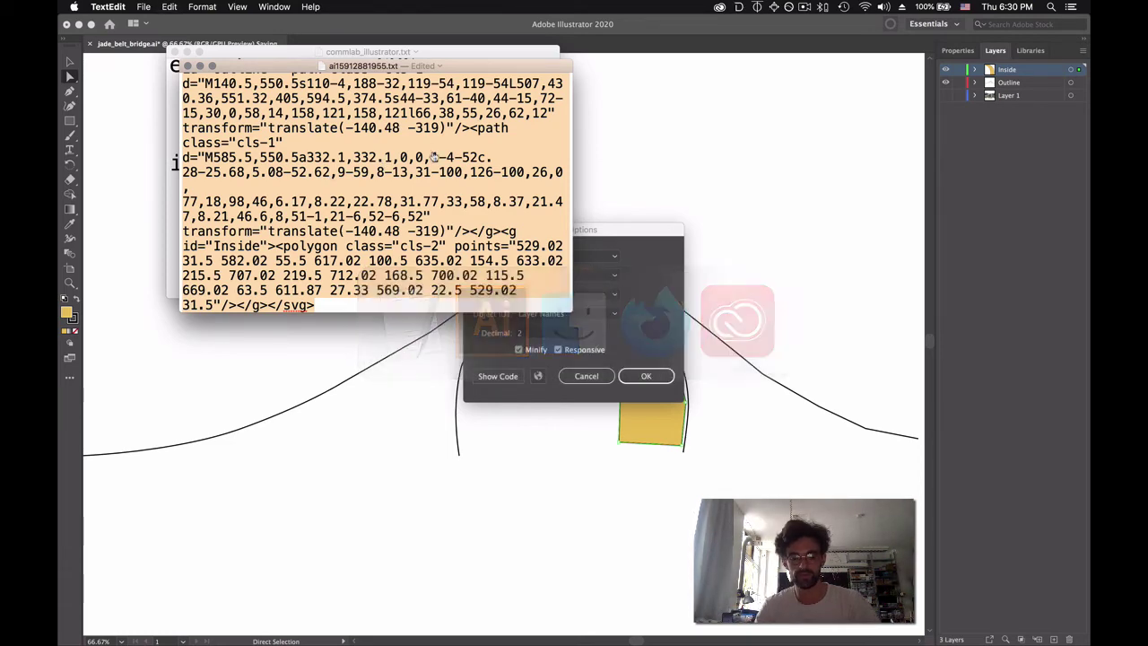
key("super+space")
Launch Atom and save a new empty file as index.html on the Desktop
type("atom")
key("Return")
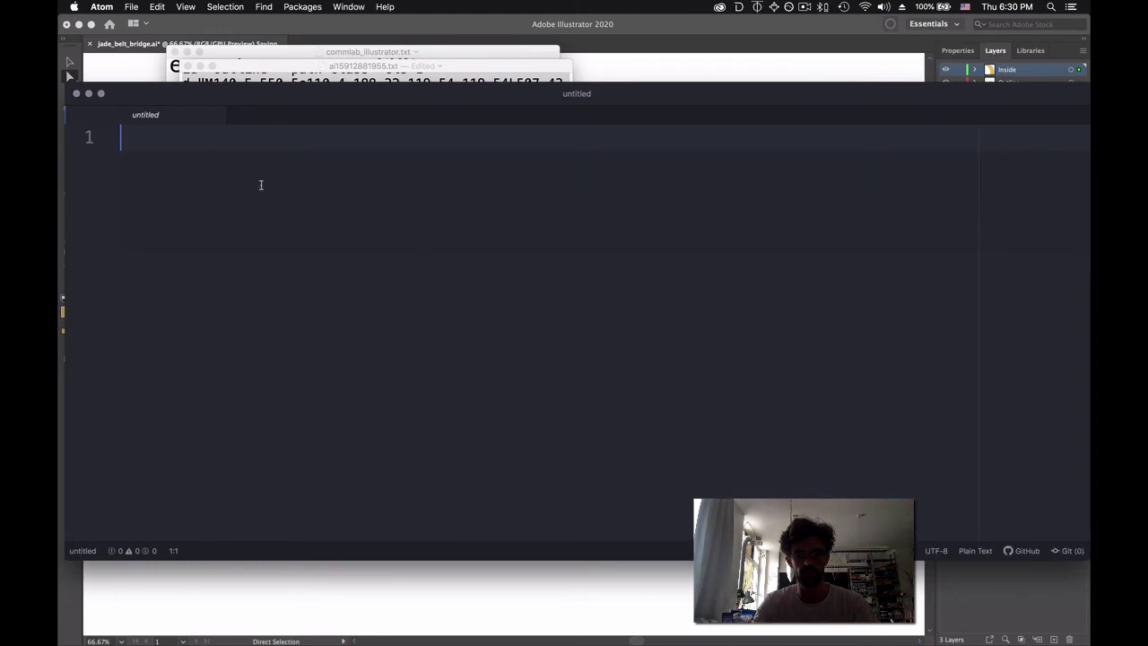
type("htnk")
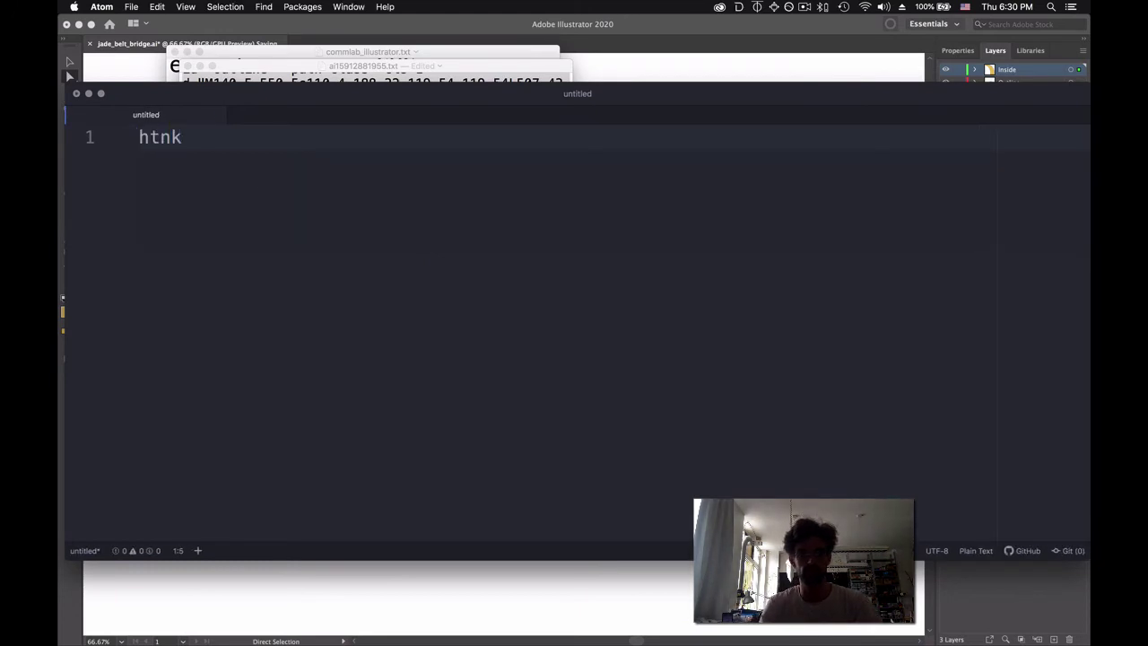
key("BackSpace")
key("BackSpace")
key("BackSpace")
key("BackSpace")
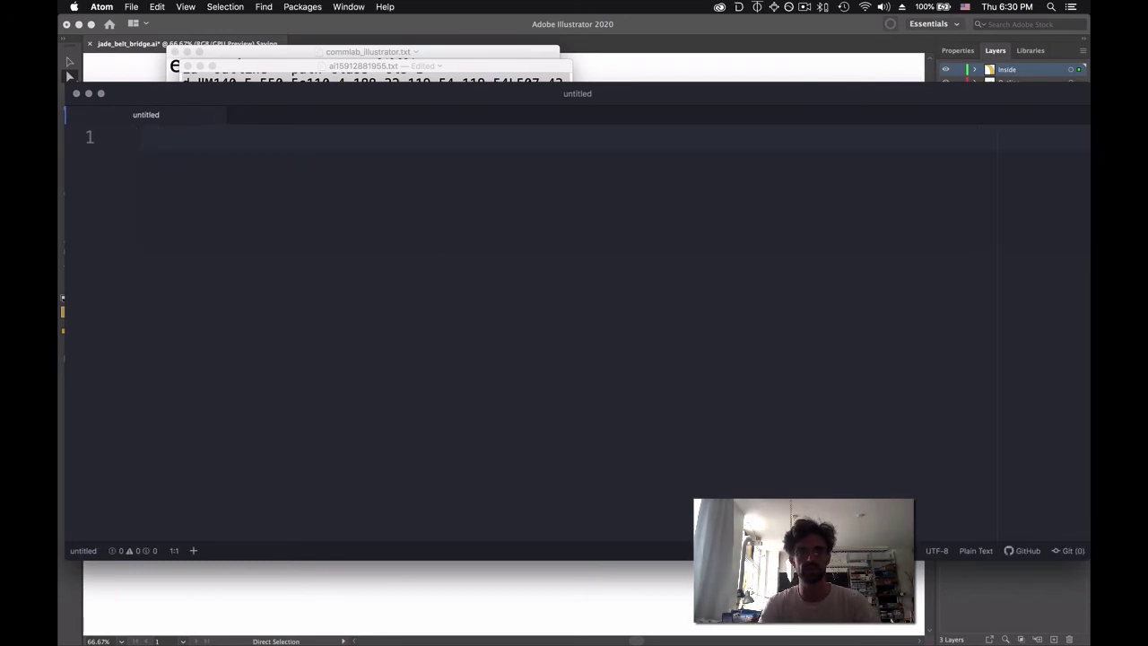
key("super+s")
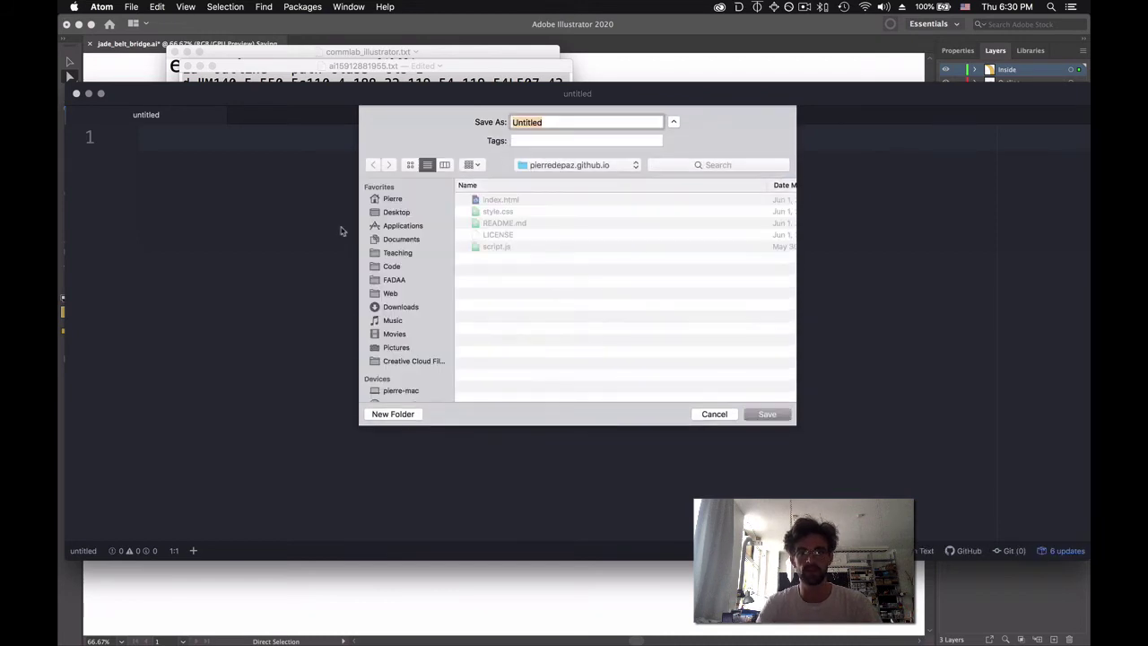
left_click(399, 213)
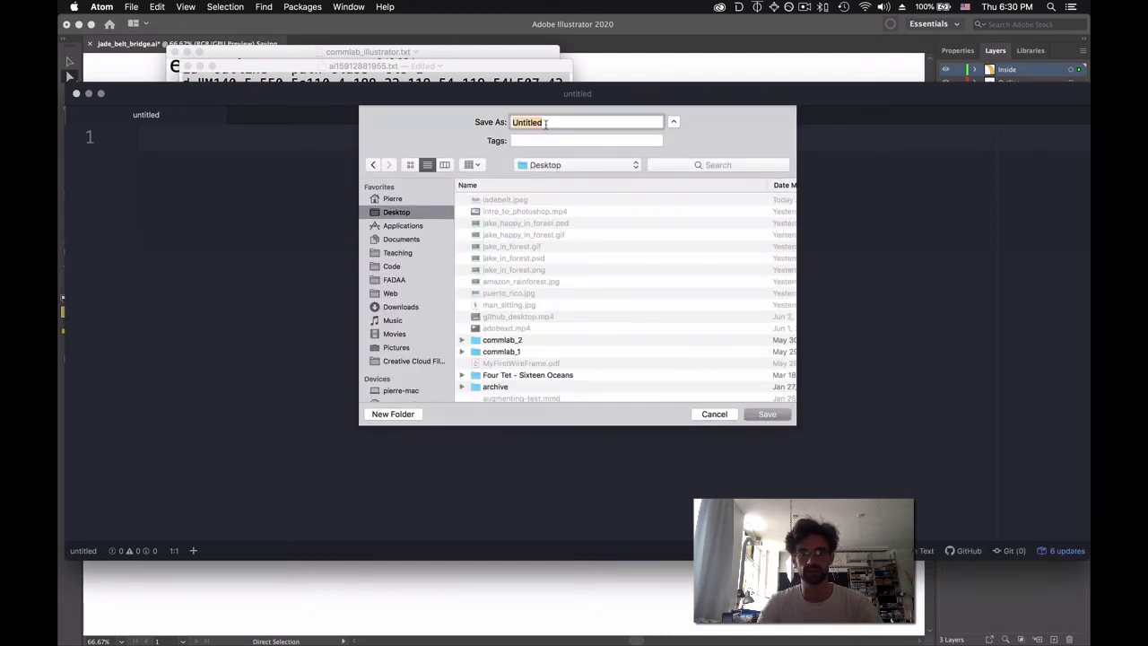
type("index.html")
key("Return")
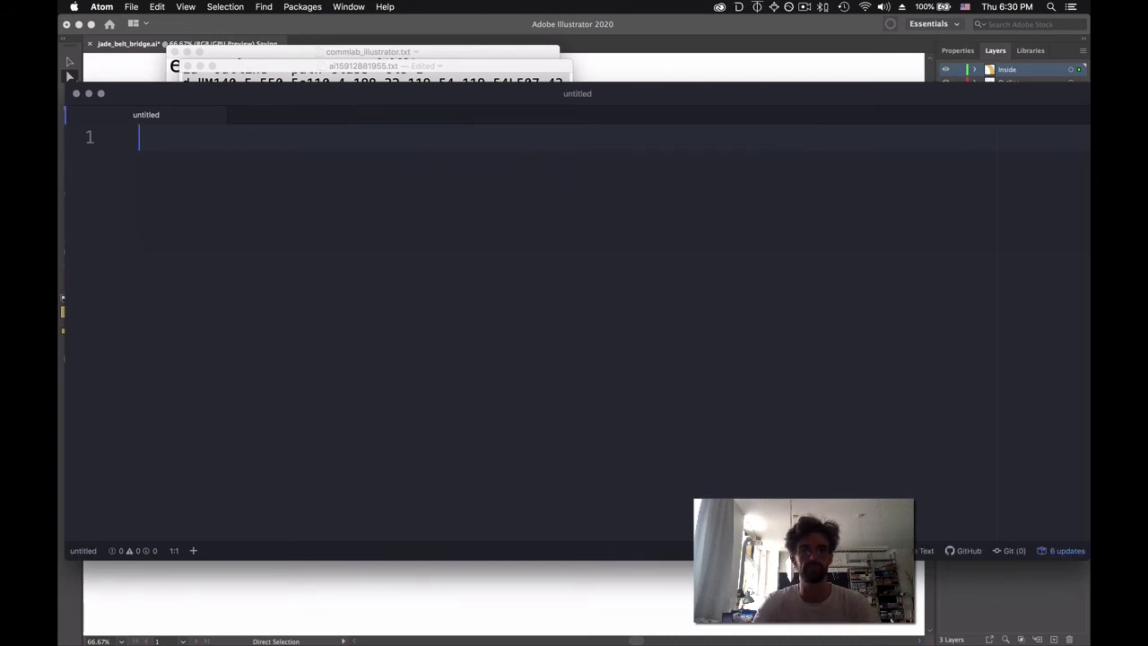
Expand an HTML5 boilerplate and paste the bridge SVG code into its body
type("html")
key("Tab")
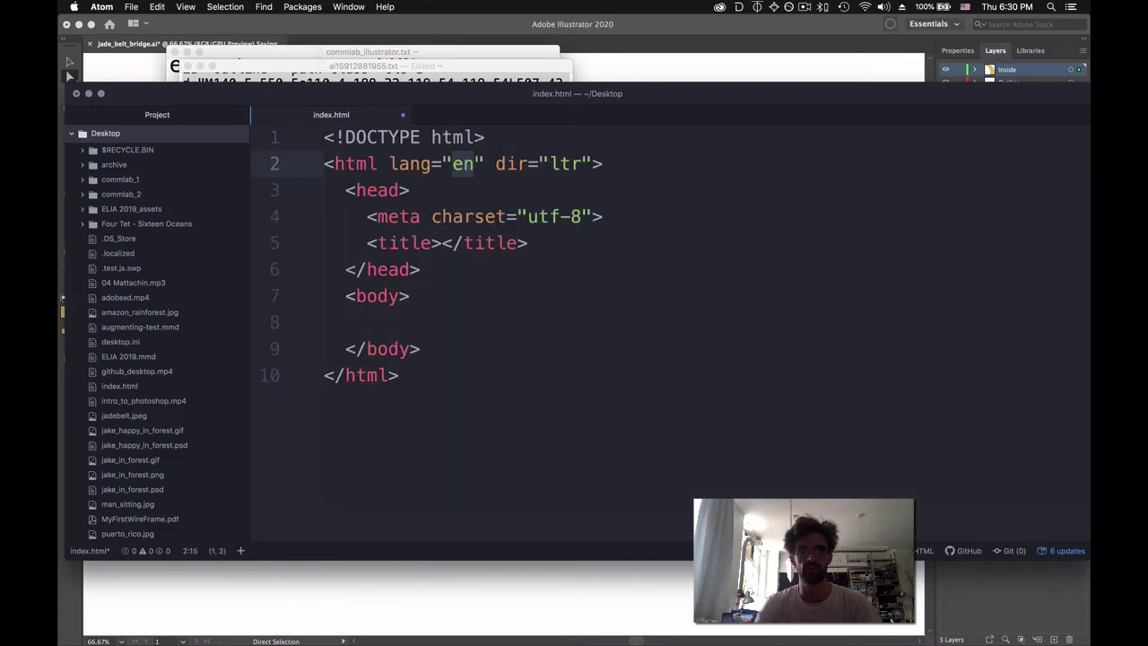
left_click(402, 323)
key("cmd+v")
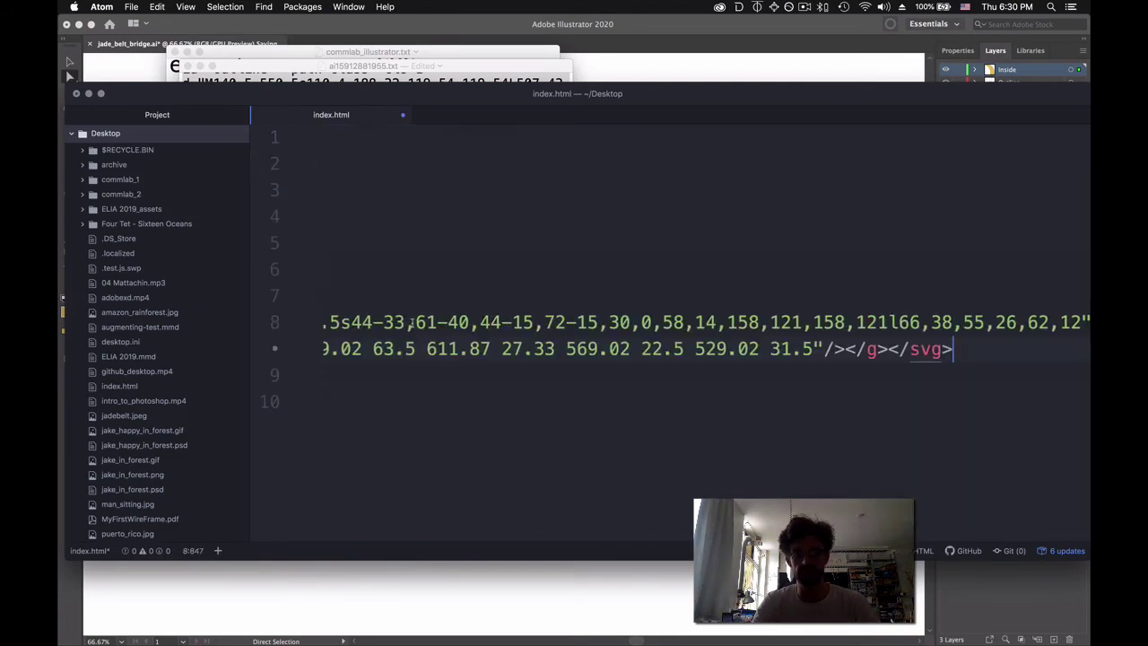
scroll(683, 335, "left", 15)
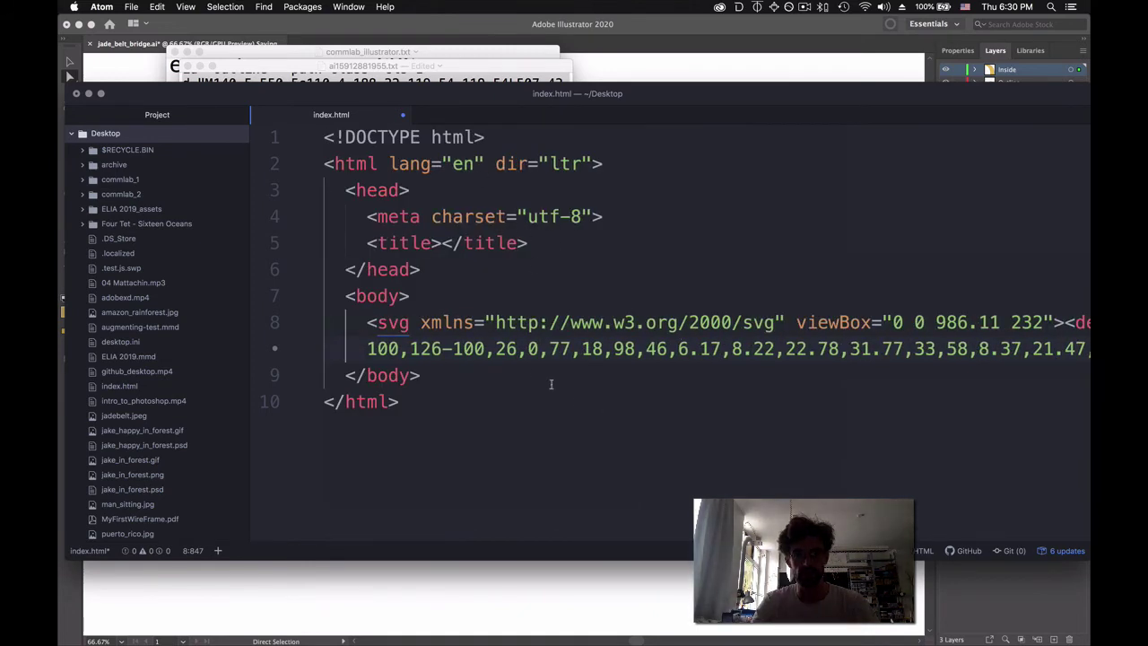
scroll(526, 370, "right", 15)
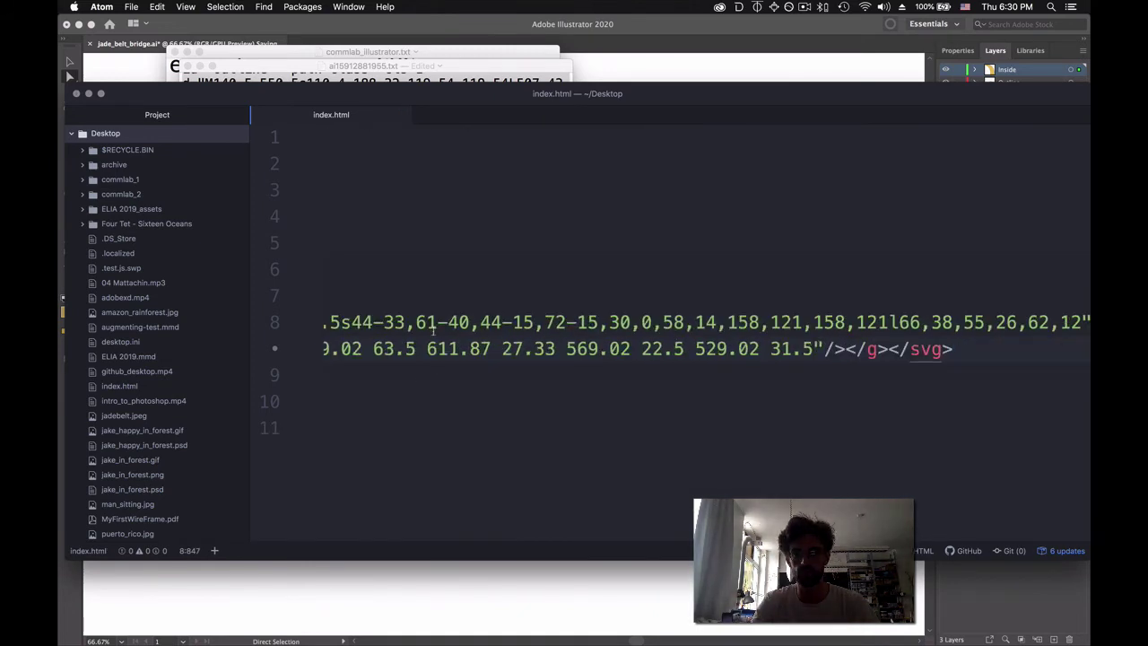
scroll(433, 330, "left", 6)
scroll(433, 330, "left", 5)
key("super+Tab")
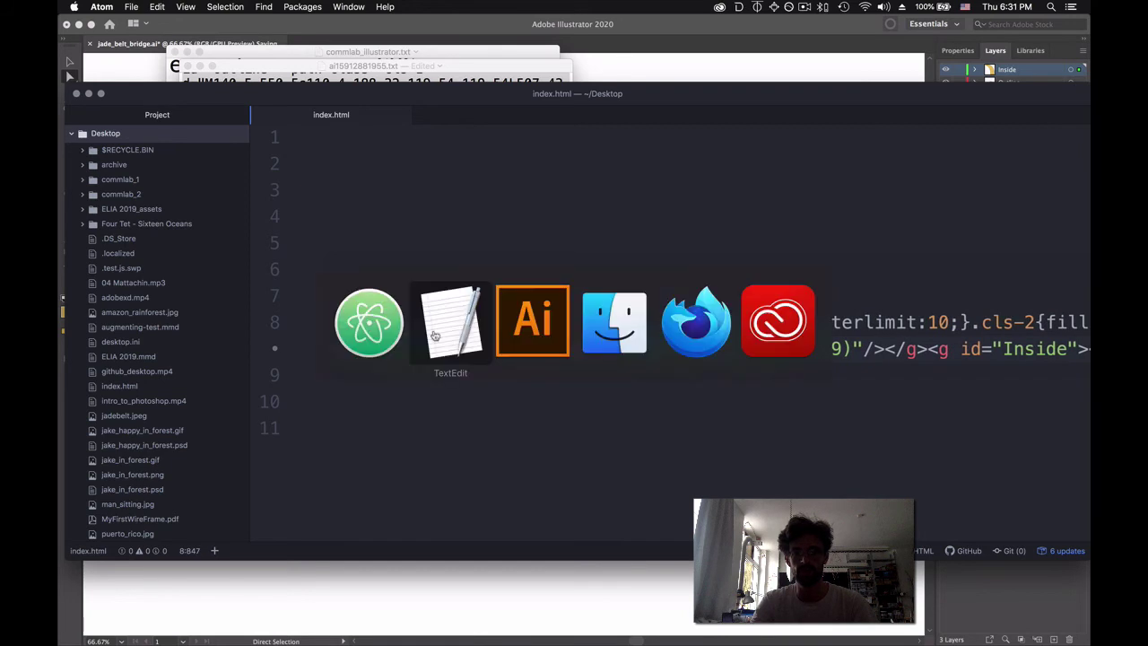
key("super+Tab")
key("super+Tab")
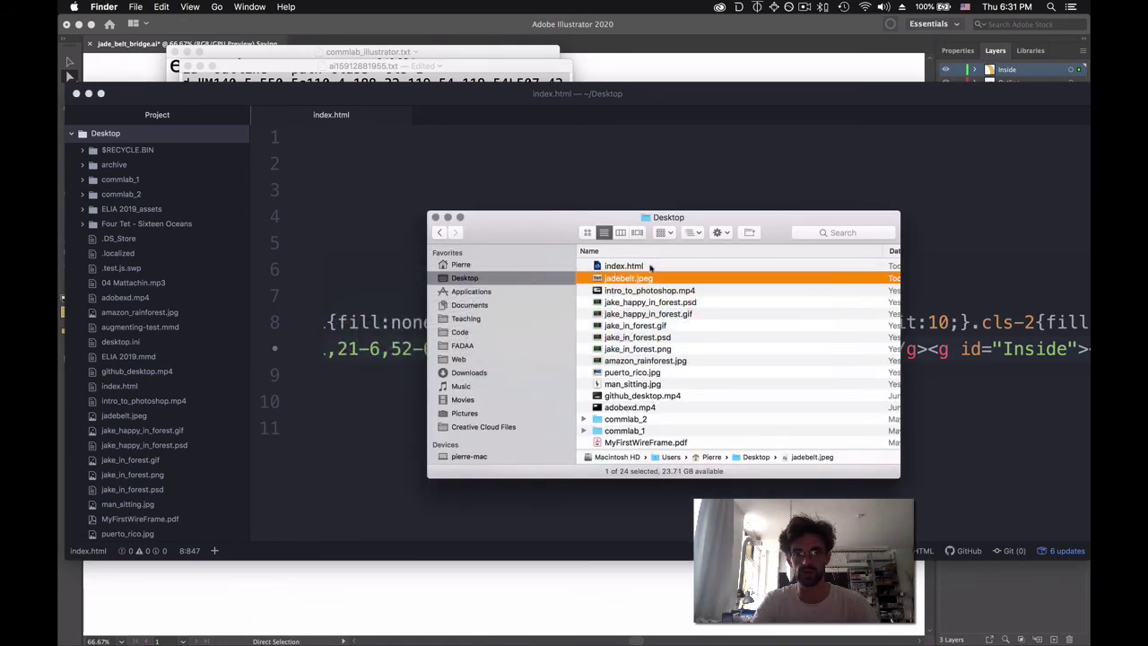
Open index.html from the Finder Desktop window in Firefox Developer Edition
left_click(650, 266)
double_click(616, 266)
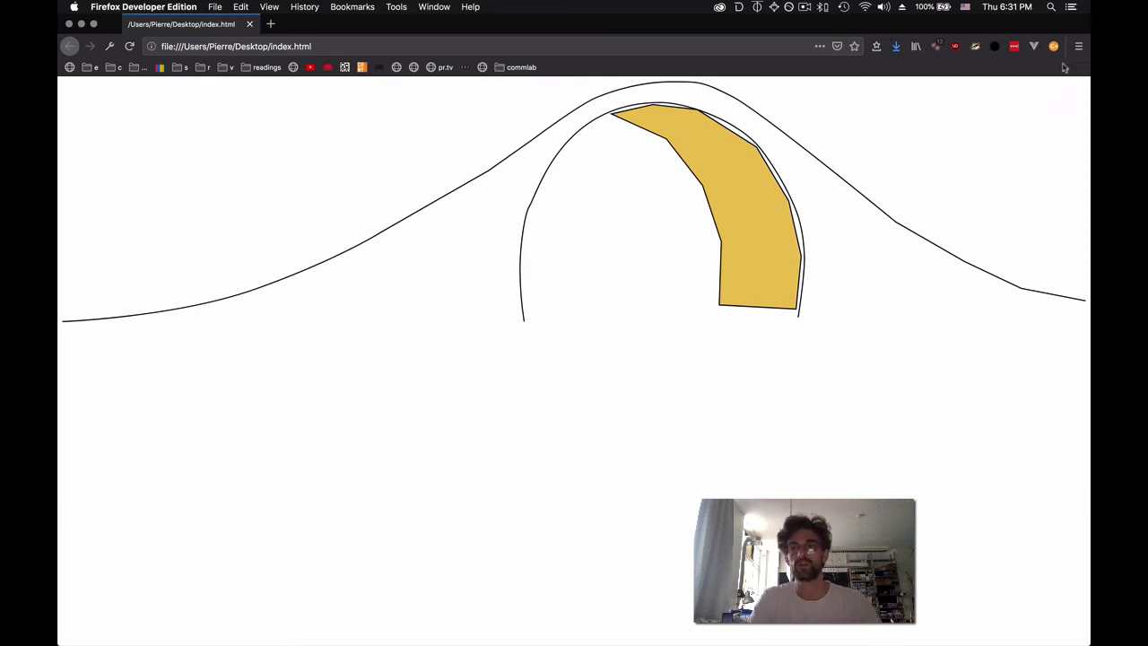
Resize the Firefox window from its top-right corner to view the rendered bridge SVG
mouse_move(1089, 16)
left_mouse_down()
mouse_move(1077, 30)
mouse_move(564, 206)
mouse_move(333, 249)
mouse_move(661, 206)
mouse_move(991, 17)
mouse_move(841, 328)
mouse_move(336, 206)
mouse_move(869, 153)
mouse_move(395, 249)
mouse_move(943, 28)
mouse_move(1087, 5)
left_mouse_up()
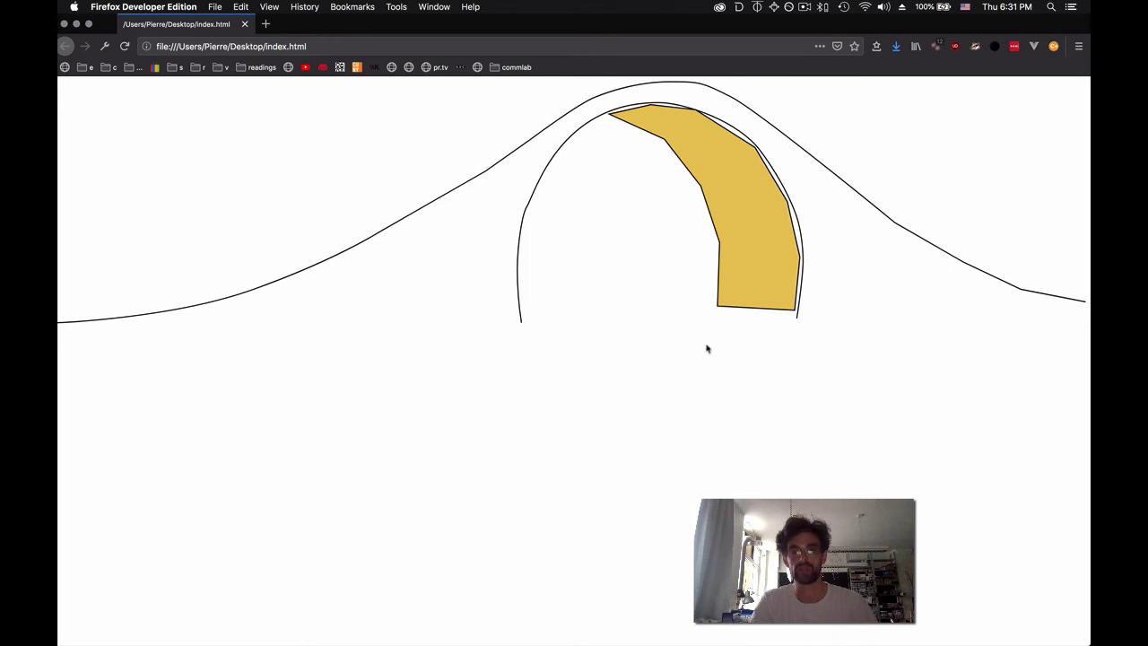
key("super+Tab")
Confirm the SVG Options dialog to finish saving jade_belt_bridge, then make Outline the active layer
key("super+Tab")
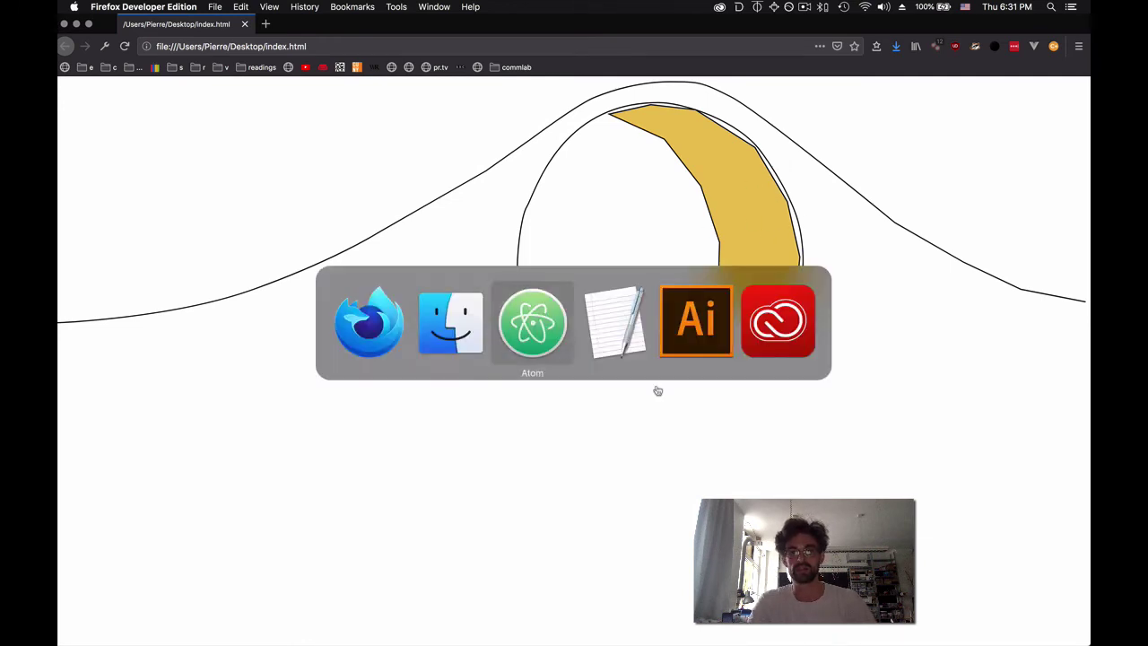
key("super+Tab")
key("super+Tab")
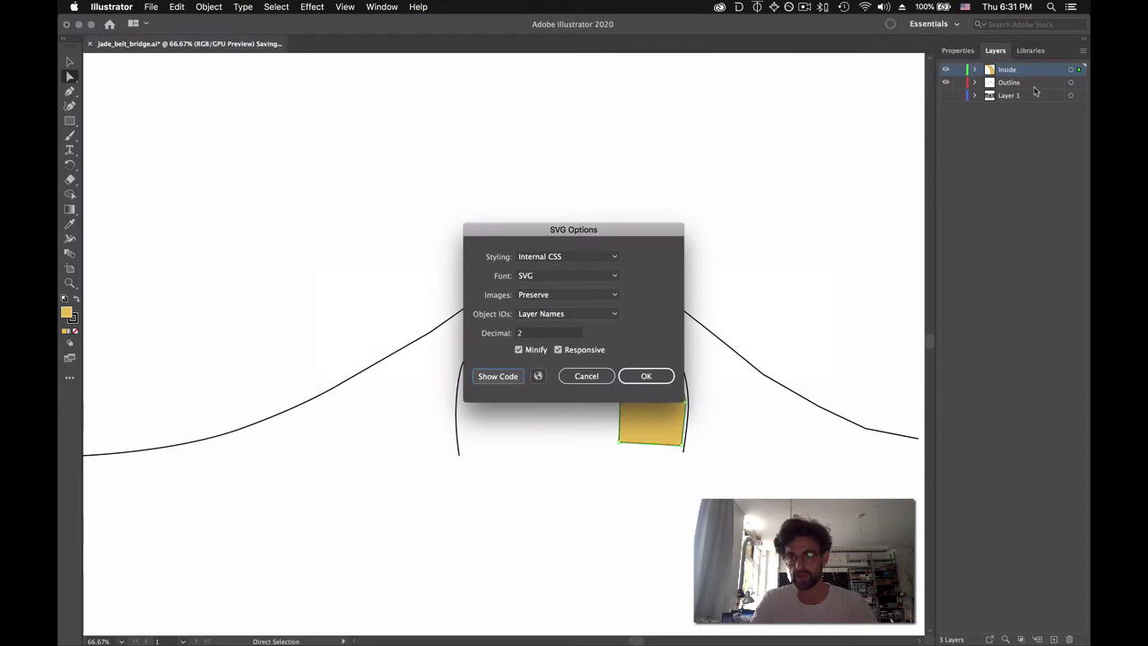
left_click(644, 376)
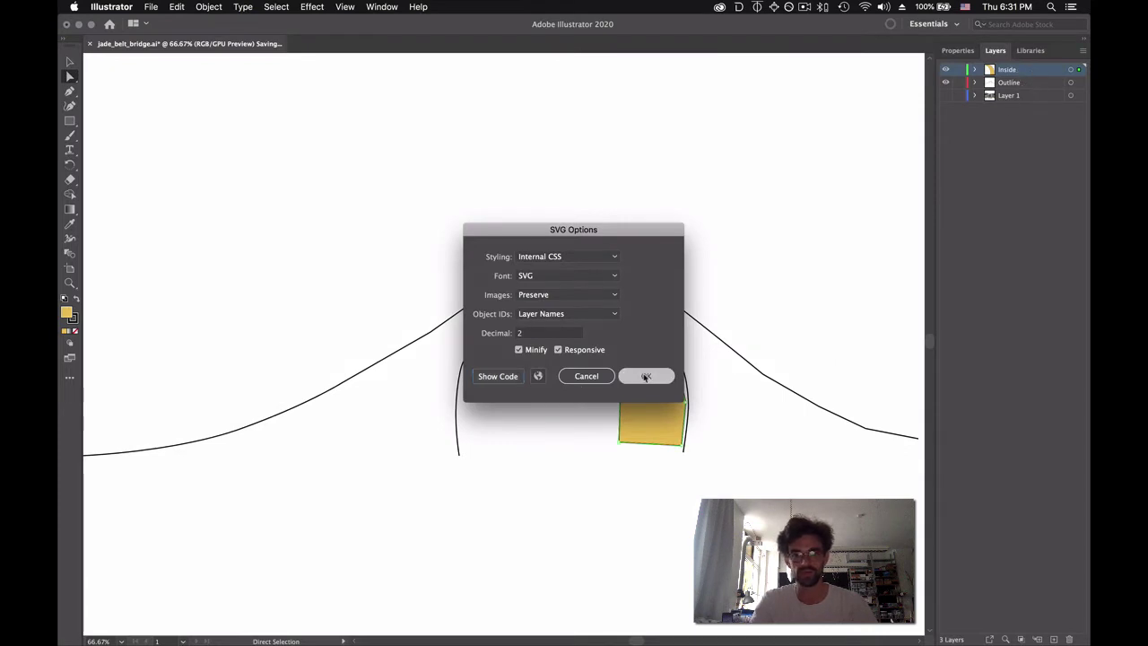
left_click(1031, 84)
key("super+Tab")
key("super+Tab")
key("super+Tab")
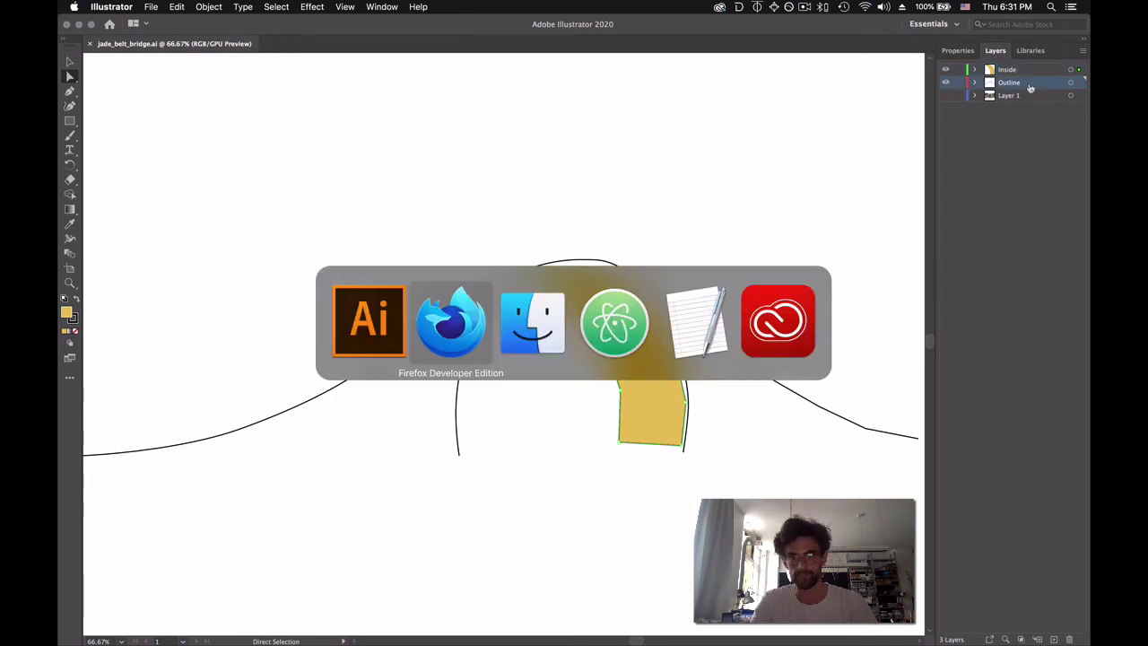
Inspect the Outline and Inside group IDs in index.html's SVG code
scroll(482, 298, "left", 15)
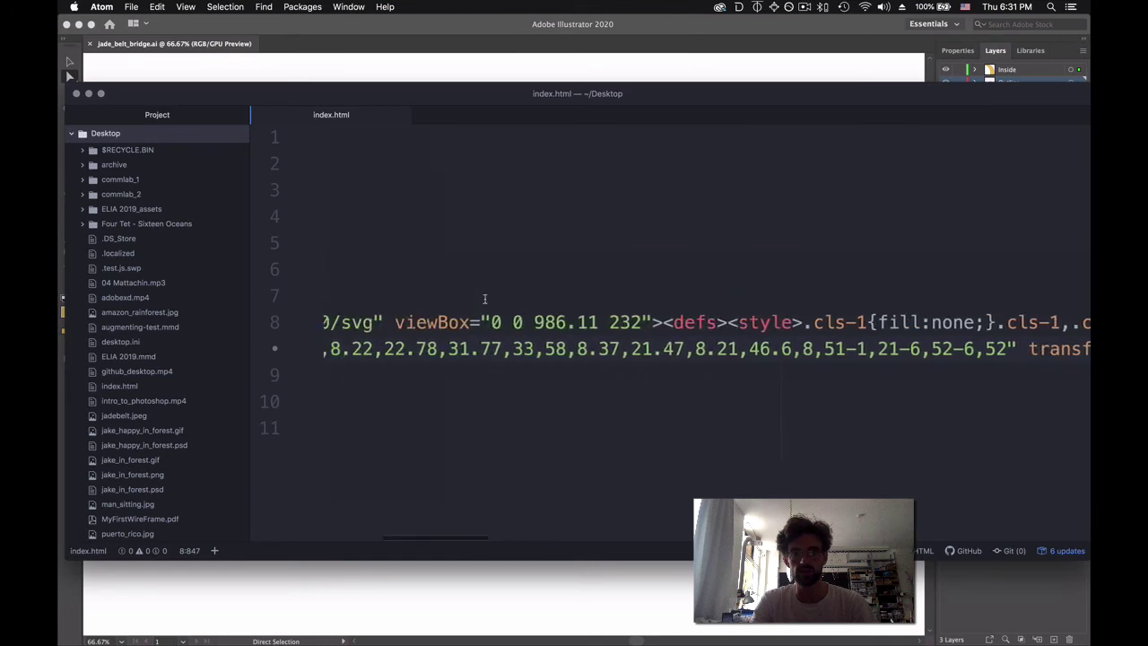
scroll(485, 299, "right", 15)
scroll(486, 298, "right", 15)
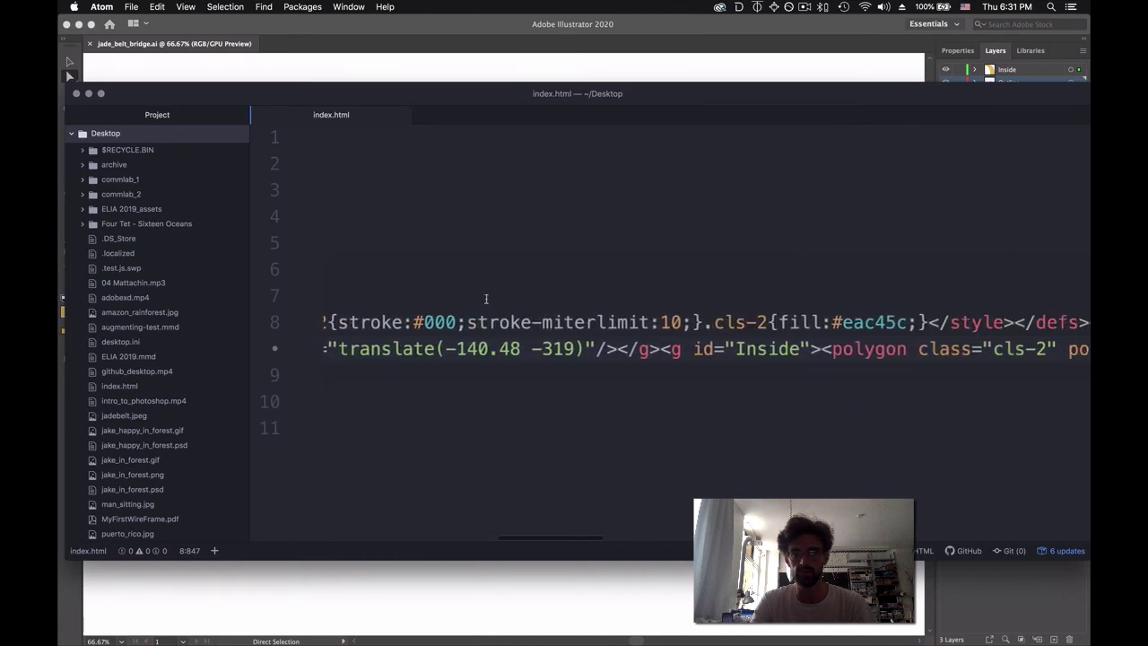
scroll(660, 325, "right", 1)
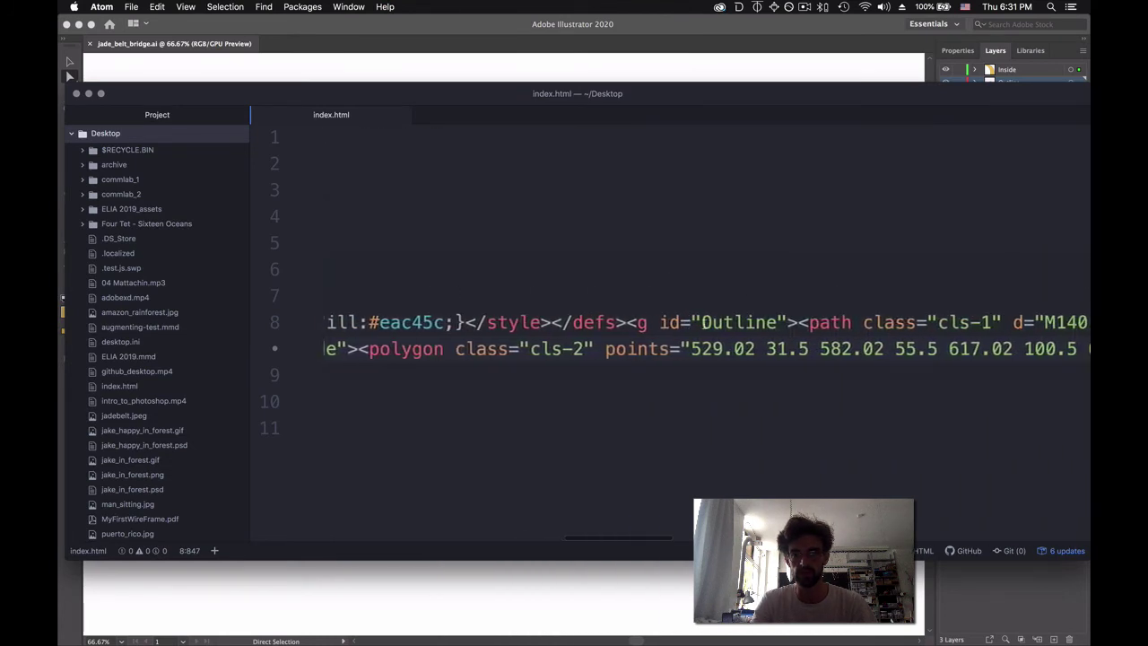
left_click_drag(638, 323, 787, 322)
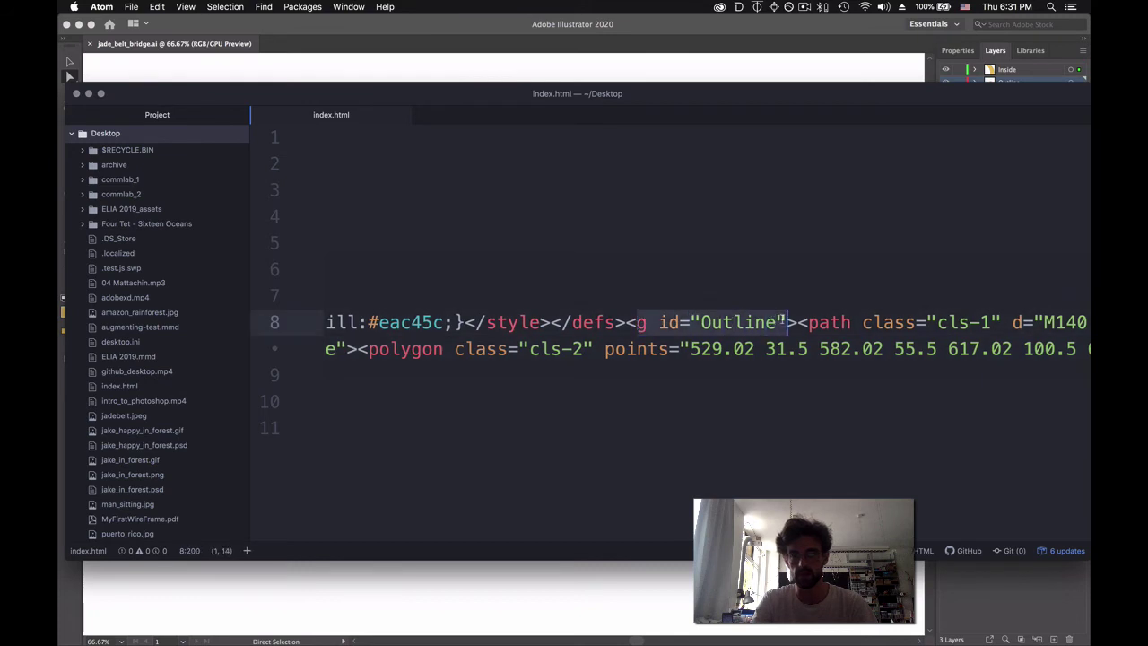
scroll(794, 322, "right", 3)
scroll(794, 322, "left", 8)
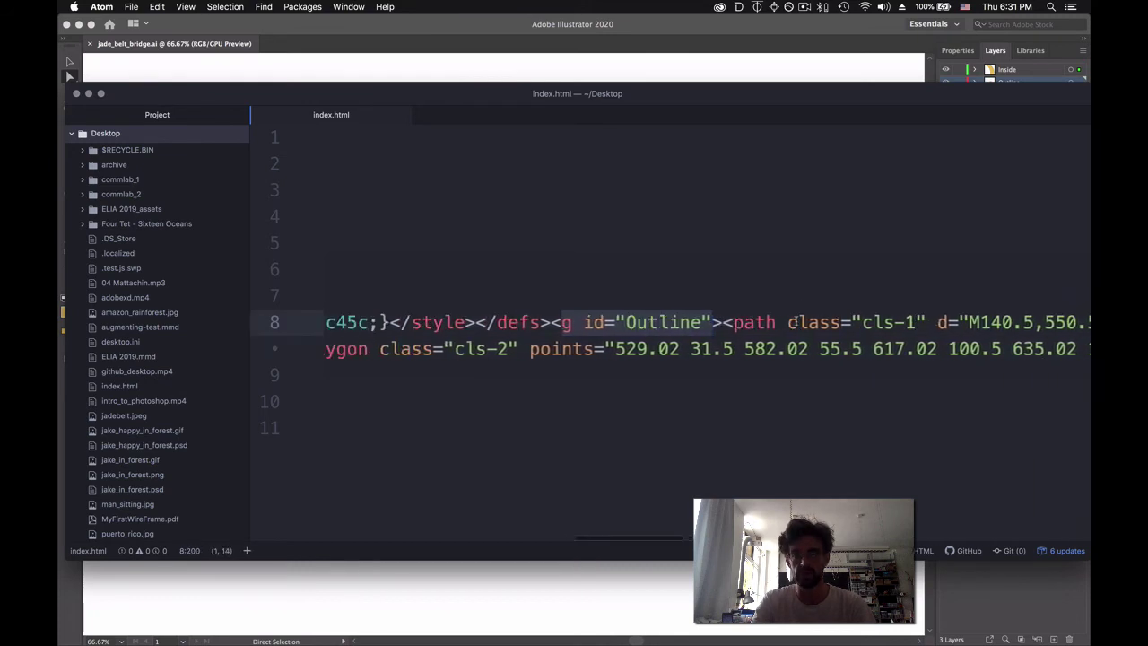
scroll(794, 322, "left", 2)
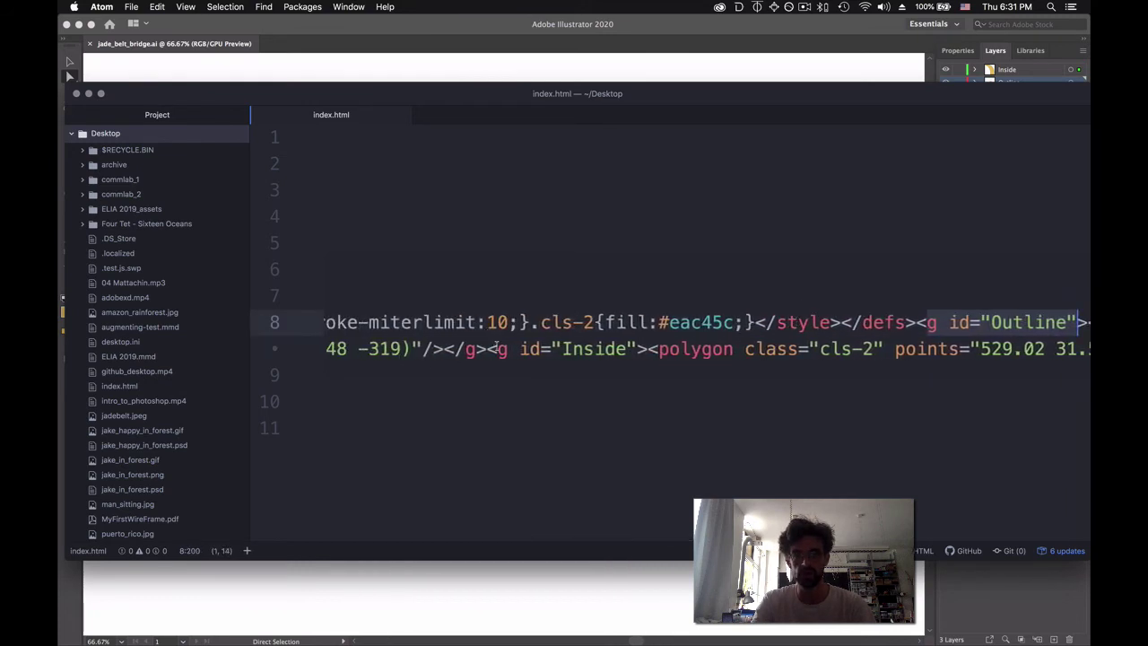
left_click_drag(497, 349, 641, 337)
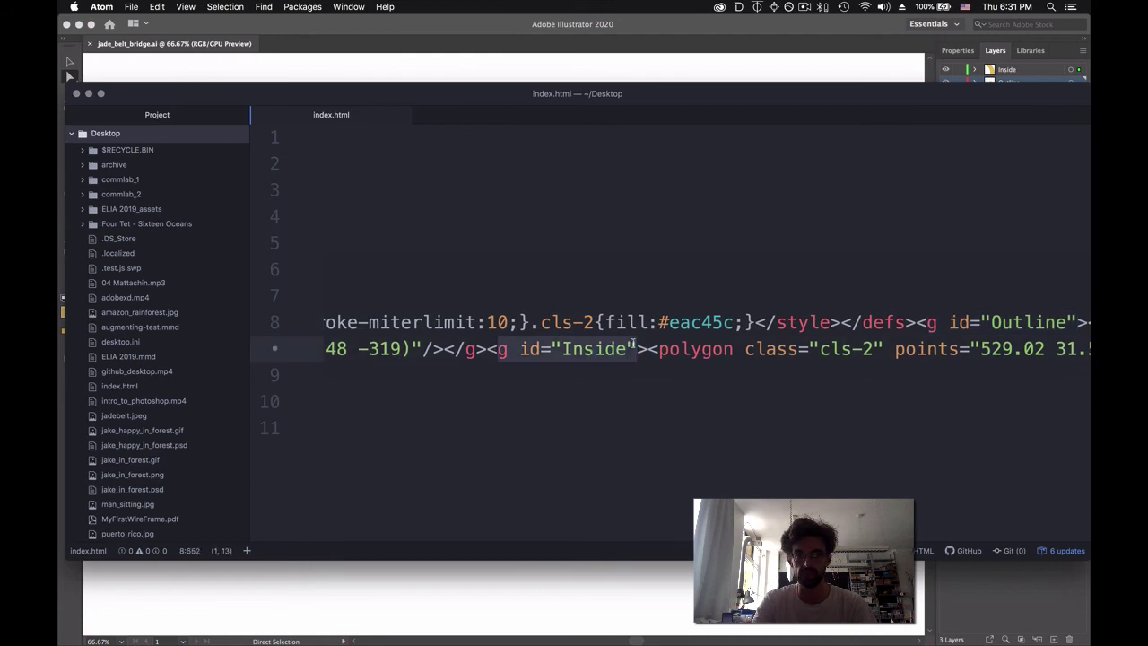
left_click(626, 349)
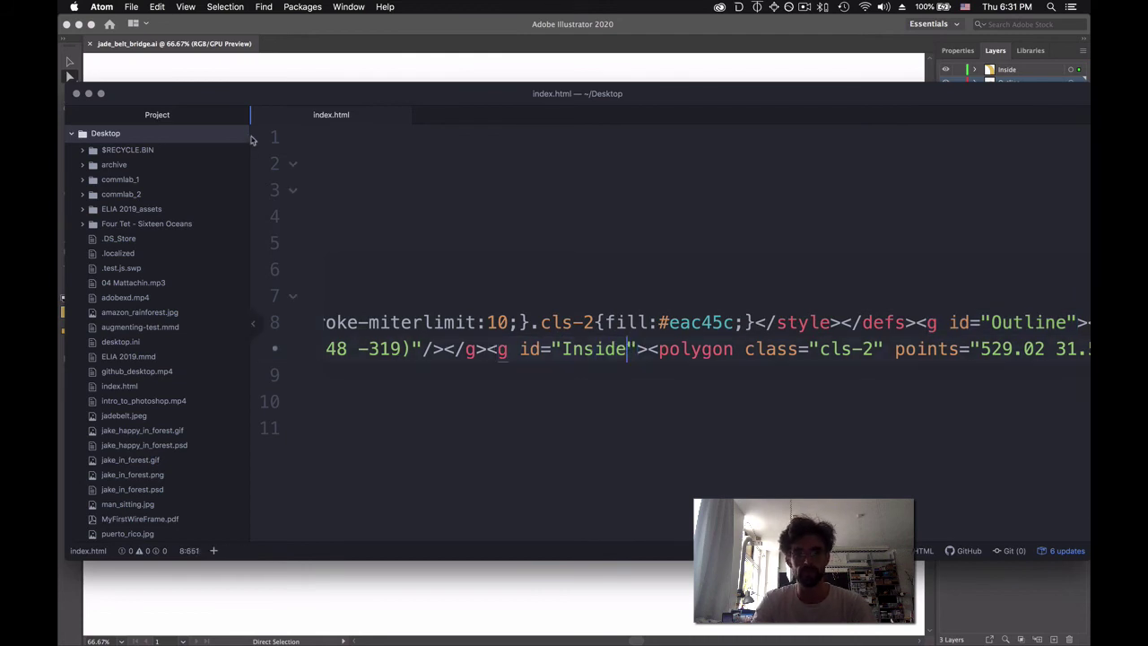
Narrow the Tree View to widen the code area and start a new blank file
left_click_drag(252, 154, 127, 157)
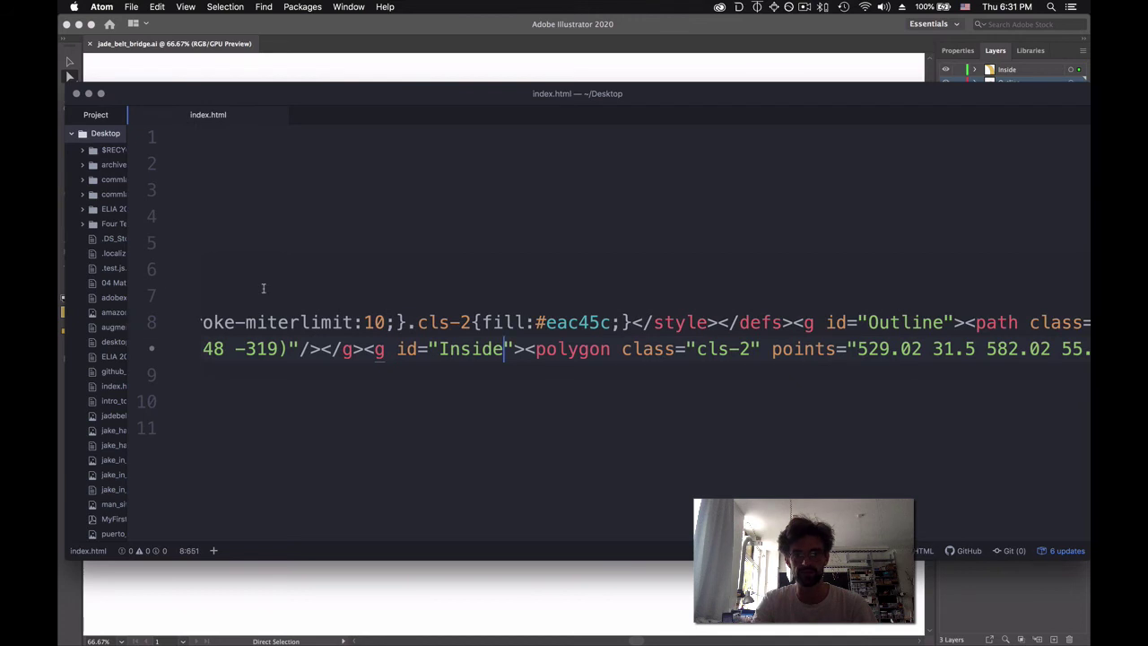
scroll(265, 289, "left", 6)
scroll(265, 289, "left", 6)
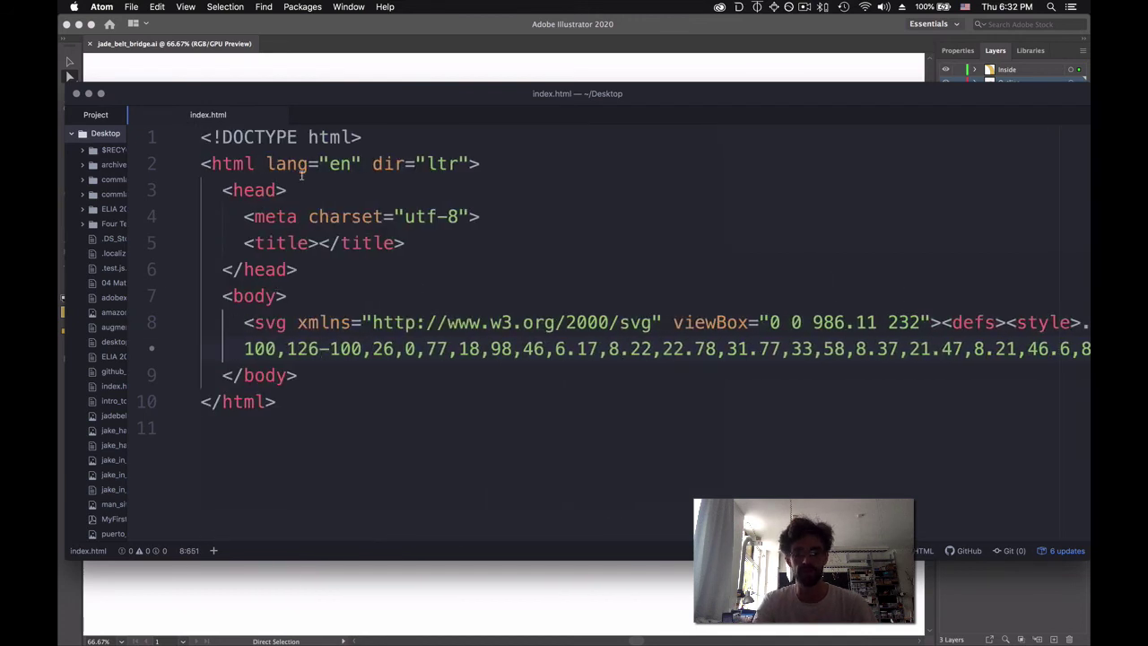
key("super+n")
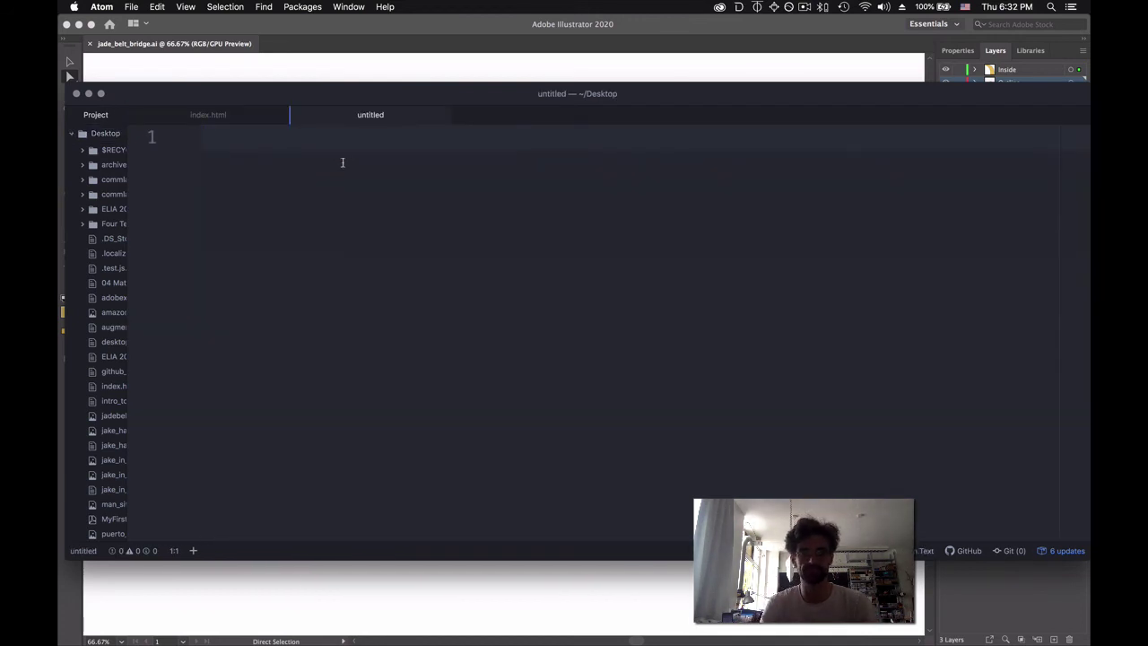
Save the new blank file as script.js
key("super+s")
type("script")
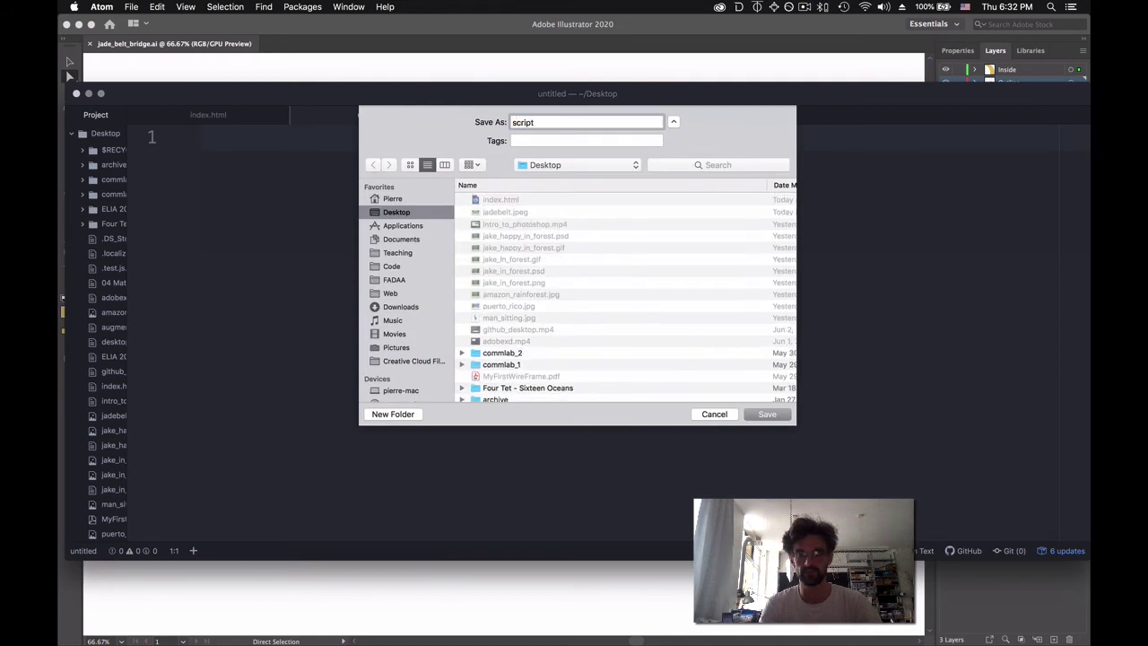
type(".js")
key("Return")
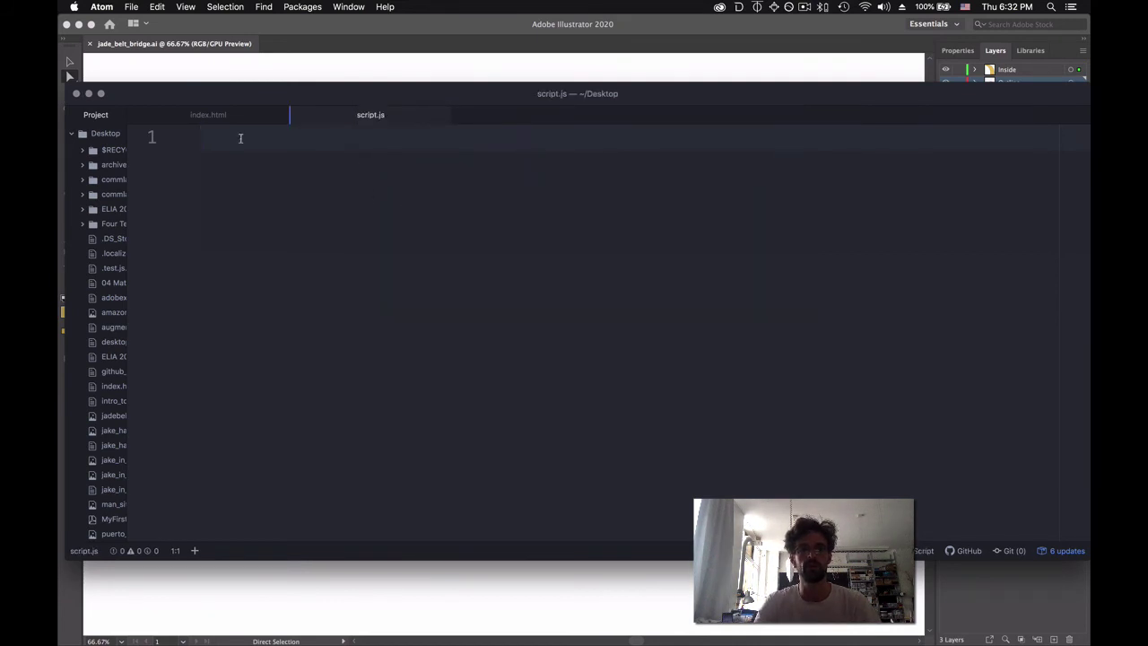
Add a <script src="script.js"></script> tag below the title in index.html
left_click(193, 115)
left_click(420, 243)
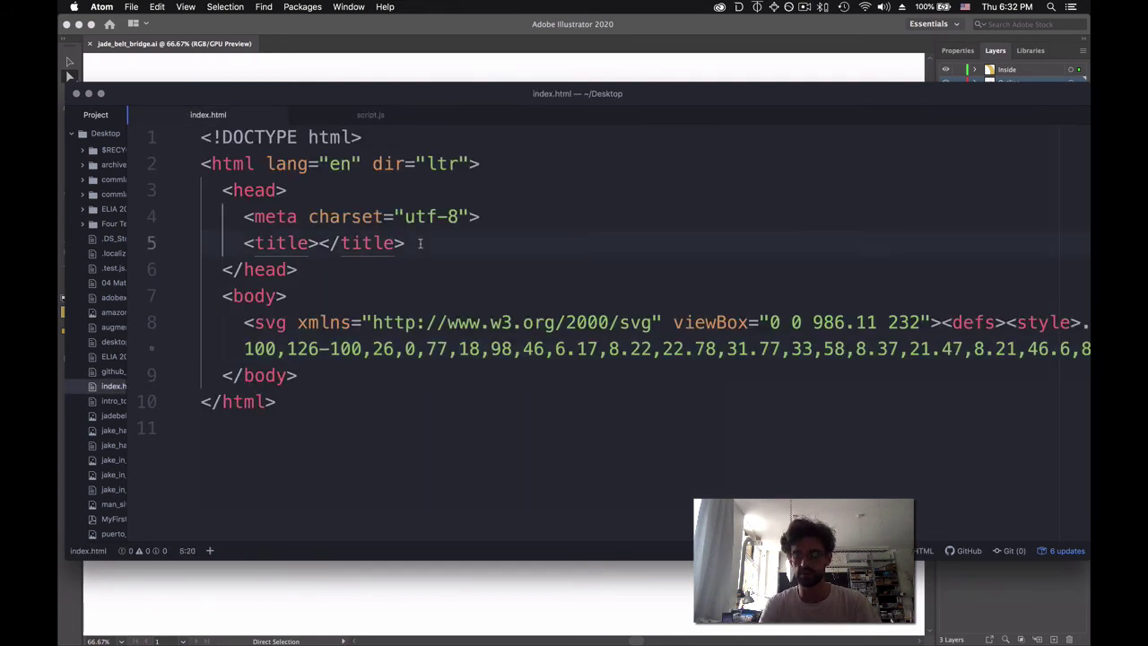
key("Return")
type("scr")
key("Tab")
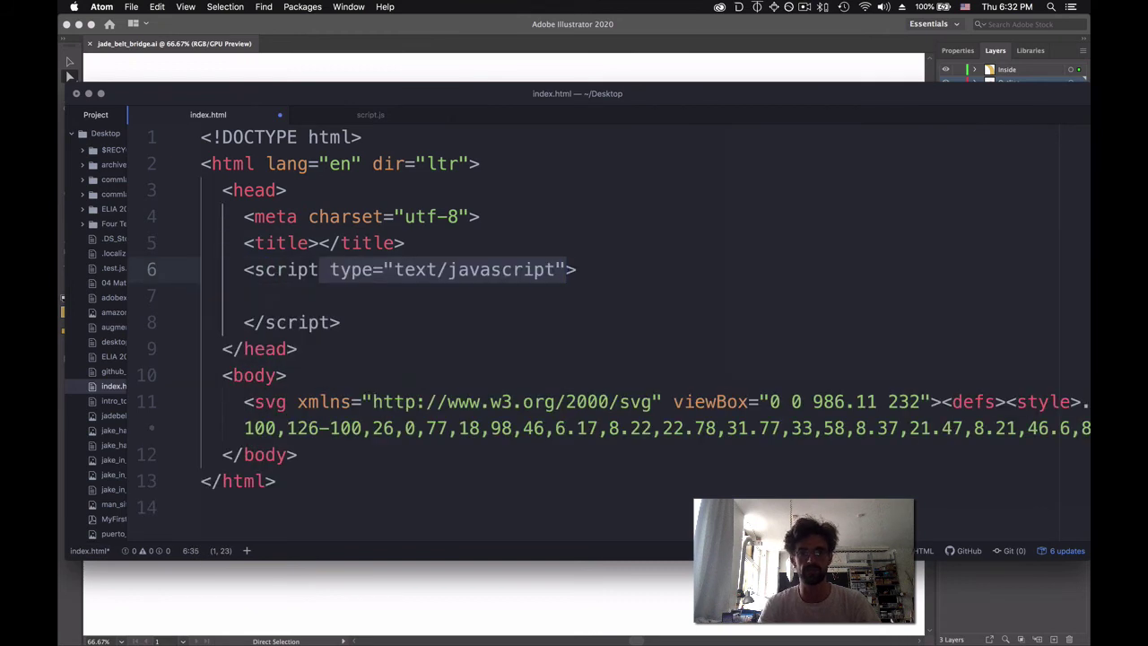
key("BackSpace")
key("BackSpace")
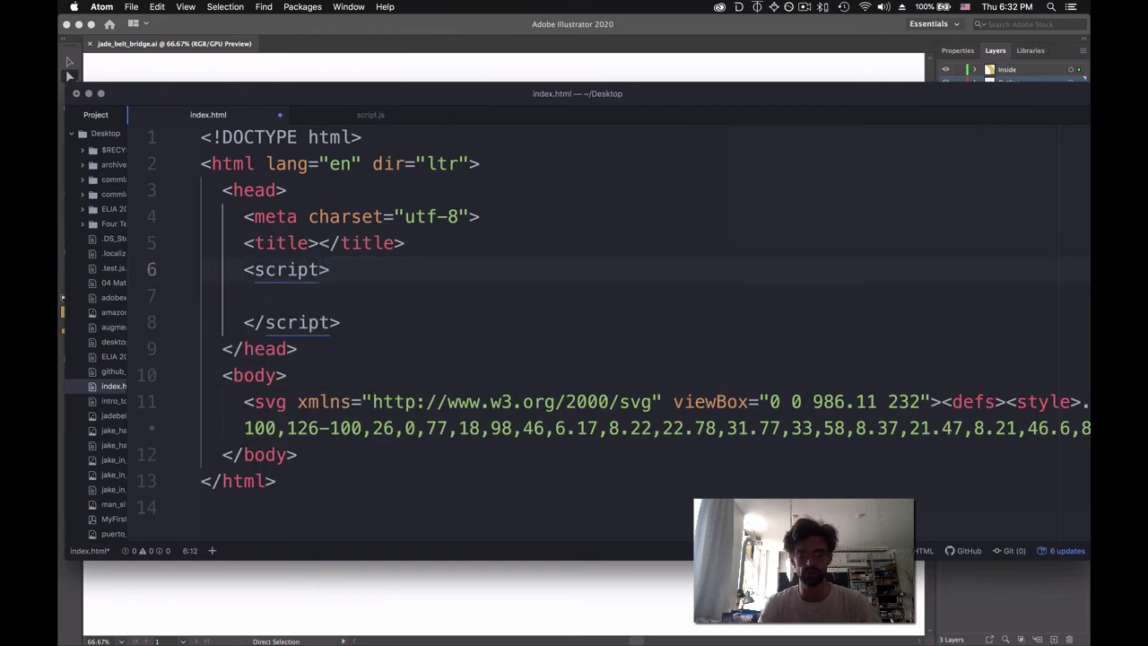
type("src")
key("Tab")
type("cscrip")
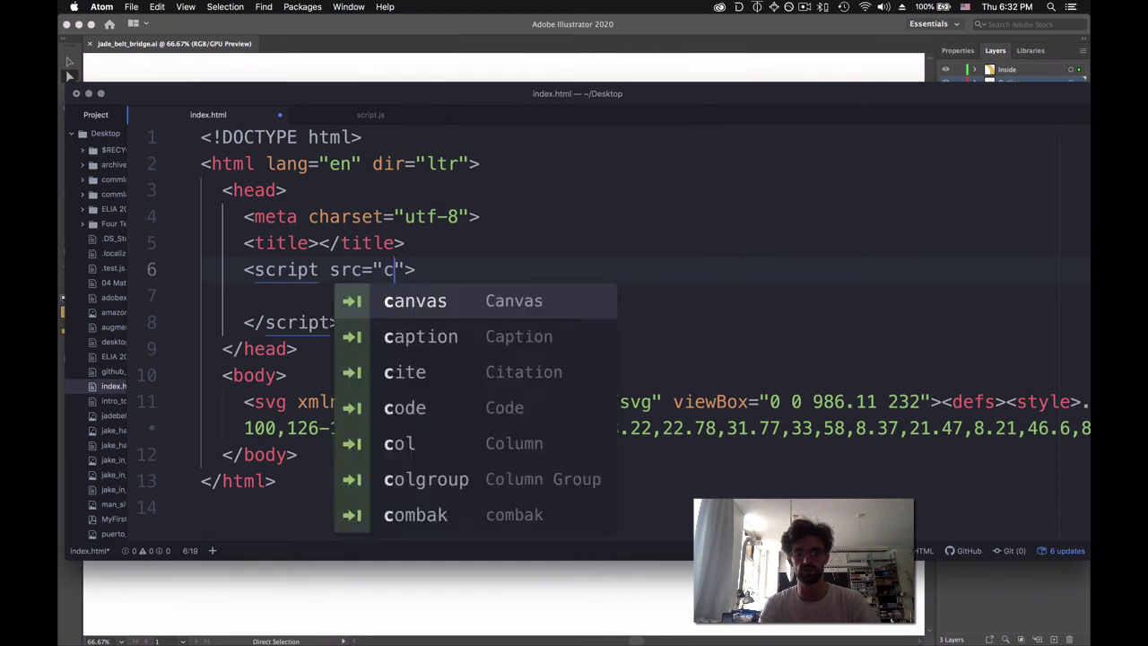
key("BackSpace")
key("BackSpace")
key("BackSpace")
key("BackSpace")
key("BackSpace")
key("BackSpace")
type("script.")
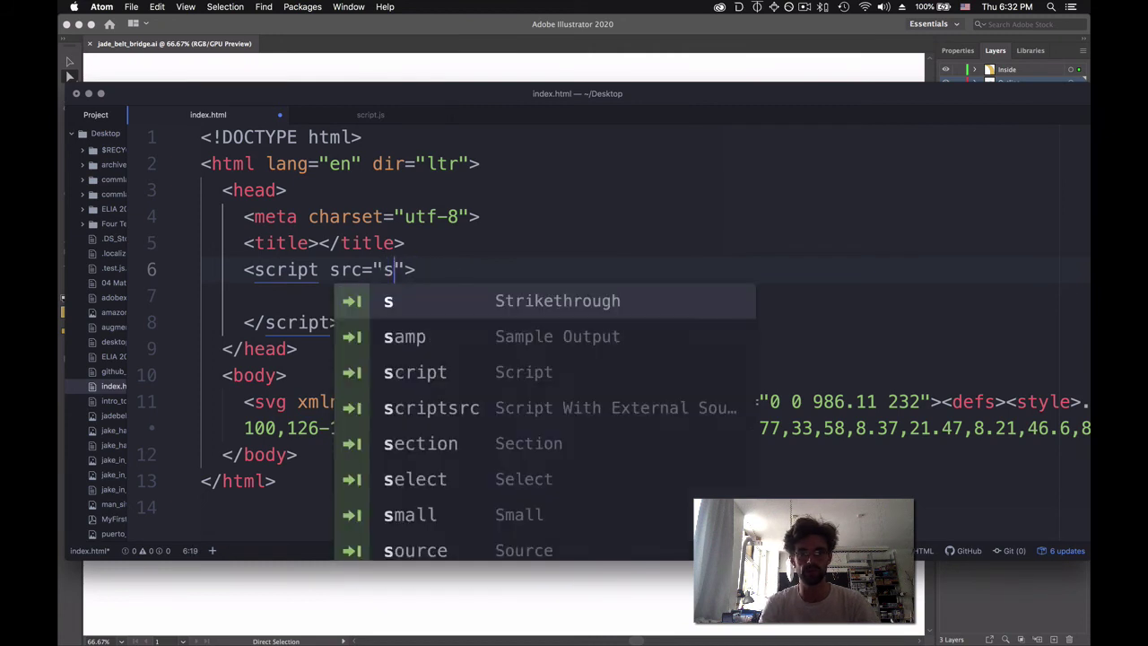
type("js")
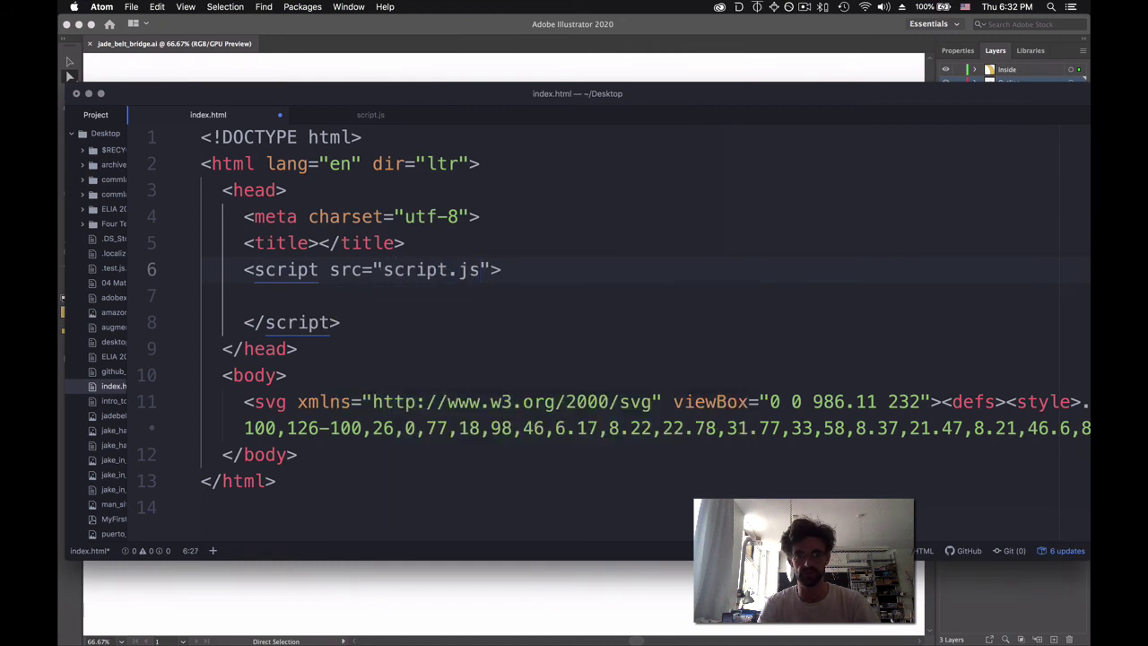
Move the script tag out of the head to just below the SVG
left_click(412, 314)
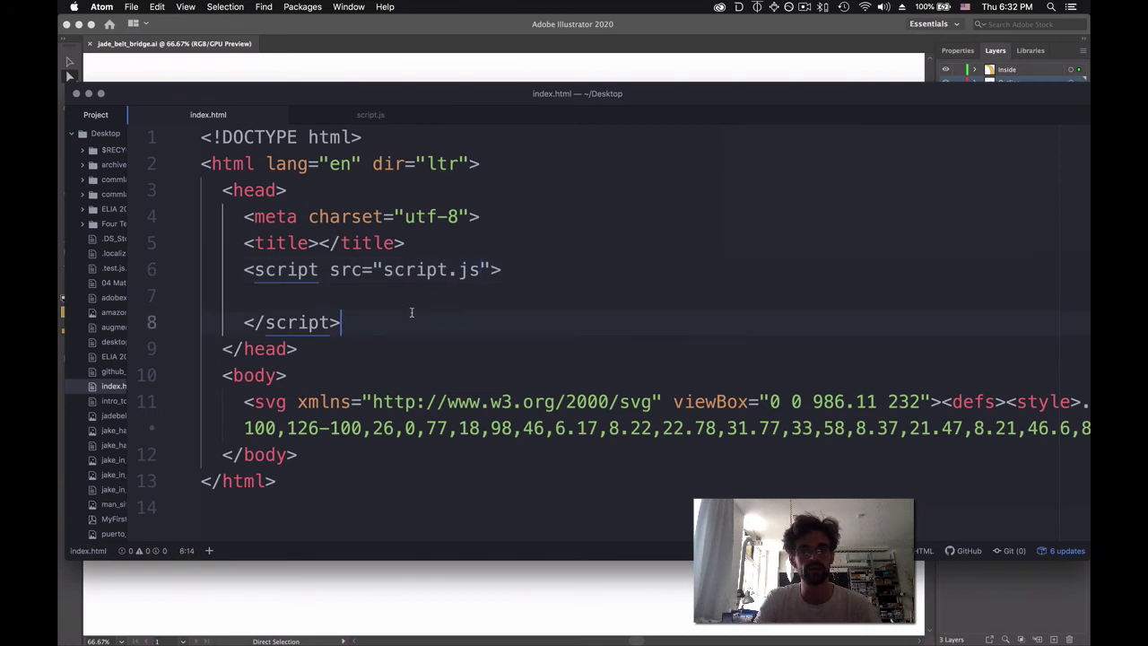
left_click(239, 320)
key("BackSpace")
key("BackSpace")
key("BackSpace")
key("BackSpace")
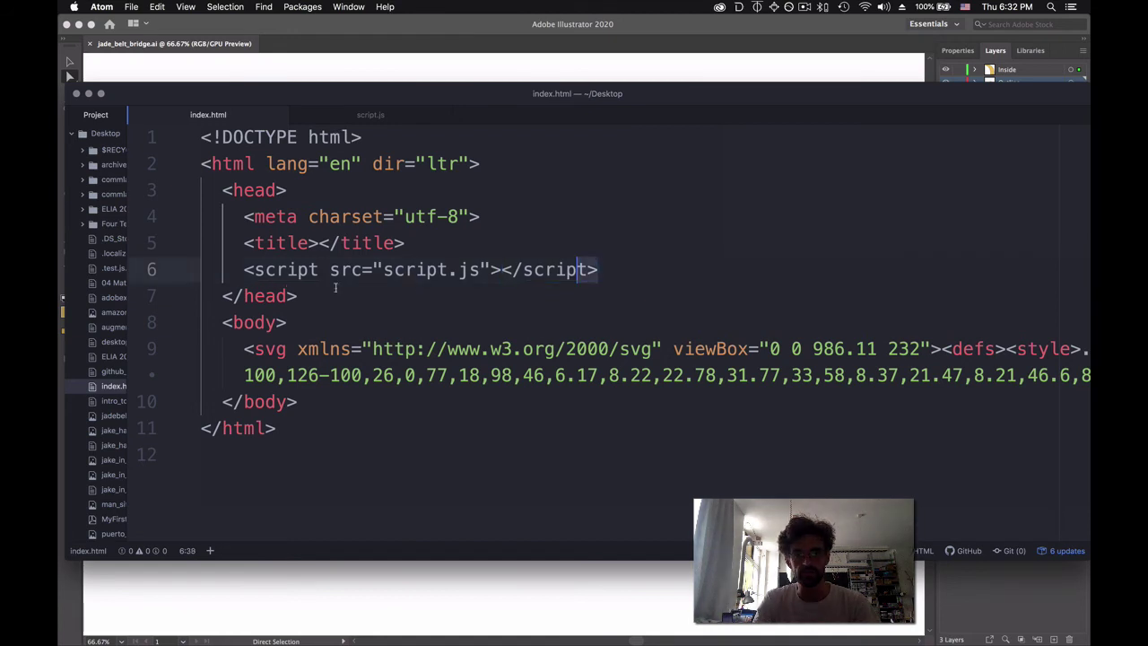
left_click(241, 285, "shift")
left_click(244, 269, "shift")
key("super+x")
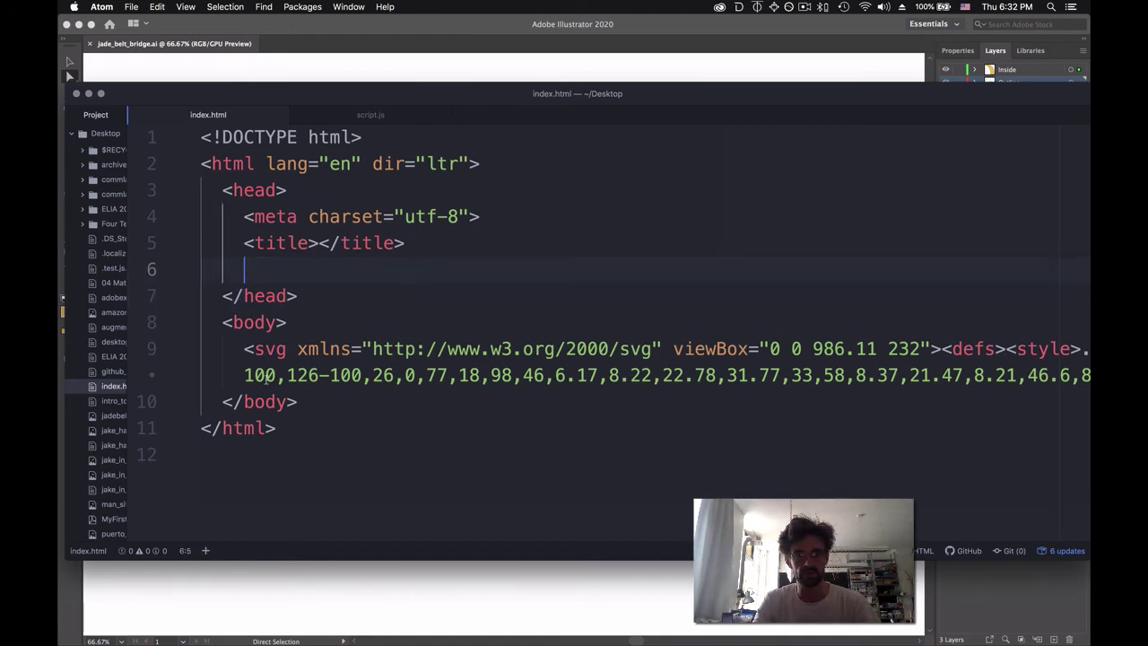
left_click(244, 375)
key("super+Right")
key("Return")
key("Return")
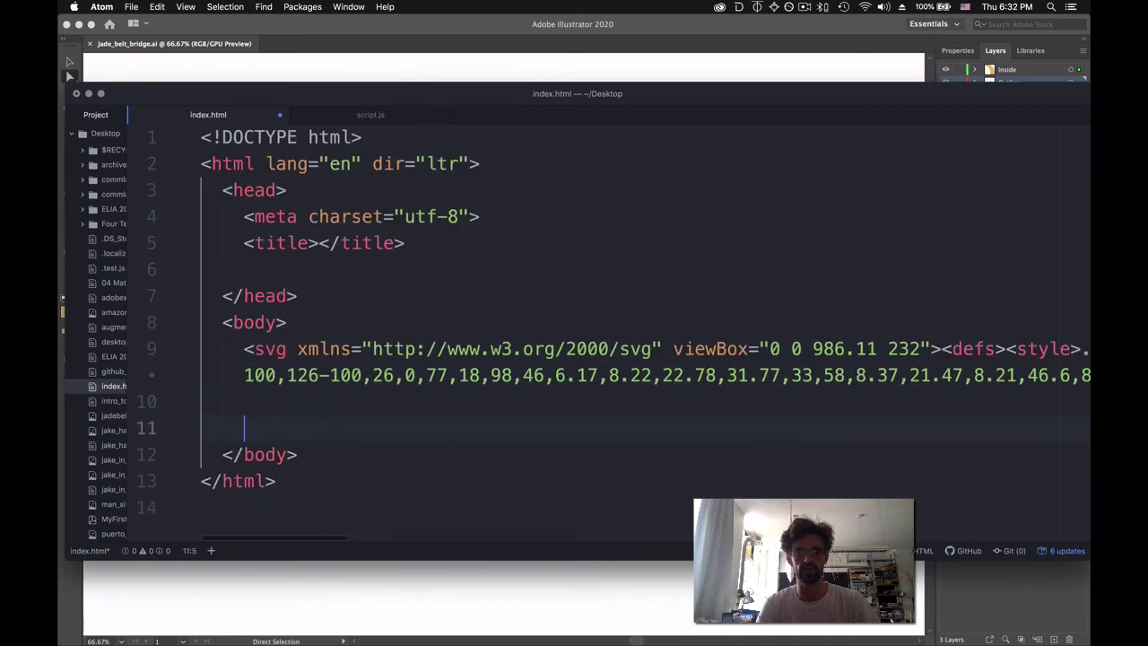
key("super+v")
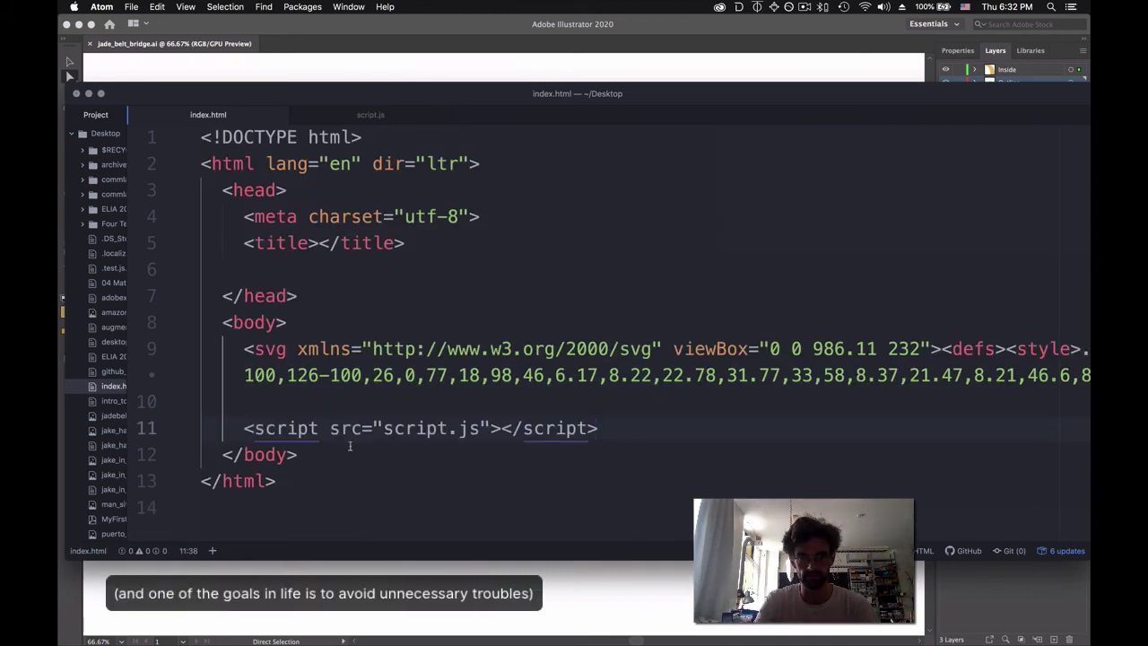
In script.js, store the Inside element as insideOfBridge using getElementById, and save
left_click(356, 118)
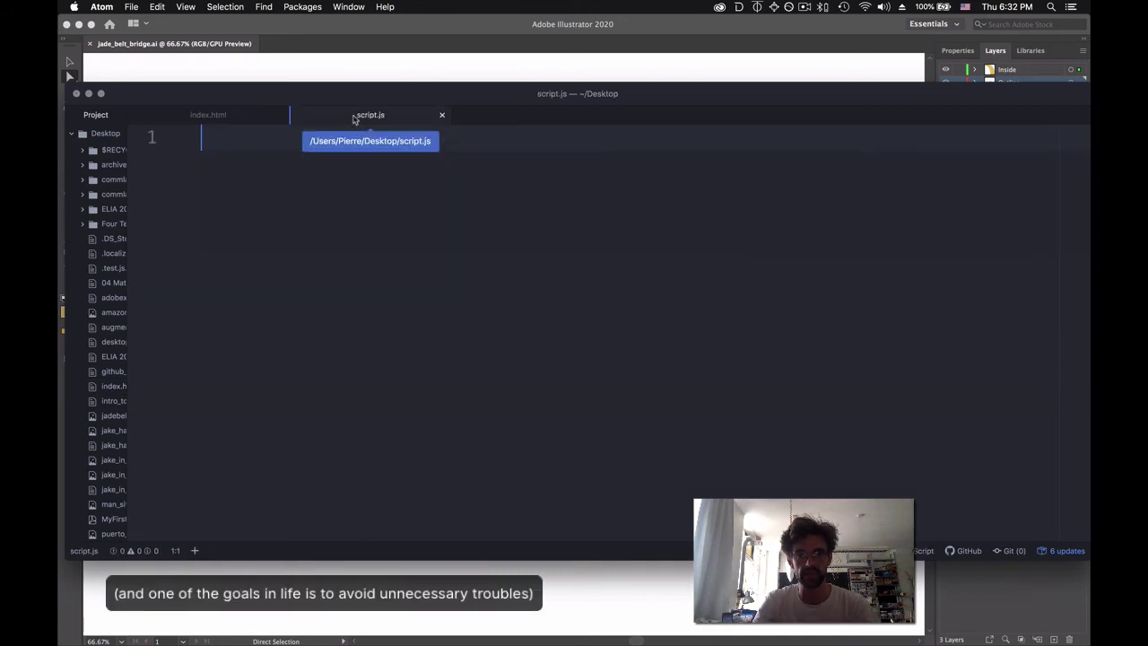
type("let ind")
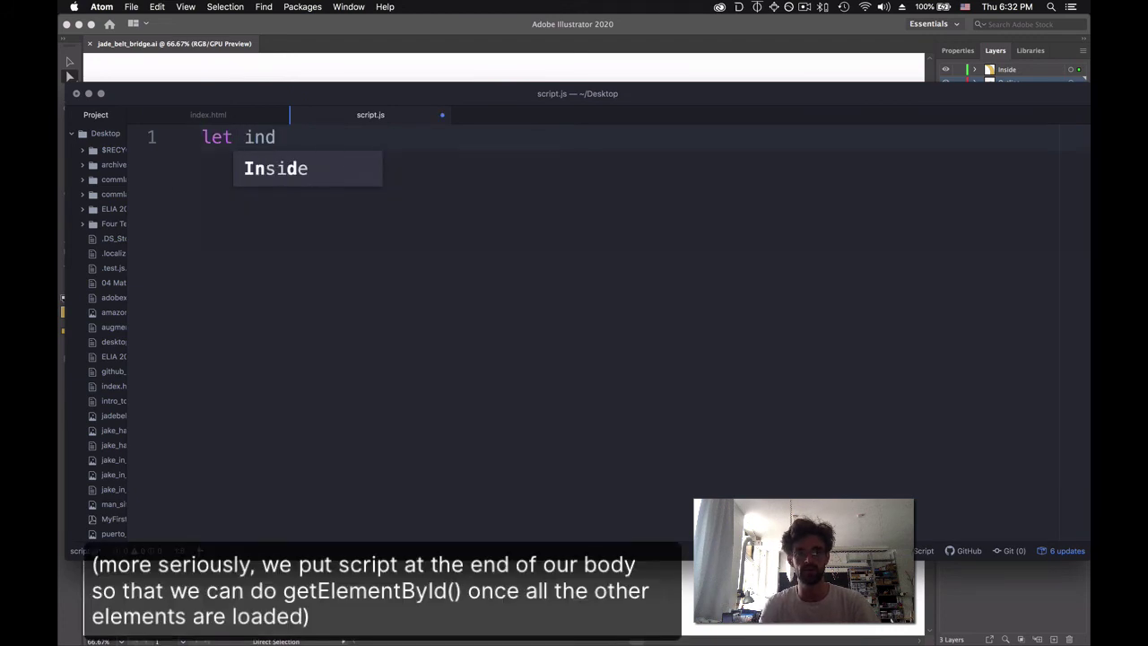
key("BackSpace")
type("side")
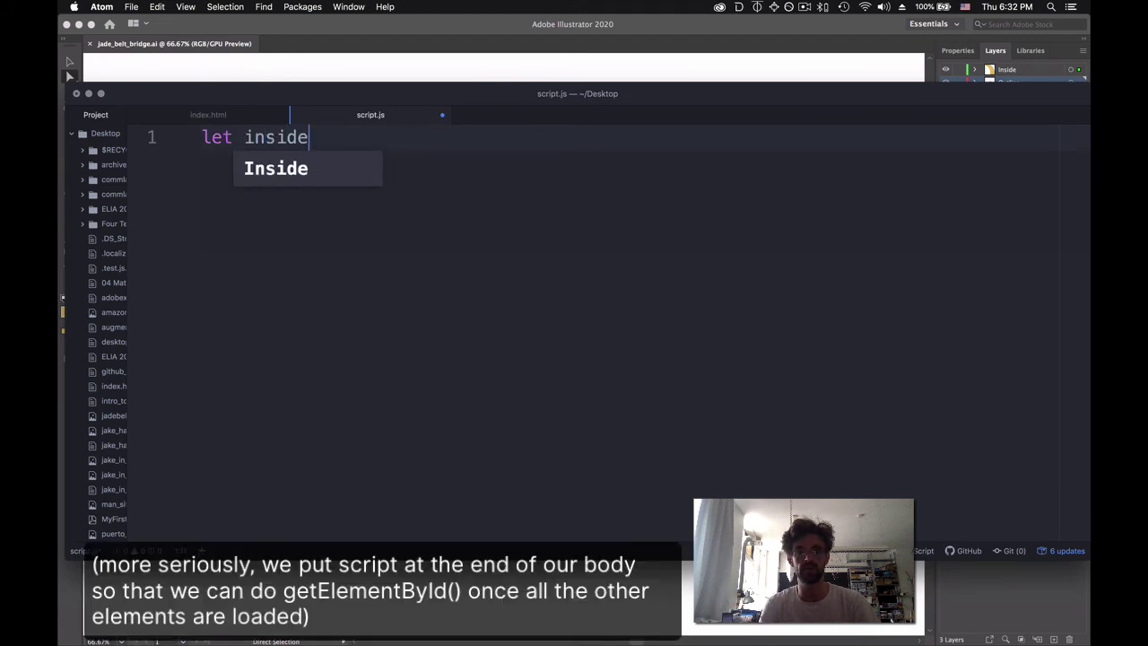
type("OfBridge")
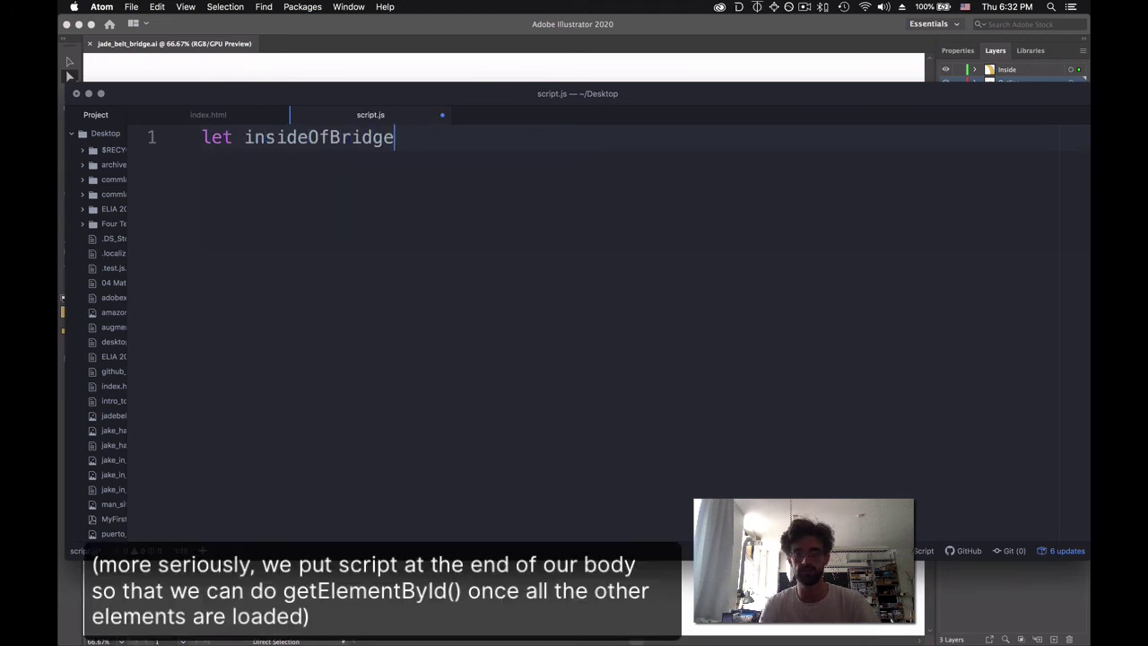
type(" = docu")
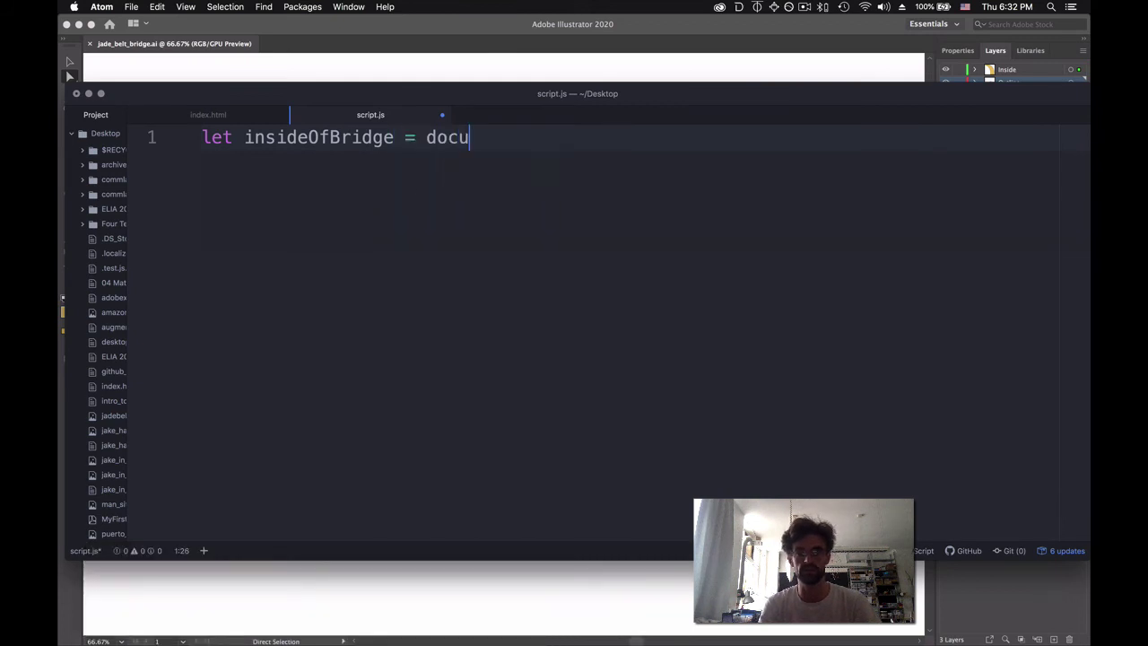
type("ment.getElemn")
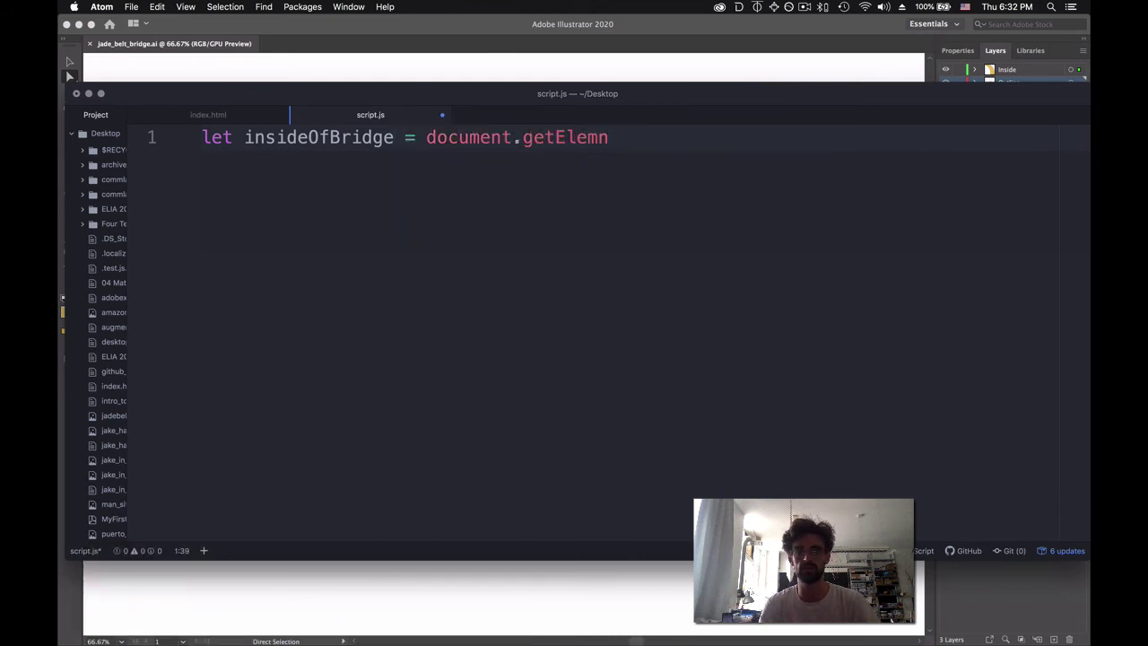
key("BackSpace")
type("entBy")
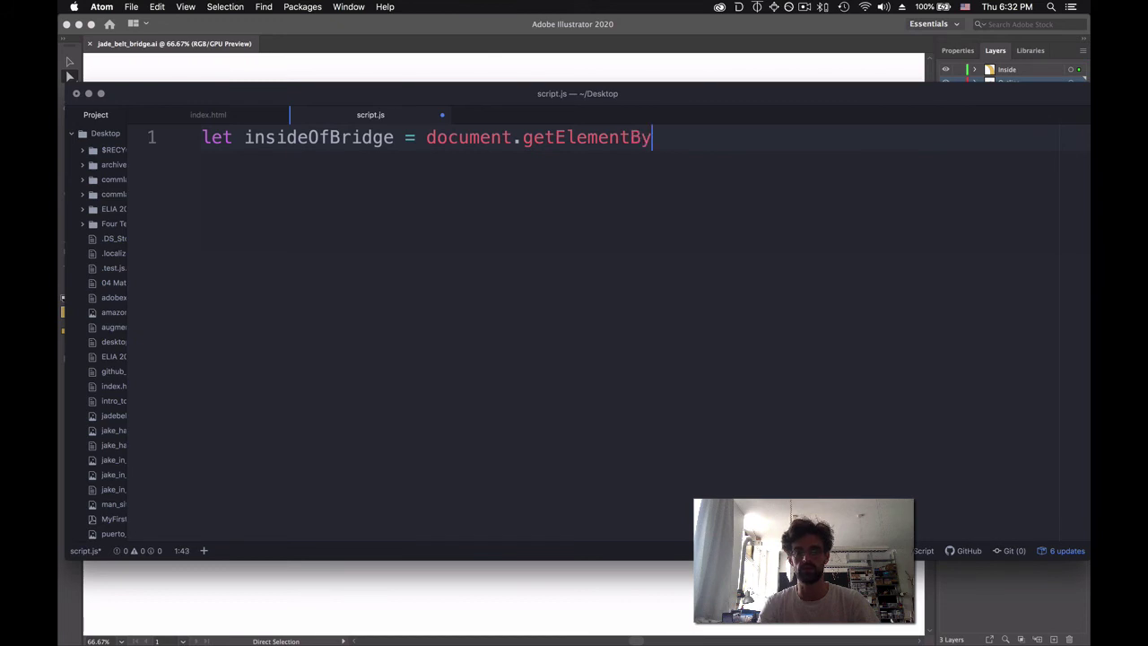
type("Id(\"")
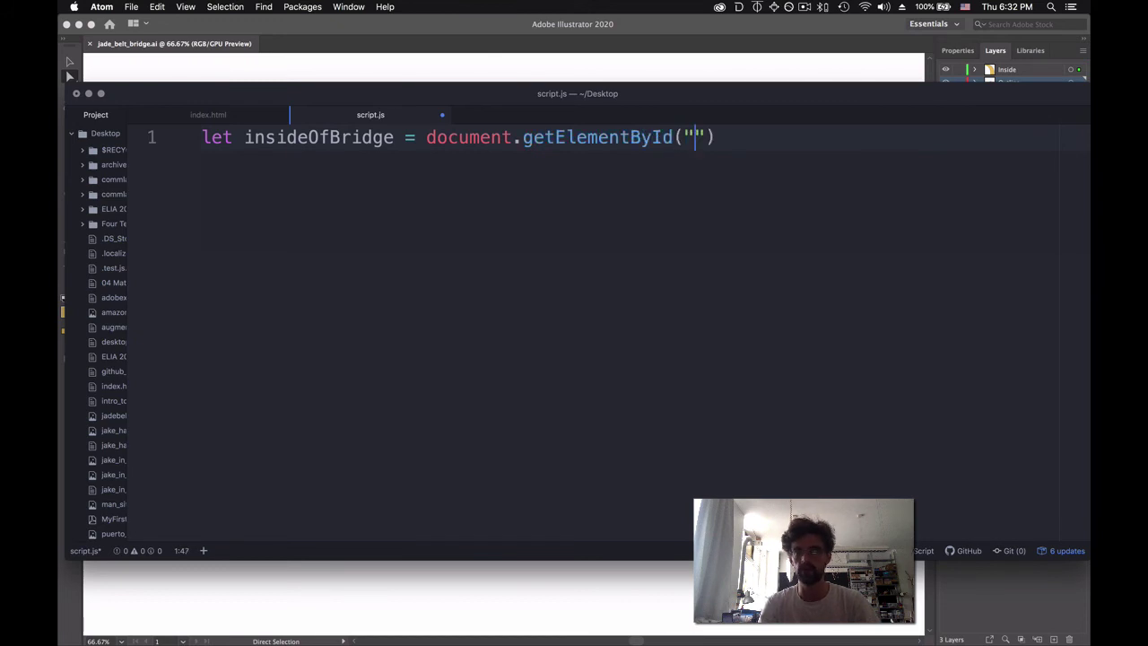
type("Inside")
key("BackSpace")
type("ide")
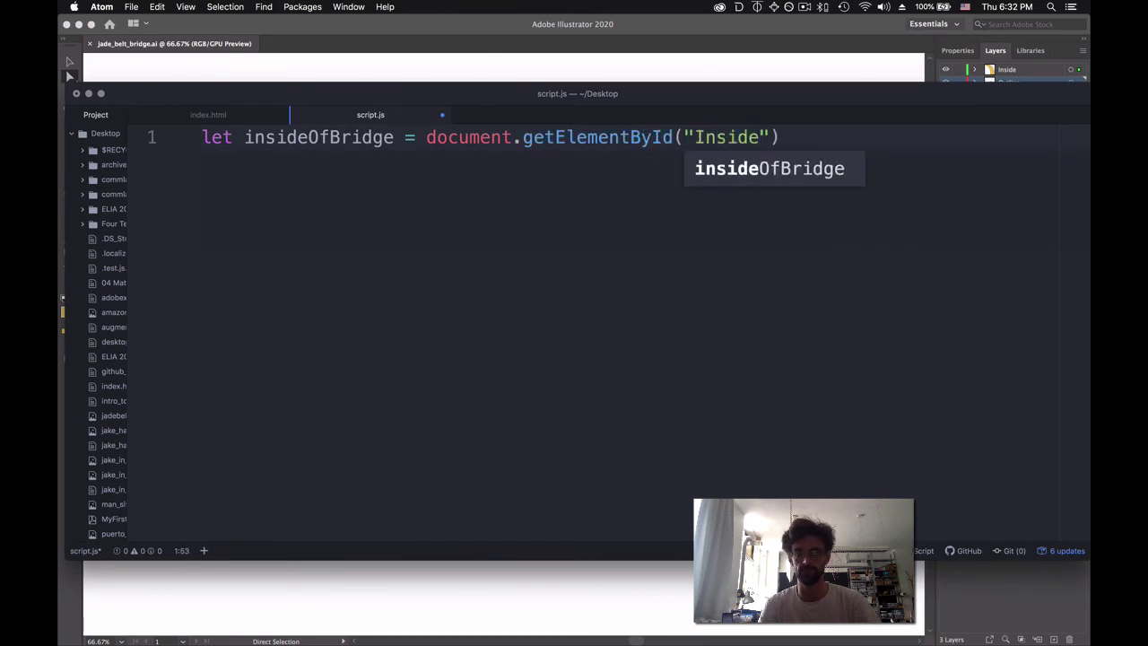
key("super+s")
Attach an empty click handler with insideOfBridge.addEventListener("click", () => { })
key("Return")
key("Return")
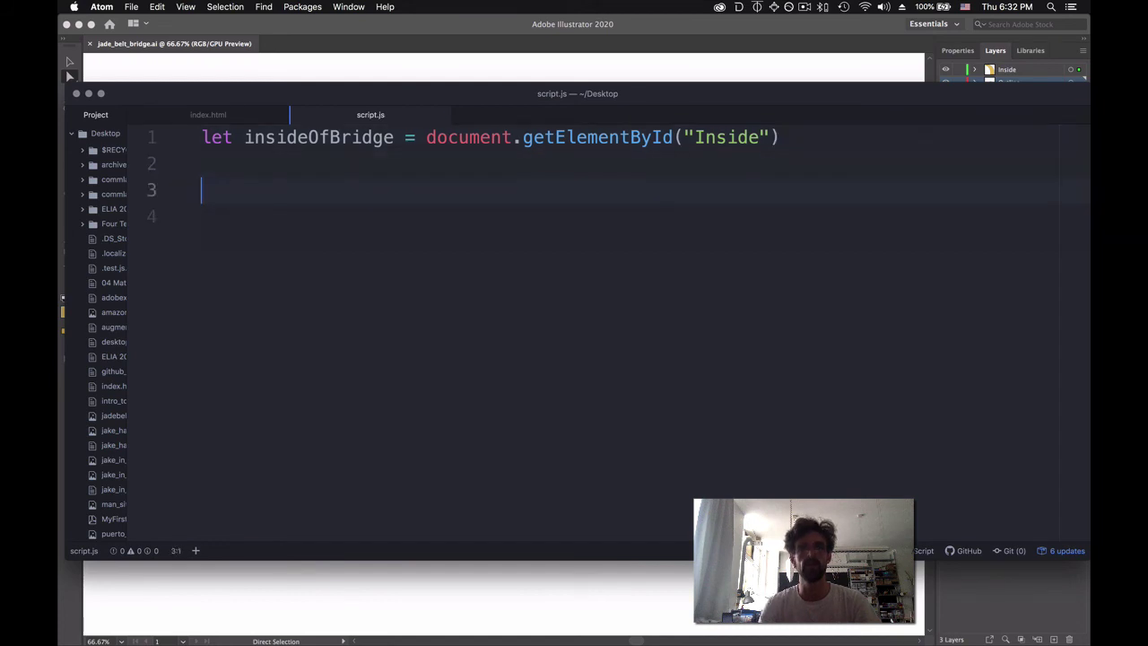
type("ins")
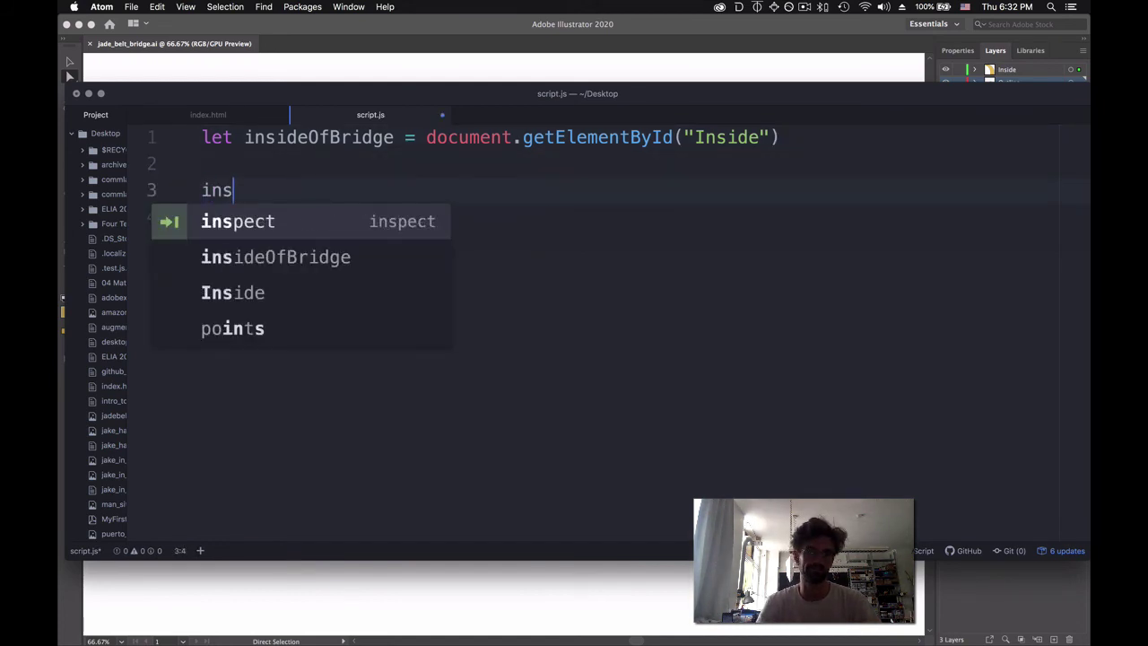
key("Down")
key("Tab")
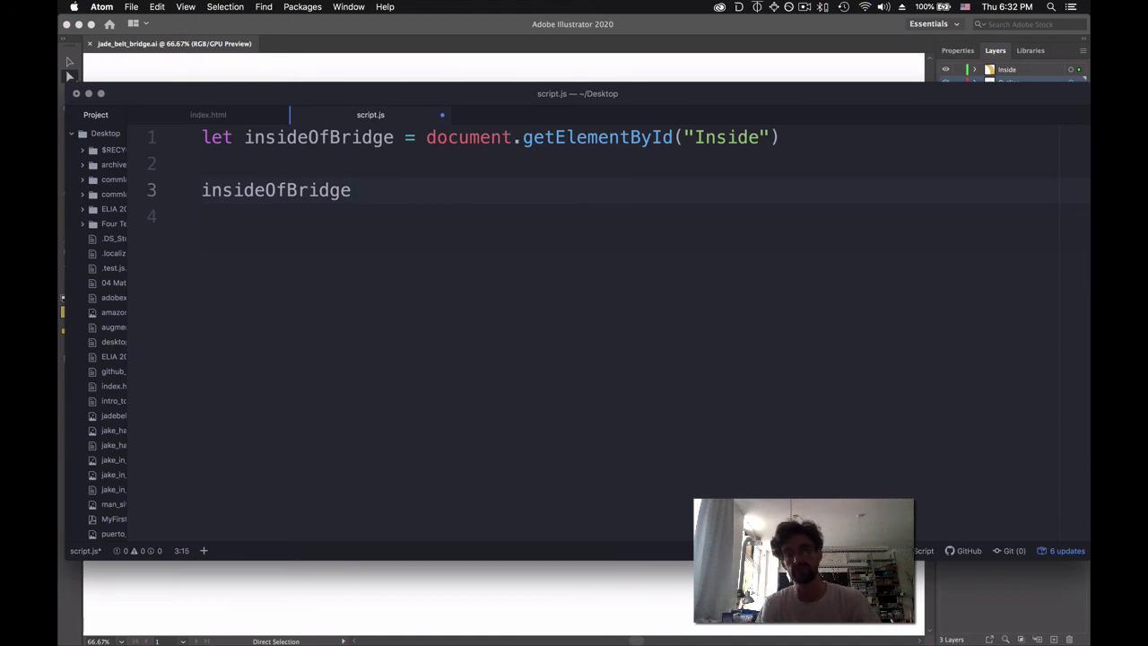
type(".add")
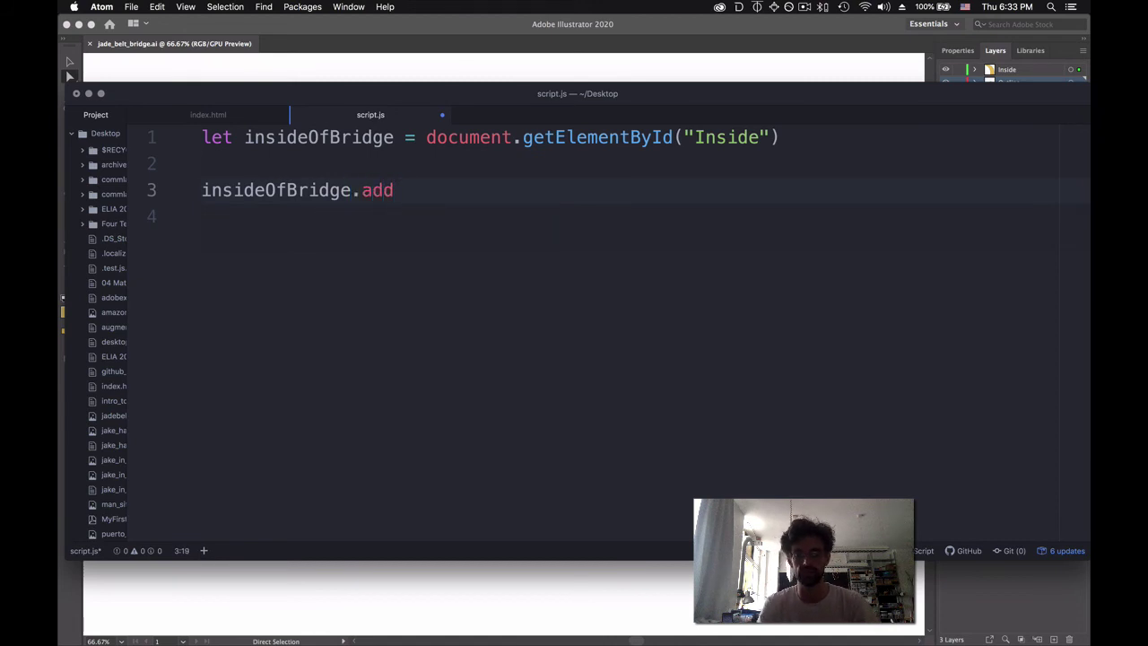
type("EventListener")
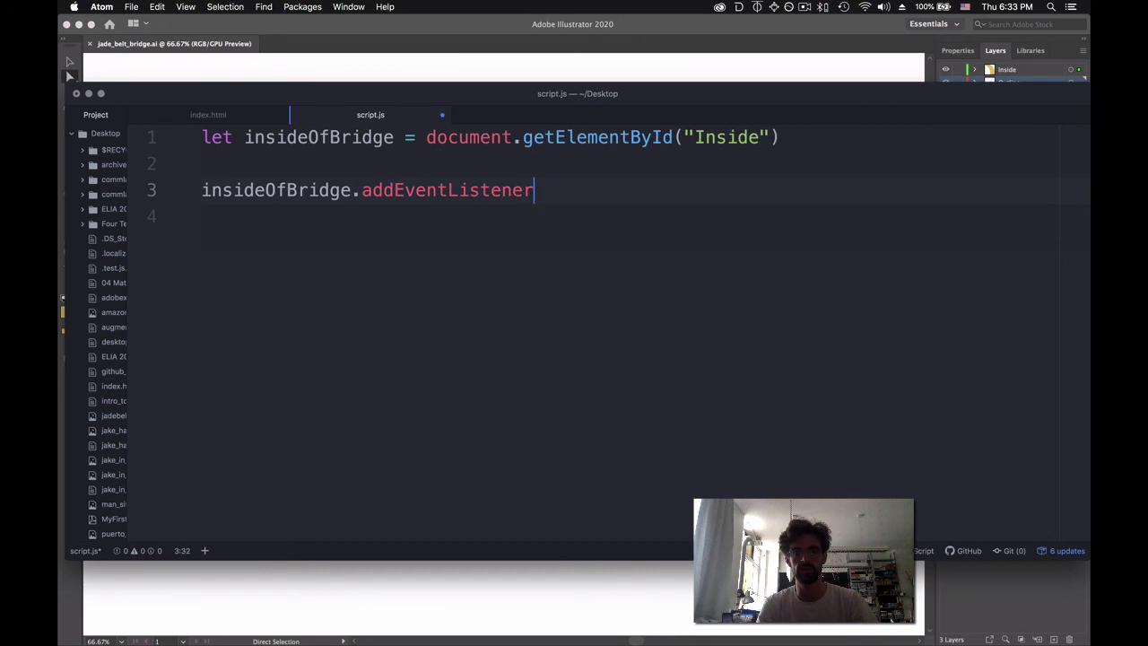
type("(\"click\"")
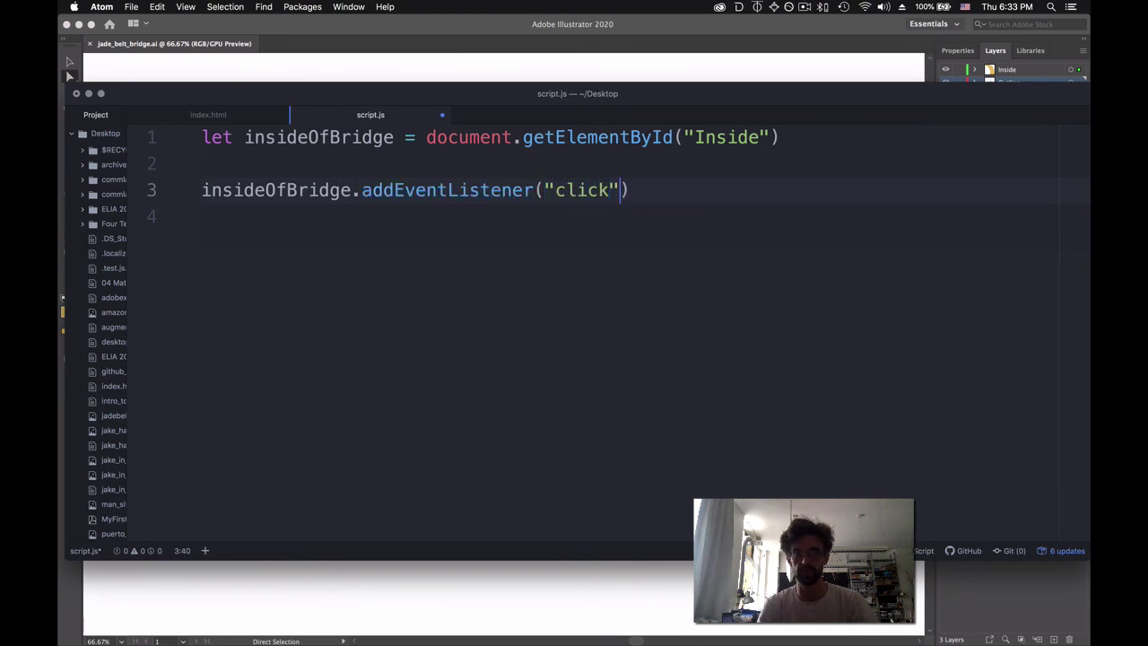
type(", () => ")
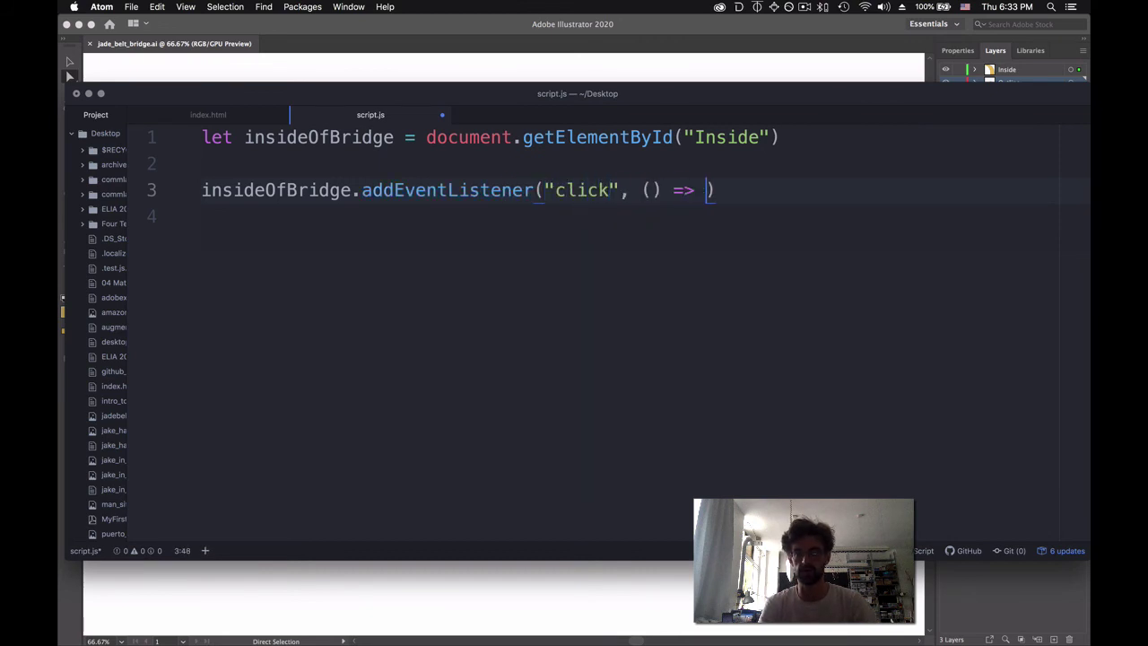
type("{")
key("Return")
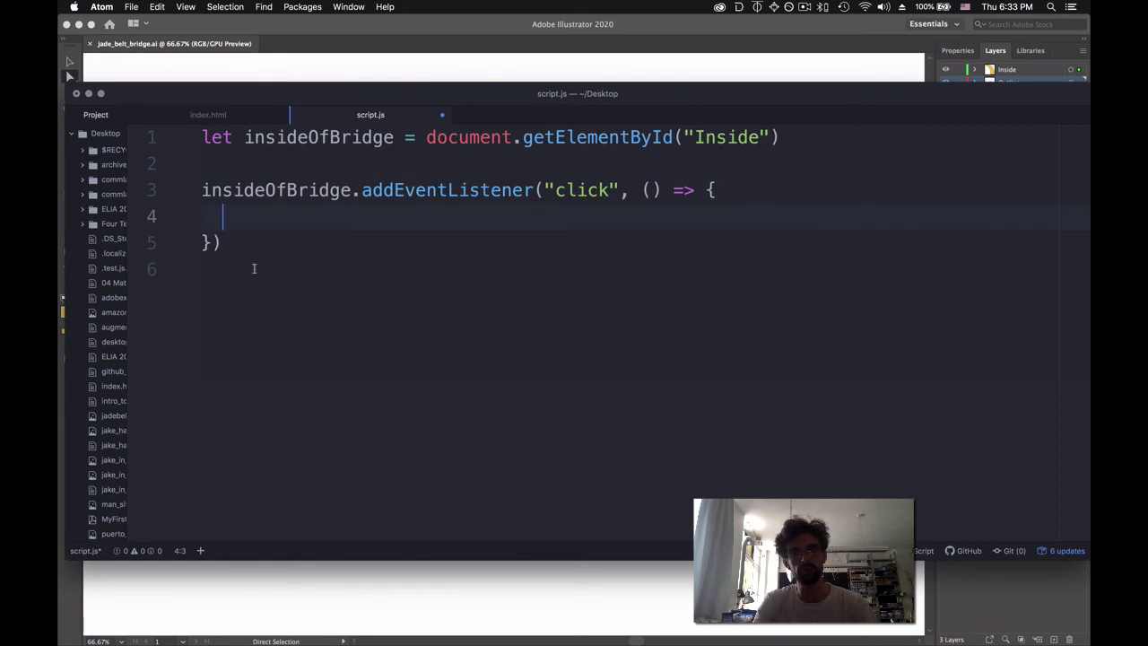
left_click(216, 115)
Add an empty div with id="textbox" below the SVG in index.html and save
left_click(414, 393)
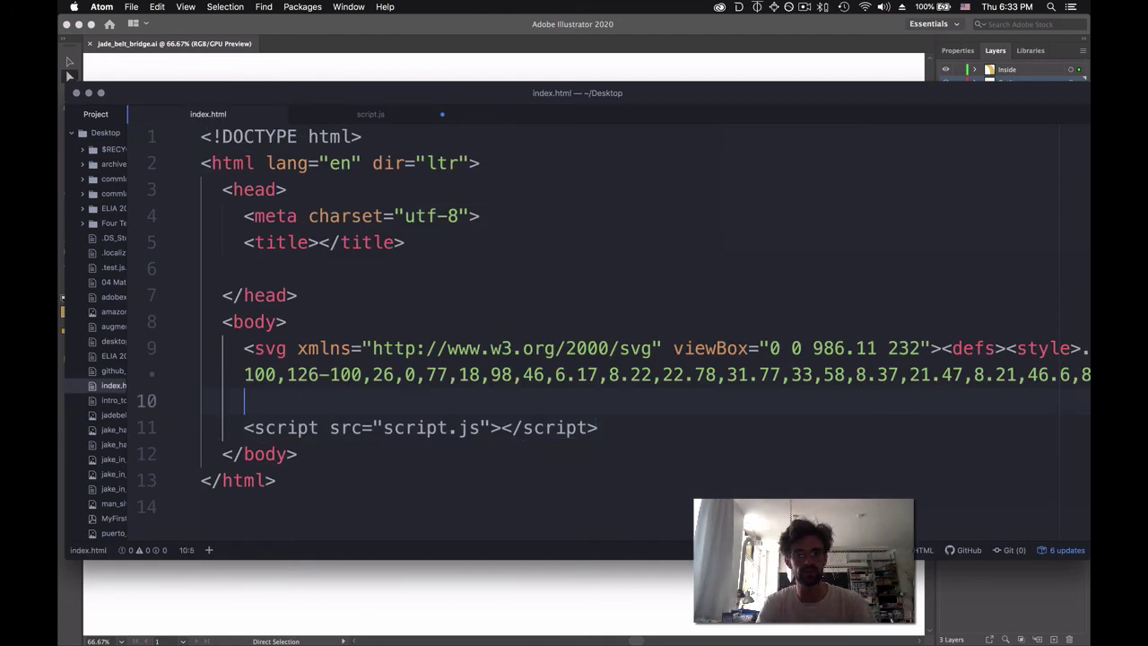
key("Tab")
type("div")
key("BackSpace")
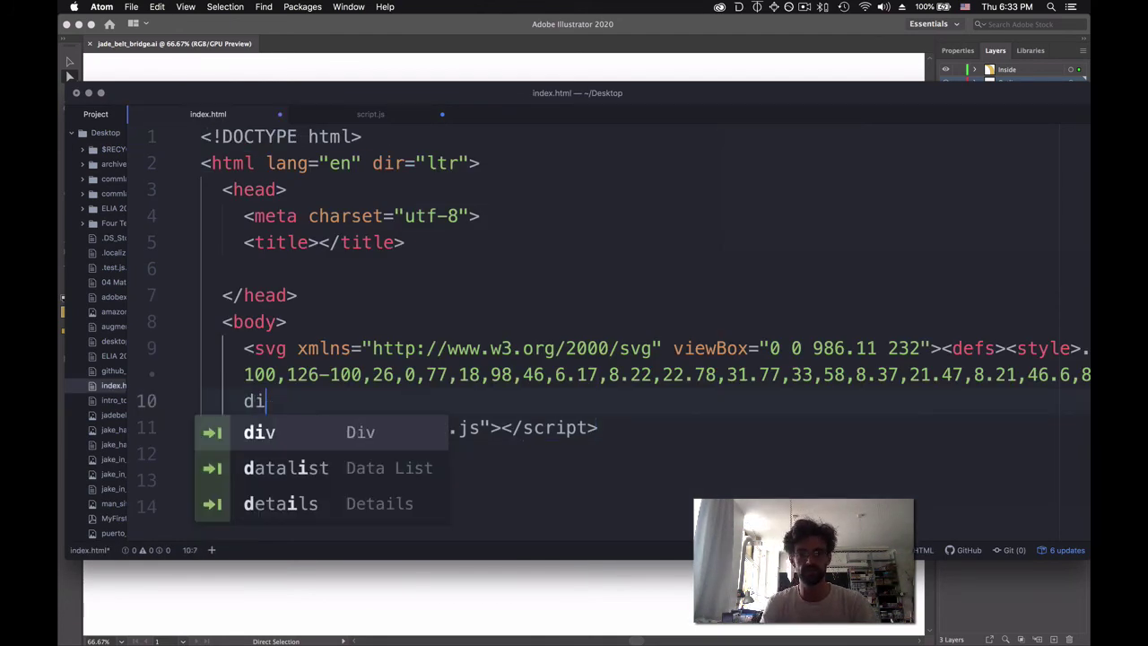
key("BackSpace")
key("BackSpace")
type("div")
key("Tab")
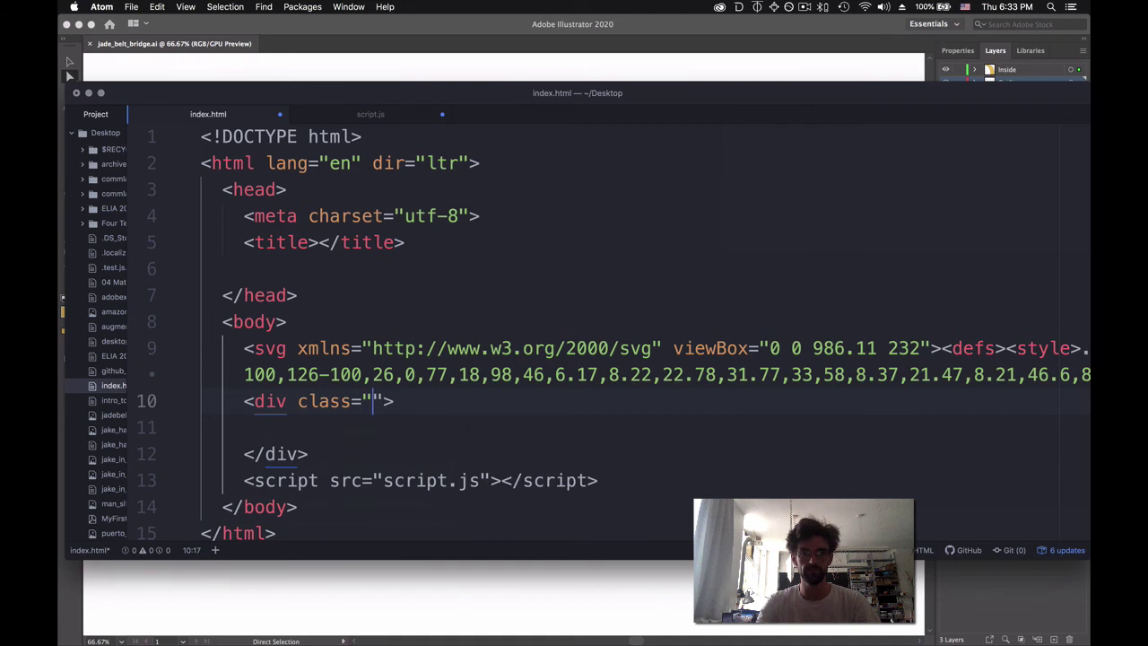
key("BackSpace")
key("BackSpace")
key("BackSpace")
key("BackSpace")
key("BackSpace")
key("BackSpace")
key("BackSpace")
type("id=\"")
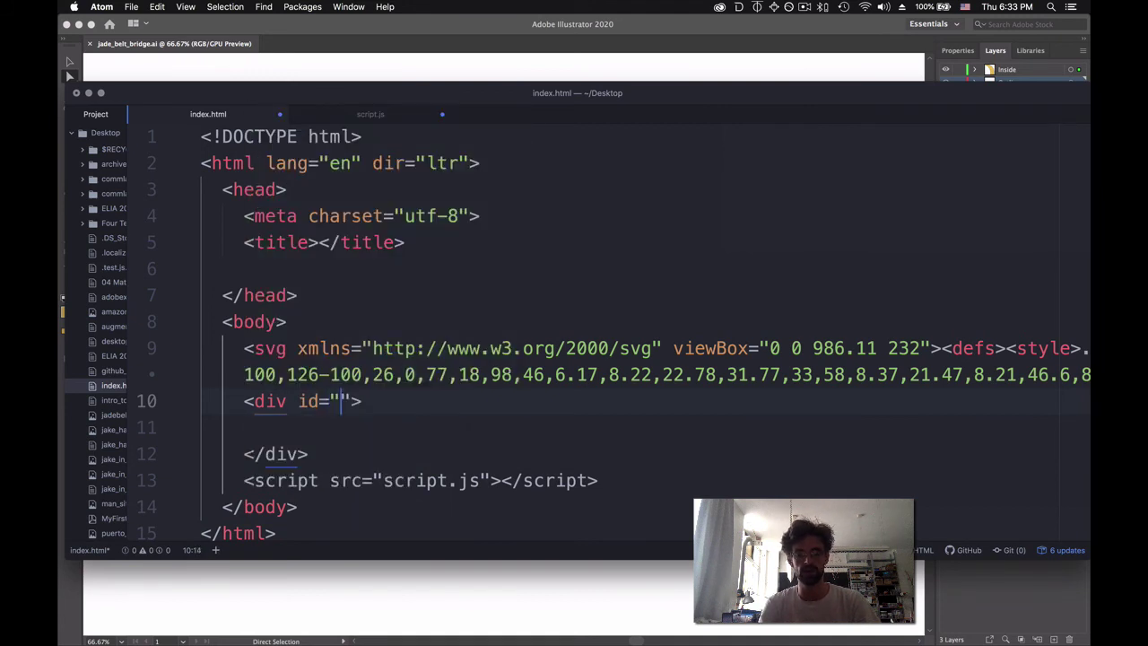
type("textbox")
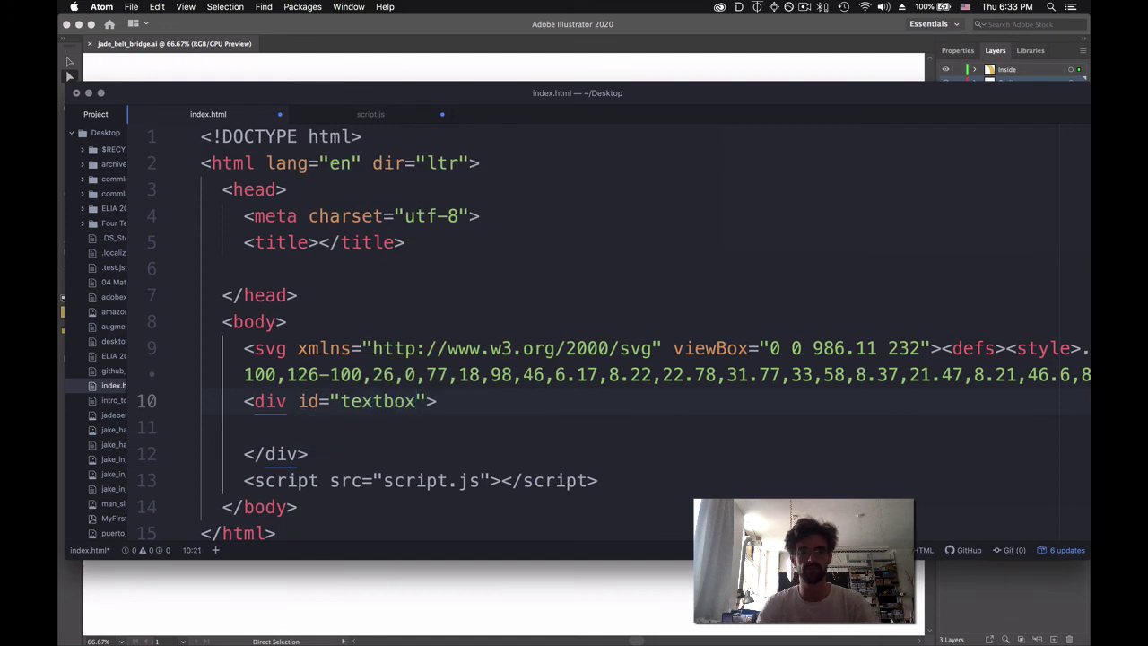
key("super+s")
left_click(375, 118)
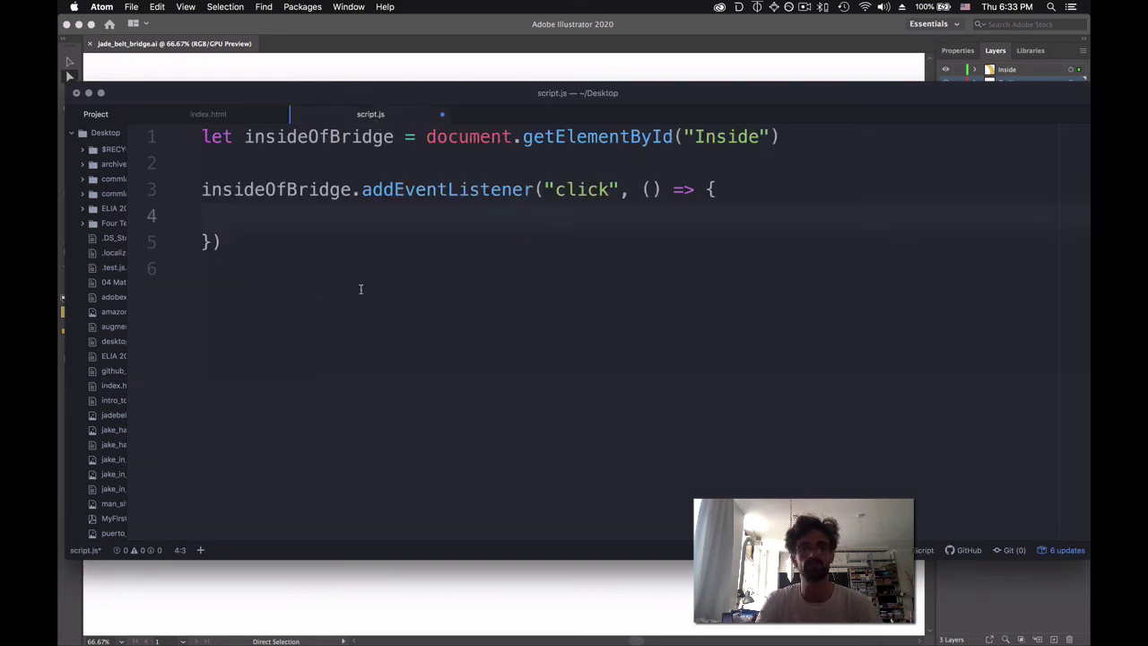
Set textbox's innerText to "You've clicked on the inside of the Jade Belt Bridge!" and save
type("docum")
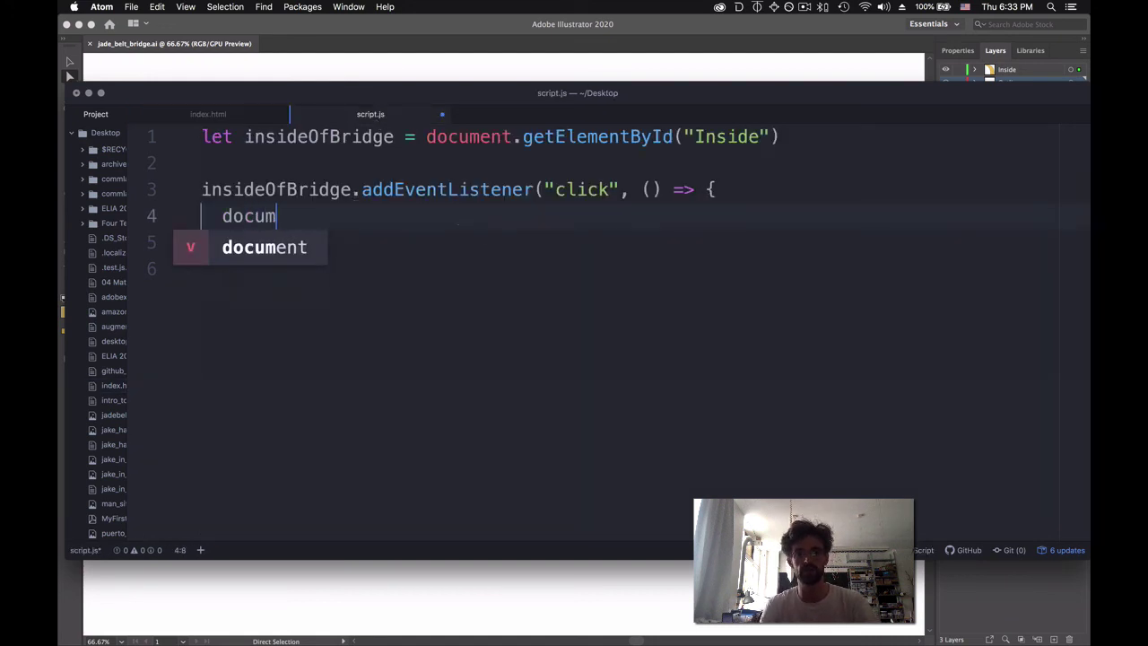
type("ent.getE")
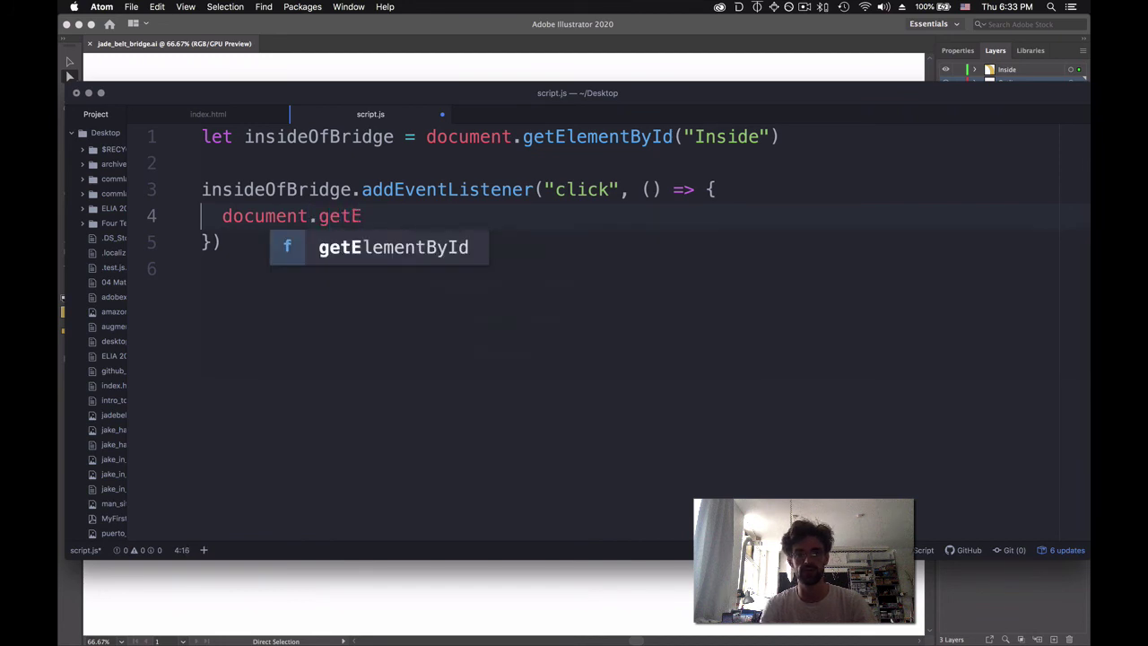
type("lementById()\"textbox")
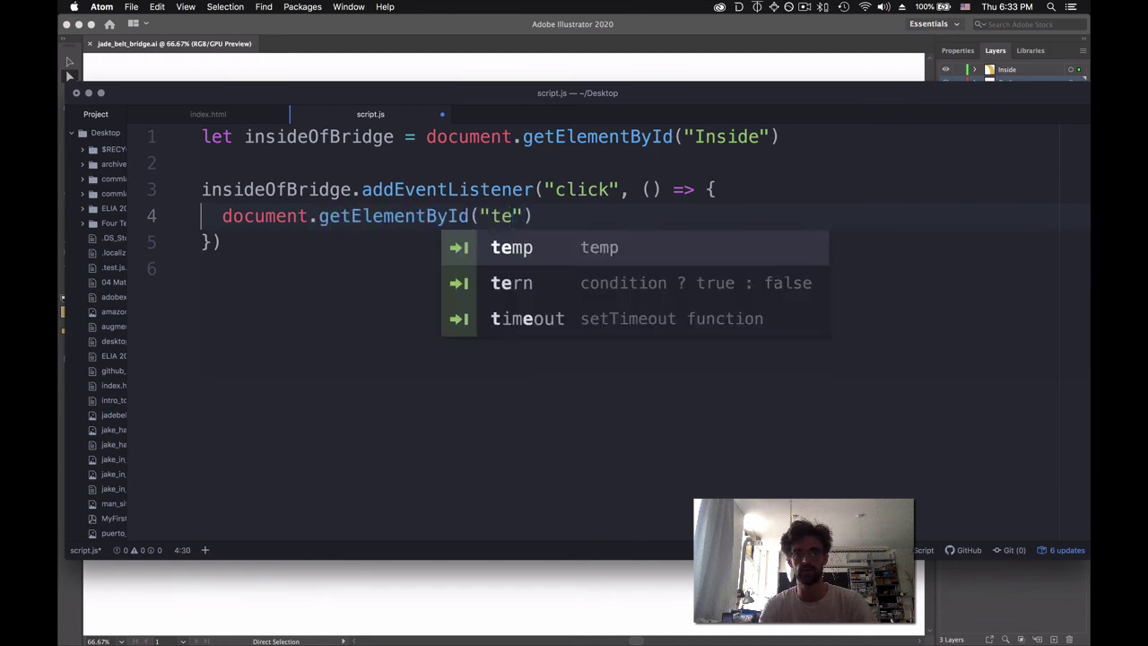
type(".")
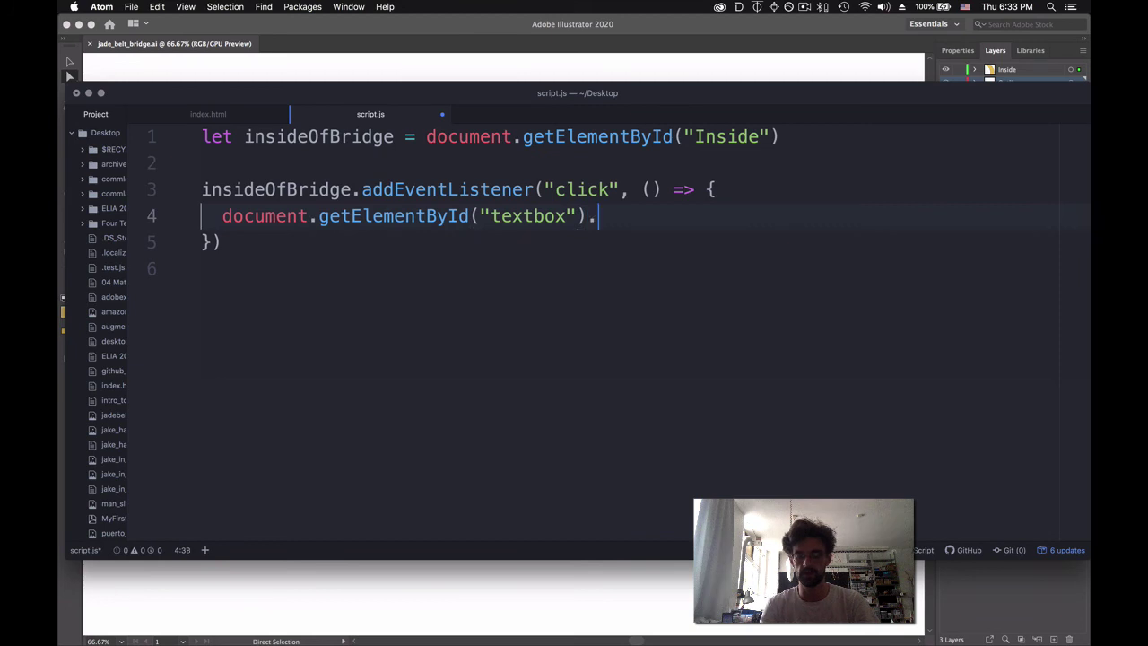
type("innerText")
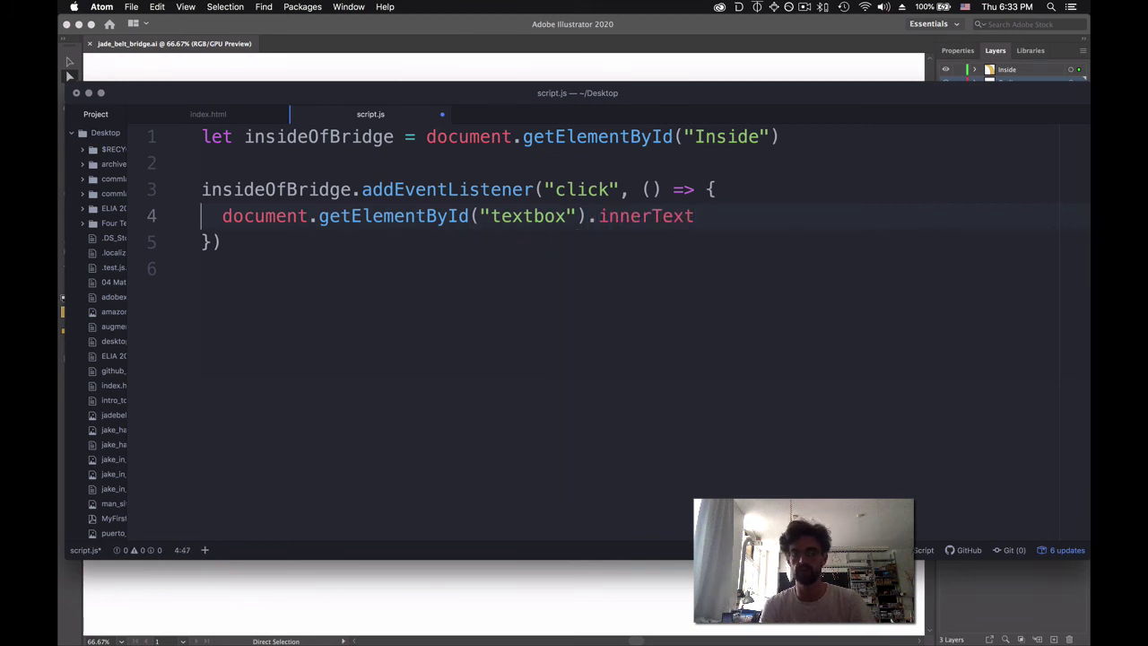
type(" = \"")
type("You've clicked o")
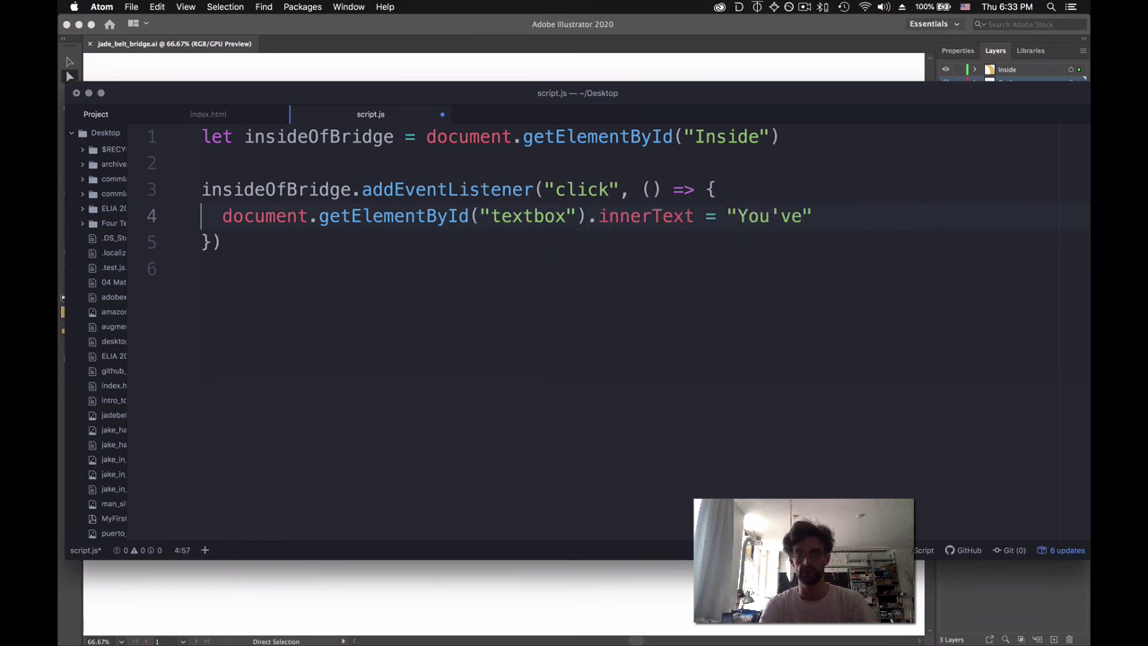
type("n the inside of t")
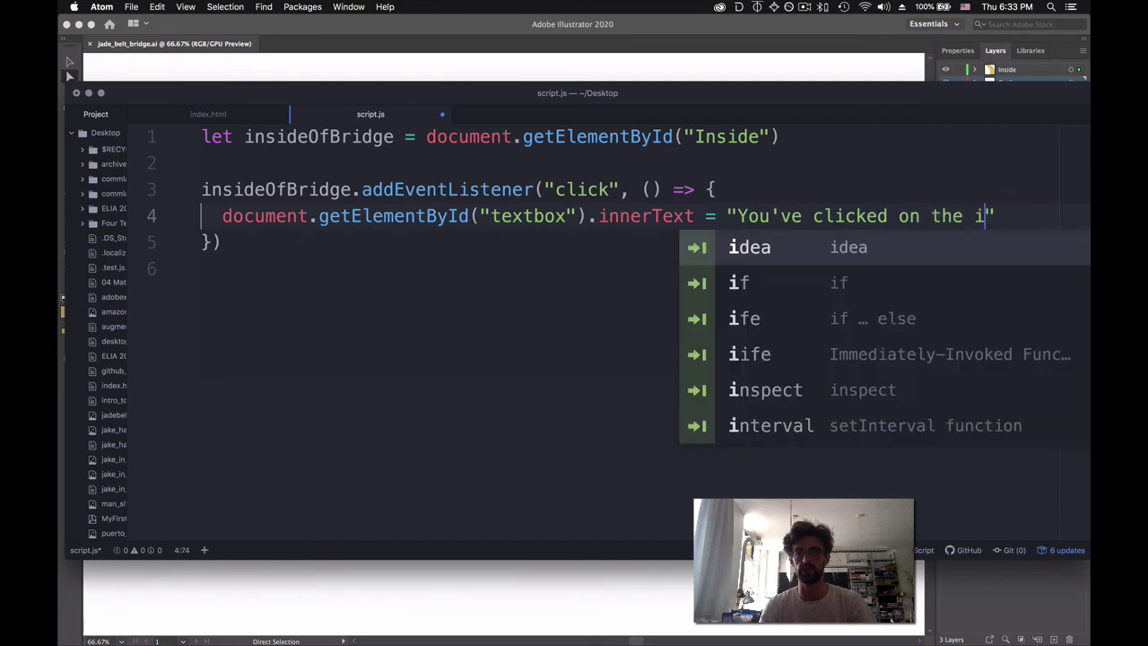
type("a")
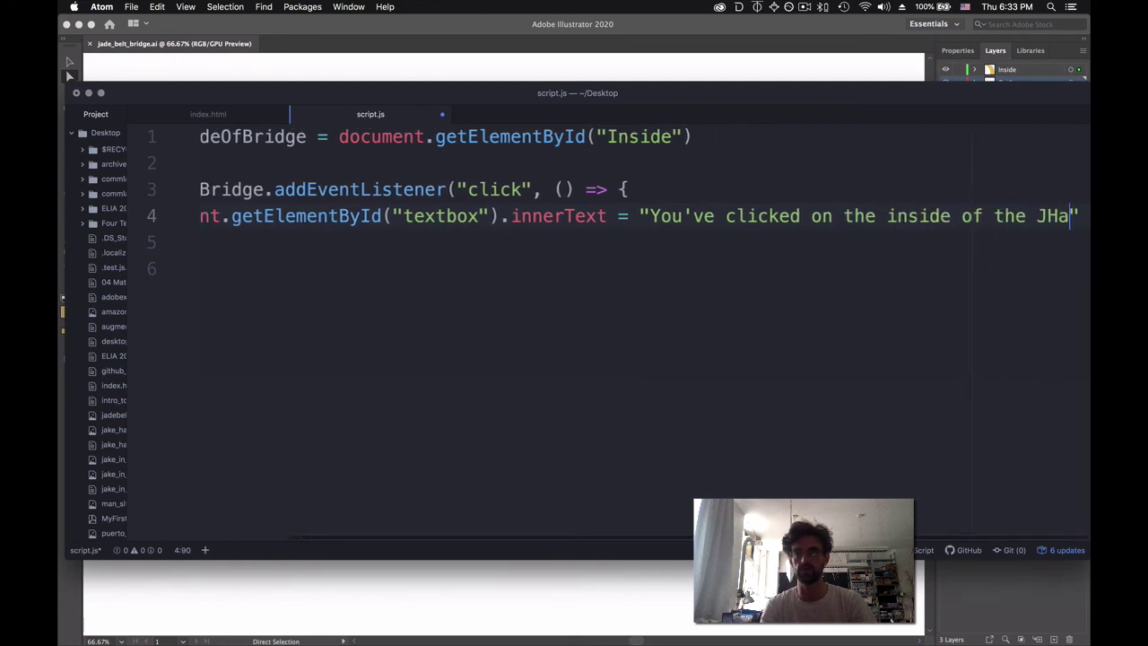
key("BackSpace")
key("BackSpace")
type("ade Belt ")
type("Bridge!")
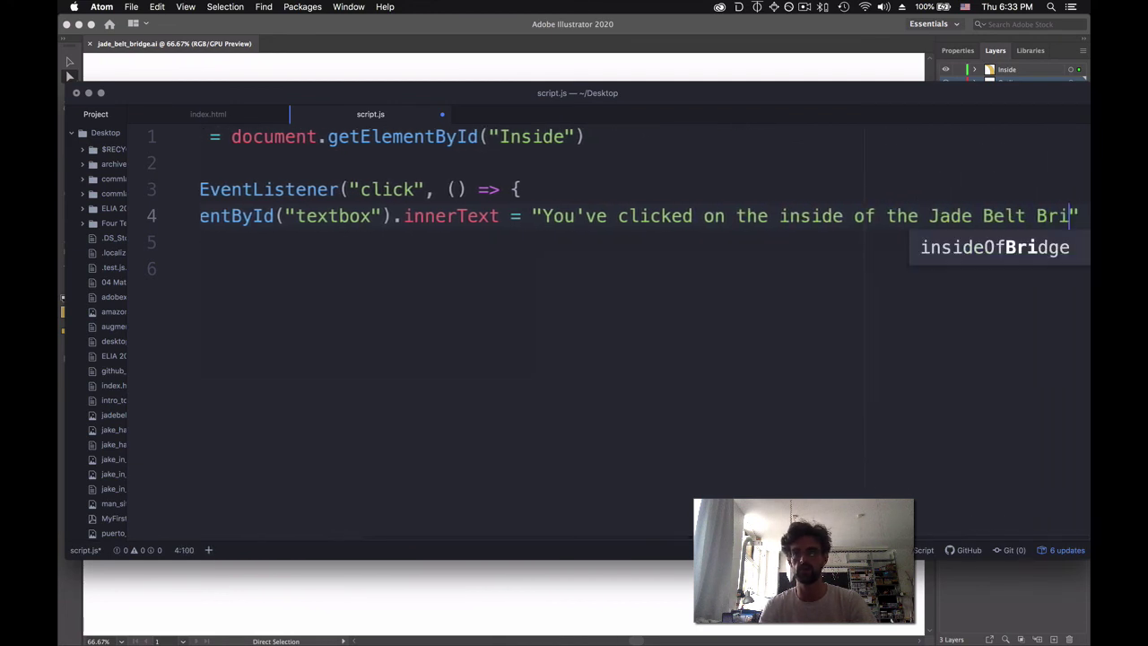
key("super+s")
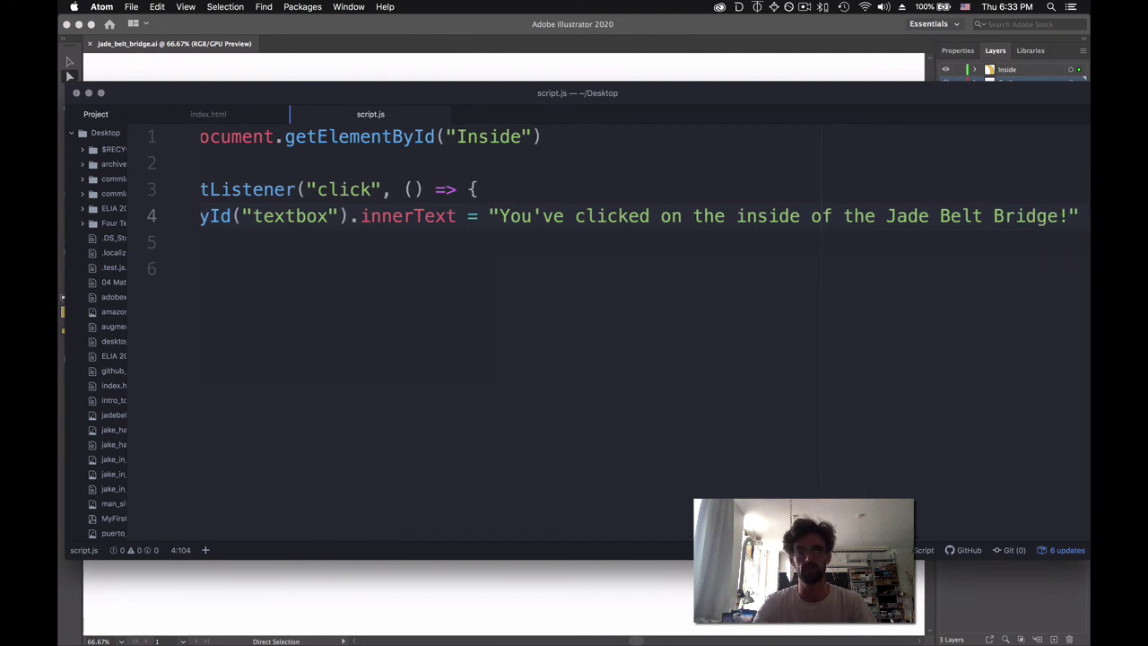
scroll(377, 224, "left", 5)
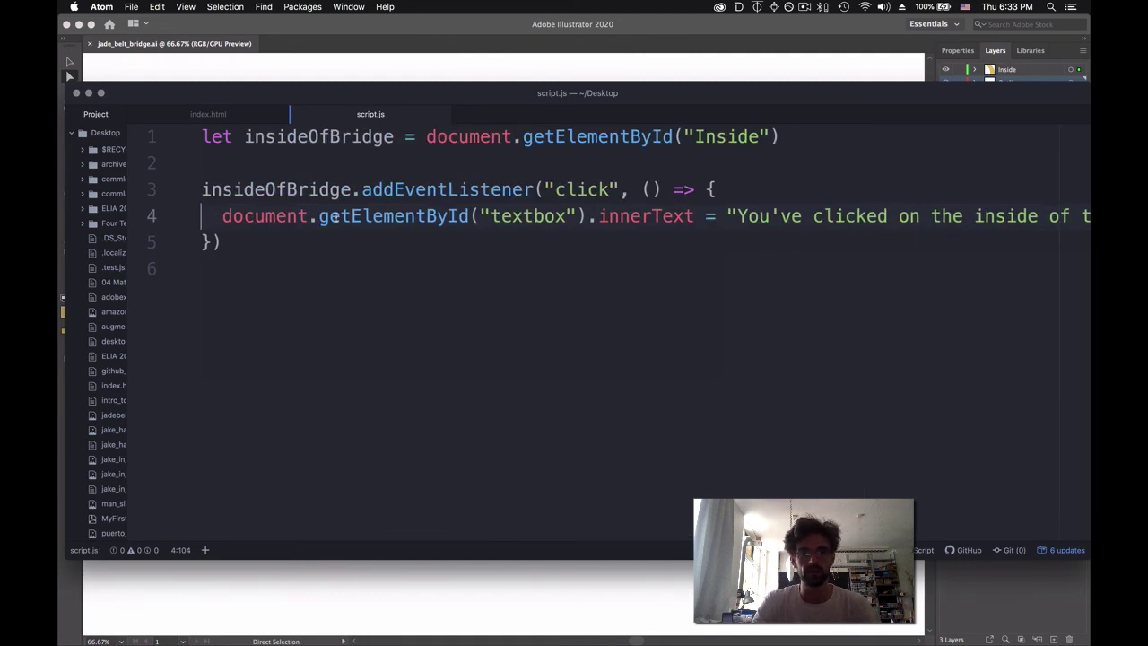
key("super+Tab")
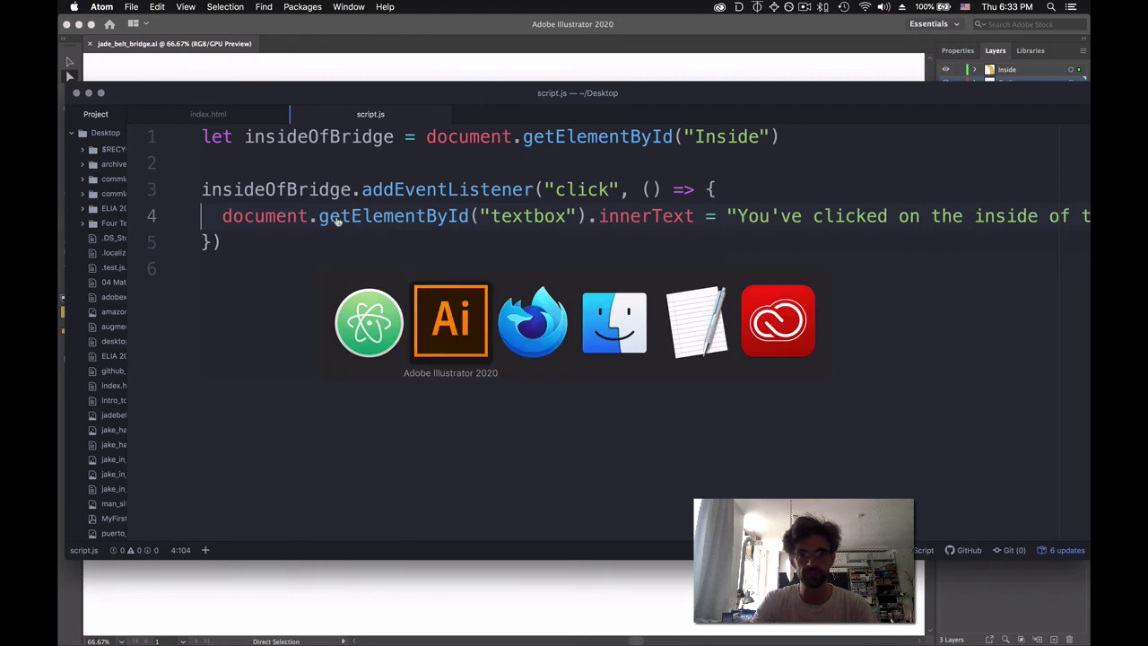
key("super+Tab")
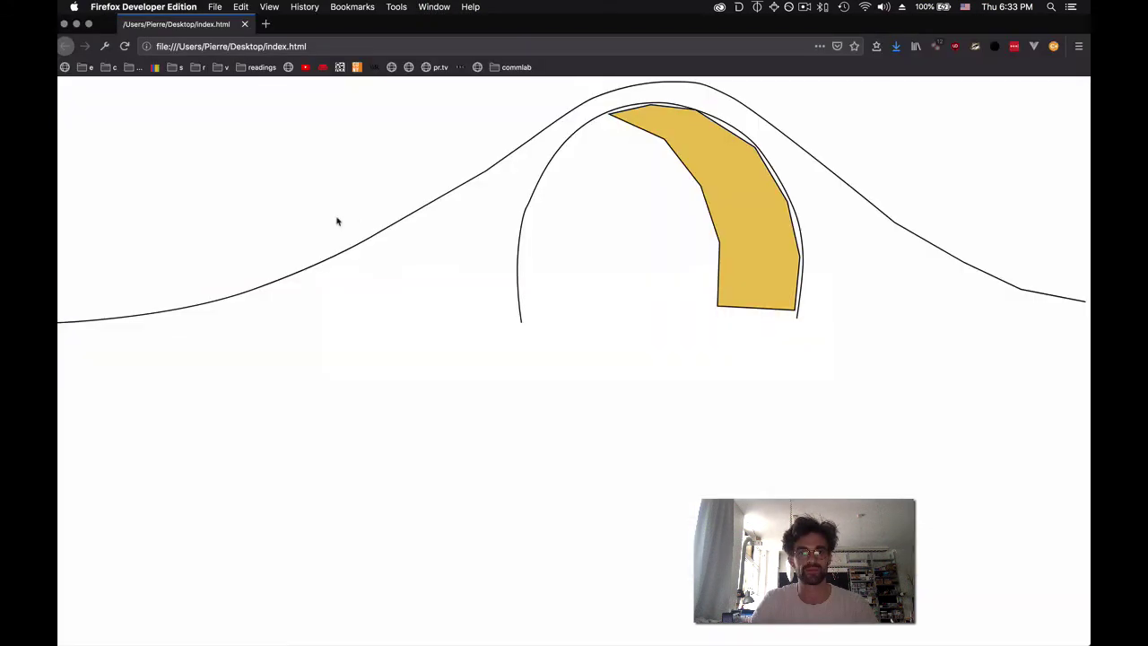
Reload the bridge page, confirm clicking the yellow shape shows the Jade Belt Bridge message, then switch back to jade_belt_bridge.ai
left_click(125, 47)
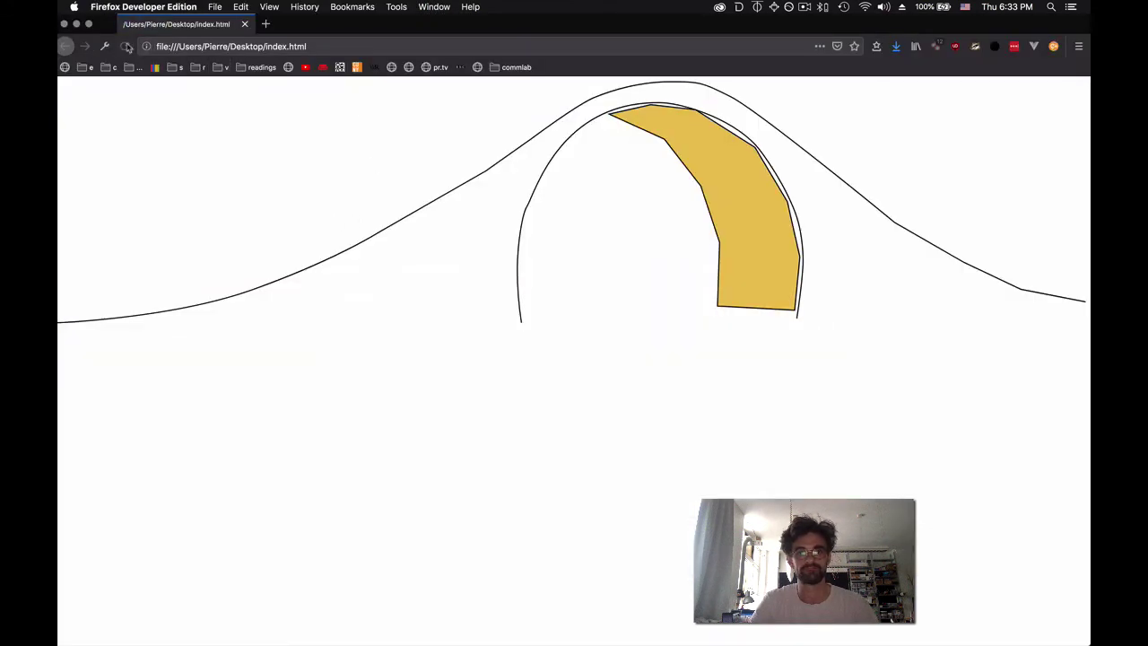
left_click(726, 178)
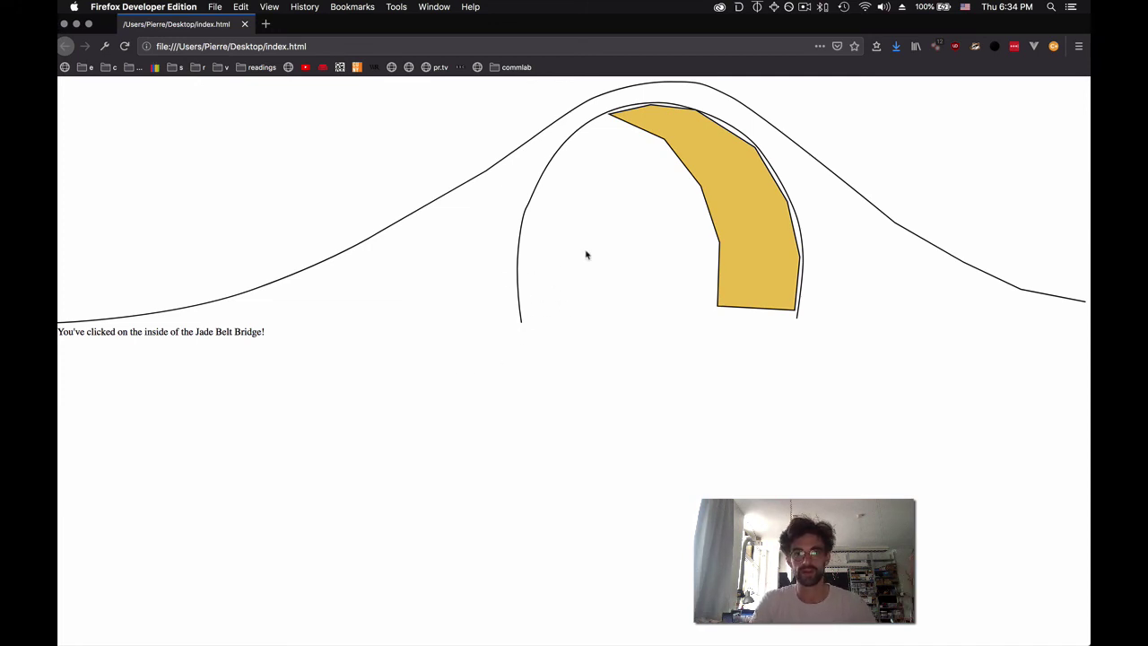
key("super+Tab")
key("super+Tab")
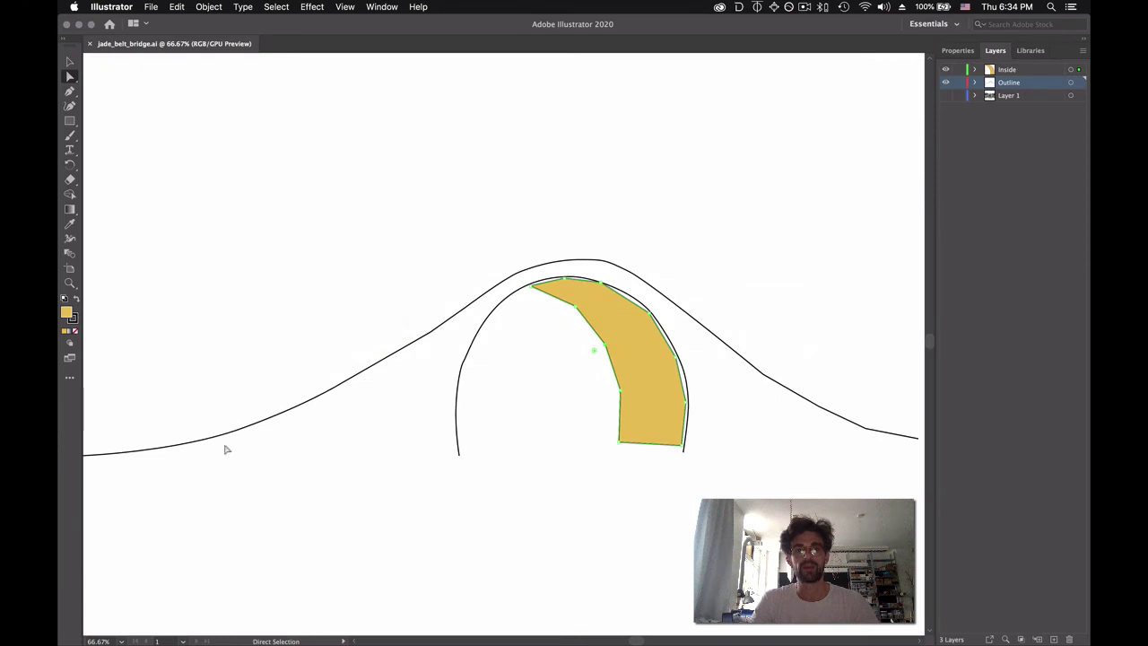
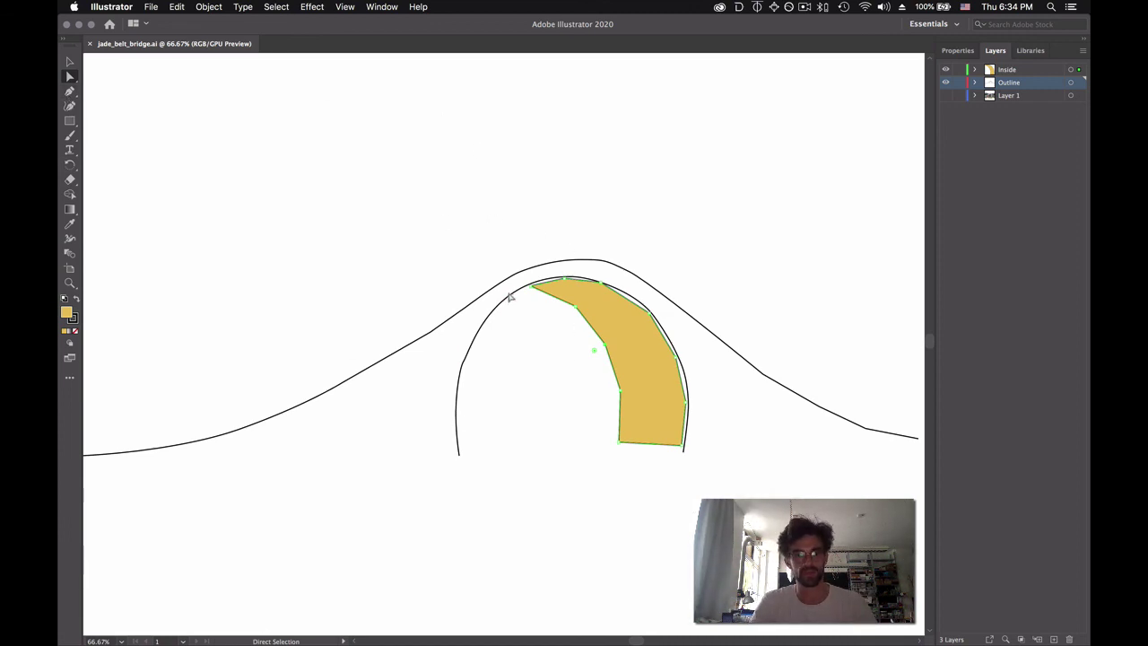
Zoom in at 400% and add an anchor on the yellow shape's edge next to the black outline
scroll(569, 295, "up", 5)
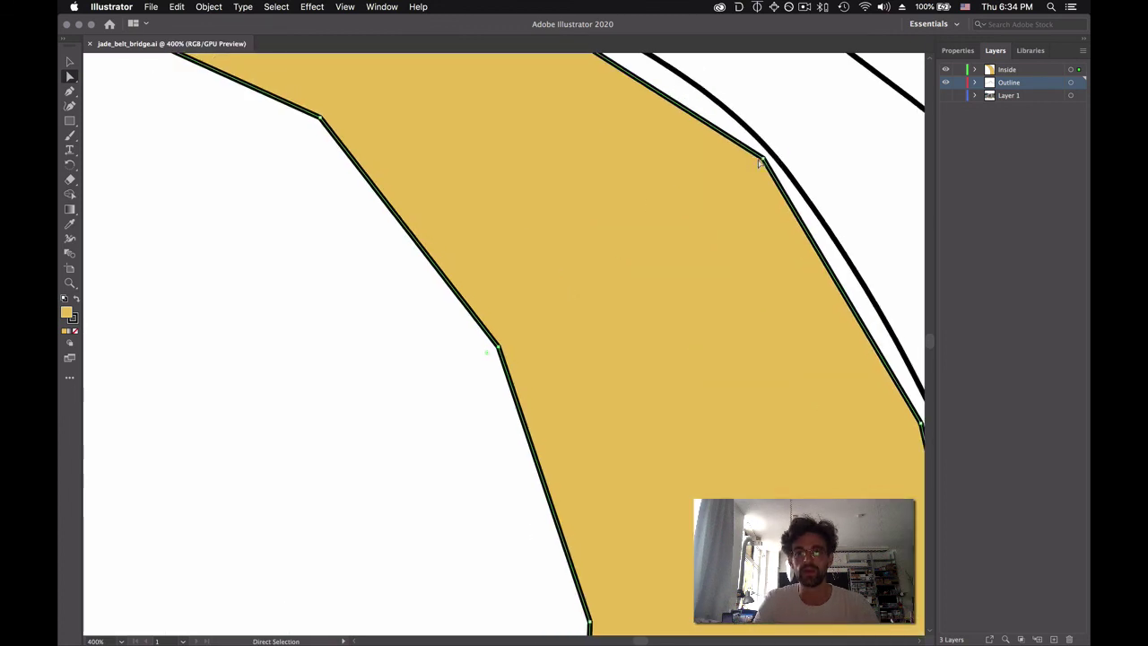
scroll(763, 161, "right", 3)
scroll(762, 162, "up", 2)
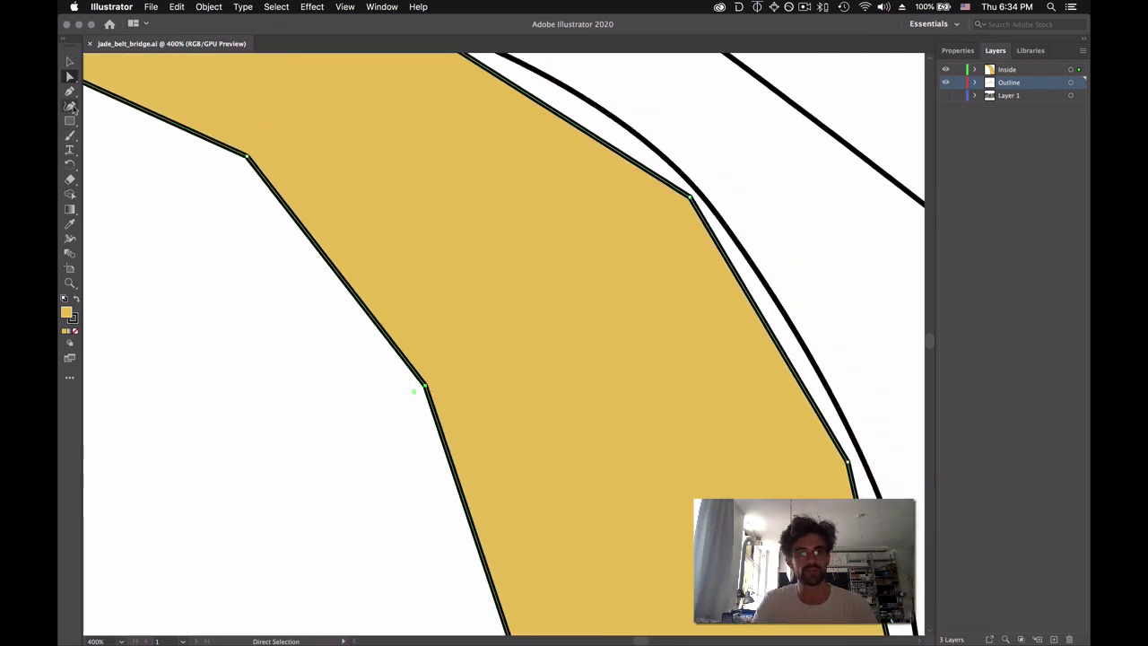
left_click(69, 92)
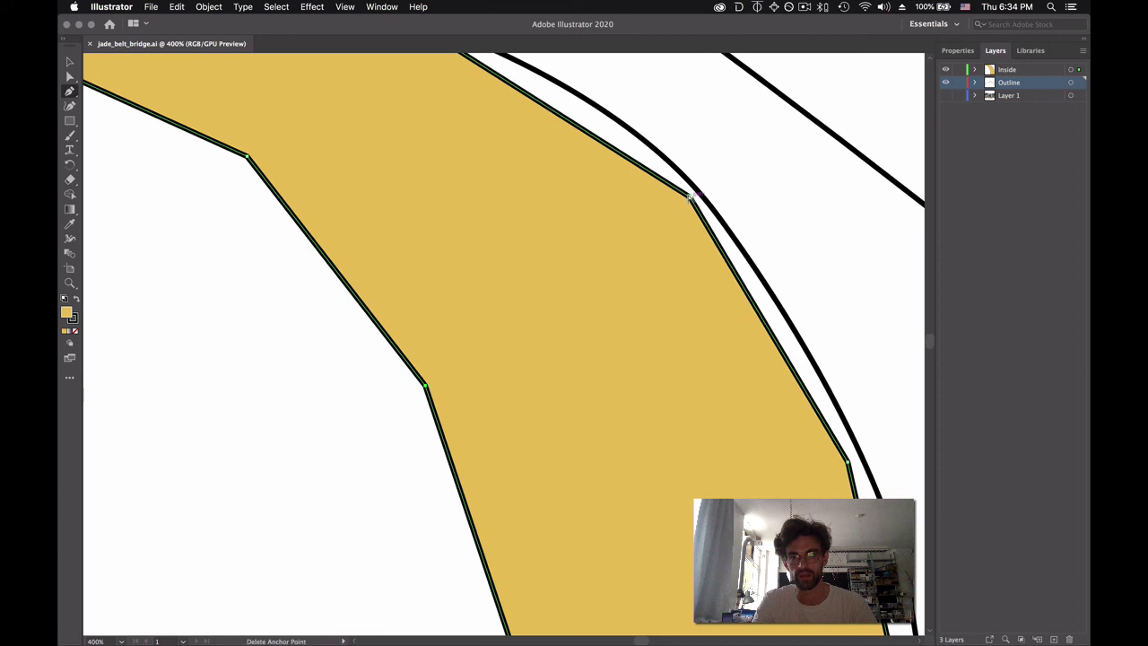
key("p")
key("super+shift+a")
left_click(717, 213)
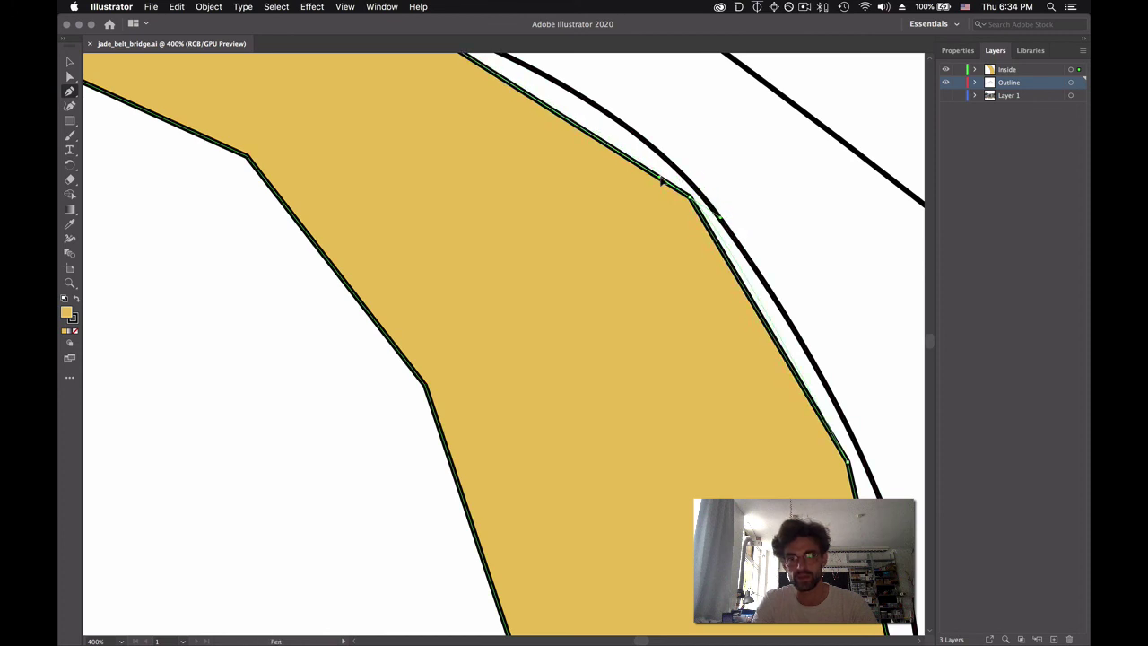
left_click(664, 183)
Pull curve handles from the edge anchors so the yellow upper edge follows the arch
scroll(642, 174, "up", 1)
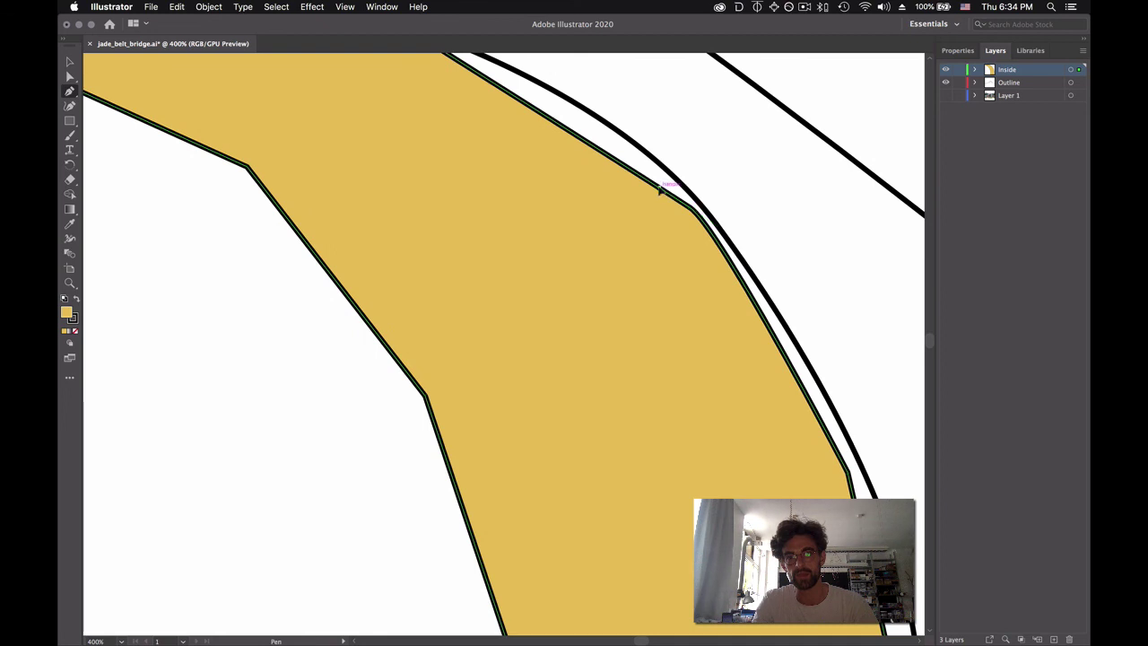
left_click_drag(661, 185, 642, 168)
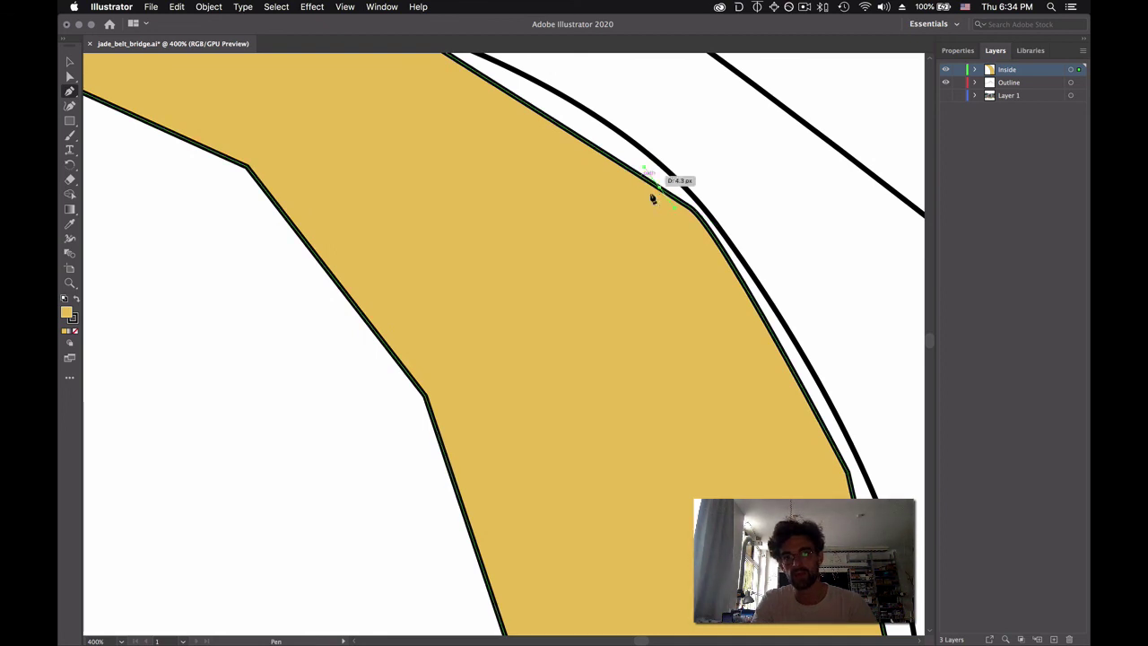
left_click_drag(691, 208, 692, 209)
key("alt")
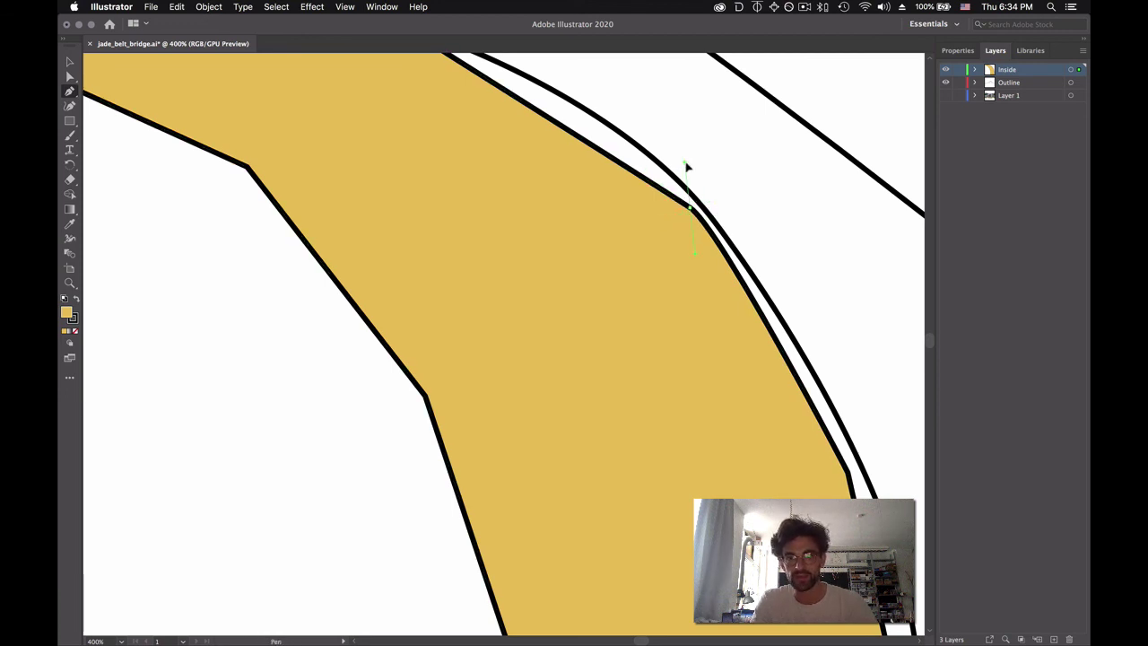
left_click_drag(692, 209, 780, 282)
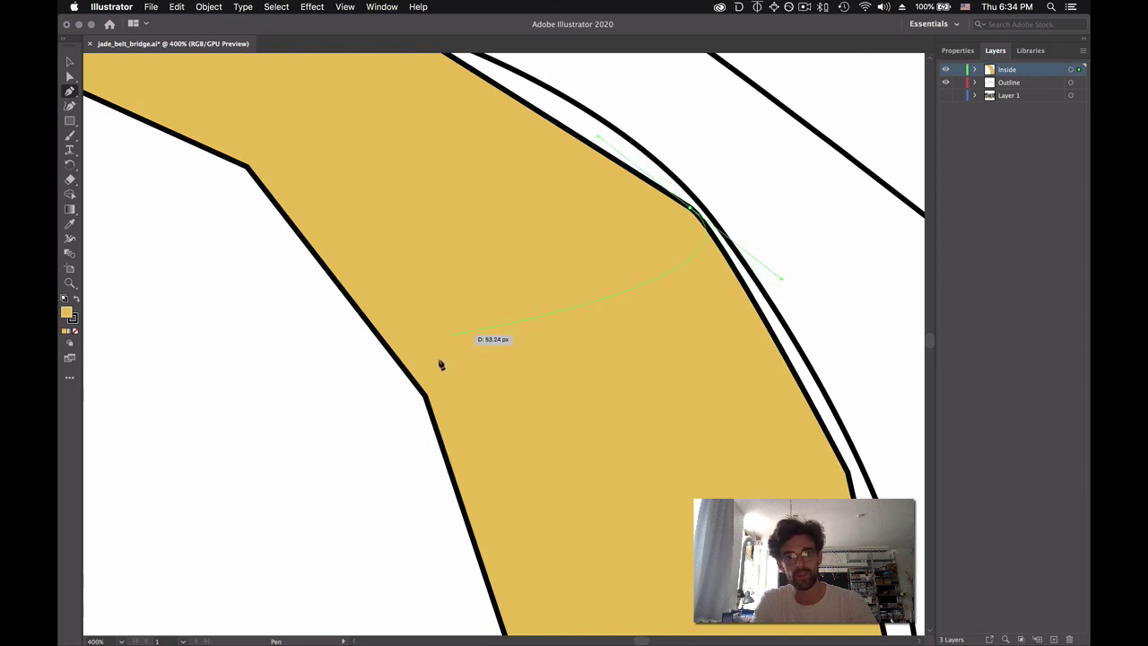
End the pen path and zoom in closer on the edge with Direct Selection
key("Escape")
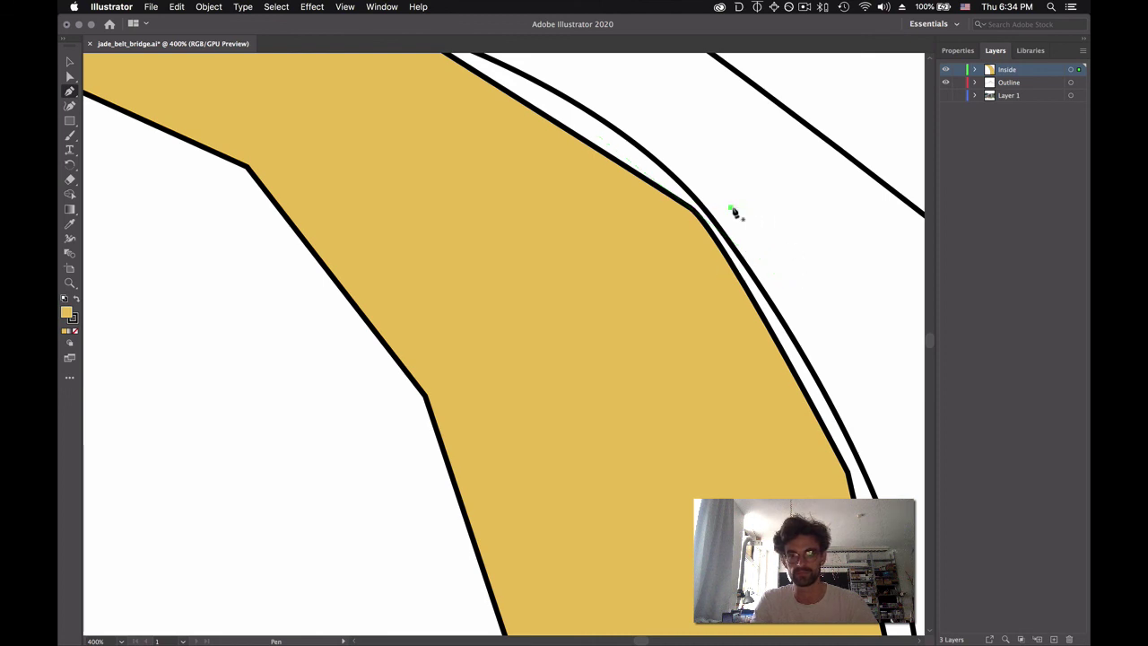
left_click(691, 213)
key("v")
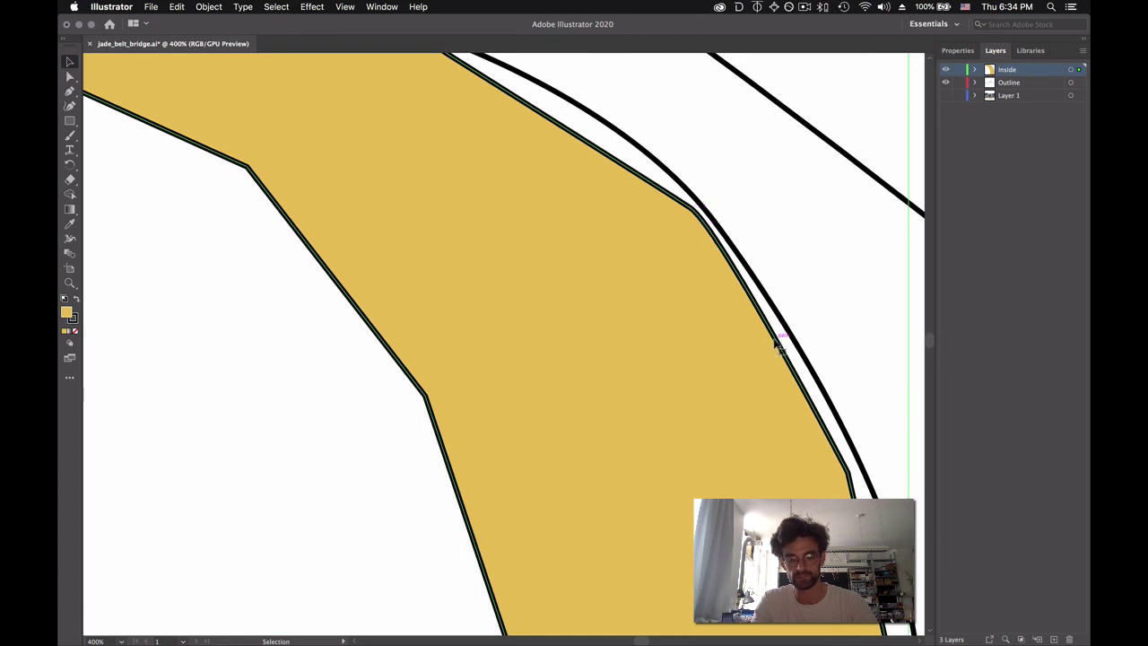
key("a")
key("super+equal")
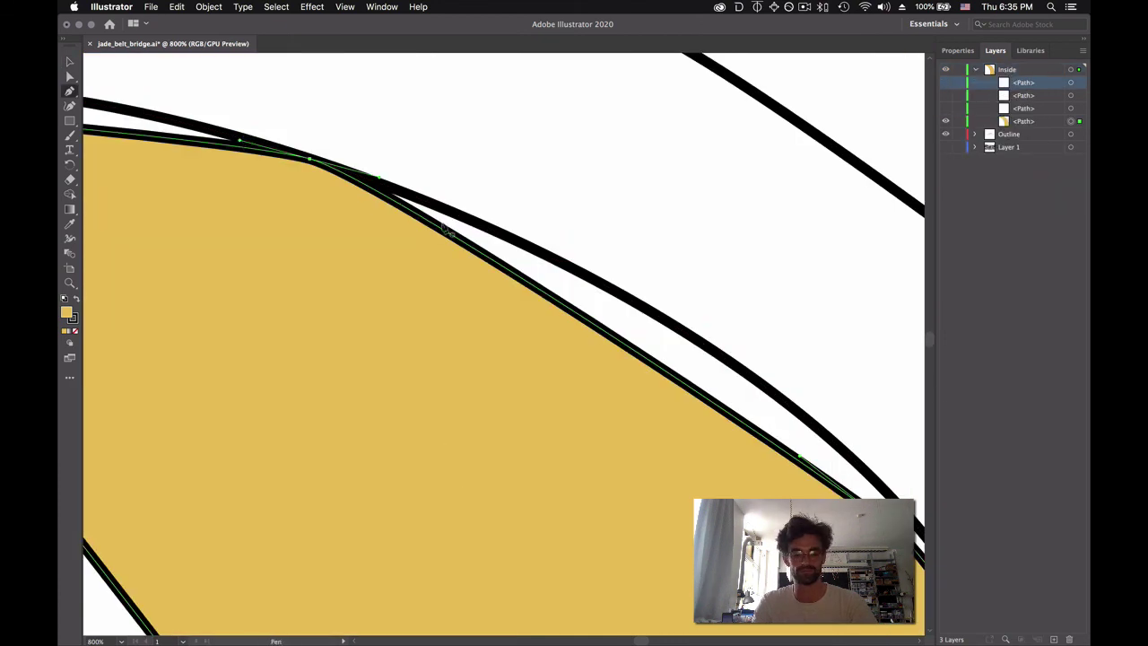
Curve the yellow shape's top-left and lower-corner edges toward the black outline
key("super+minus")
scroll(445, 227, "up", 3)
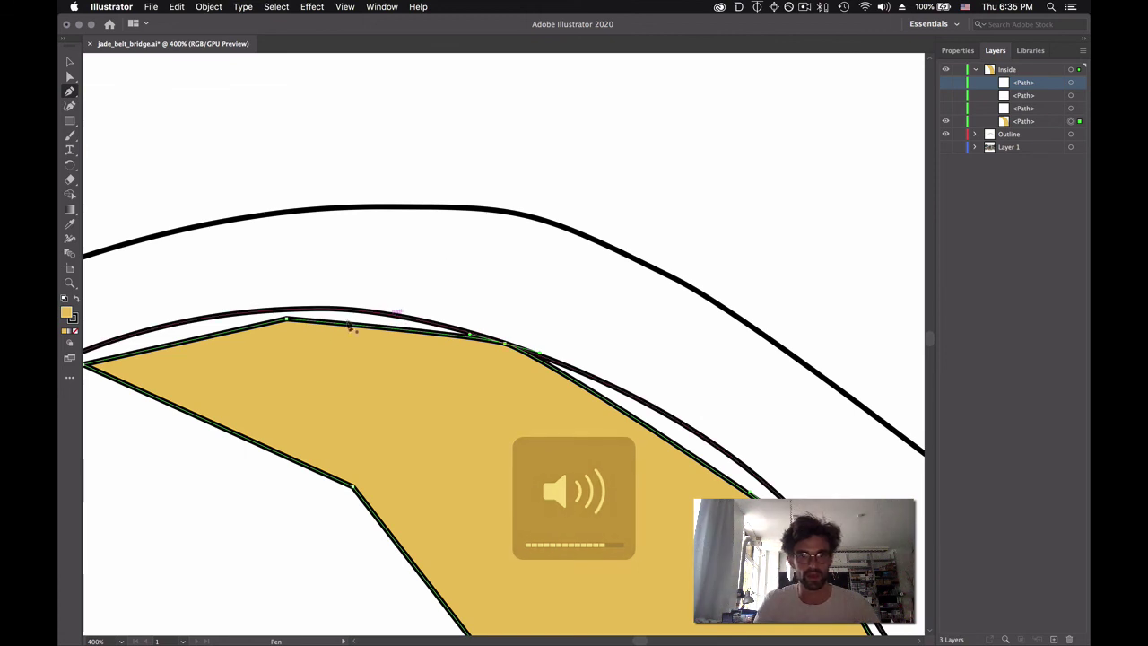
left_click_drag(285, 321, 216, 330)
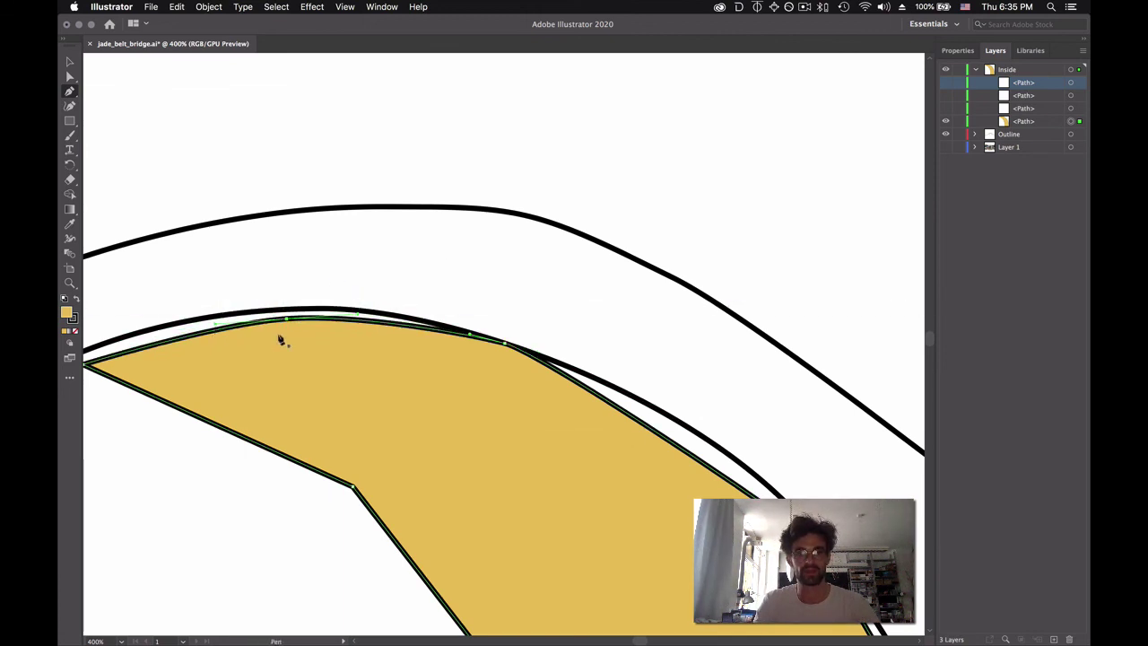
left_click_drag(352, 484, 423, 525)
Add an anchor on the upper-right edge and move it onto the black outline
scroll(447, 461, "down", 5)
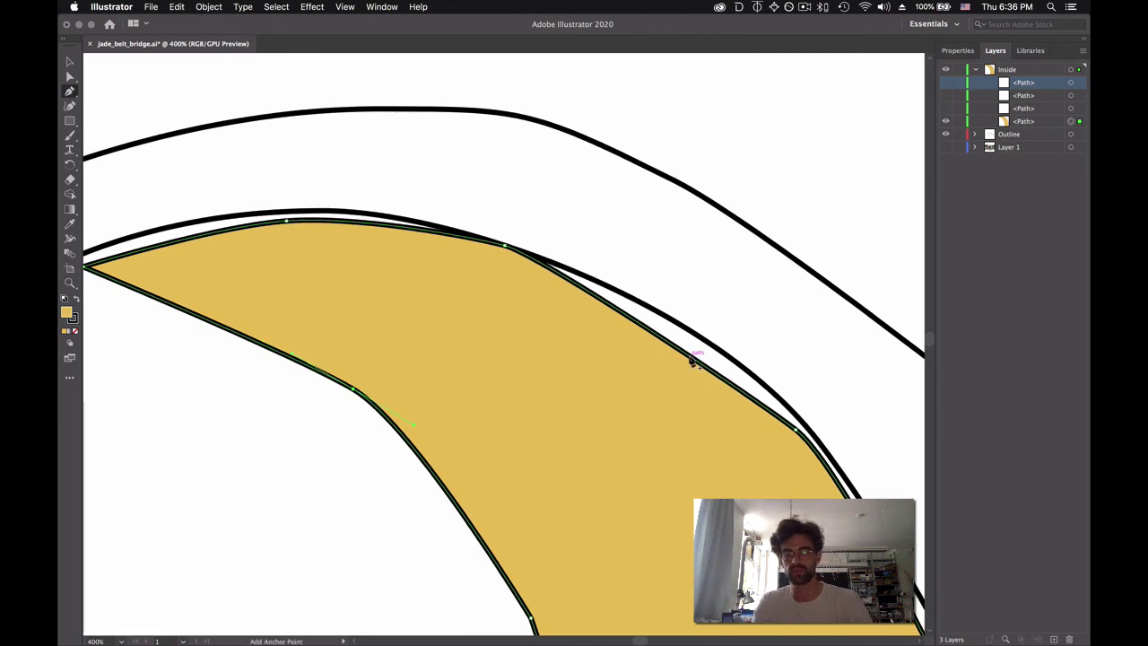
left_click(678, 350)
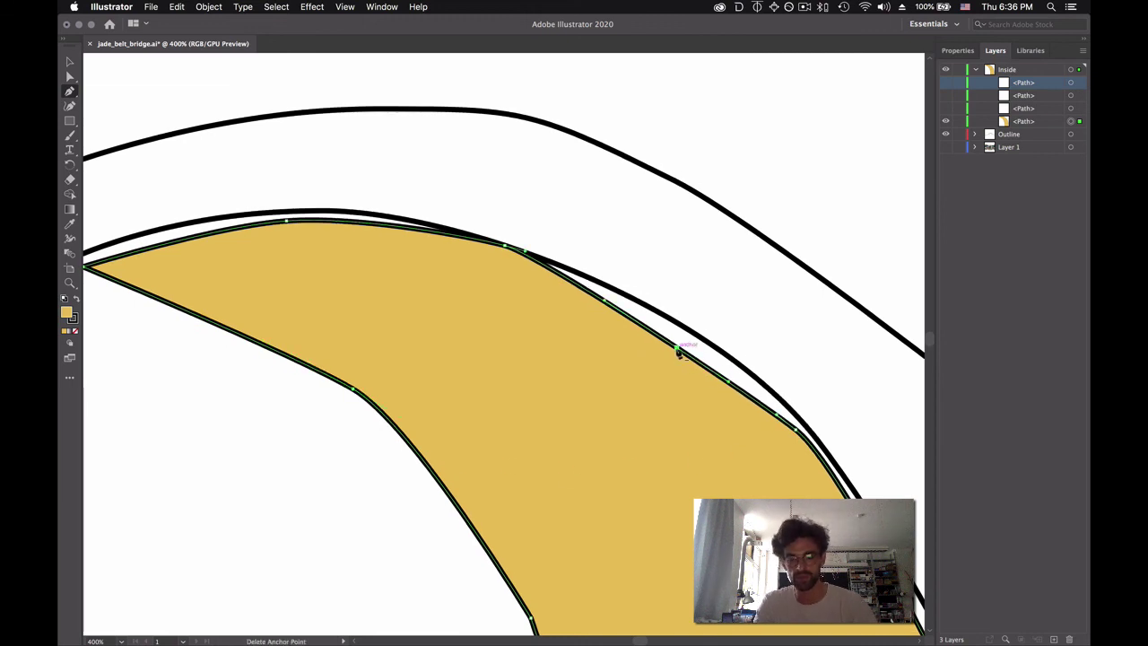
key("a")
left_click_drag(678, 352, 688, 333)
Zoom out to the whole shape, save the drawing, and reselect the Inside layer
scroll(765, 430, "down", 6)
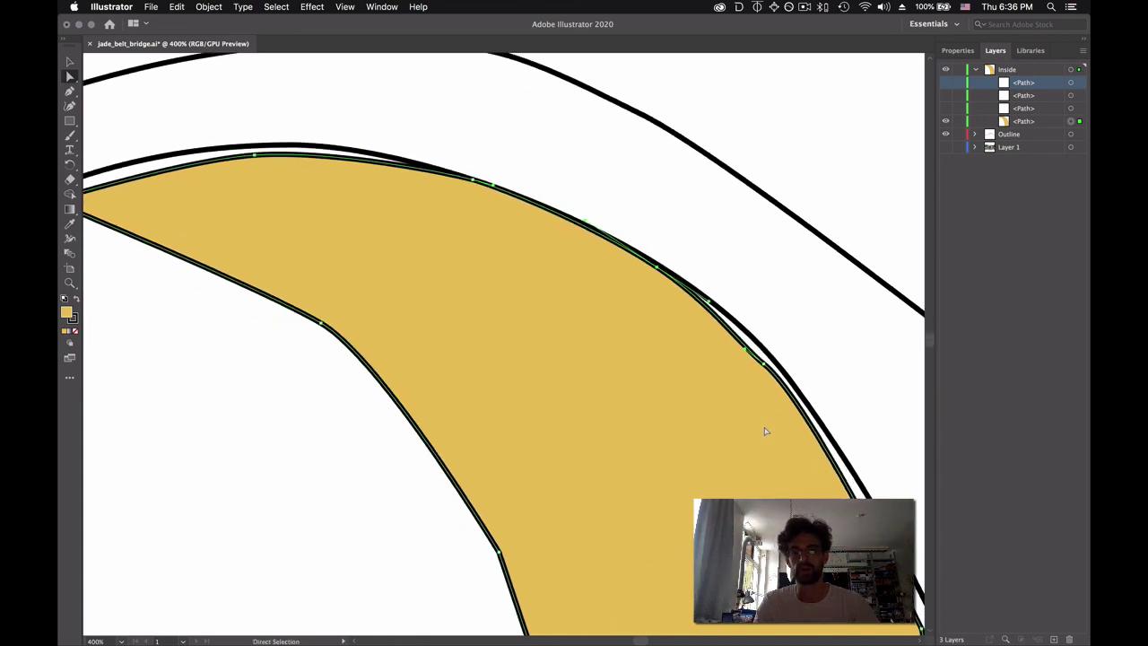
scroll(765, 430, "down", 3)
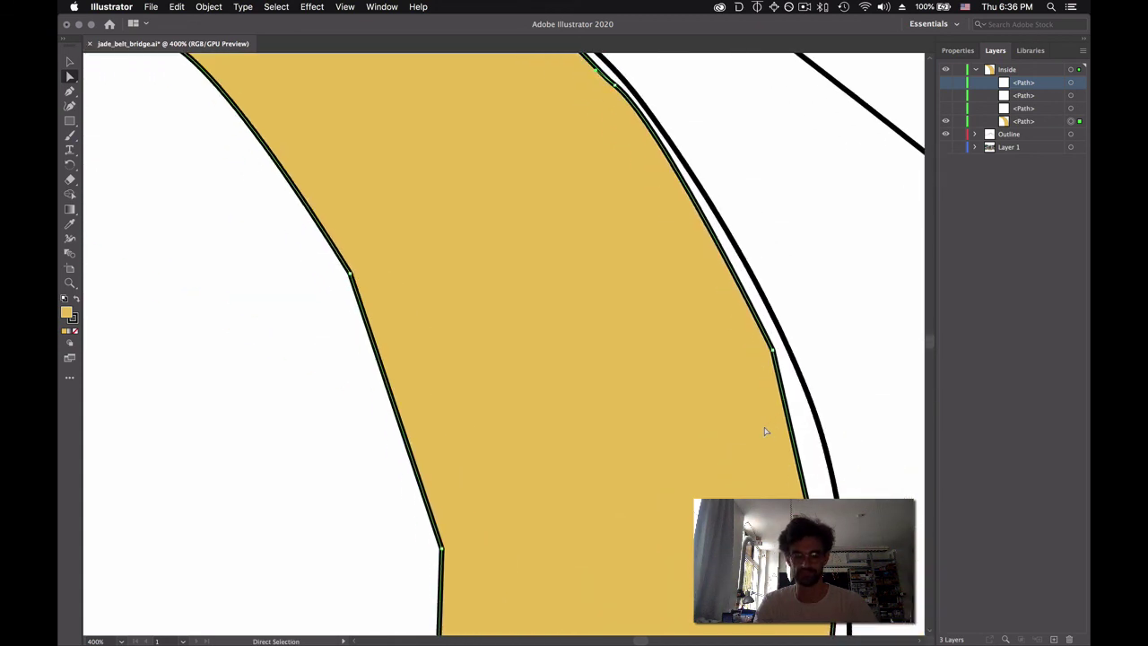
key("super+minus")
key("super+minus")
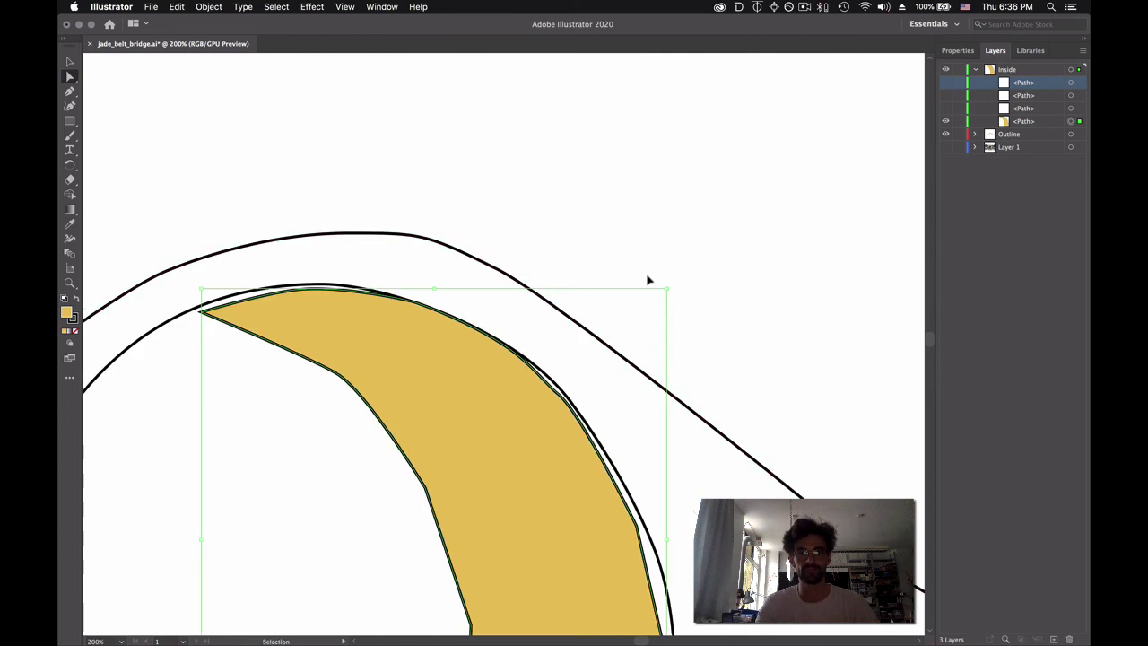
key("a")
key("super+s")
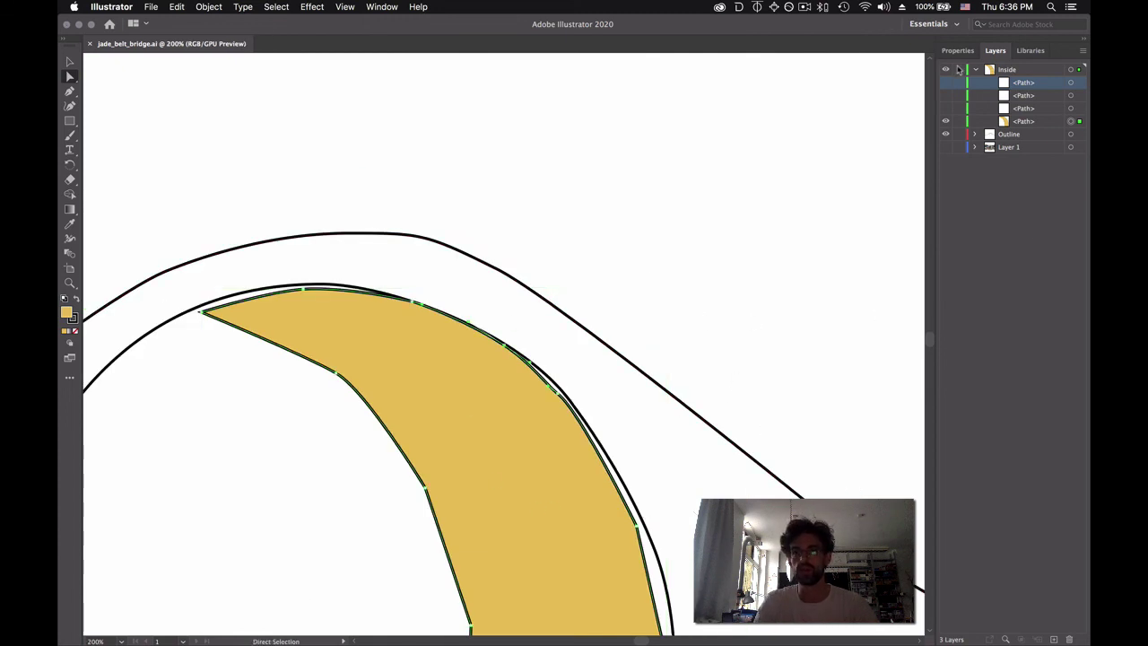
left_click(1023, 71)
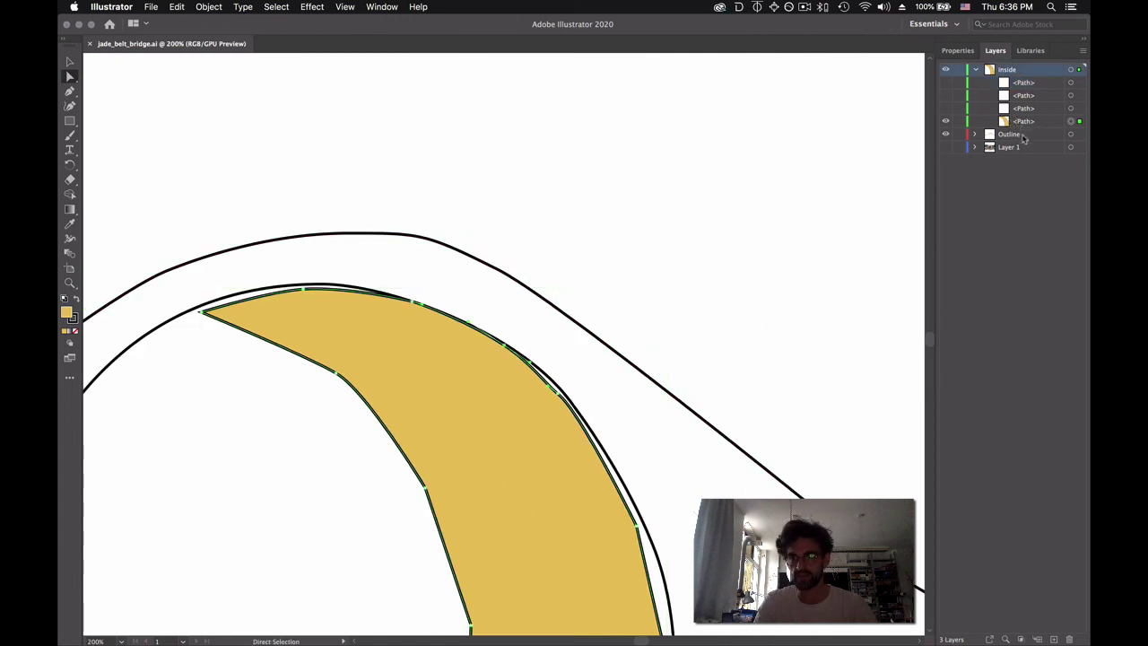
left_click(1024, 135)
left_click(1037, 70)
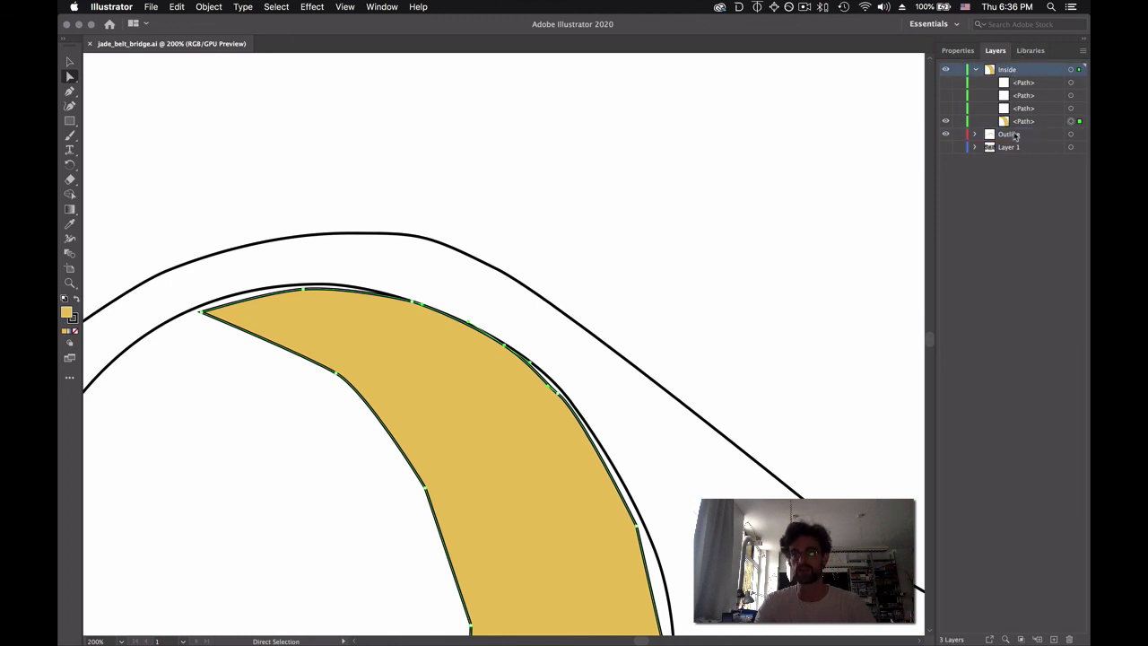
In Atom's index.html, select the id="Outline" group in the embedded SVG on line 9
key("super+Tab")
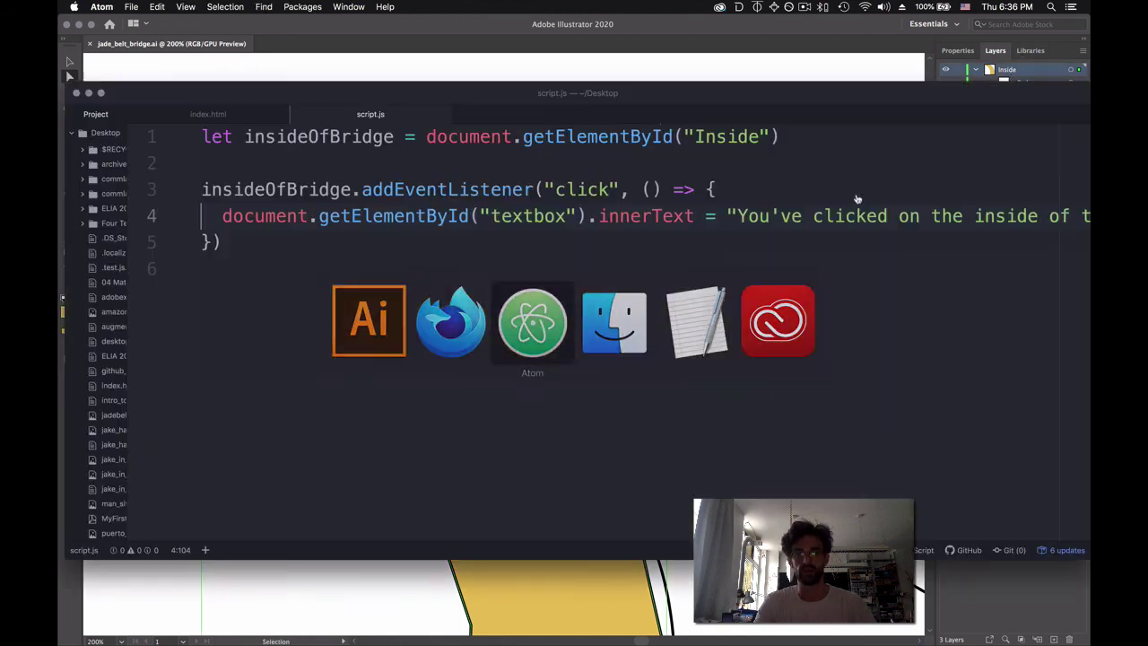
left_click(208, 114)
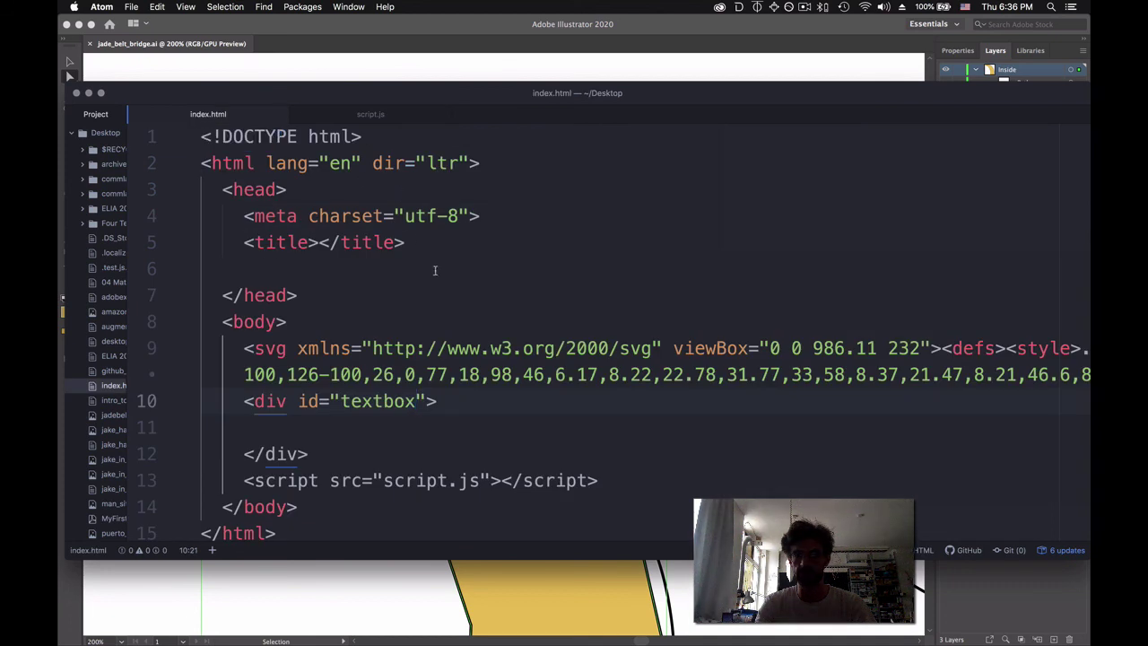
scroll(743, 348, "right", 20)
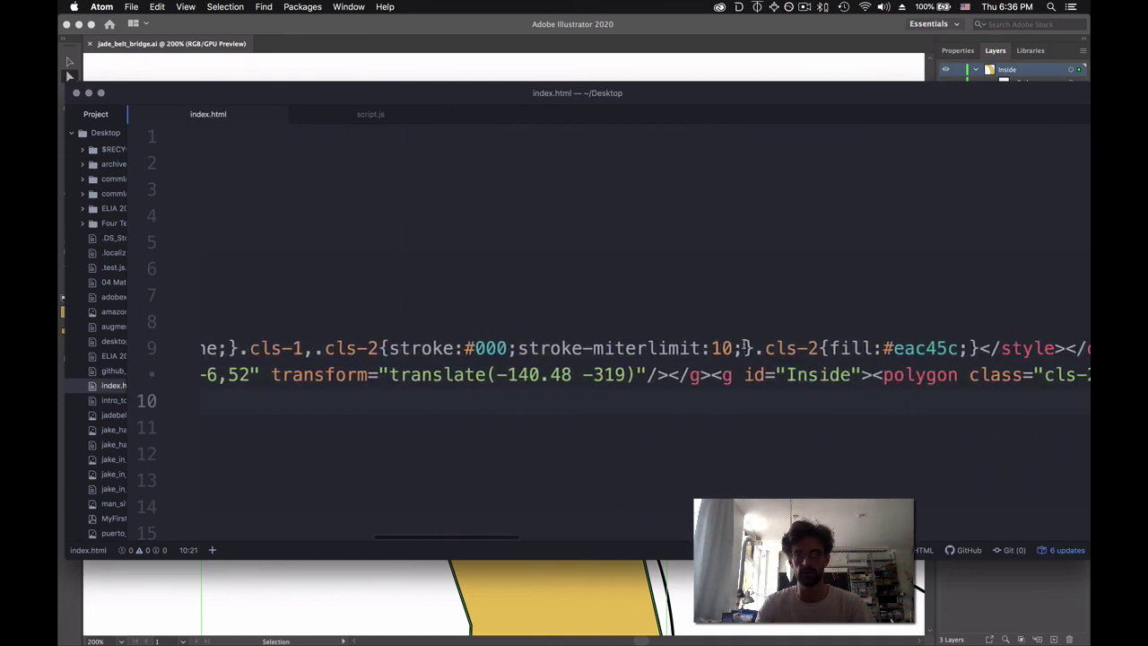
left_click_drag(539, 348, 648, 348)
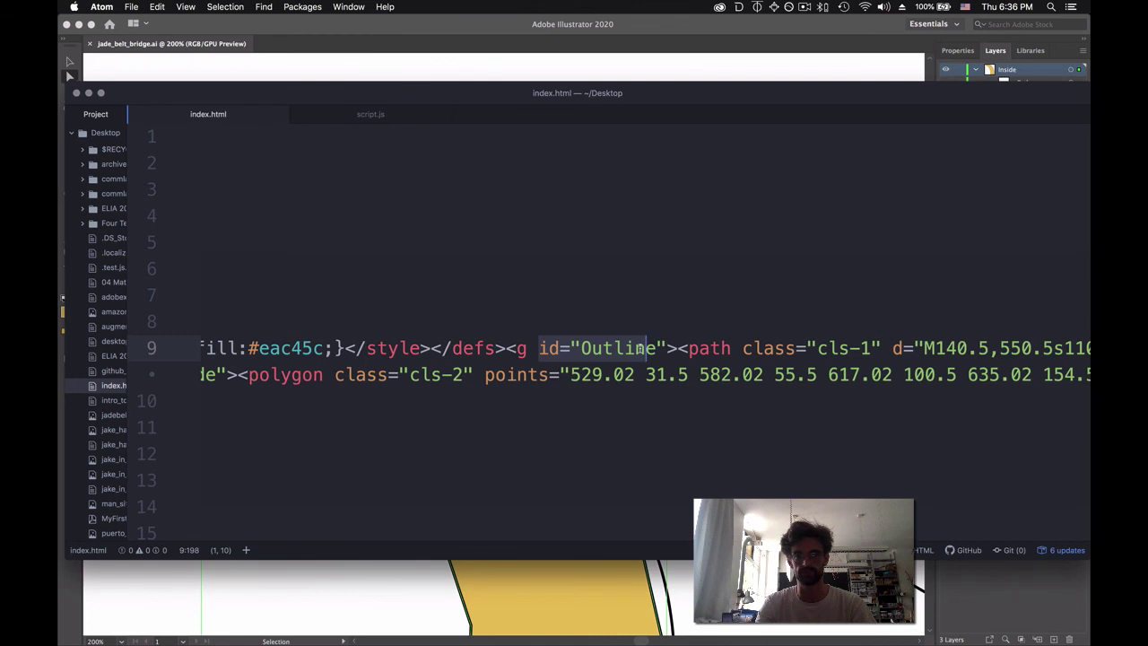
scroll(648, 348, "left", 1)
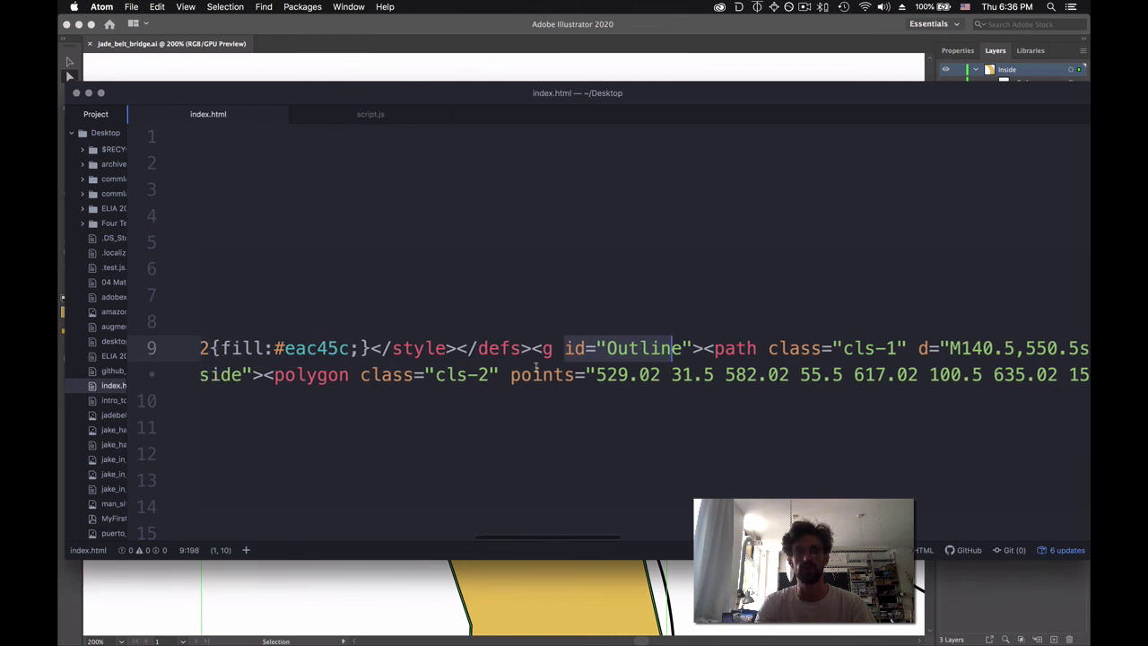
In script.js, highlight getElementById, addEventListener and the click event name
left_click(348, 116)
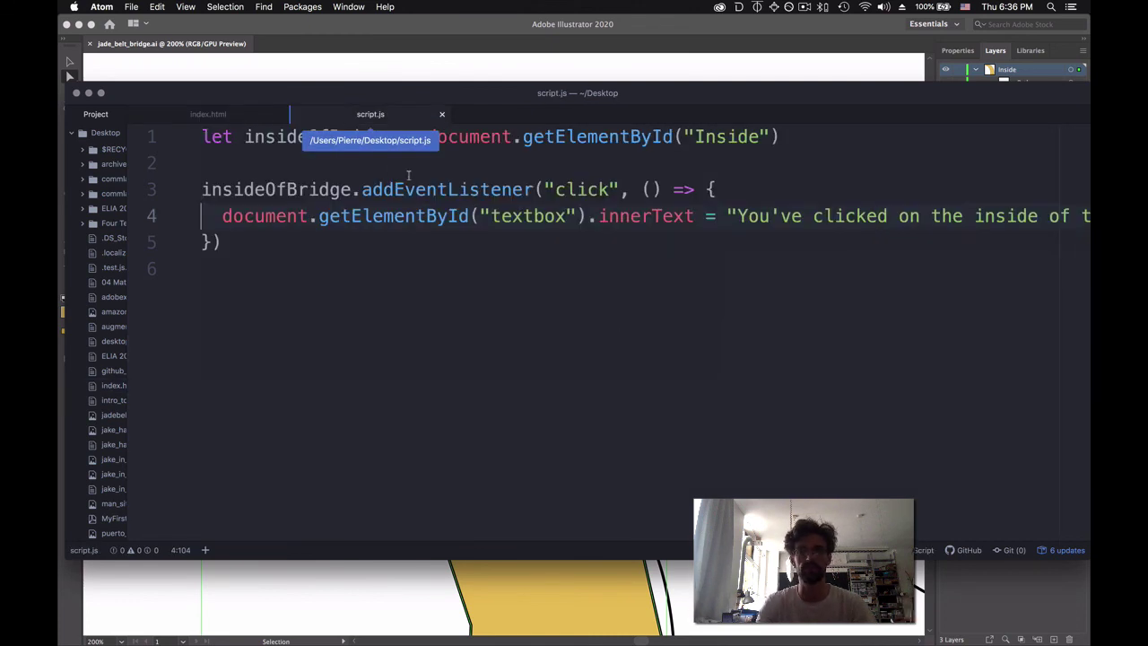
double_click(524, 144)
double_click(386, 193)
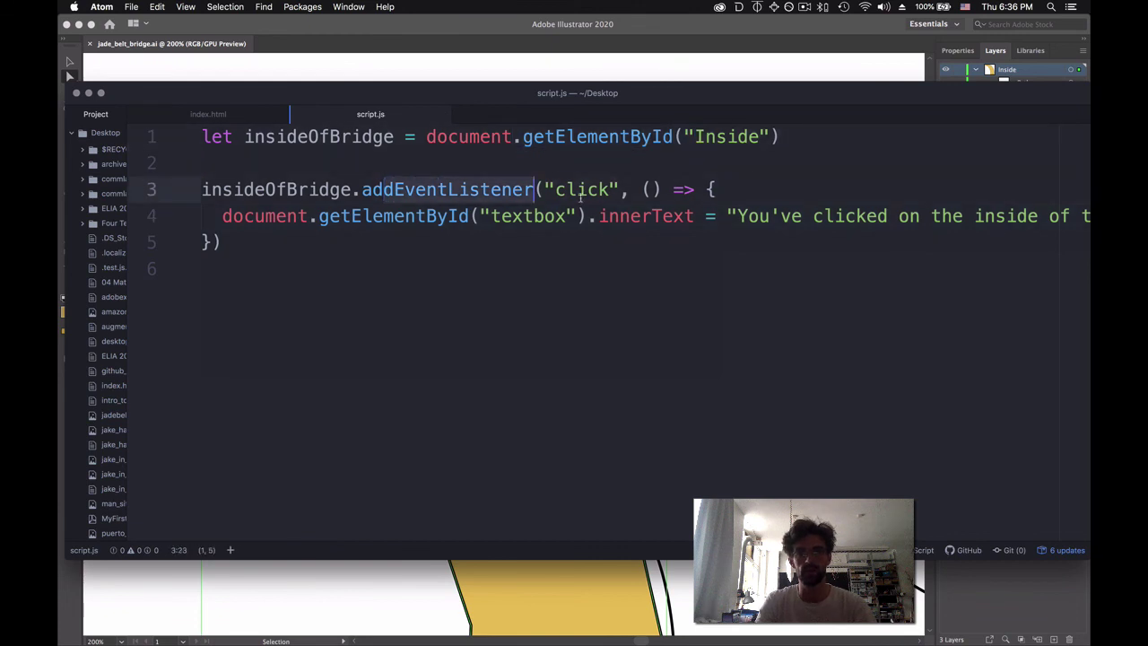
left_click(602, 192)
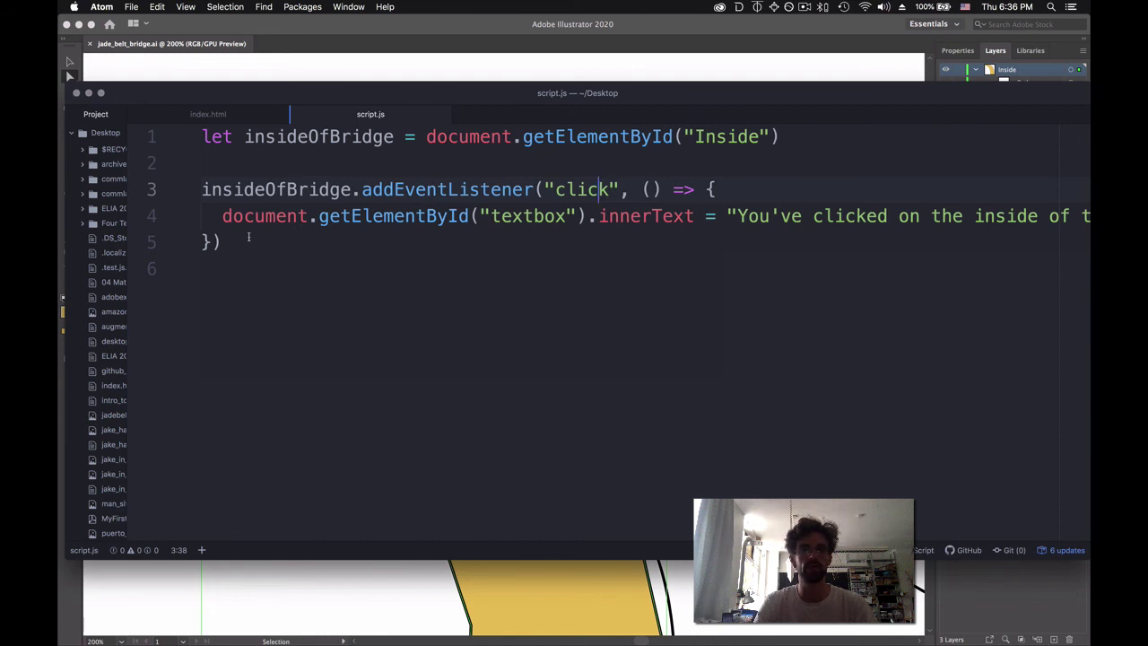
key("super+Tab")
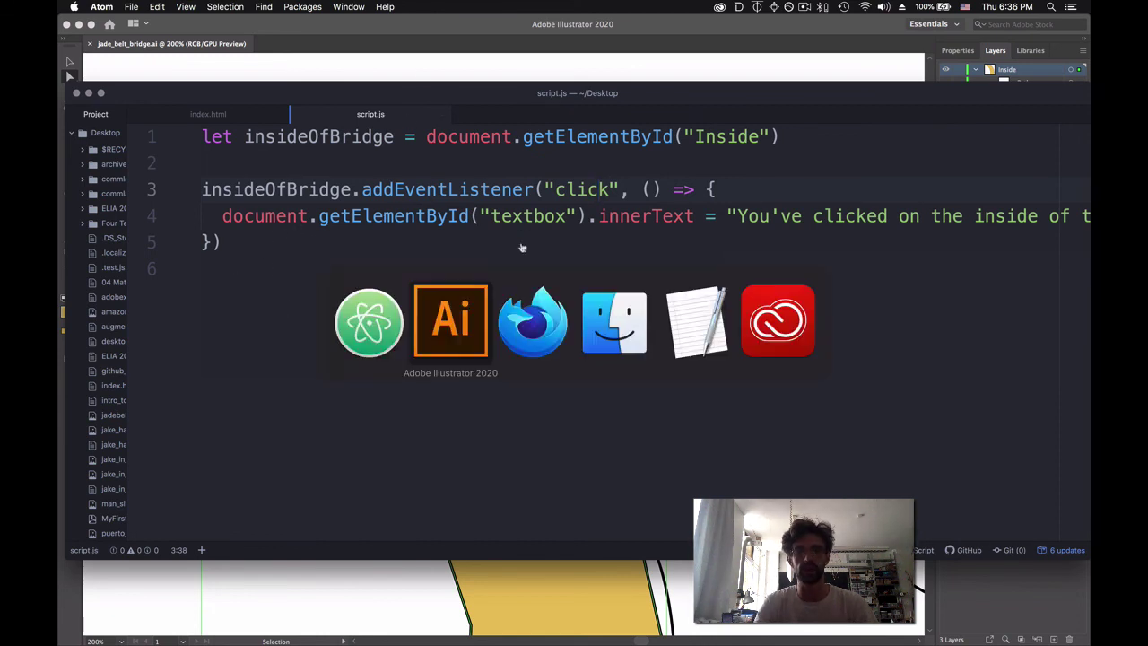
key("super+shift+Tab")
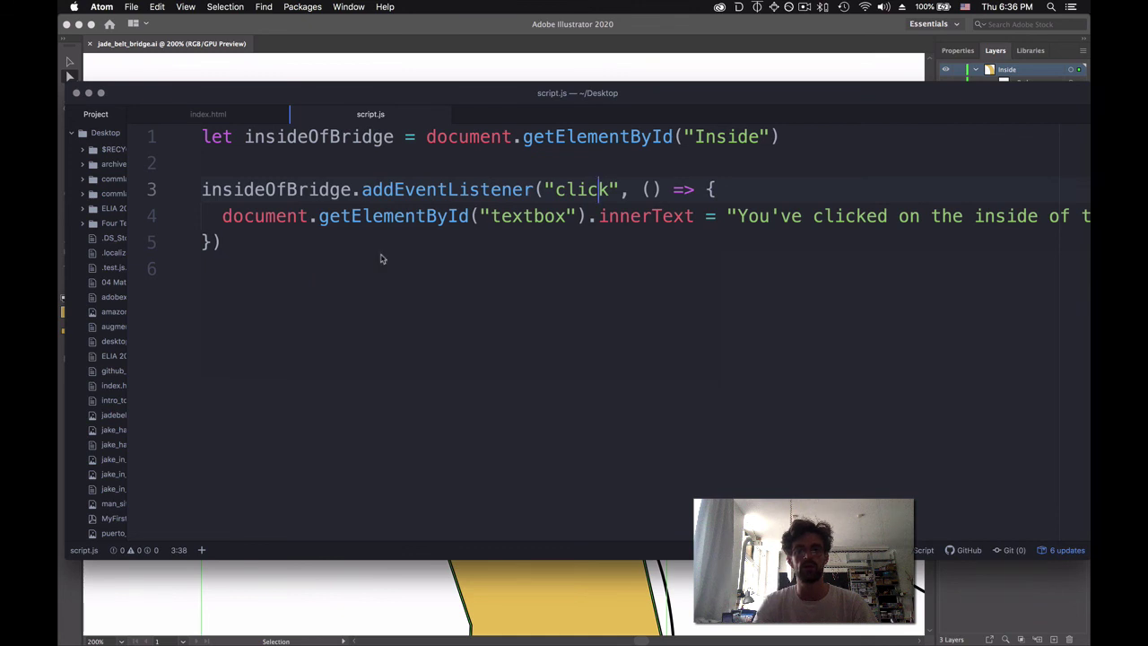